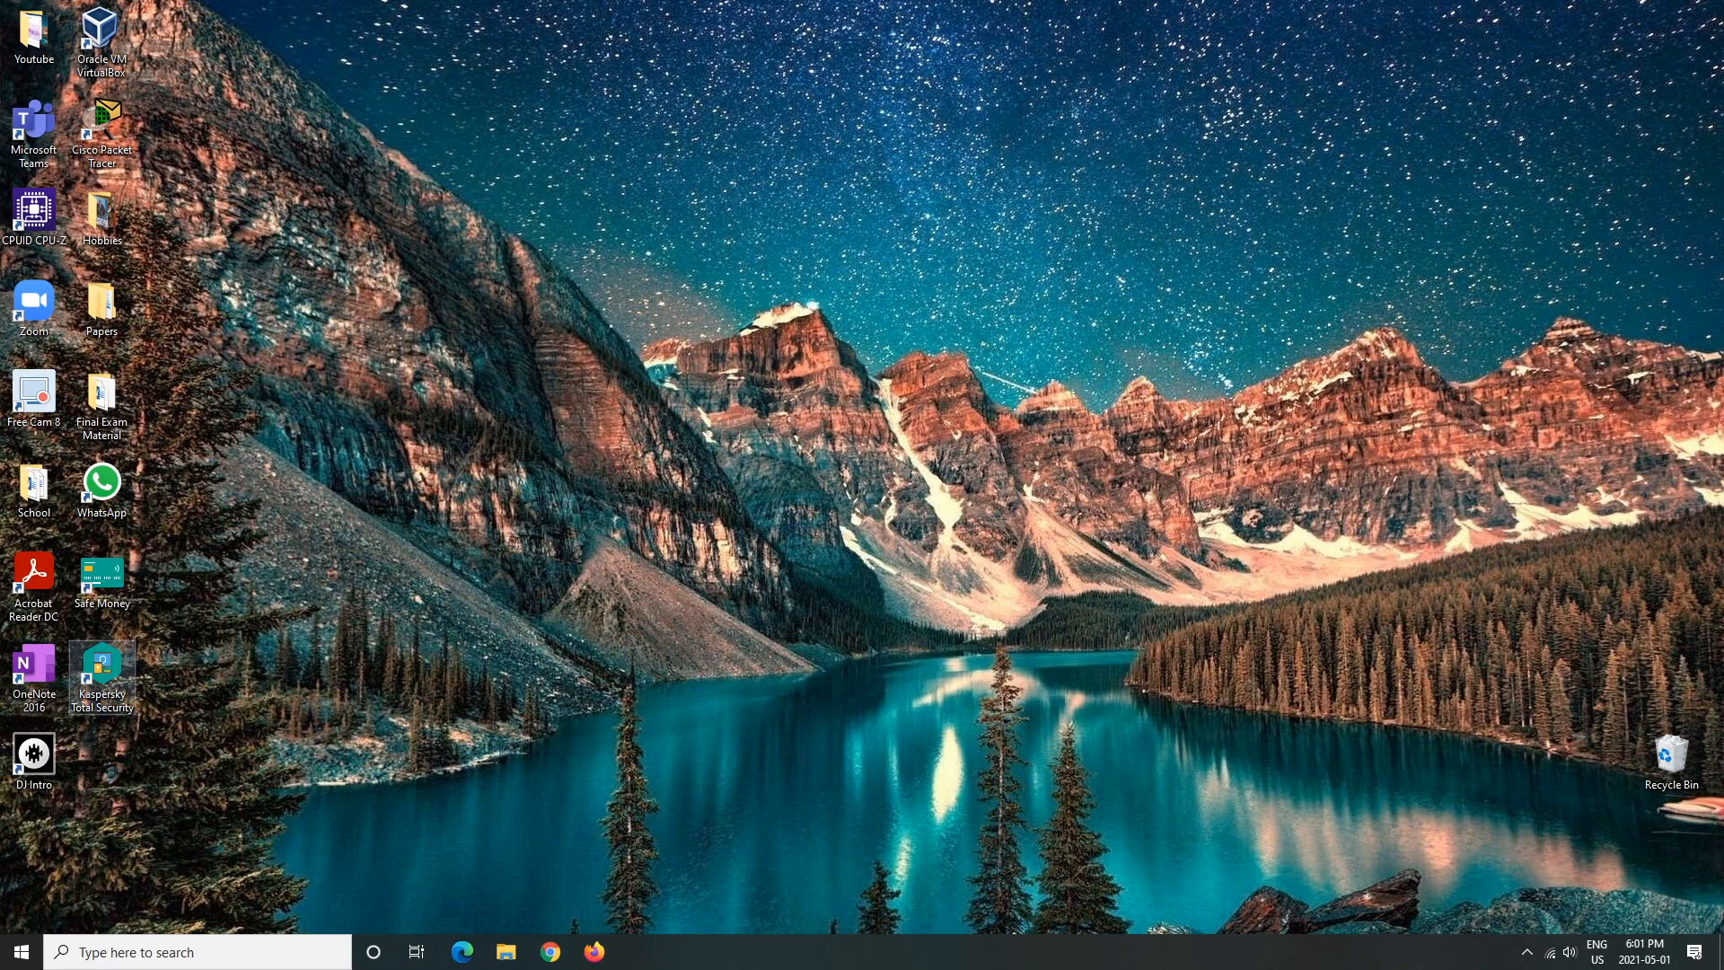
{"action": "left_click", "coordinate": [550, 951]}
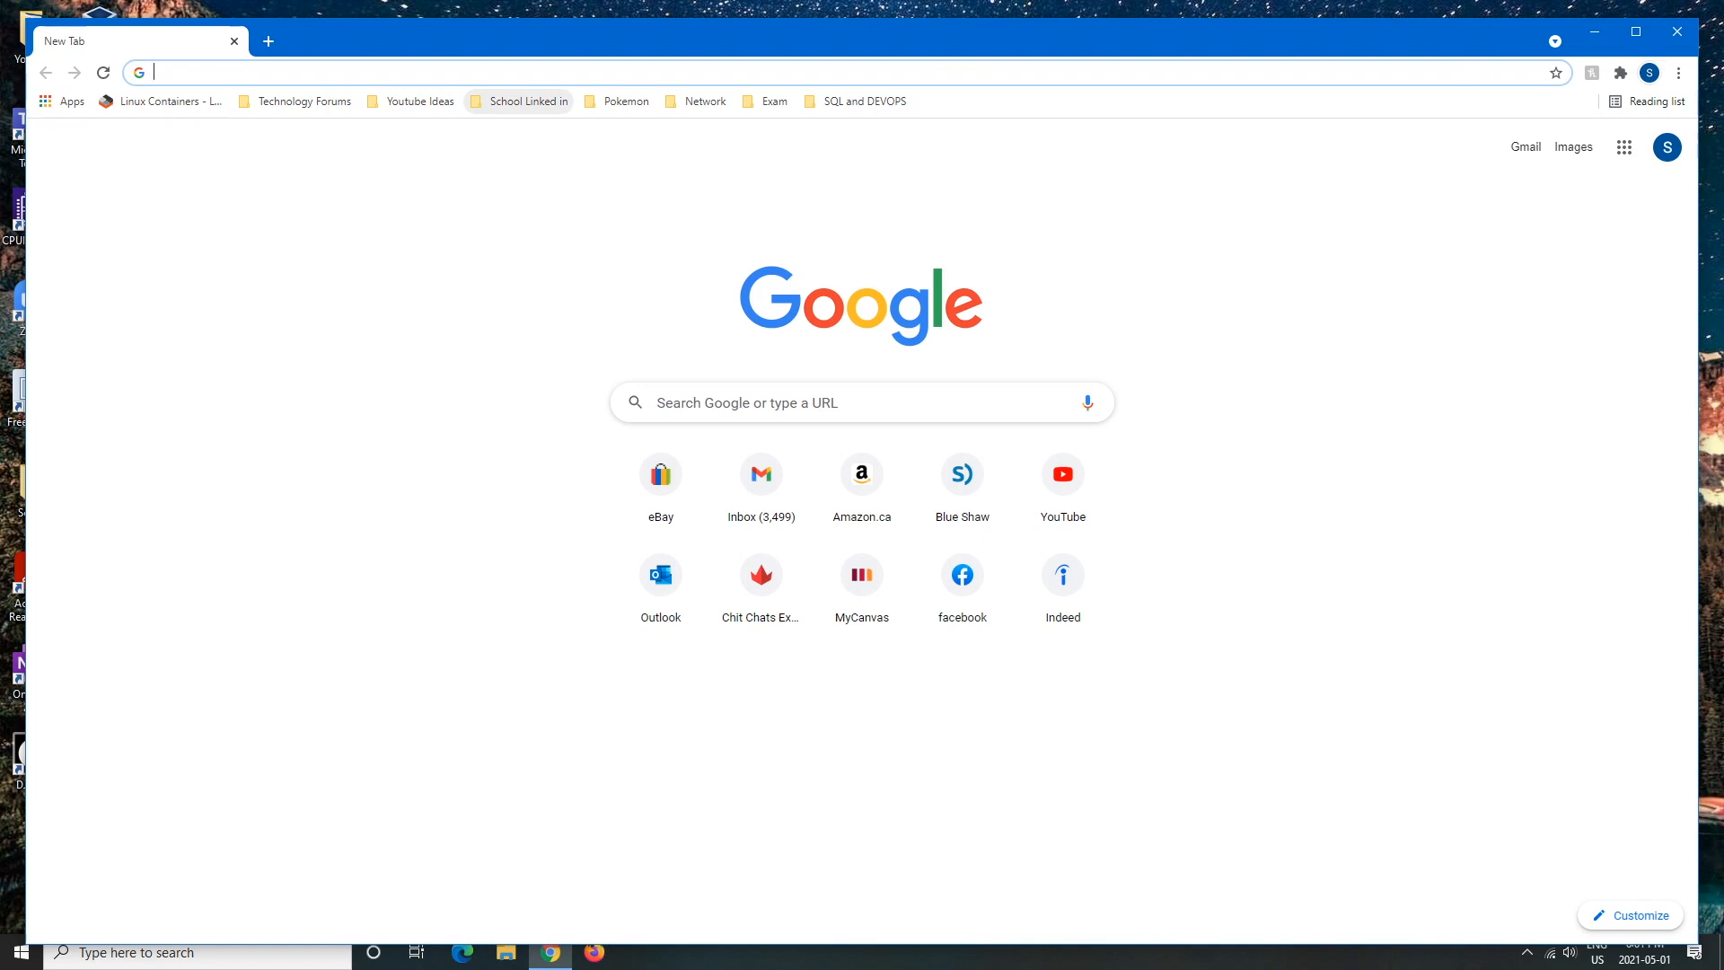
{"action": "type", "text": "h"}
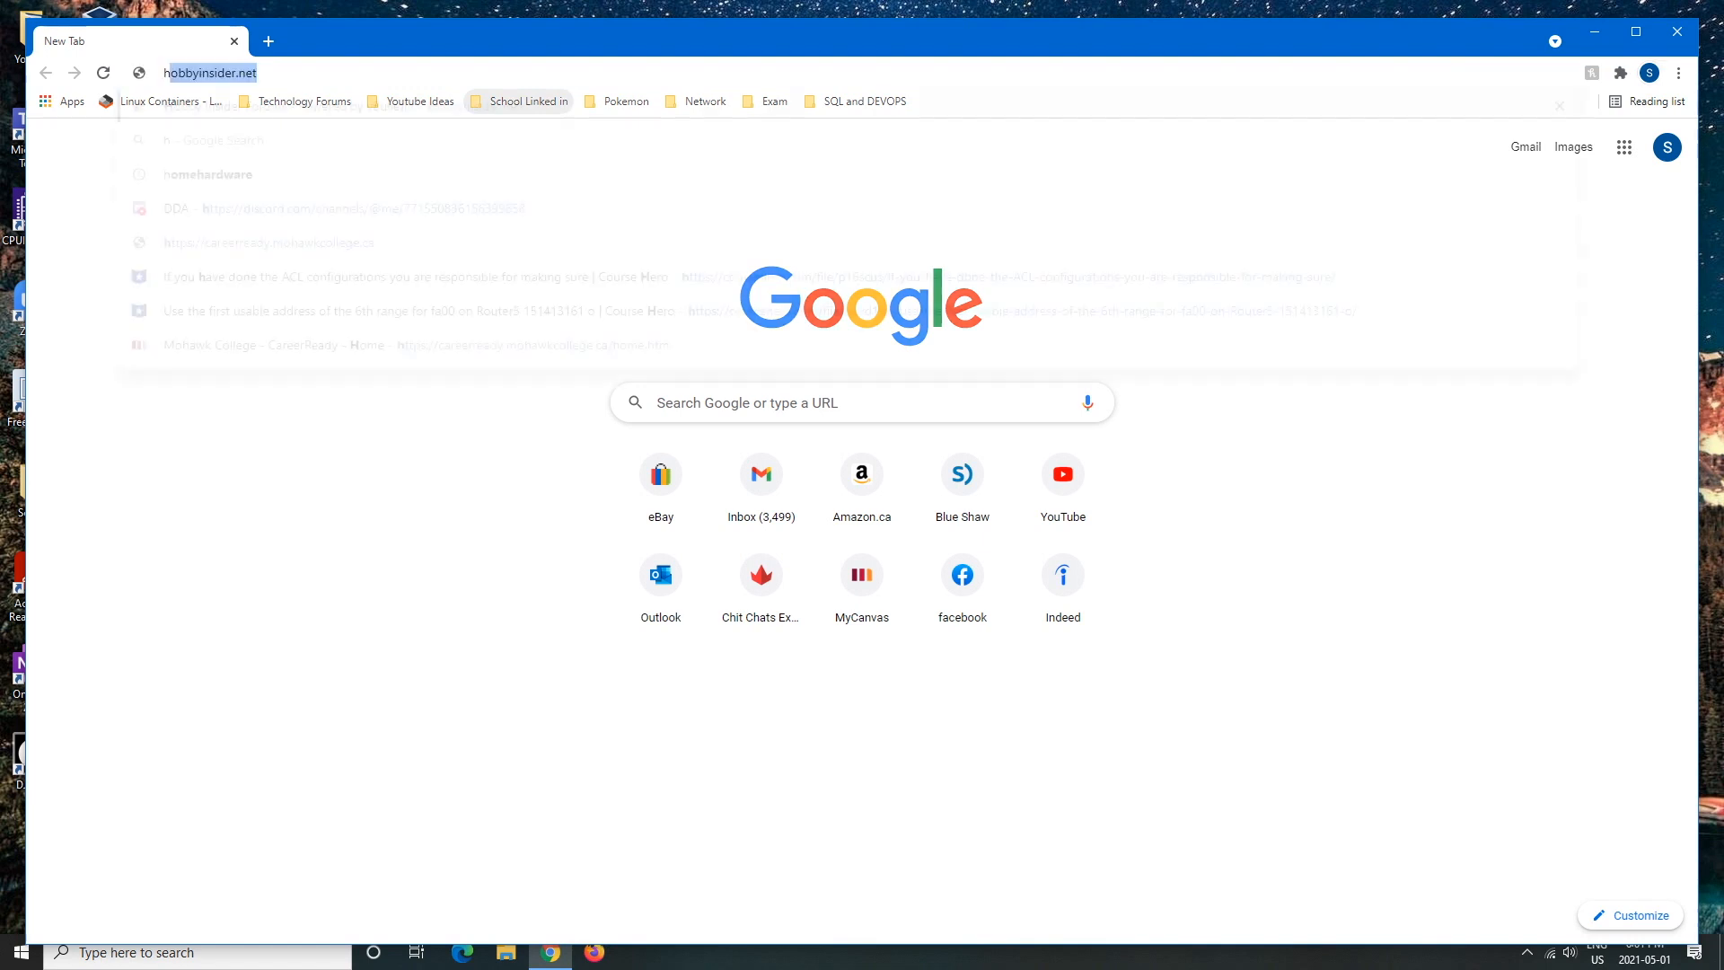
{"action": "type", "text": "ttps://"}
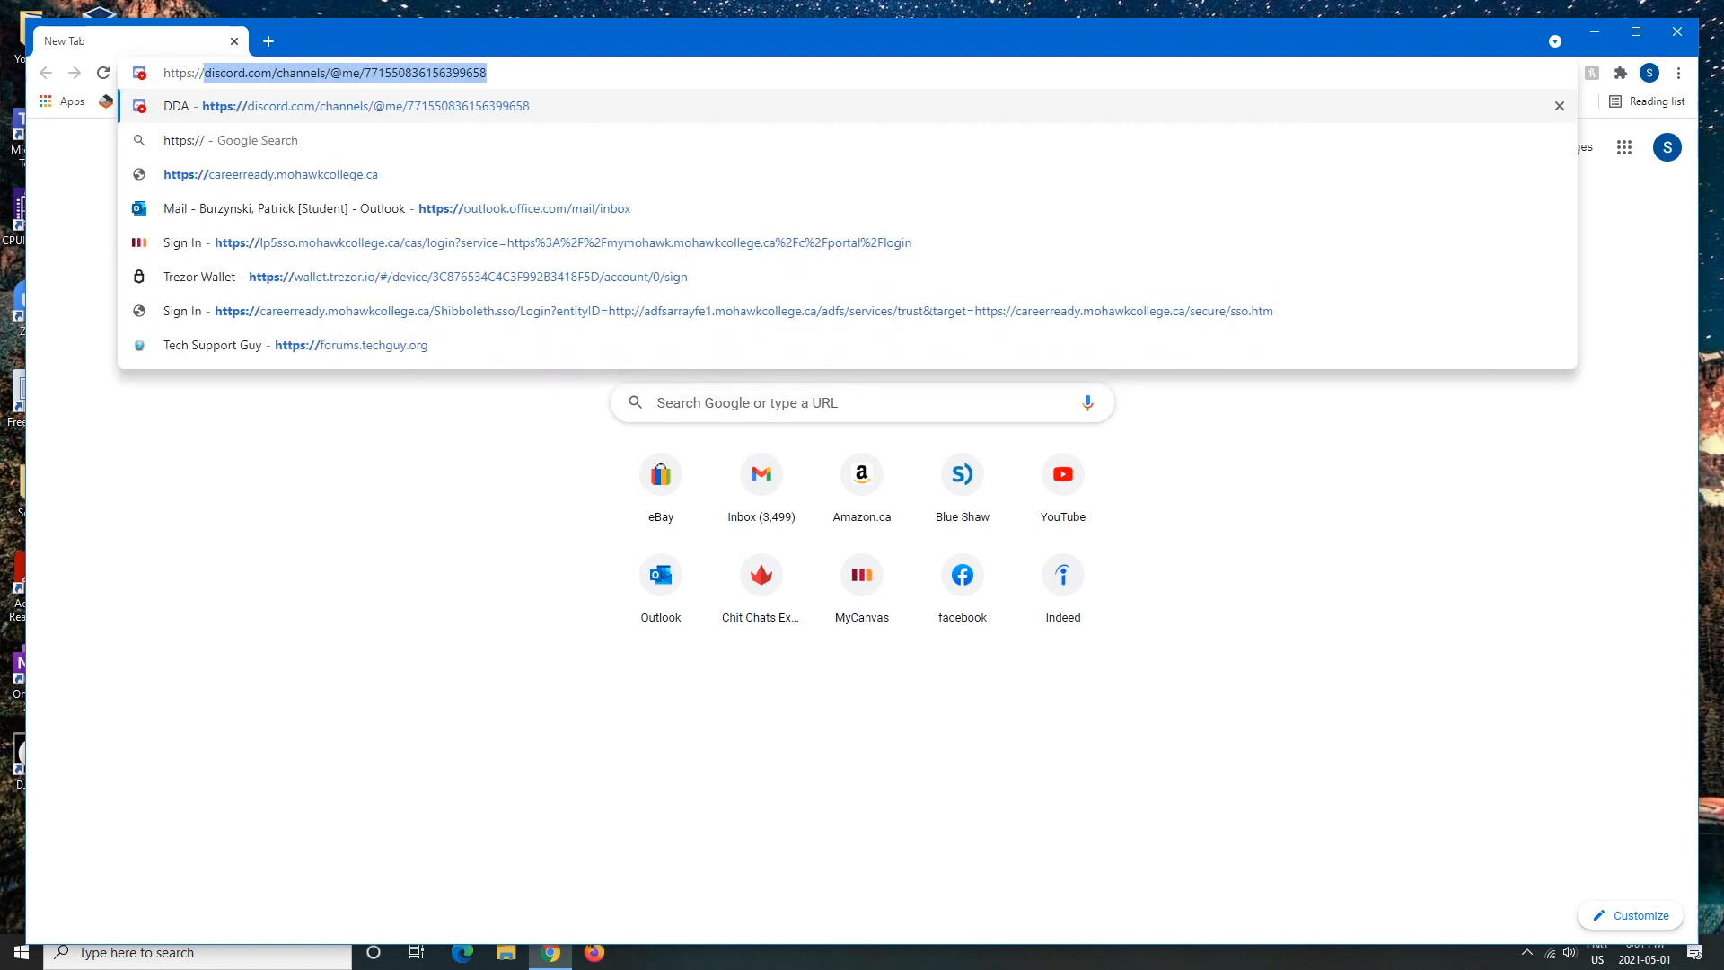
{"action": "type", "text": "ub"}
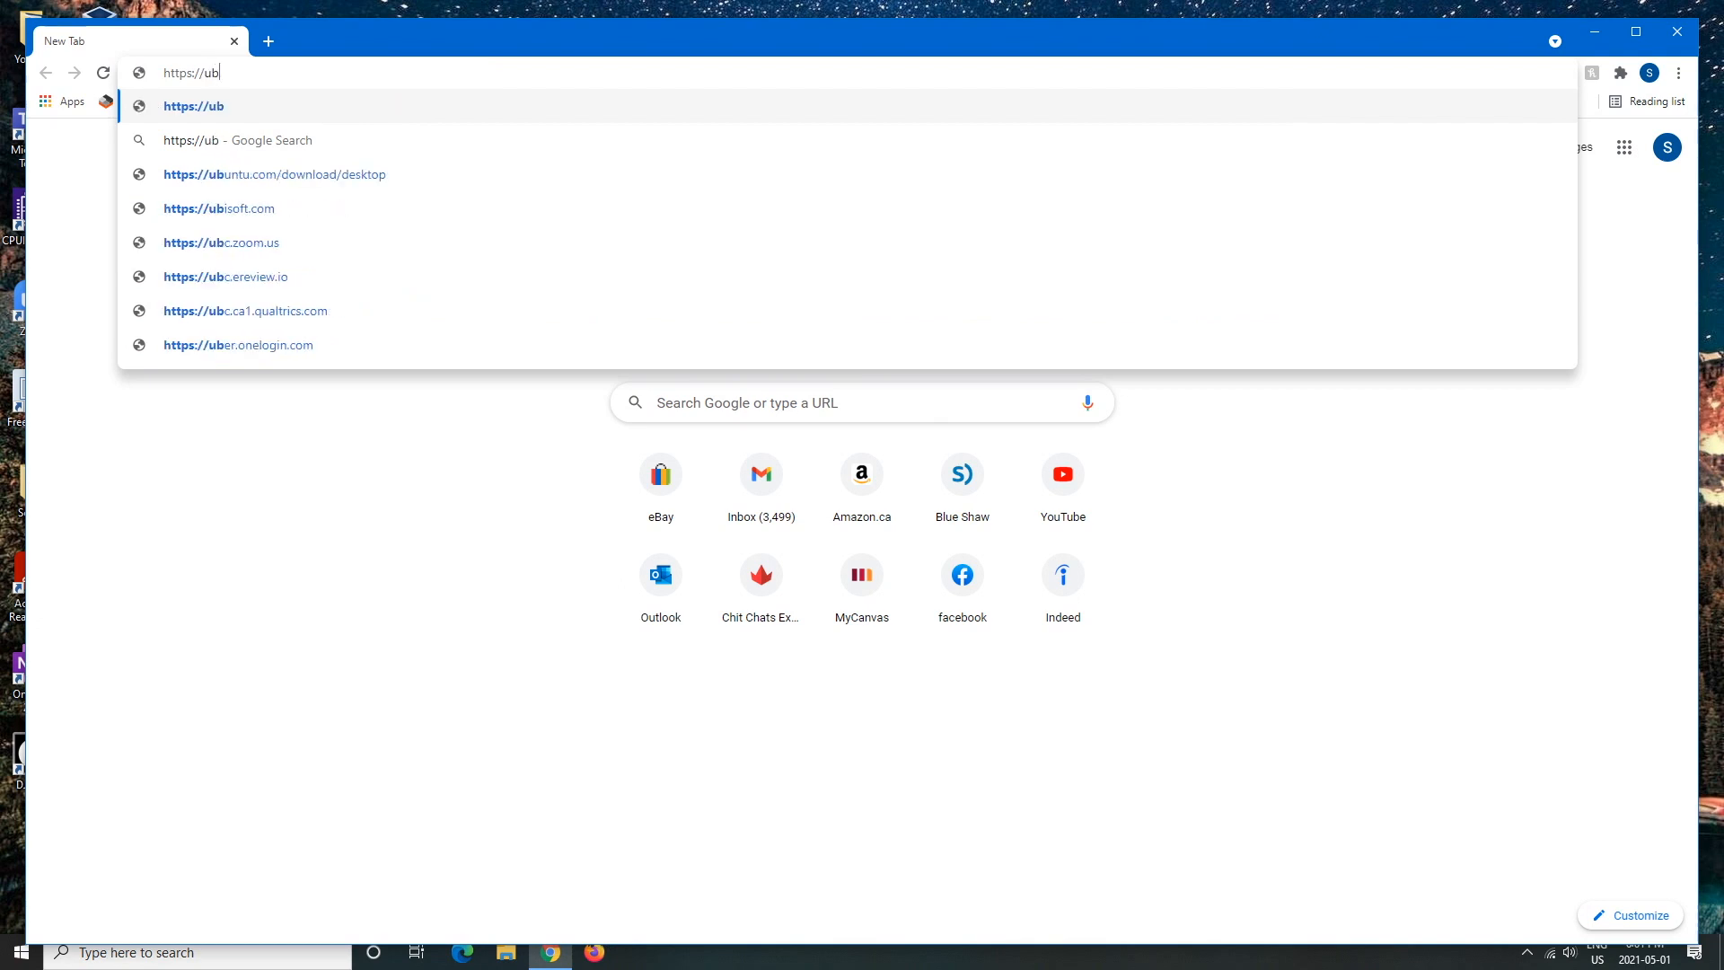
{"action": "type", "text": "untu"}
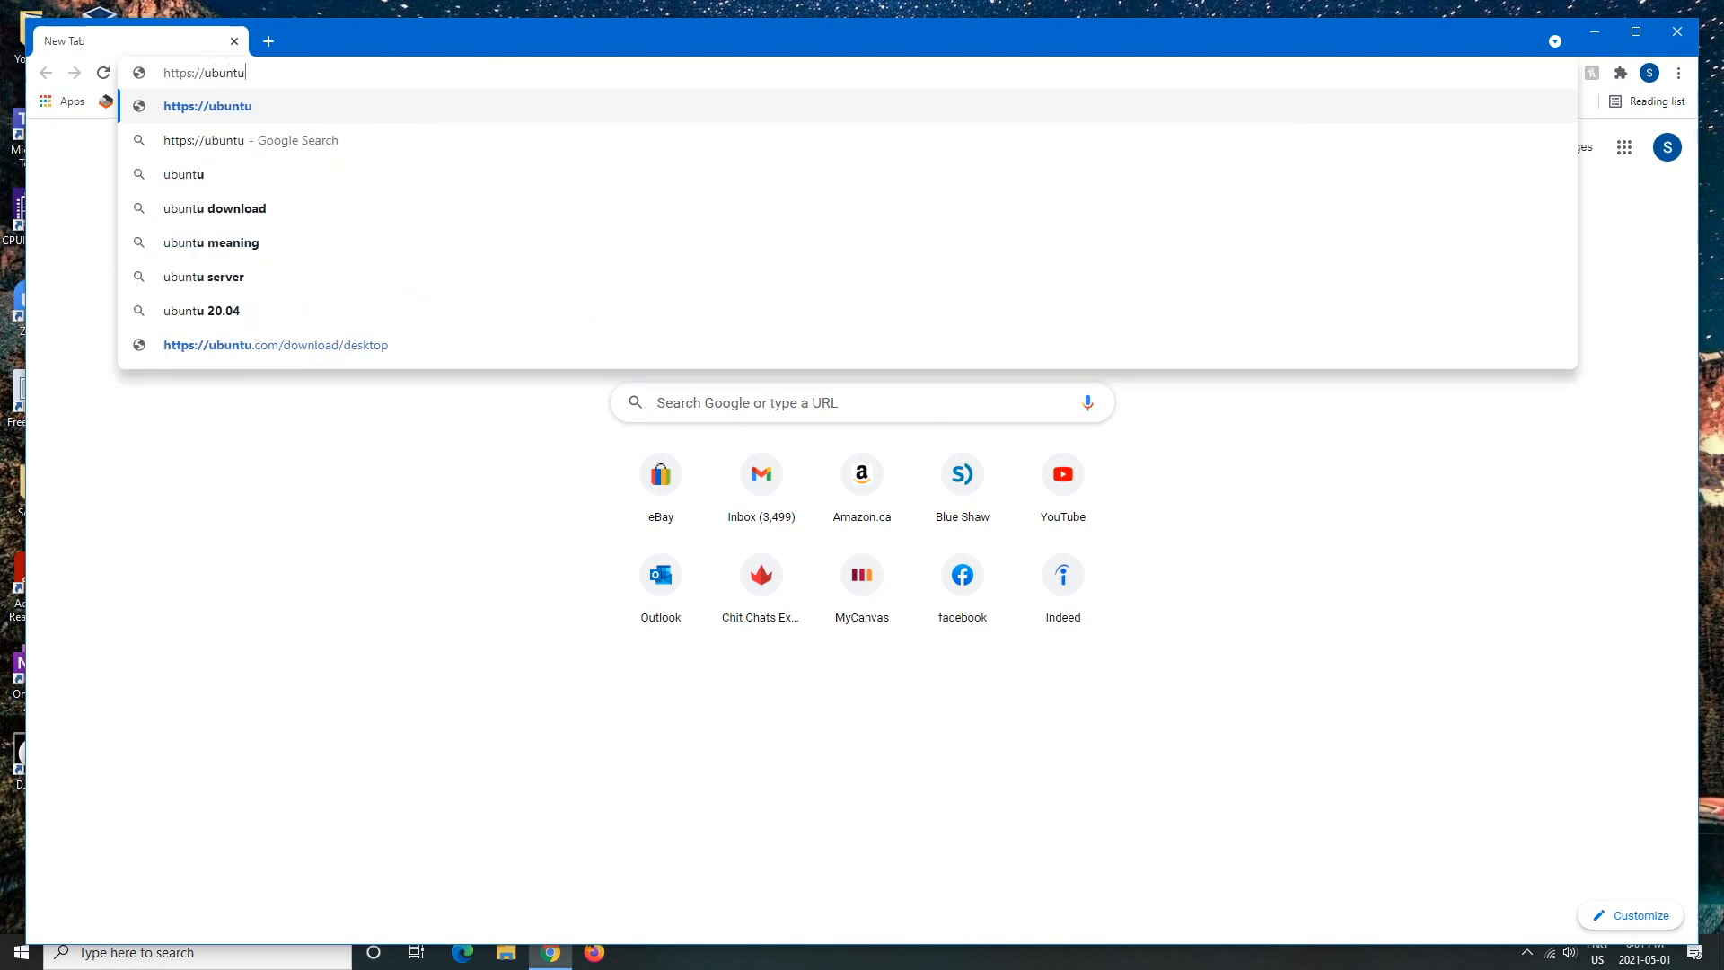
{"action": "type", "text": ".com"}
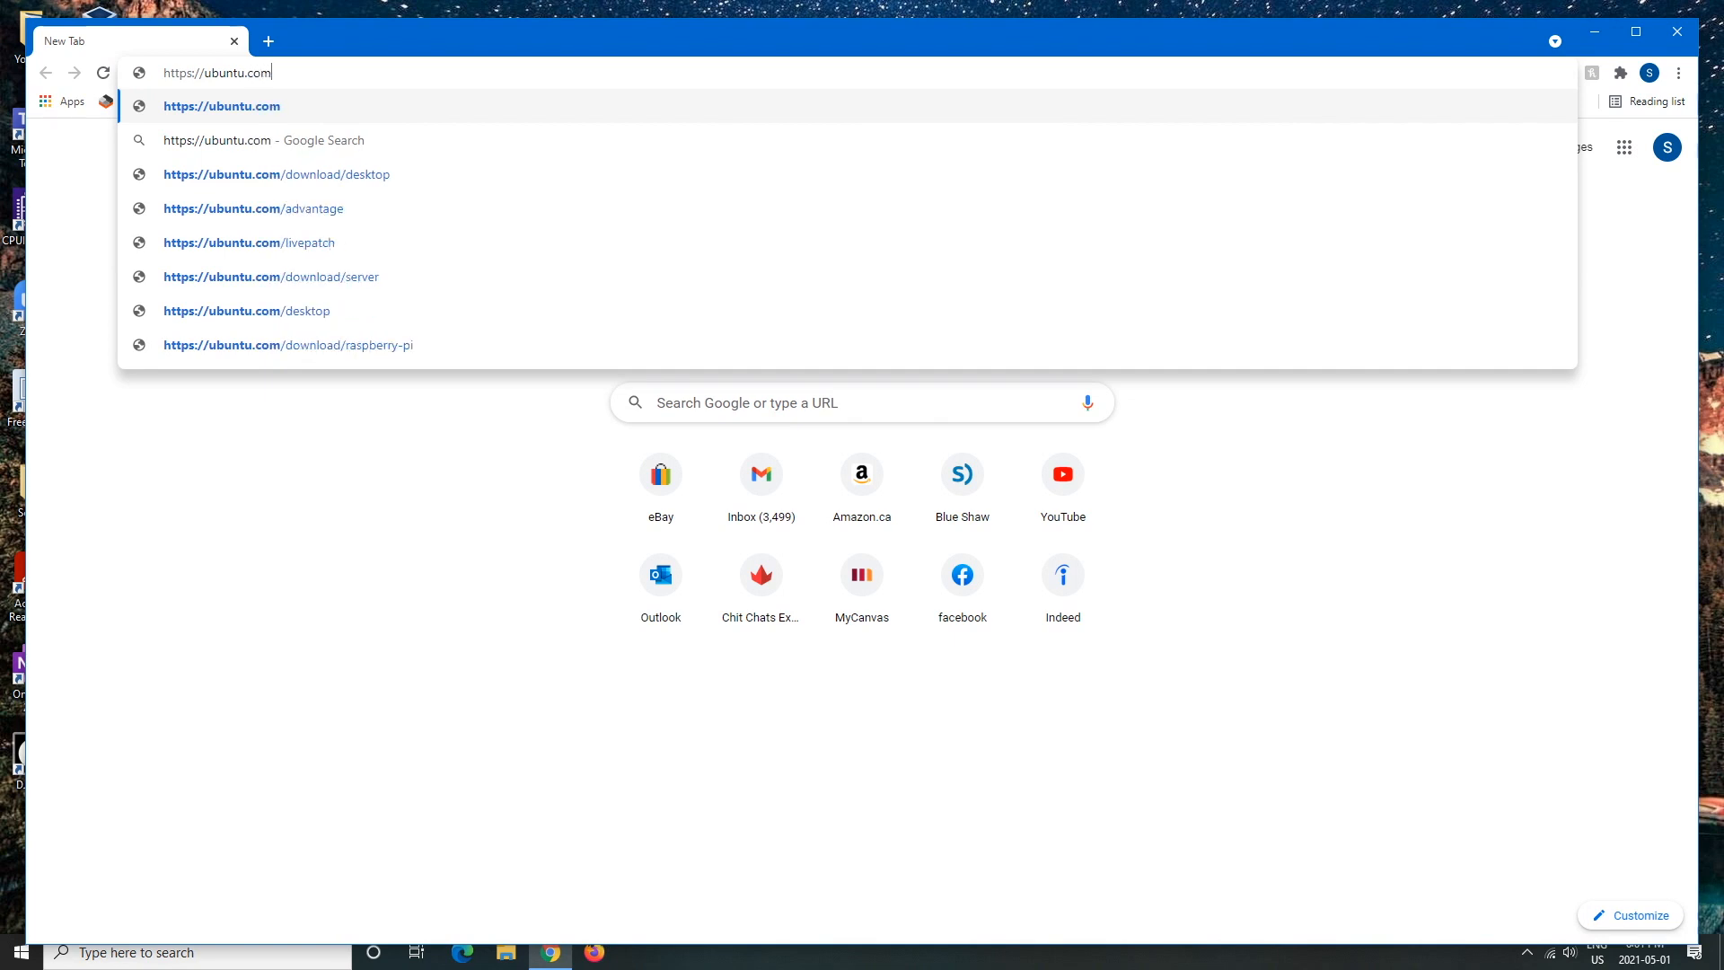
{"action": "type", "text": "/download"}
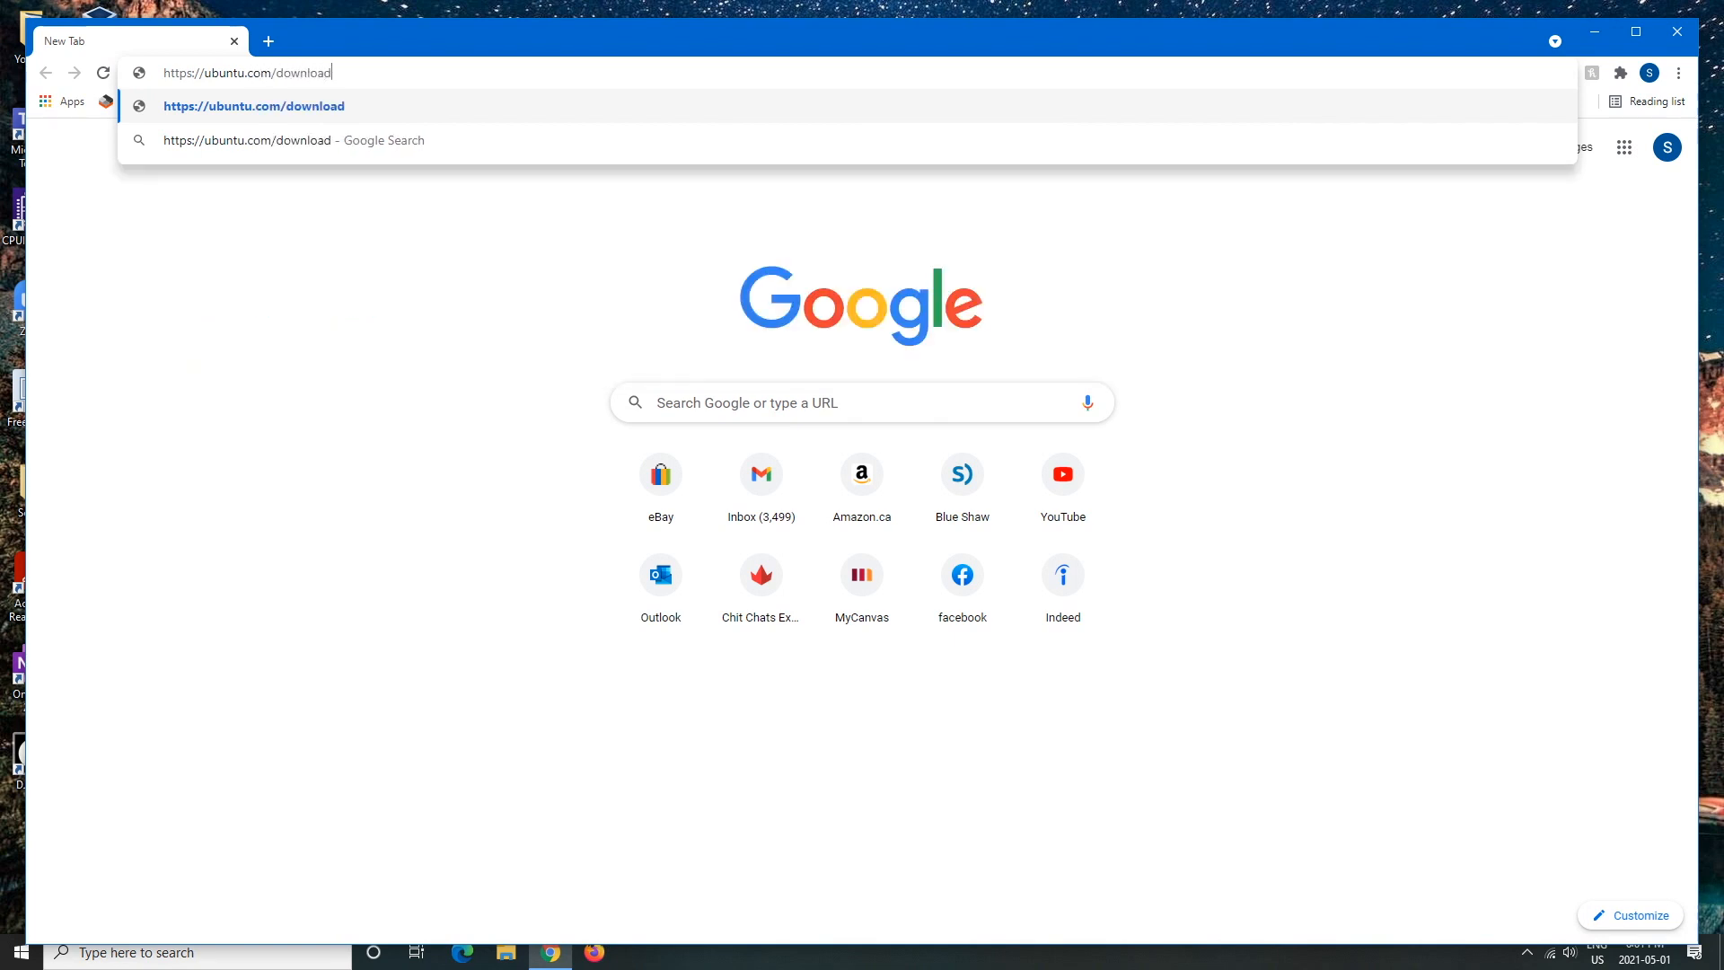
{"action": "type", "text": "/desktop"}
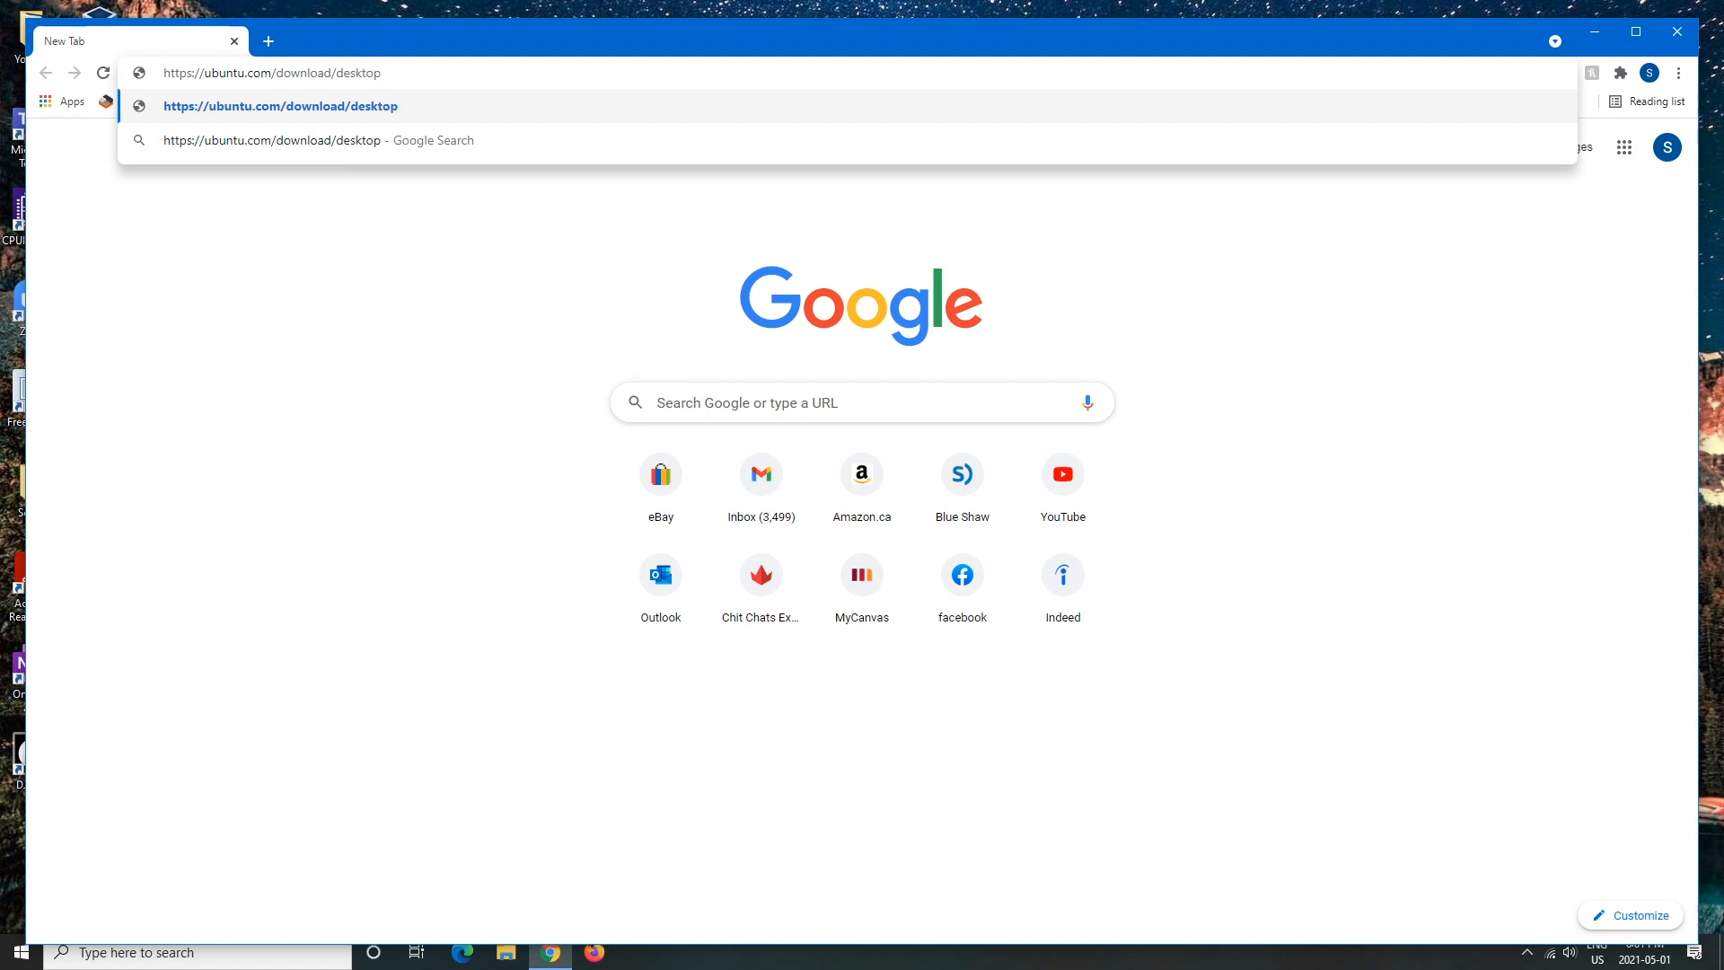
{"action": "key", "text": "Return"}
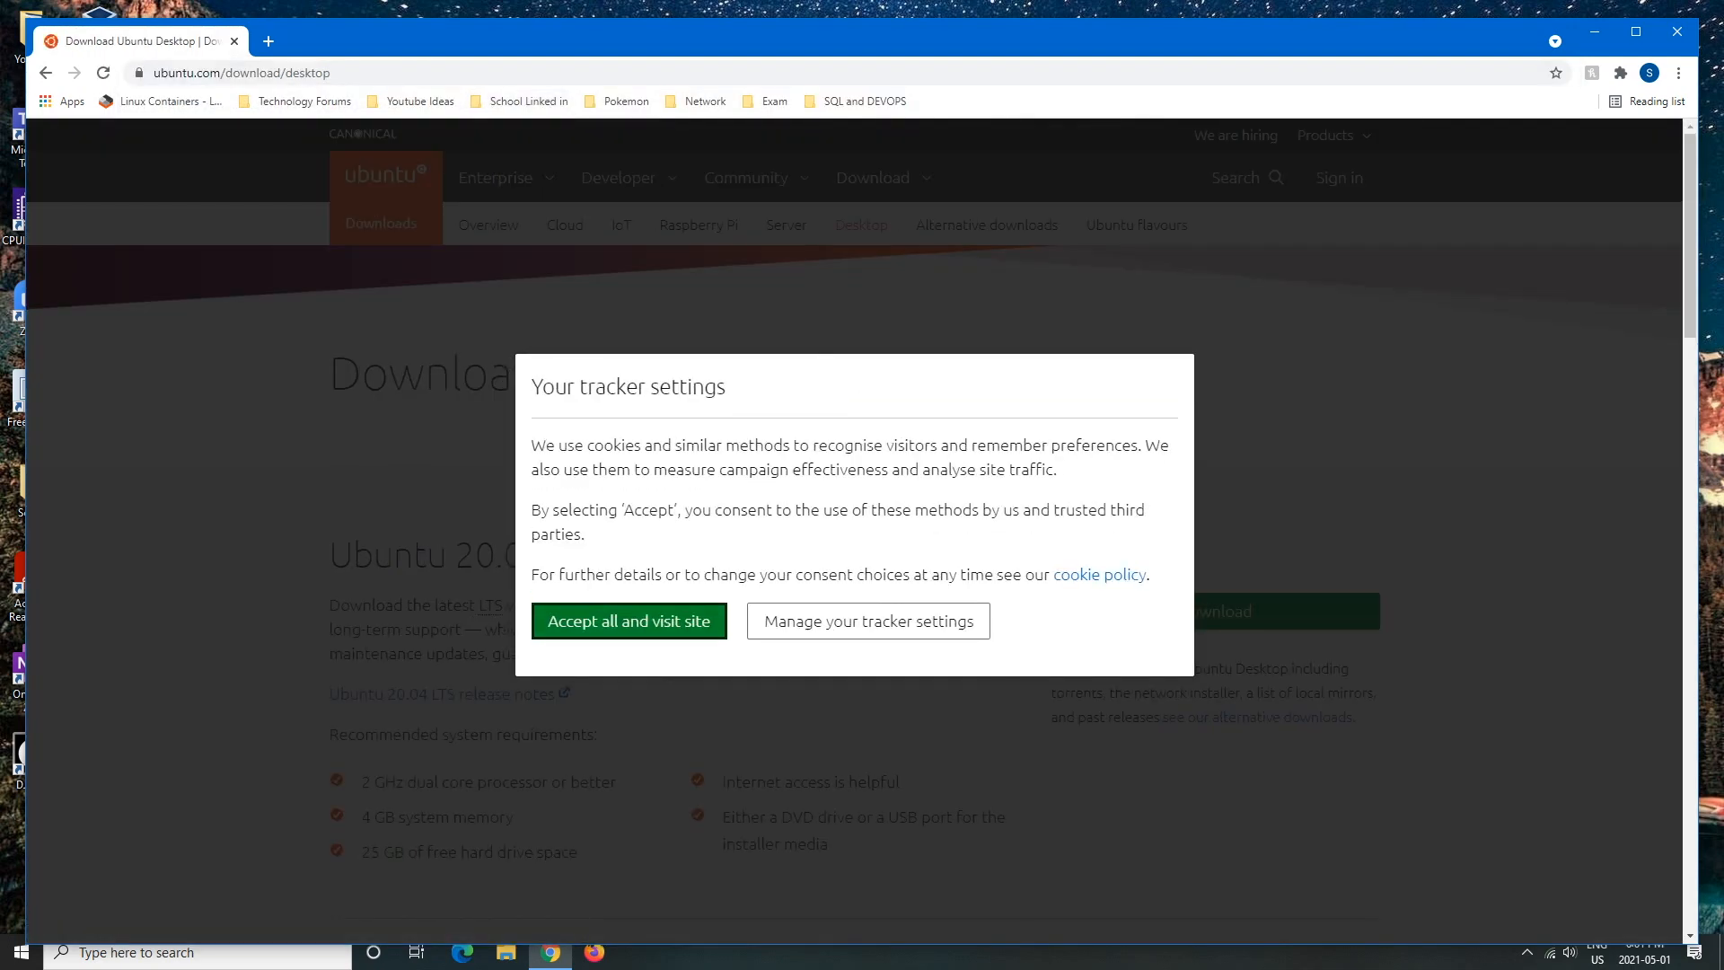
- Accept all tracker settings and scroll past the Ubuntu 20.04.2.0 LTS heading
{"action": "key", "text": "Return"}
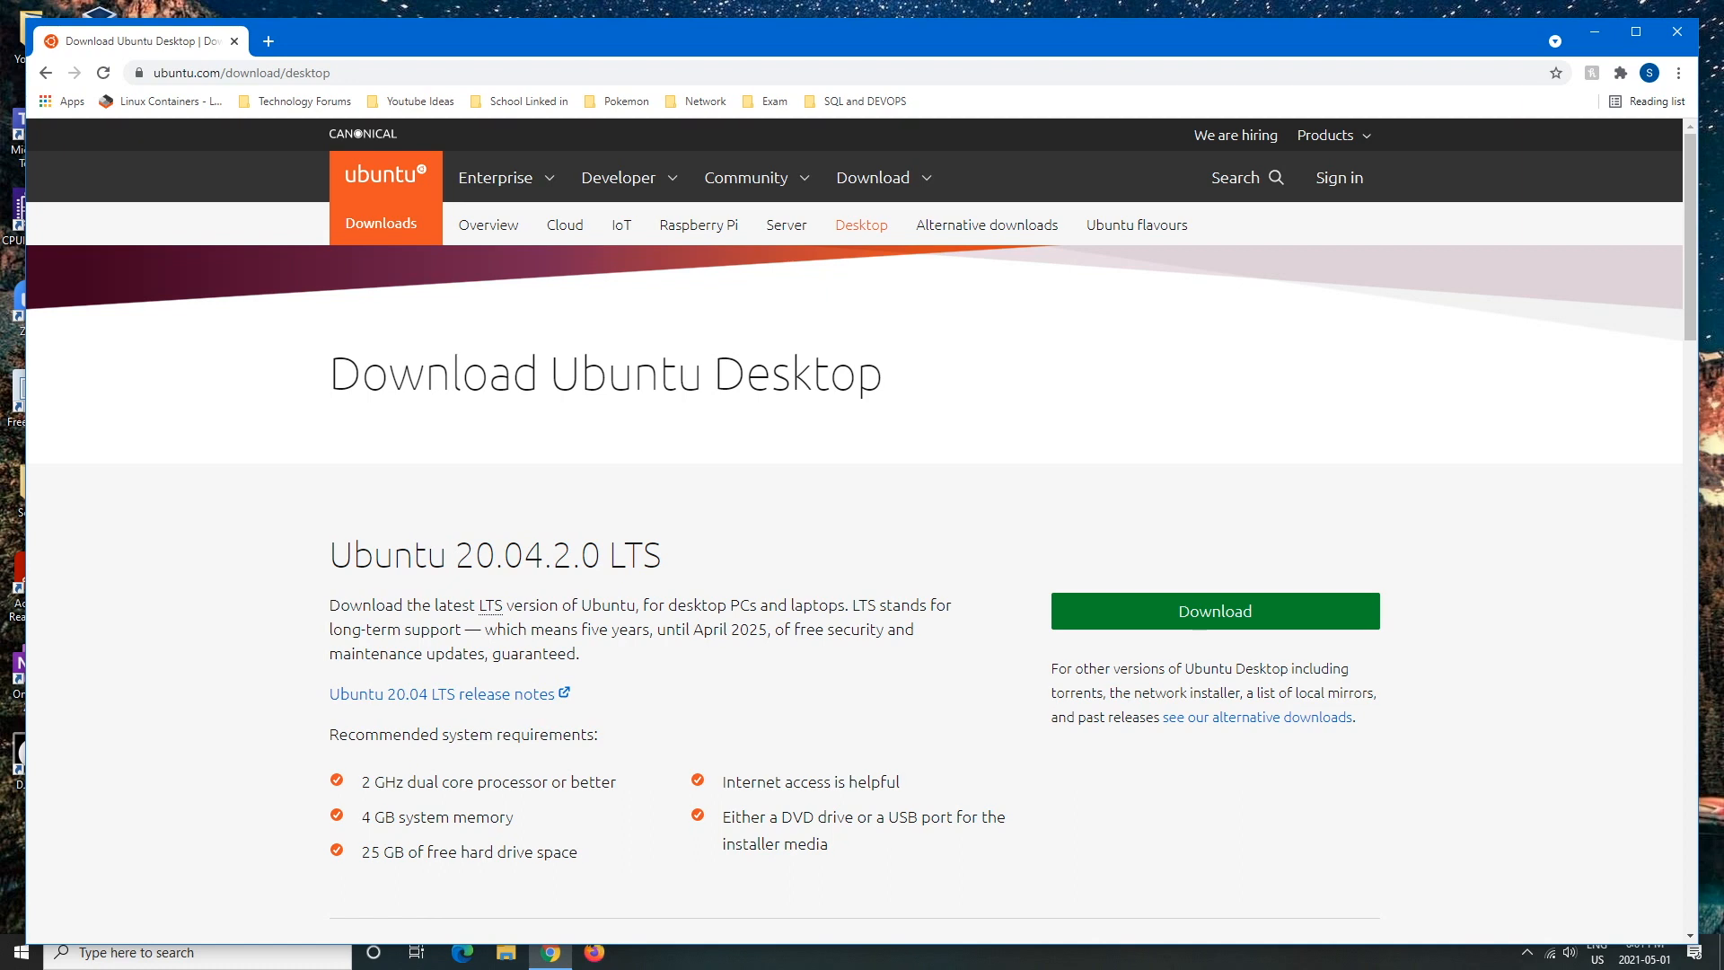
{"action": "left_click_drag", "start_coordinate": [394, 554], "coordinate": [624, 555]}
{"action": "scroll", "coordinate": [624, 555], "scroll_direction": "down", "scroll_amount": 1}
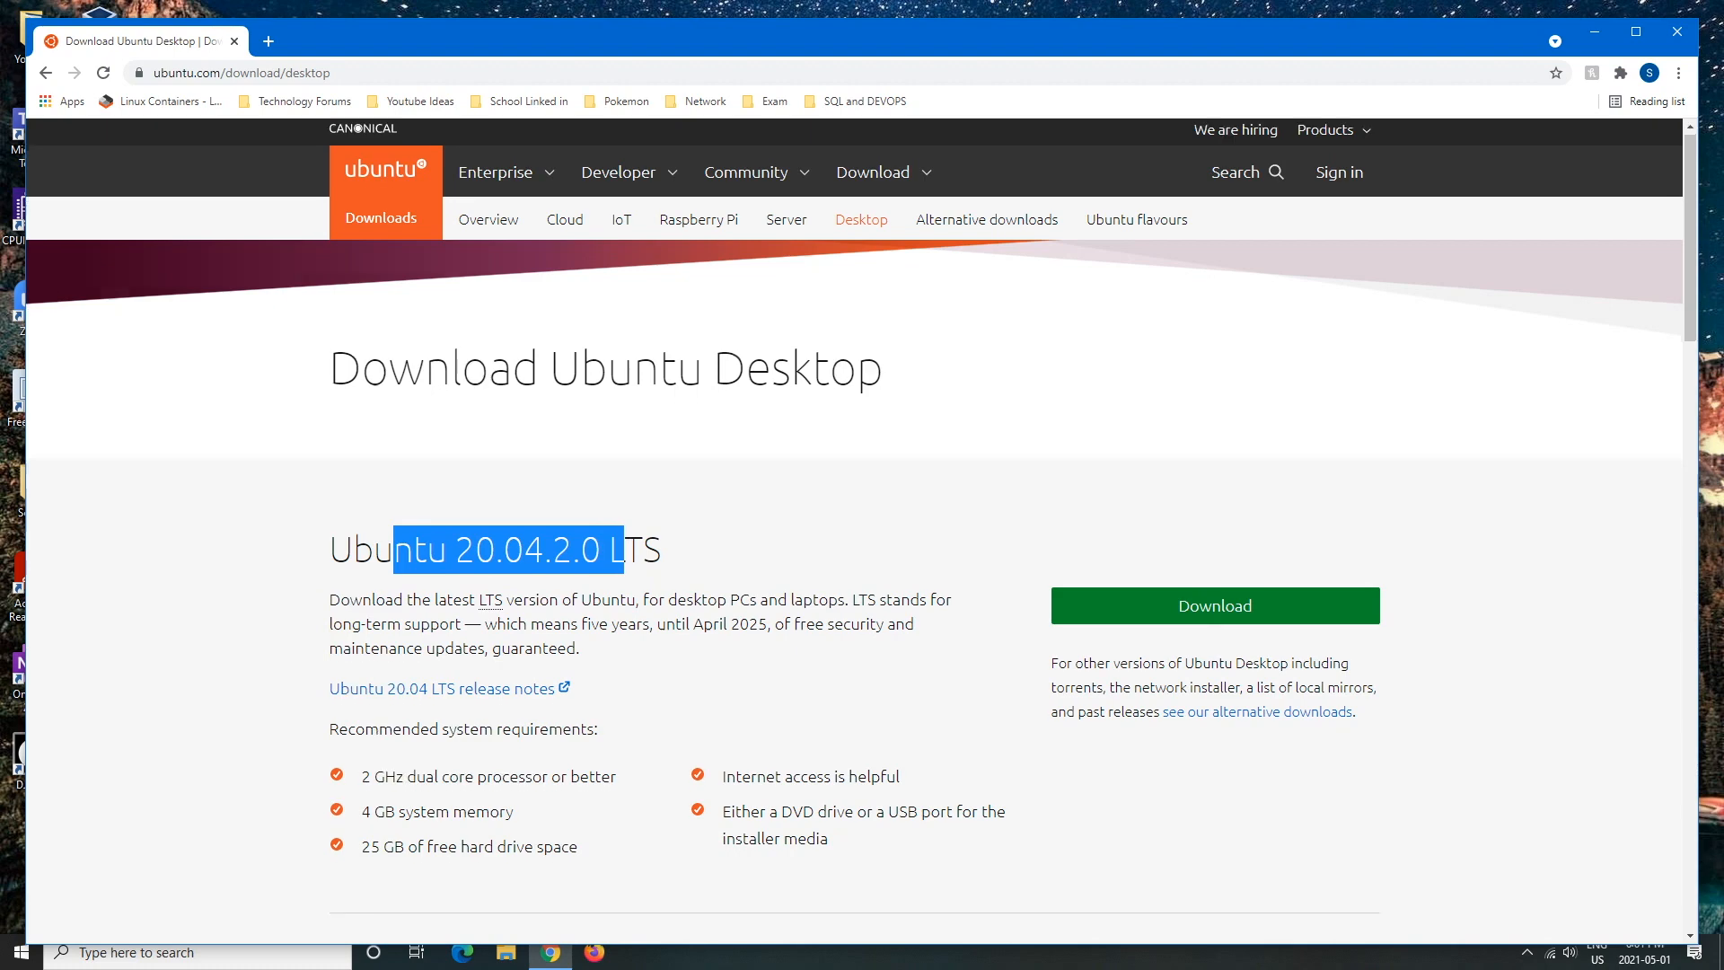
{"action": "left_click", "coordinate": [624, 555]}
{"action": "scroll", "coordinate": [624, 554], "scroll_direction": "down", "scroll_amount": 5}
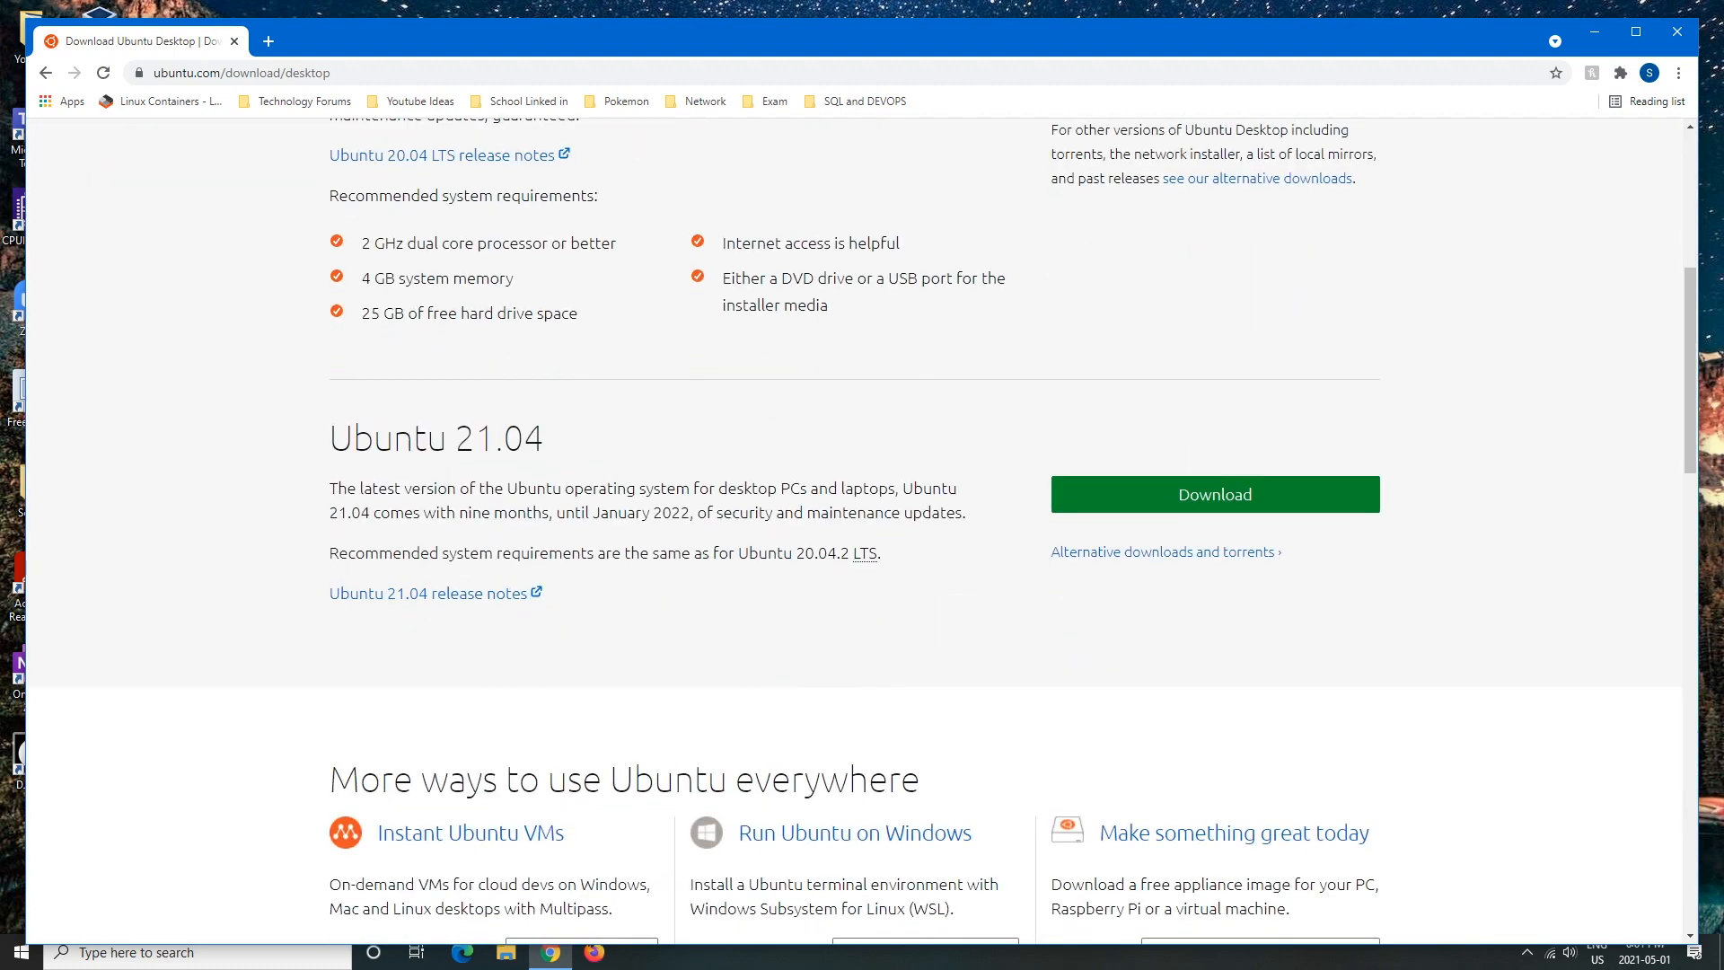
- Review the Ubuntu 21.04 heading, release notes and system requirement lines
{"action": "left_click_drag", "start_coordinate": [329, 440], "coordinate": [600, 489]}
{"action": "left_click", "coordinate": [609, 413]}
{"action": "left_click_drag", "start_coordinate": [339, 552], "coordinate": [528, 593]}
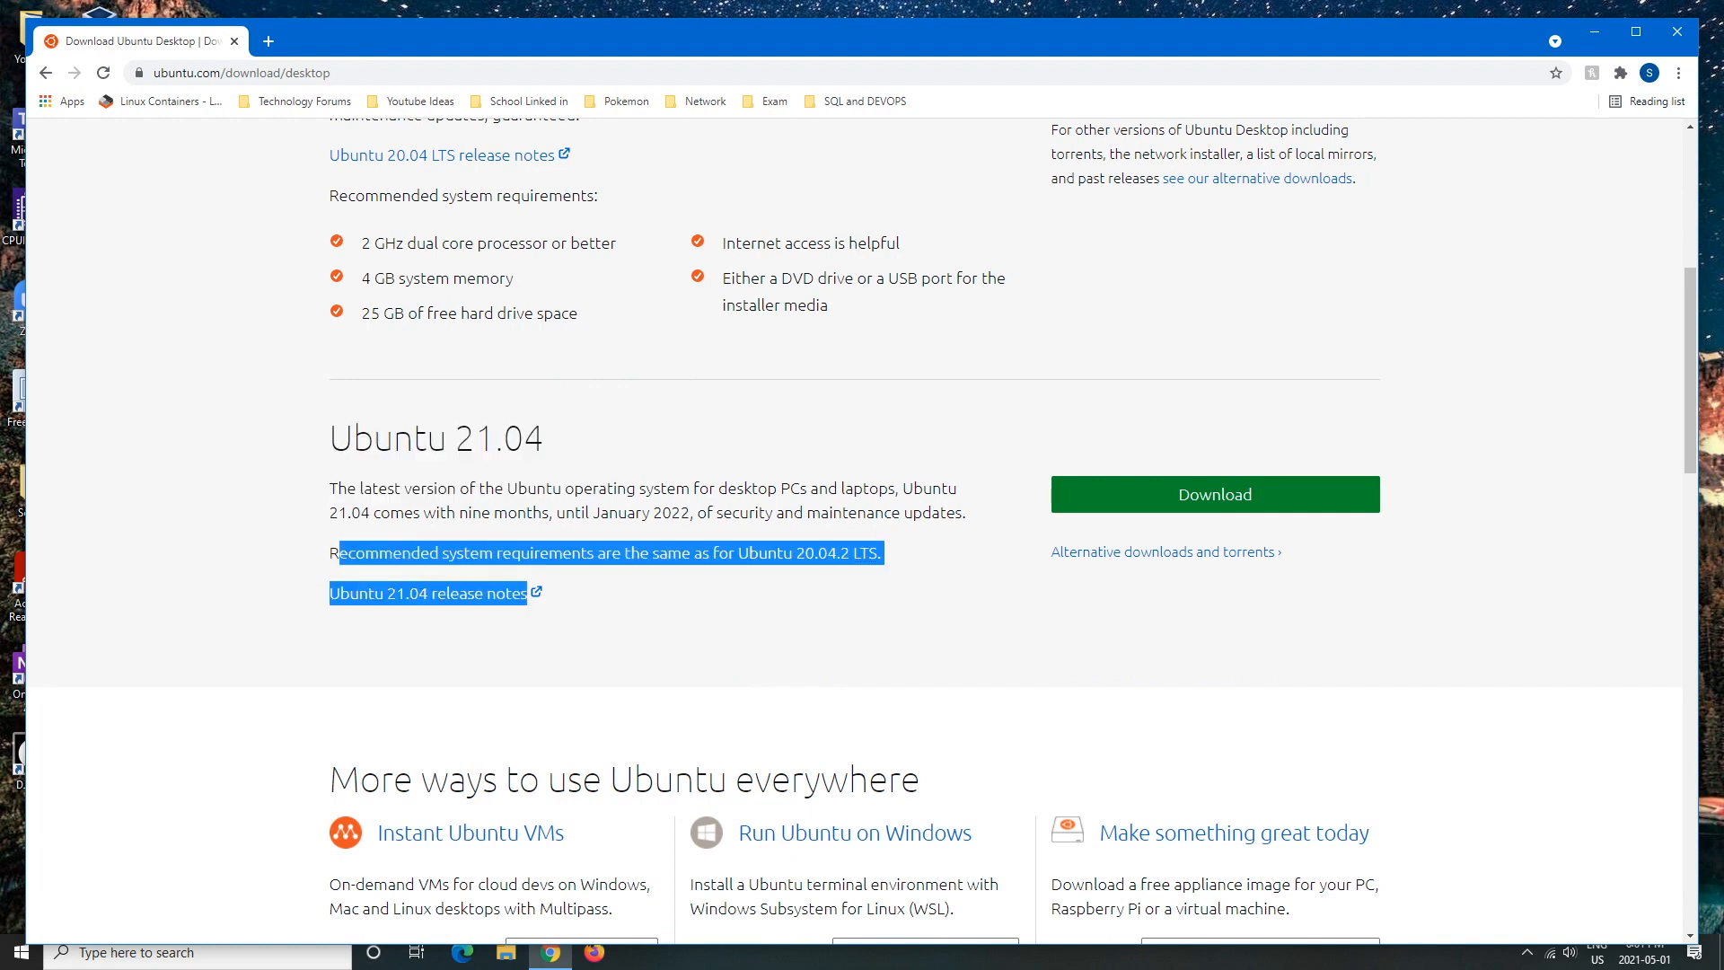
{"action": "left_click", "coordinate": [599, 619]}
{"action": "left_click_drag", "start_coordinate": [579, 314], "coordinate": [361, 242]}
{"action": "left_click", "coordinate": [575, 350]}
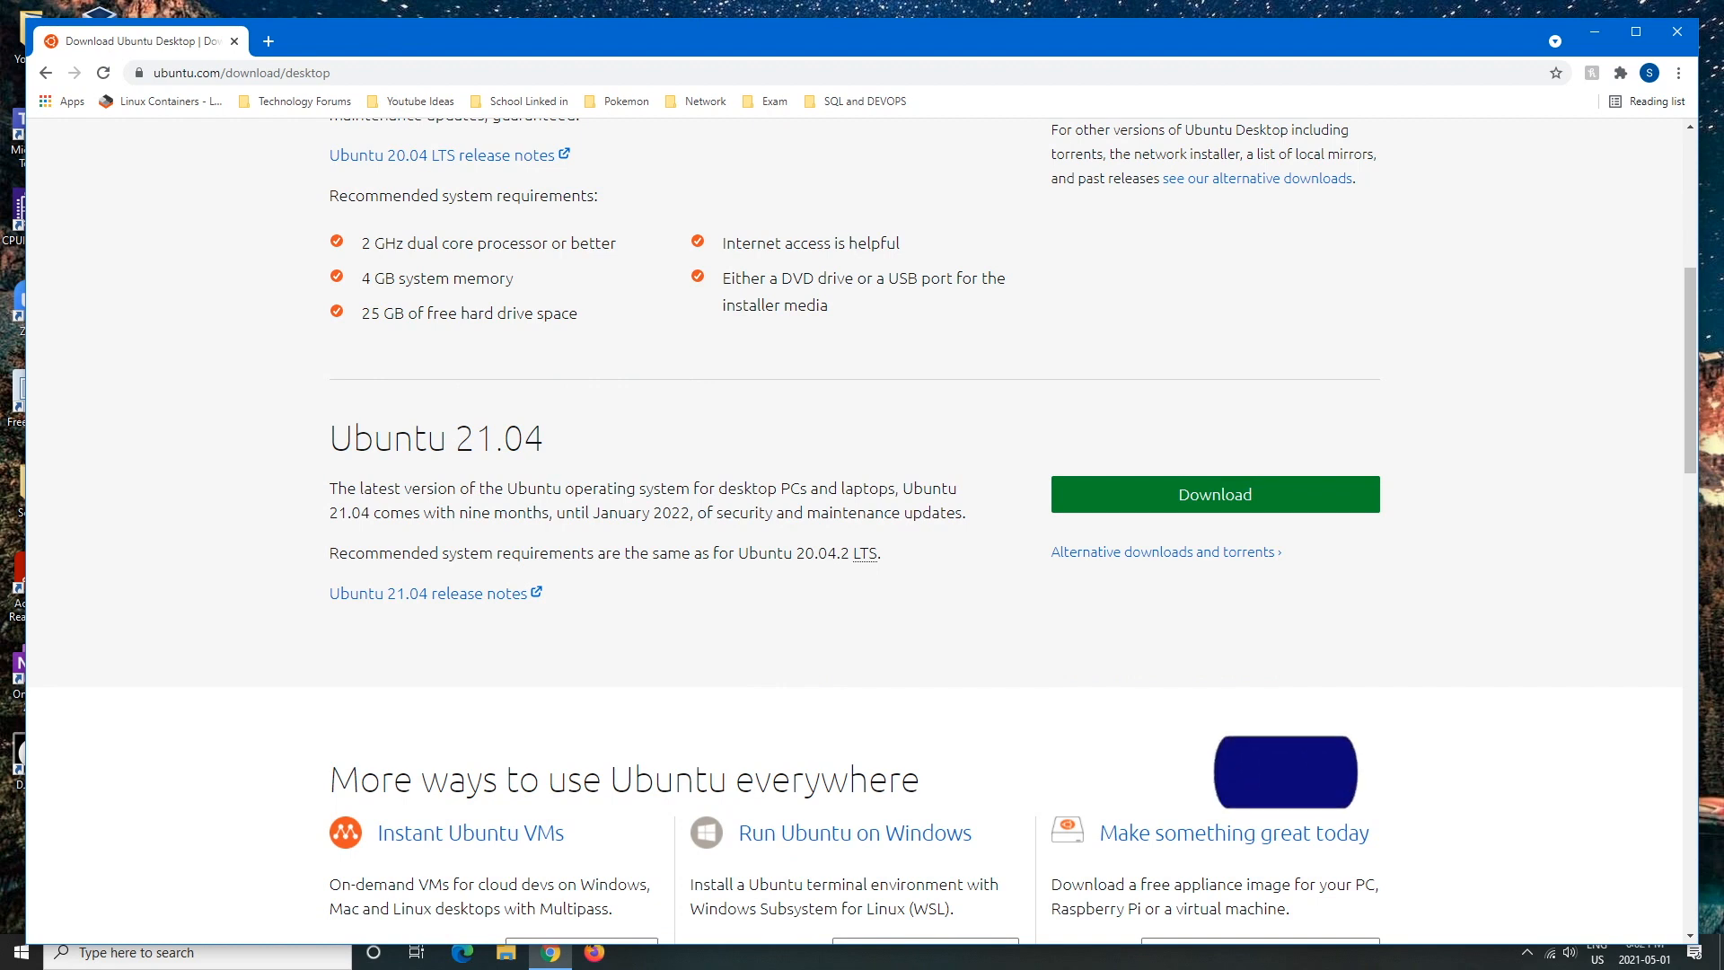
- Choose the Ubuntu 21.04 download, then trigger ubuntu-21.04-desktop-amd64.iso manually from the thank-you page
{"action": "left_click", "coordinate": [1214, 495]}
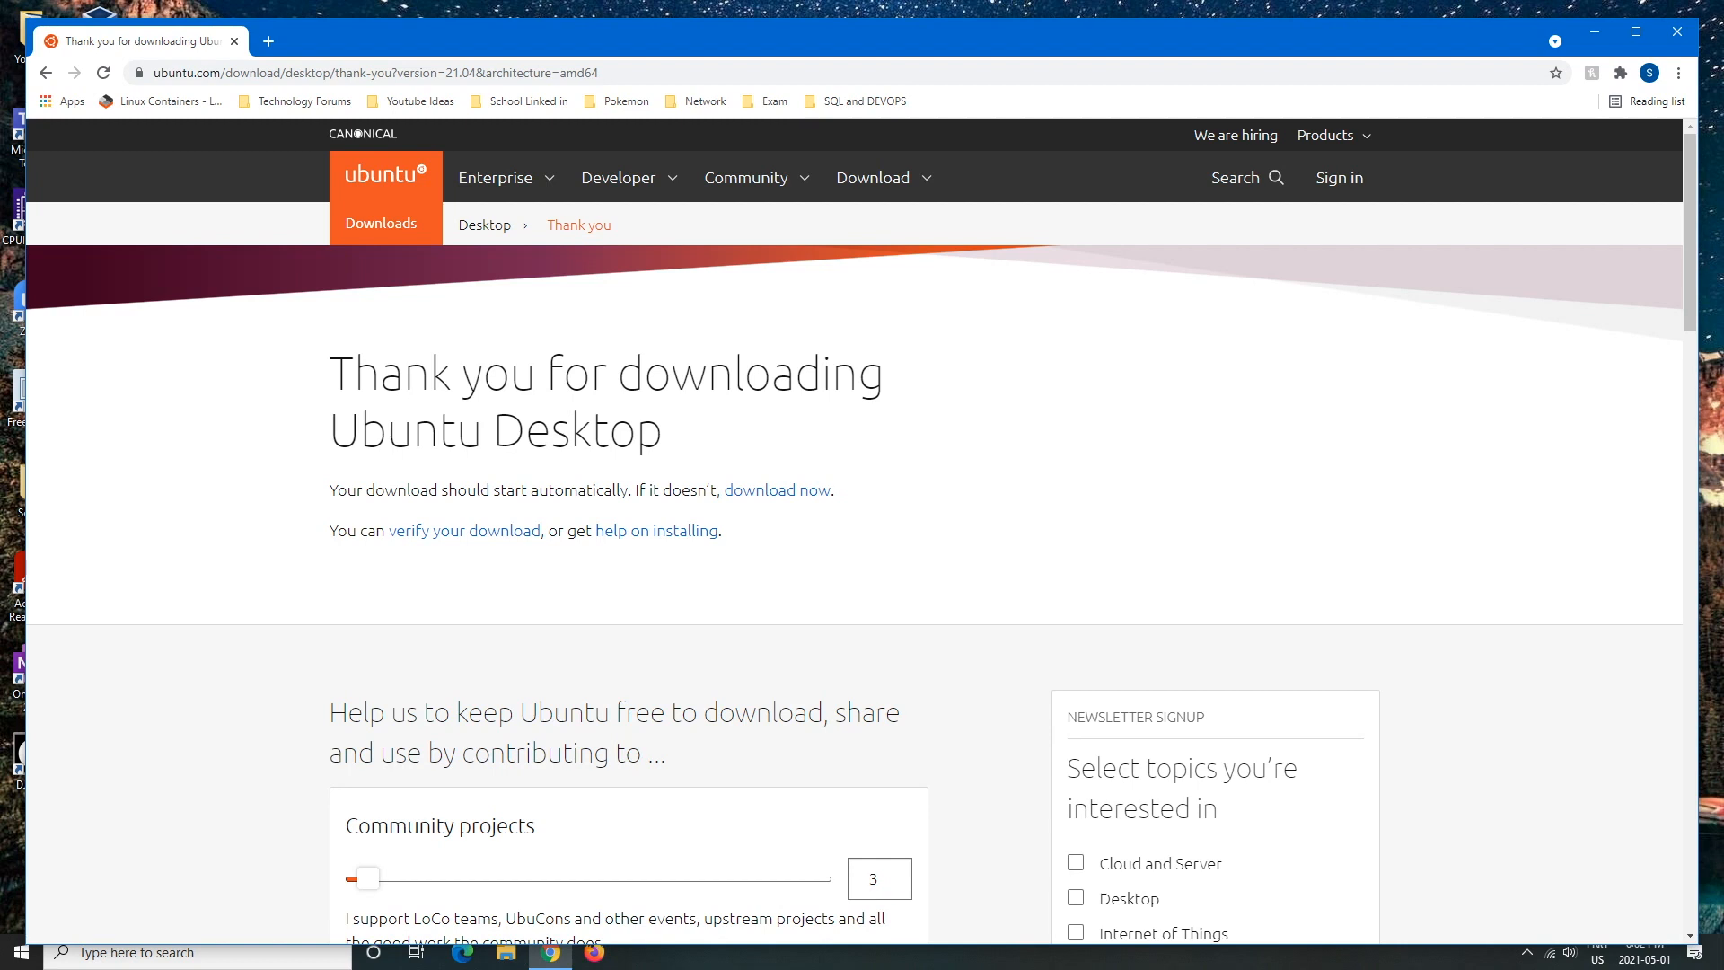
{"action": "mouse_move", "coordinate": [862, 45]}
{"action": "left_mouse_down"}
{"action": "mouse_move", "coordinate": [858, 4]}
{"action": "mouse_move", "coordinate": [869, 27]}
{"action": "left_mouse_up"}
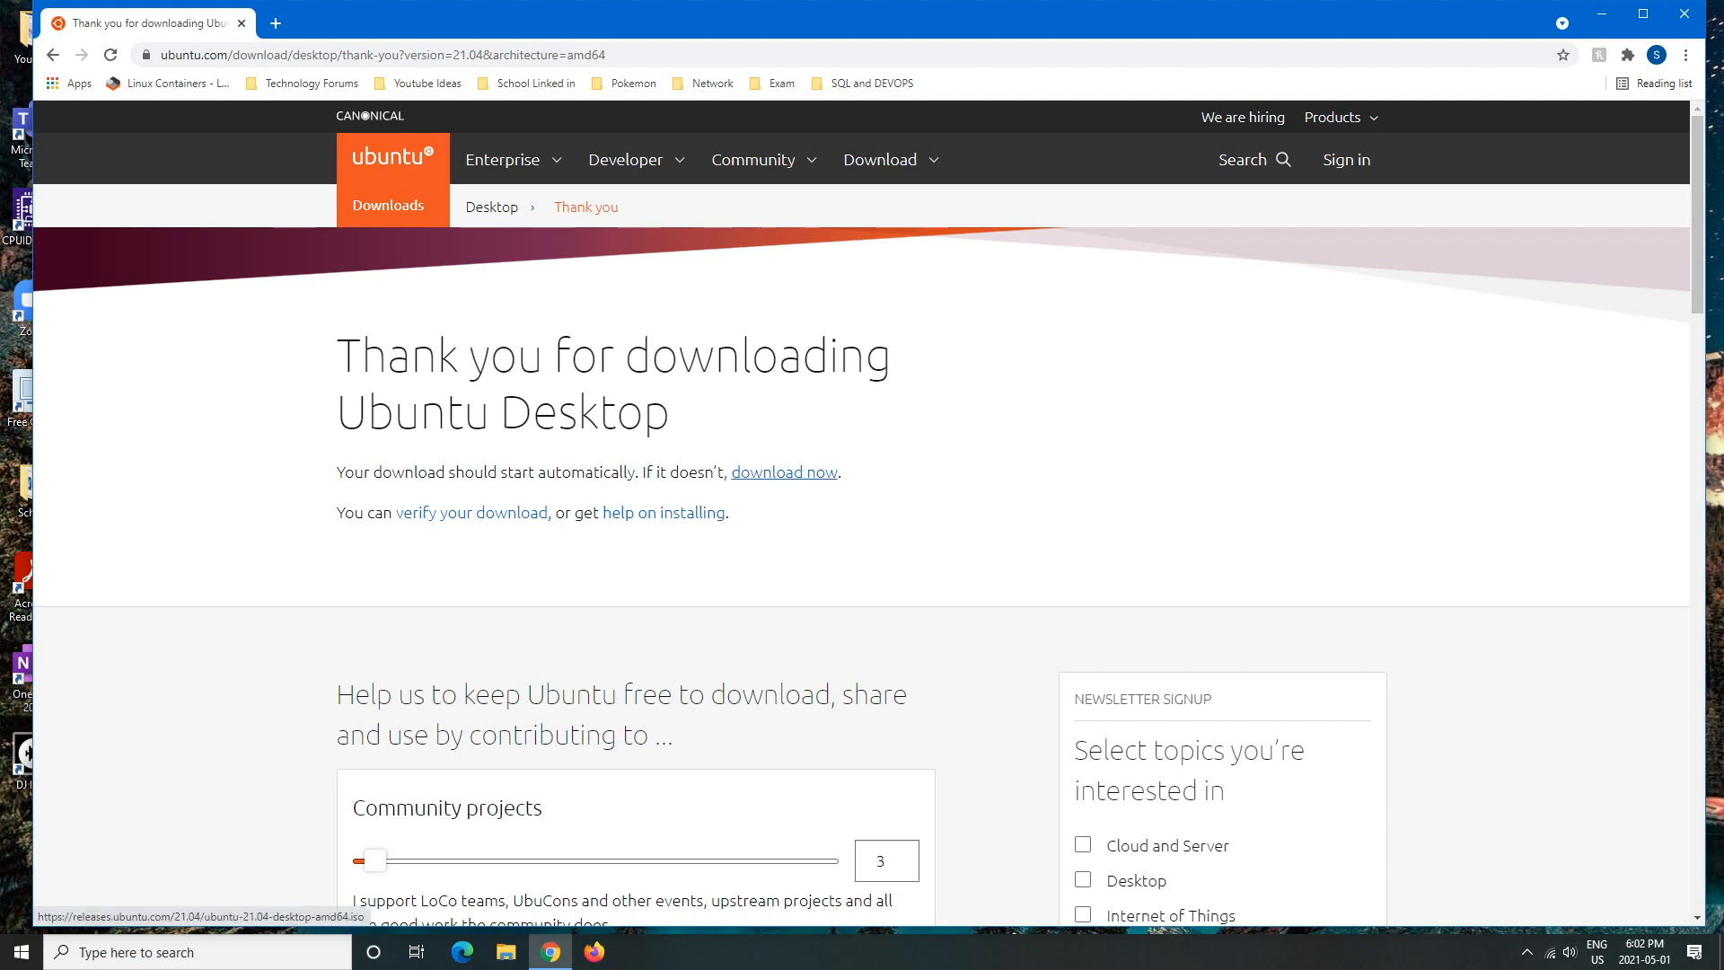
{"action": "scroll", "coordinate": [862, 513], "scroll_direction": "down", "scroll_amount": 4}
{"action": "scroll", "coordinate": [862, 512], "scroll_direction": "up", "scroll_amount": 4}
{"action": "left_click", "coordinate": [784, 472]}
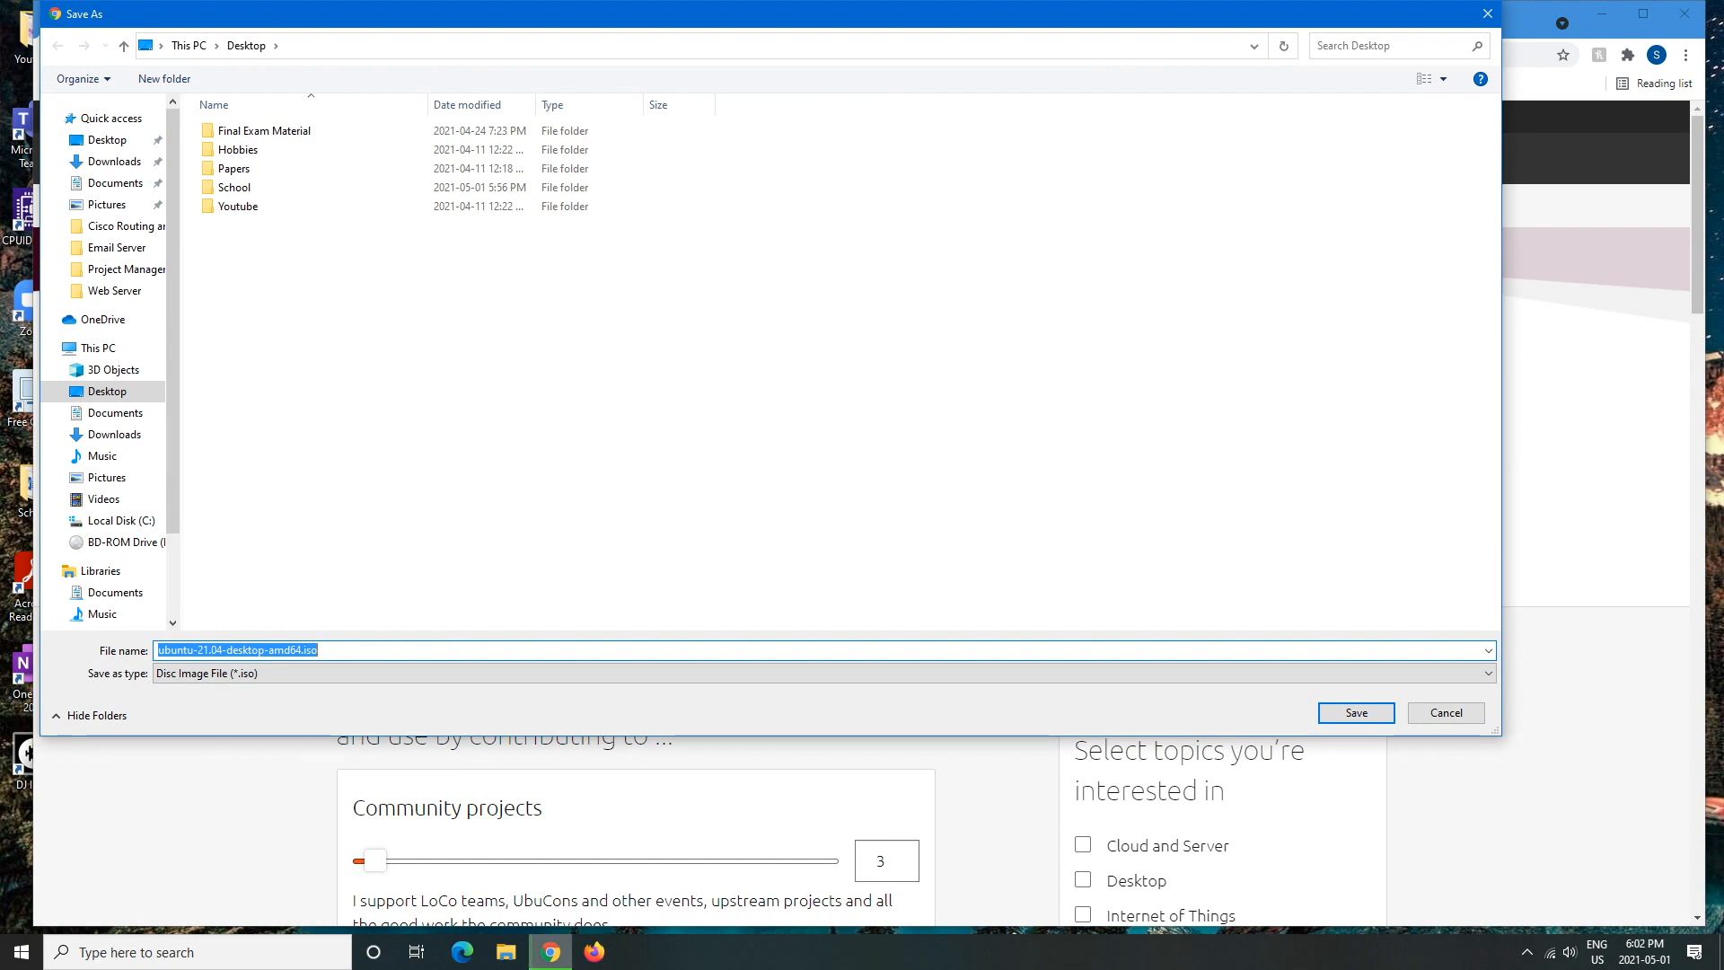
- Save ubuntu-21.04-desktop-amd64.iso to the Desktop folder
{"action": "key", "text": "Return"}
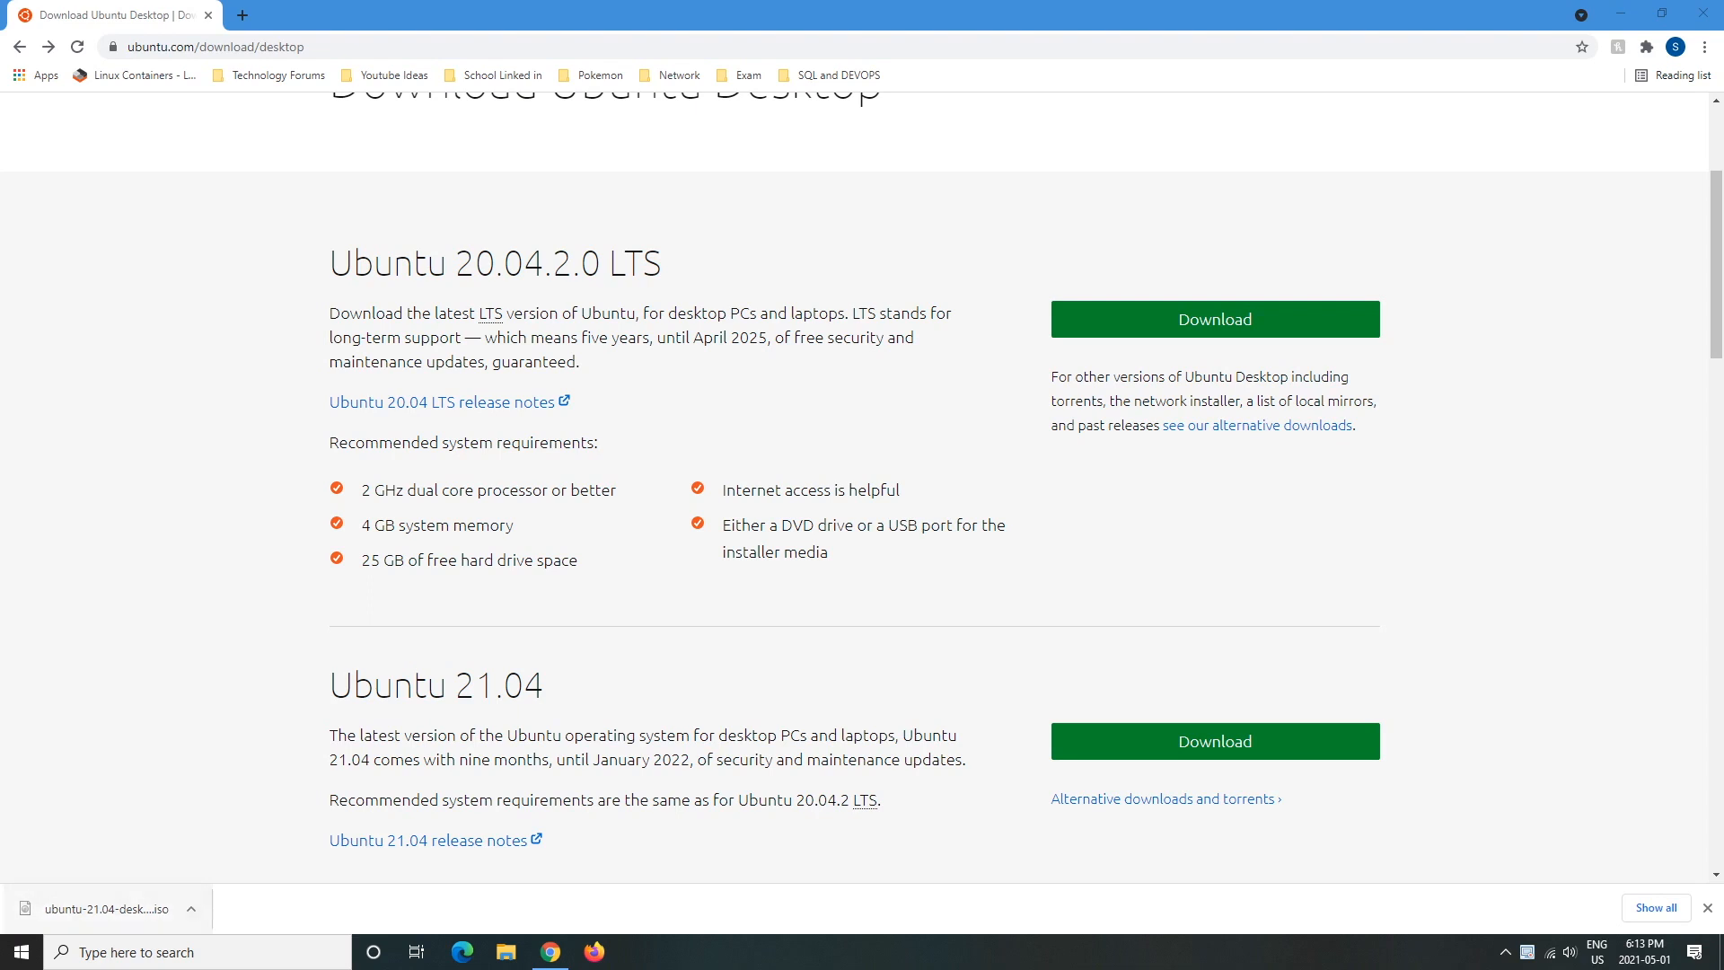
- Revisit the thank-you page, return to the download page and review the system requirements
{"action": "left_click", "coordinate": [48, 47]}
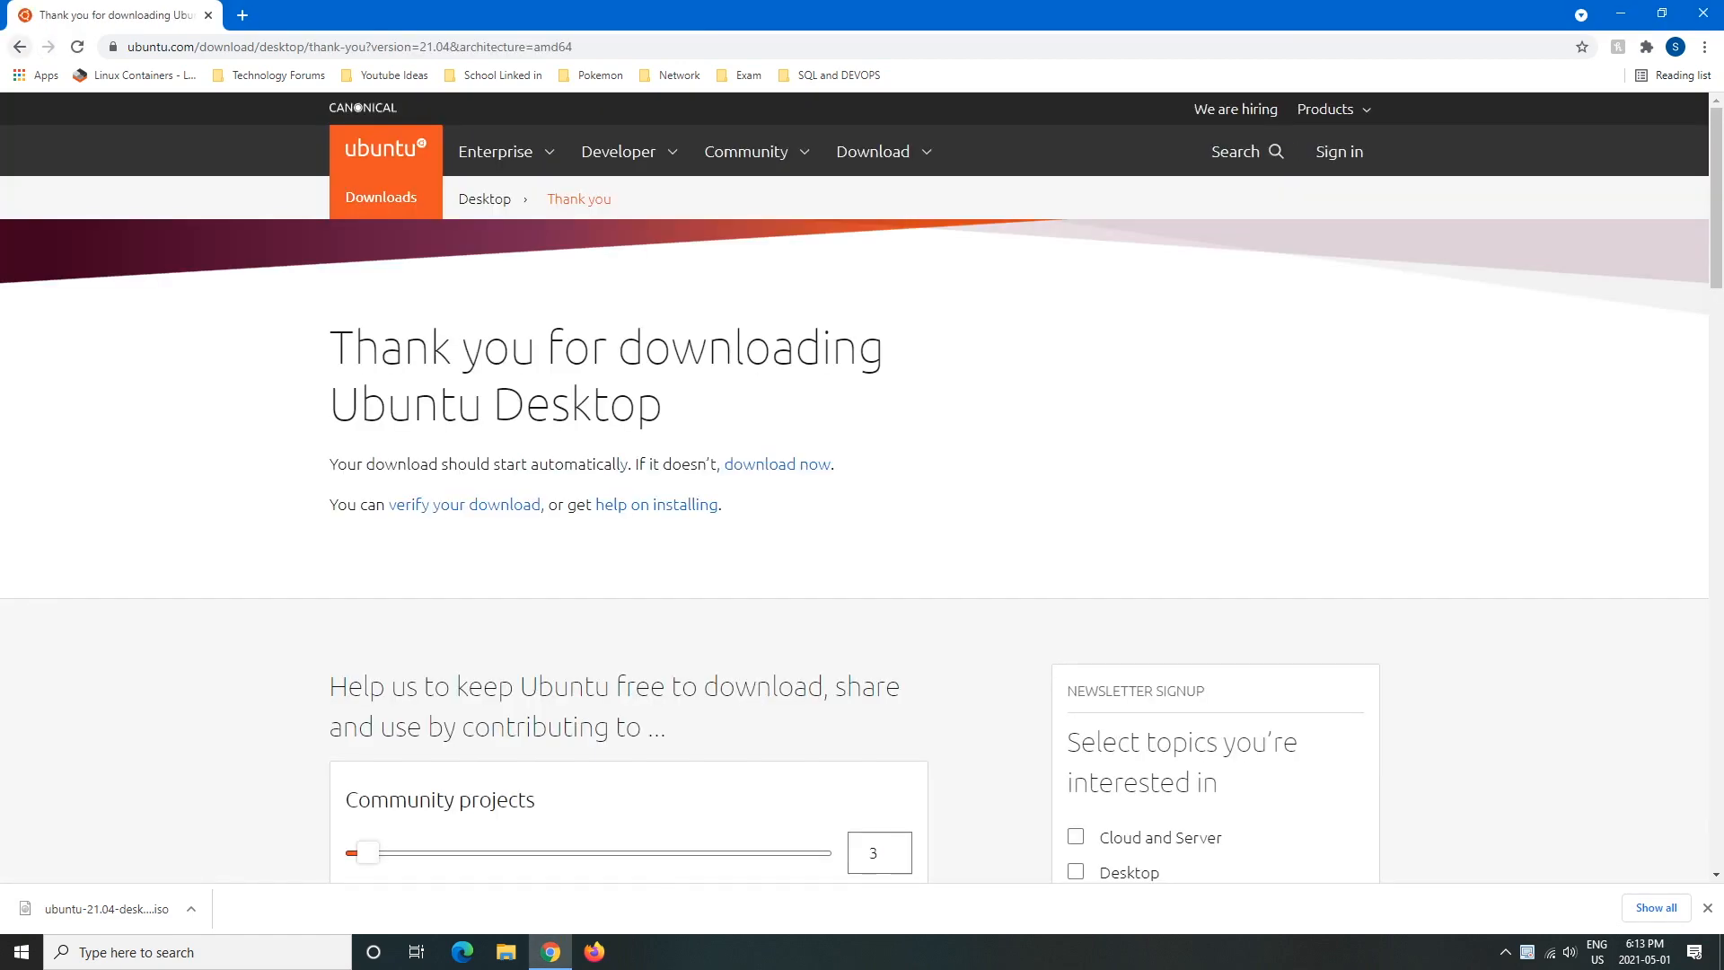
{"action": "left_click", "coordinate": [19, 46]}
{"action": "left_click_drag", "start_coordinate": [362, 495], "coordinate": [580, 565]}
{"action": "left_click", "coordinate": [588, 567]}
- Go over all five system requirement lines, then minimize Chrome to show the desktop
{"action": "left_click_drag", "start_coordinate": [831, 558], "coordinate": [361, 495]}
{"action": "left_click", "coordinate": [361, 495]}
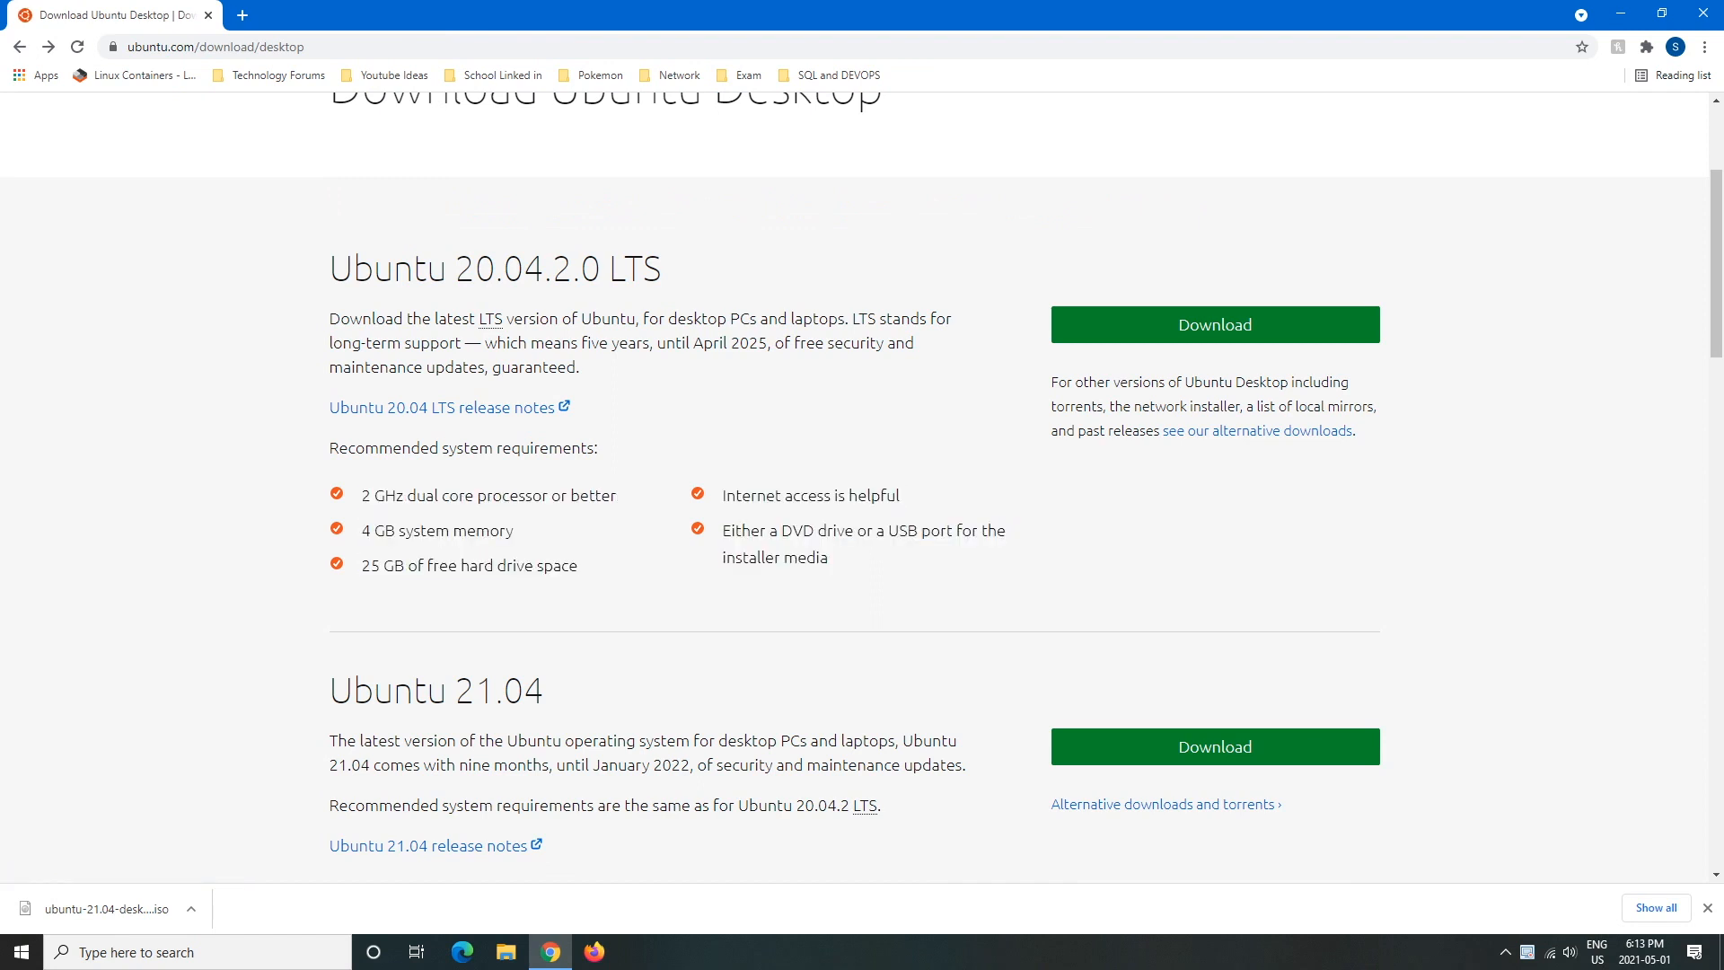
{"action": "left_click_drag", "start_coordinate": [830, 558], "coordinate": [361, 495]}
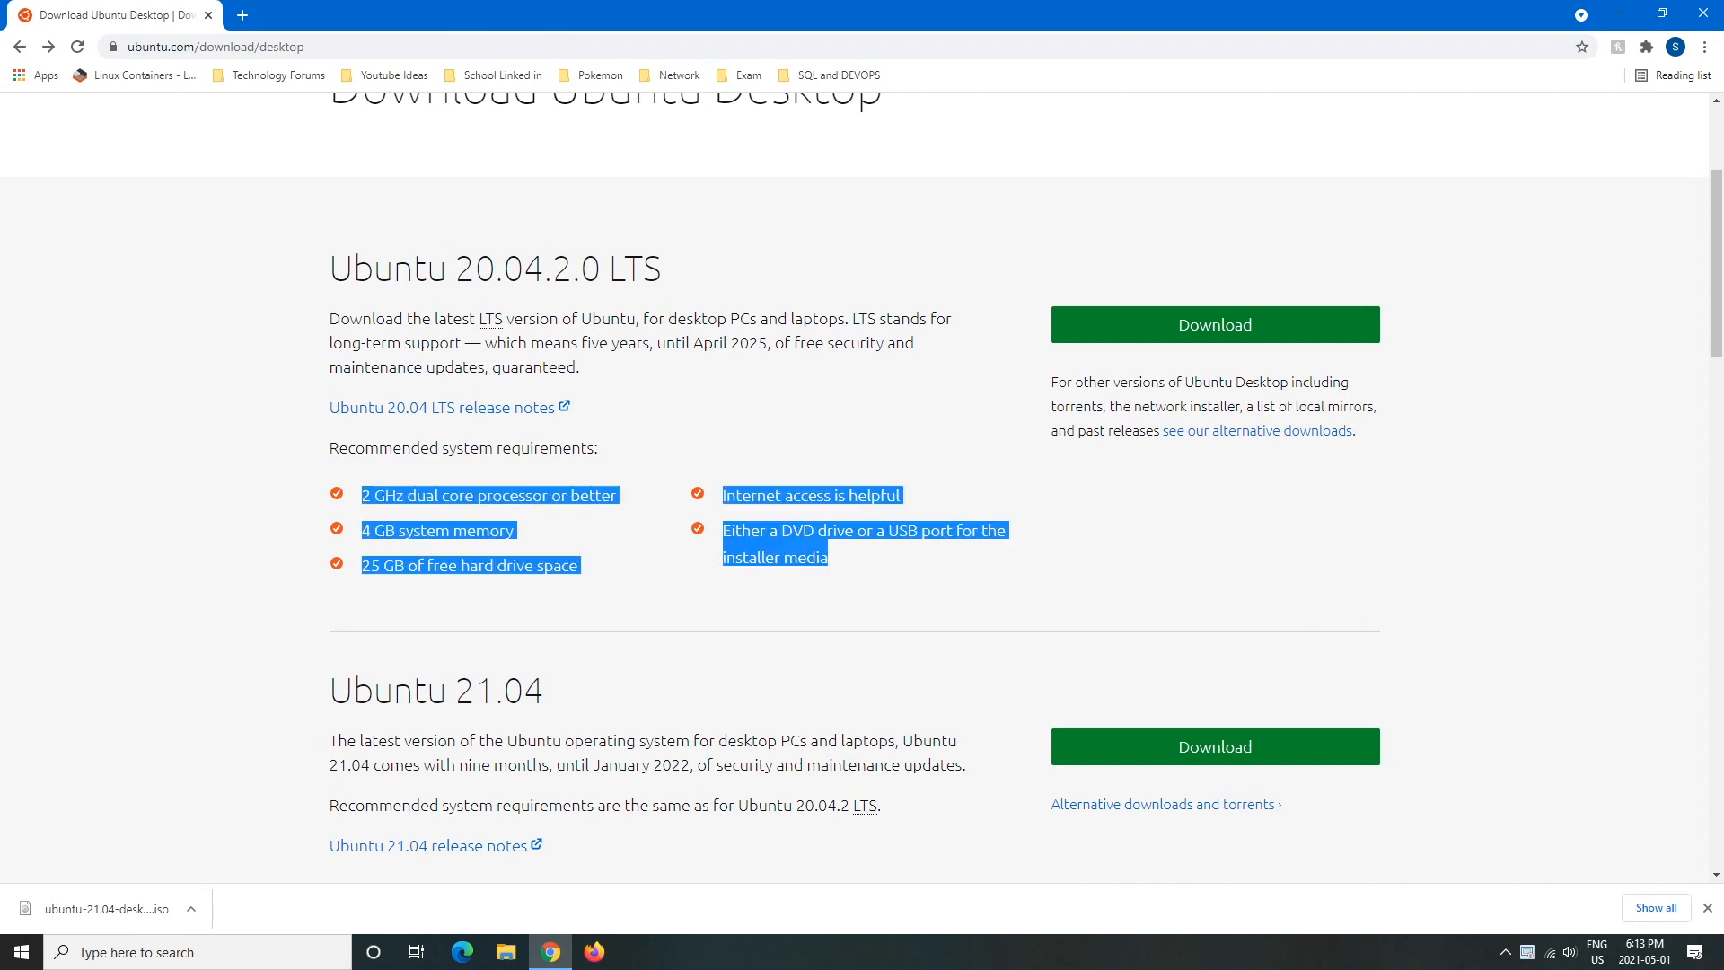
{"action": "left_click", "coordinate": [360, 496]}
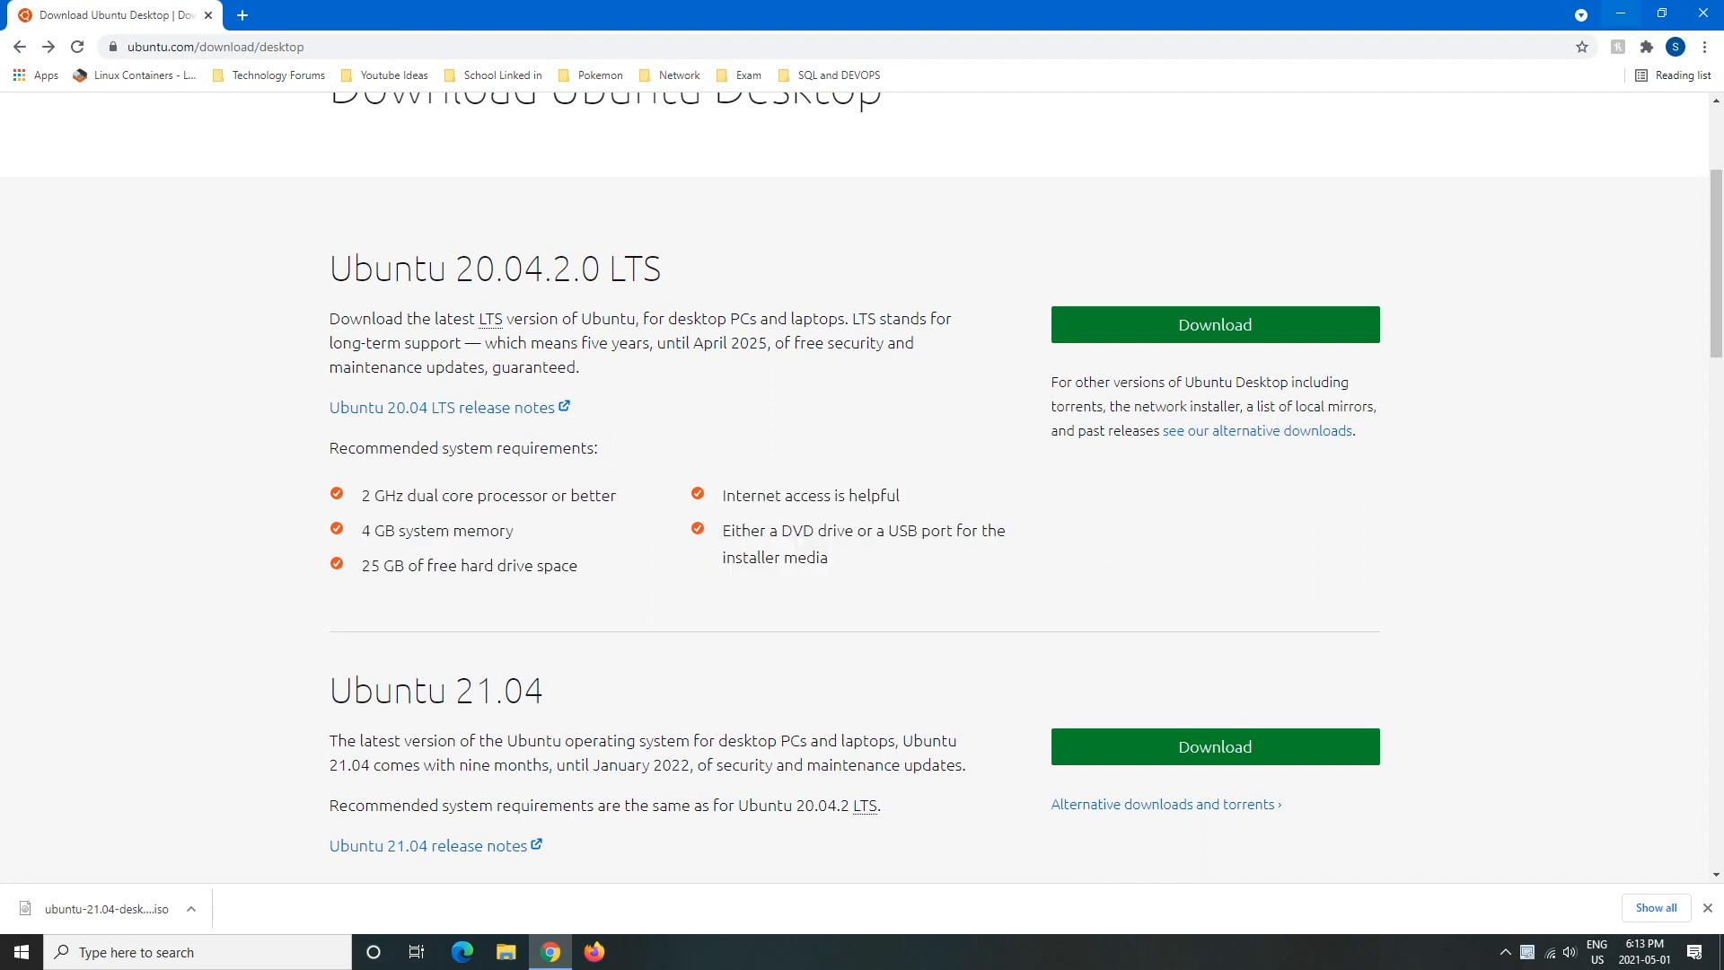
{"action": "left_click", "coordinate": [1620, 13]}
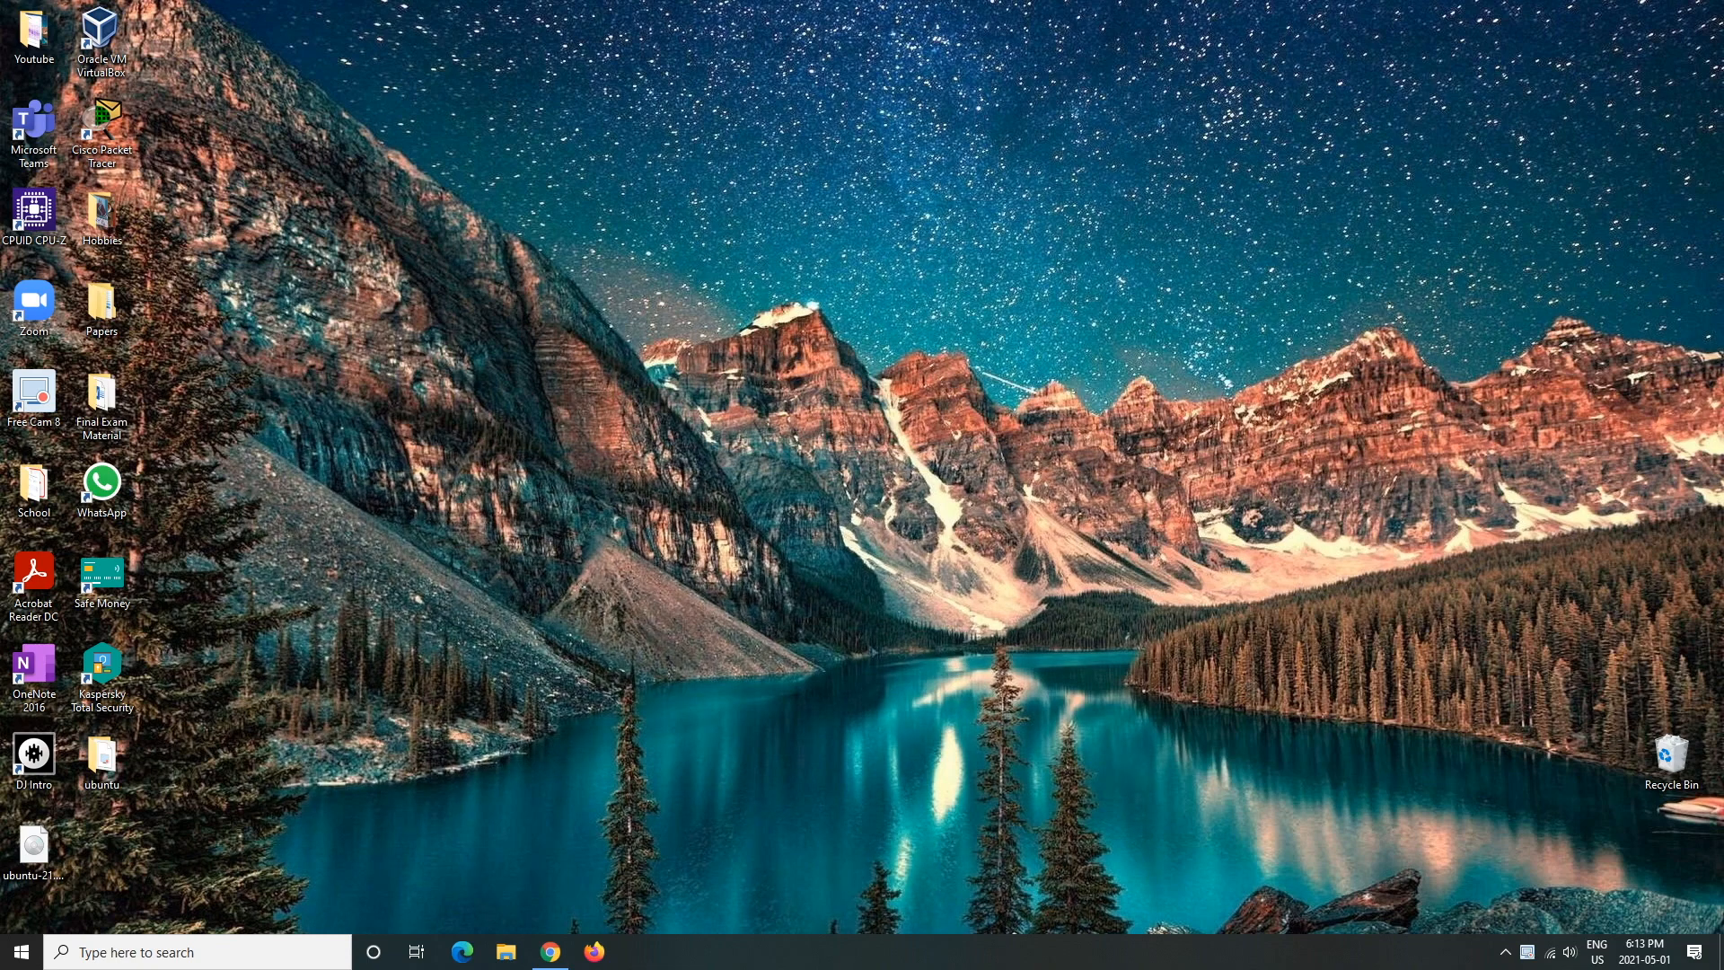
- Launch VirtualBox from the desktop and view the Email Server and Windows 10 machines
{"action": "left_click", "coordinate": [34, 848]}
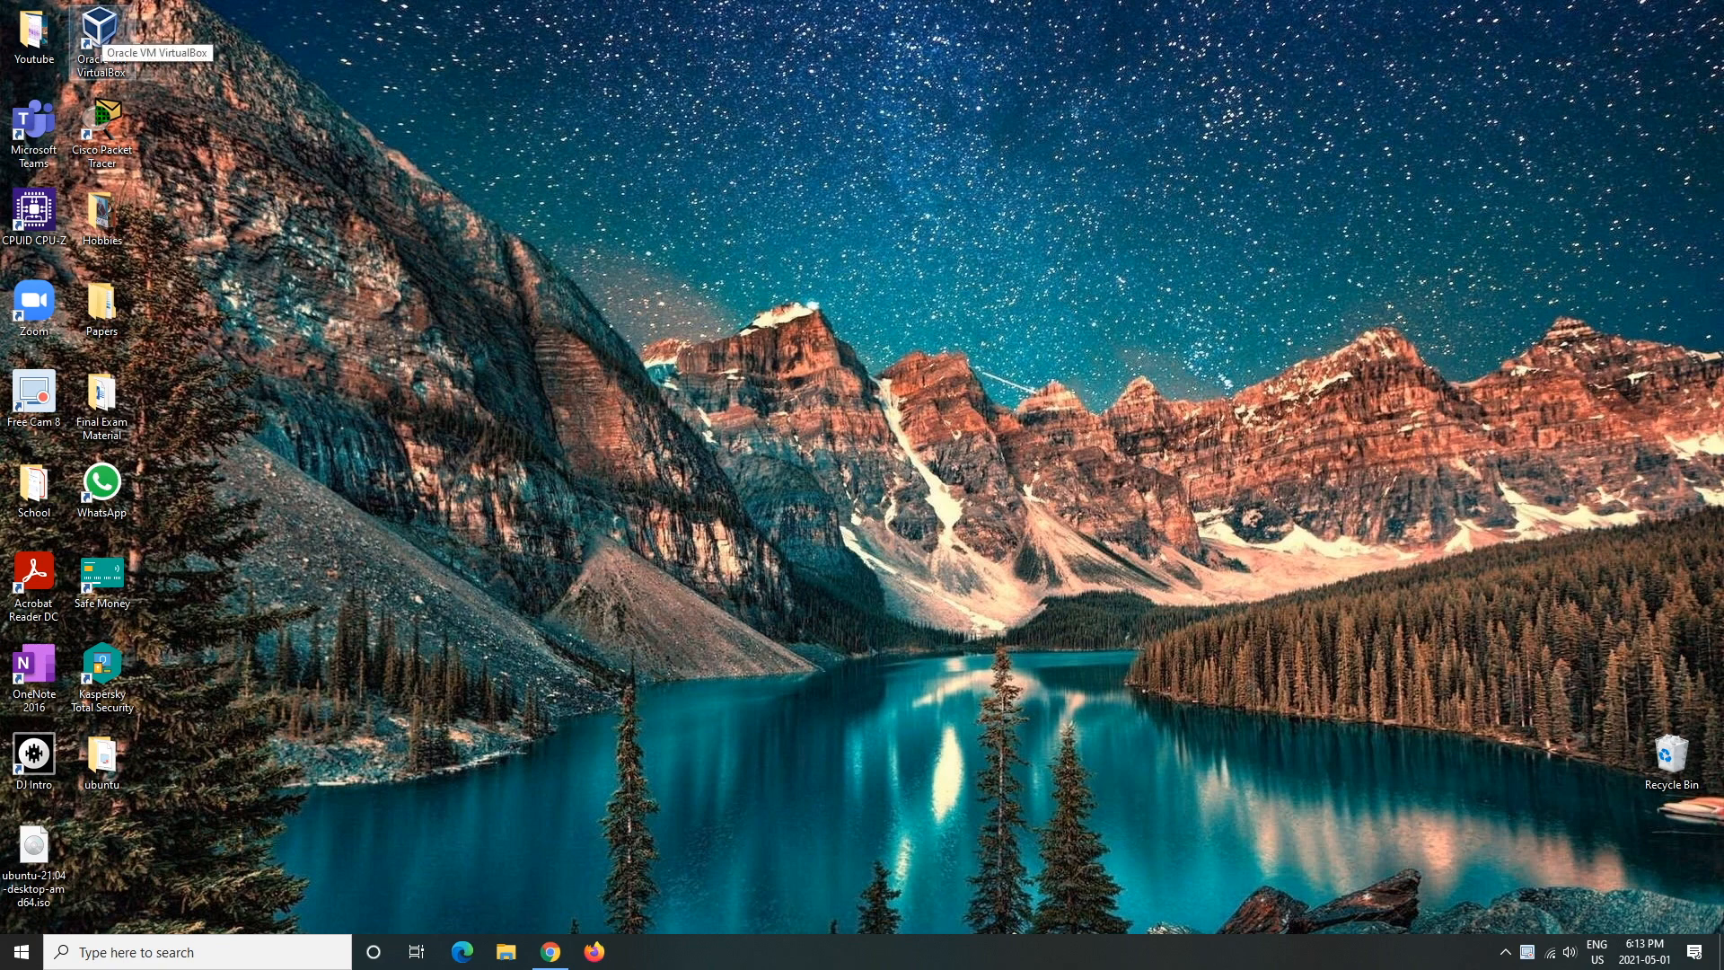
{"action": "double_click", "coordinate": [102, 28]}
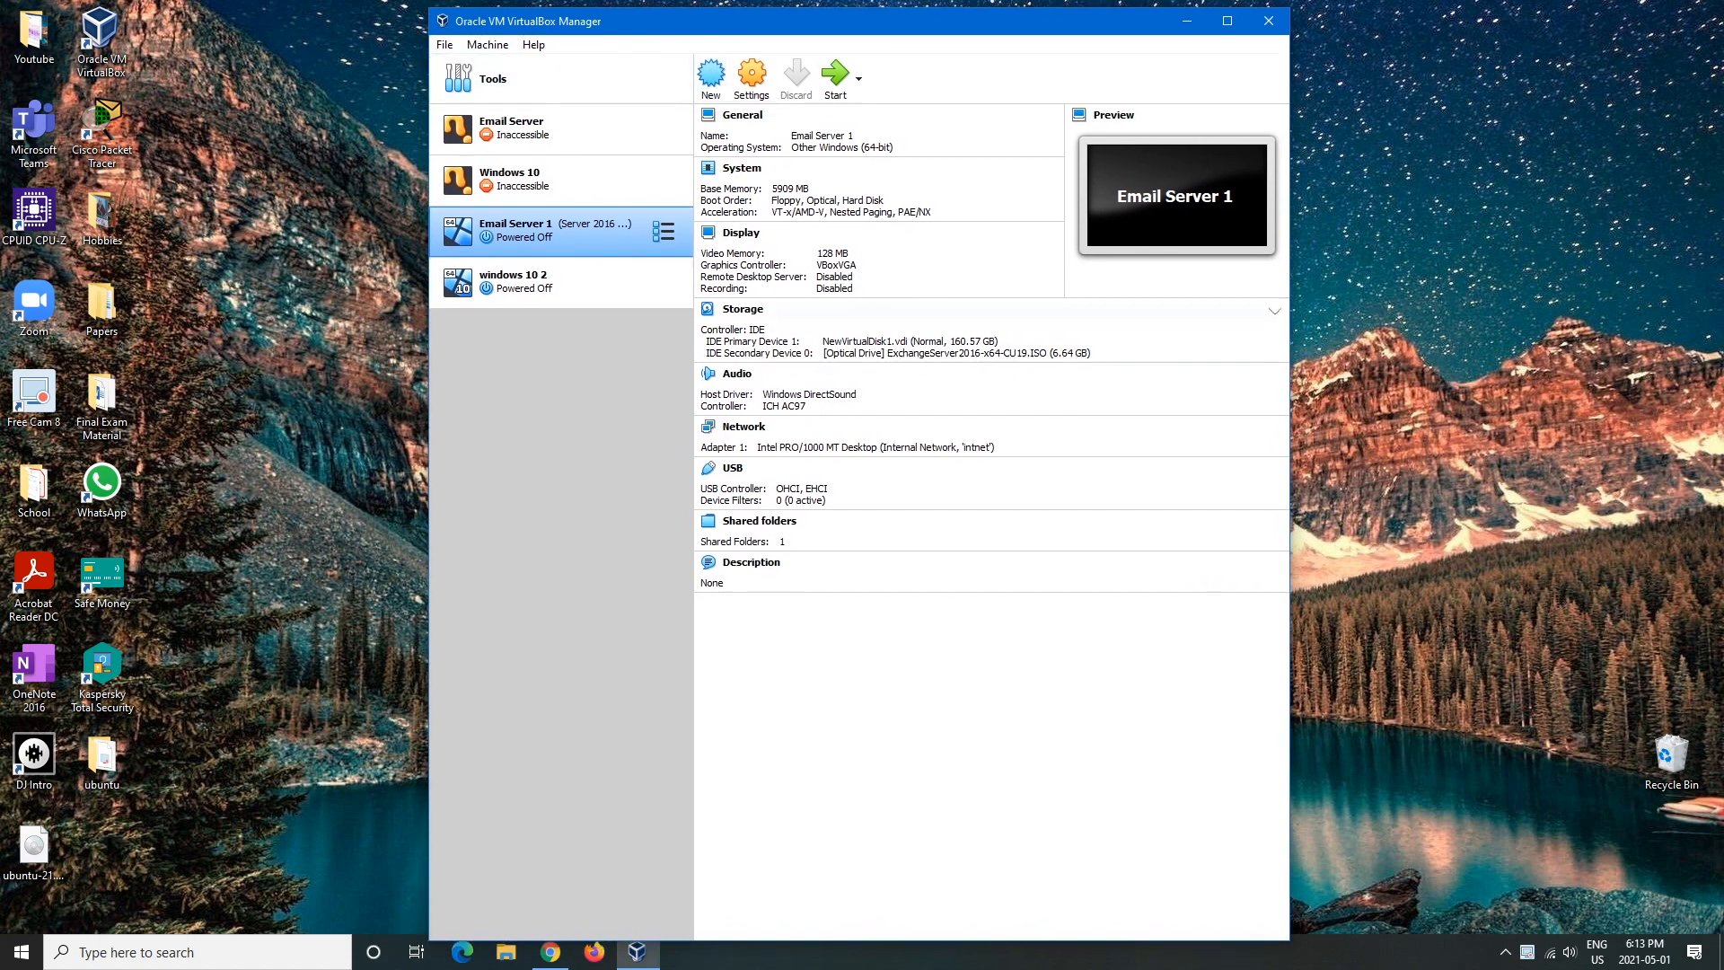
{"action": "left_click", "coordinate": [561, 129]}
{"action": "left_click", "coordinate": [561, 231]}
{"action": "left_click", "coordinate": [561, 180]}
- Step through the four existing machines' details, including the Email Server path error
{"action": "key", "text": "Down"}
{"action": "key", "text": "Down"}
{"action": "key", "text": "Up"}
{"action": "key", "text": "Up"}
{"action": "key", "text": "Up"}
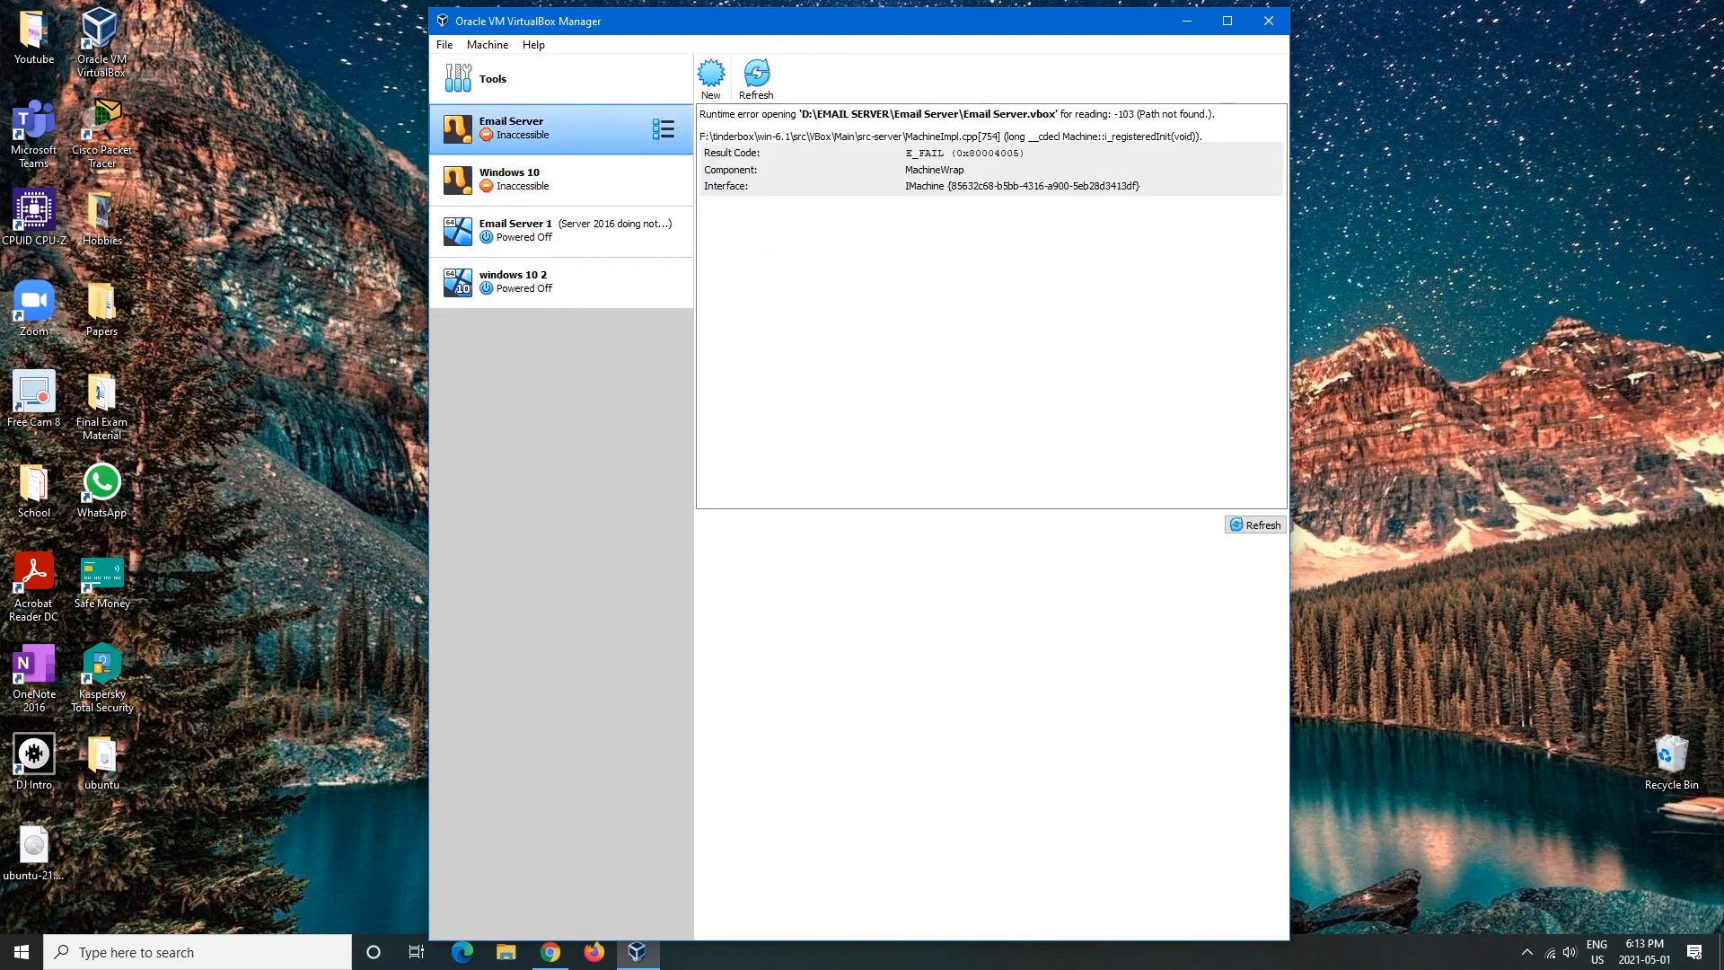
{"action": "key", "text": "Down"}
{"action": "key", "text": "Down"}
{"action": "left_click", "coordinate": [561, 282]}
{"action": "left_click", "coordinate": [562, 130]}
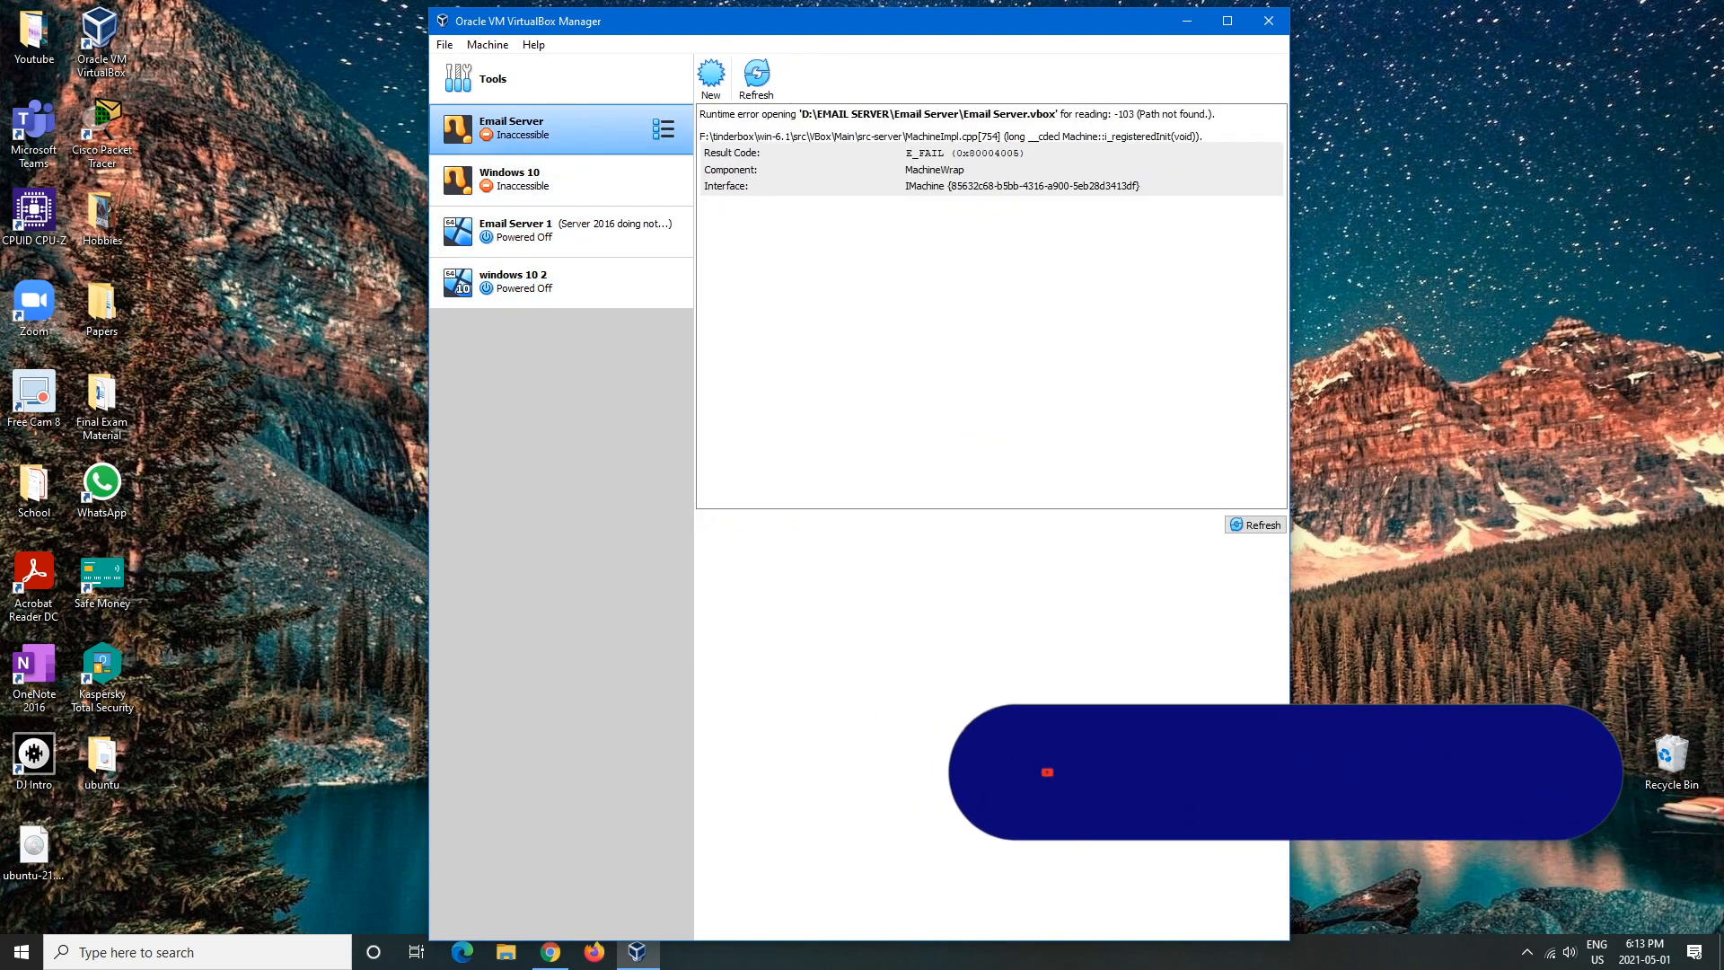
{"action": "left_click", "coordinate": [561, 180]}
{"action": "left_click", "coordinate": [561, 130]}
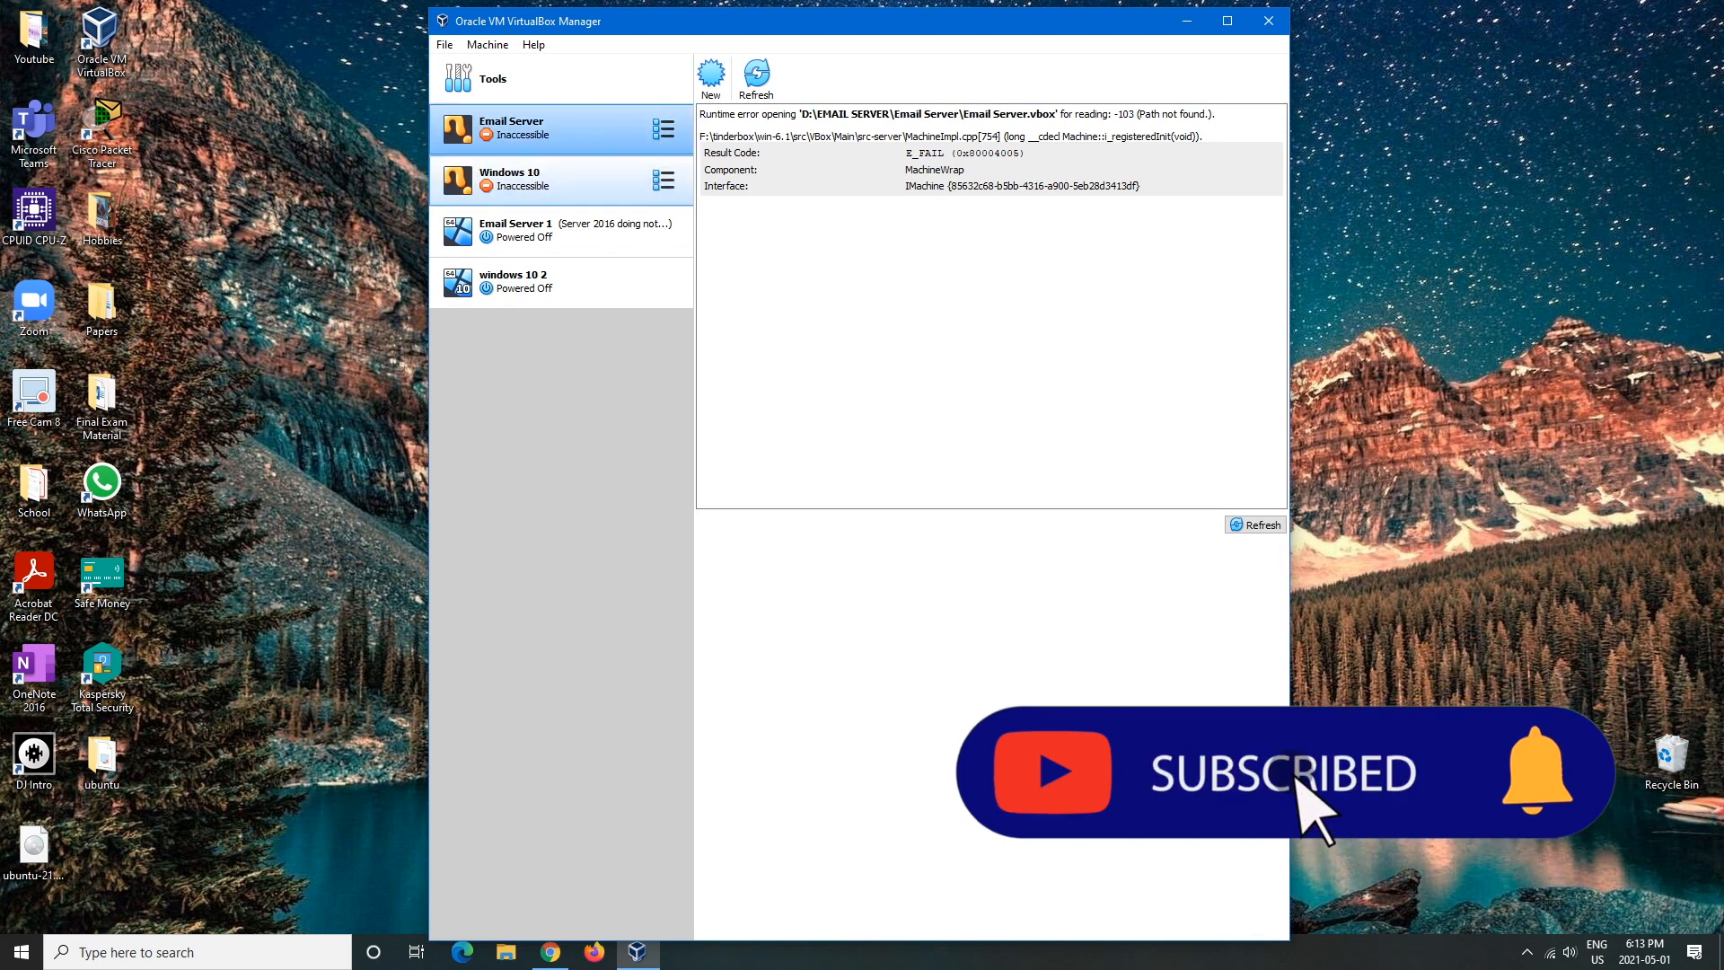
{"action": "left_click", "coordinate": [561, 231]}
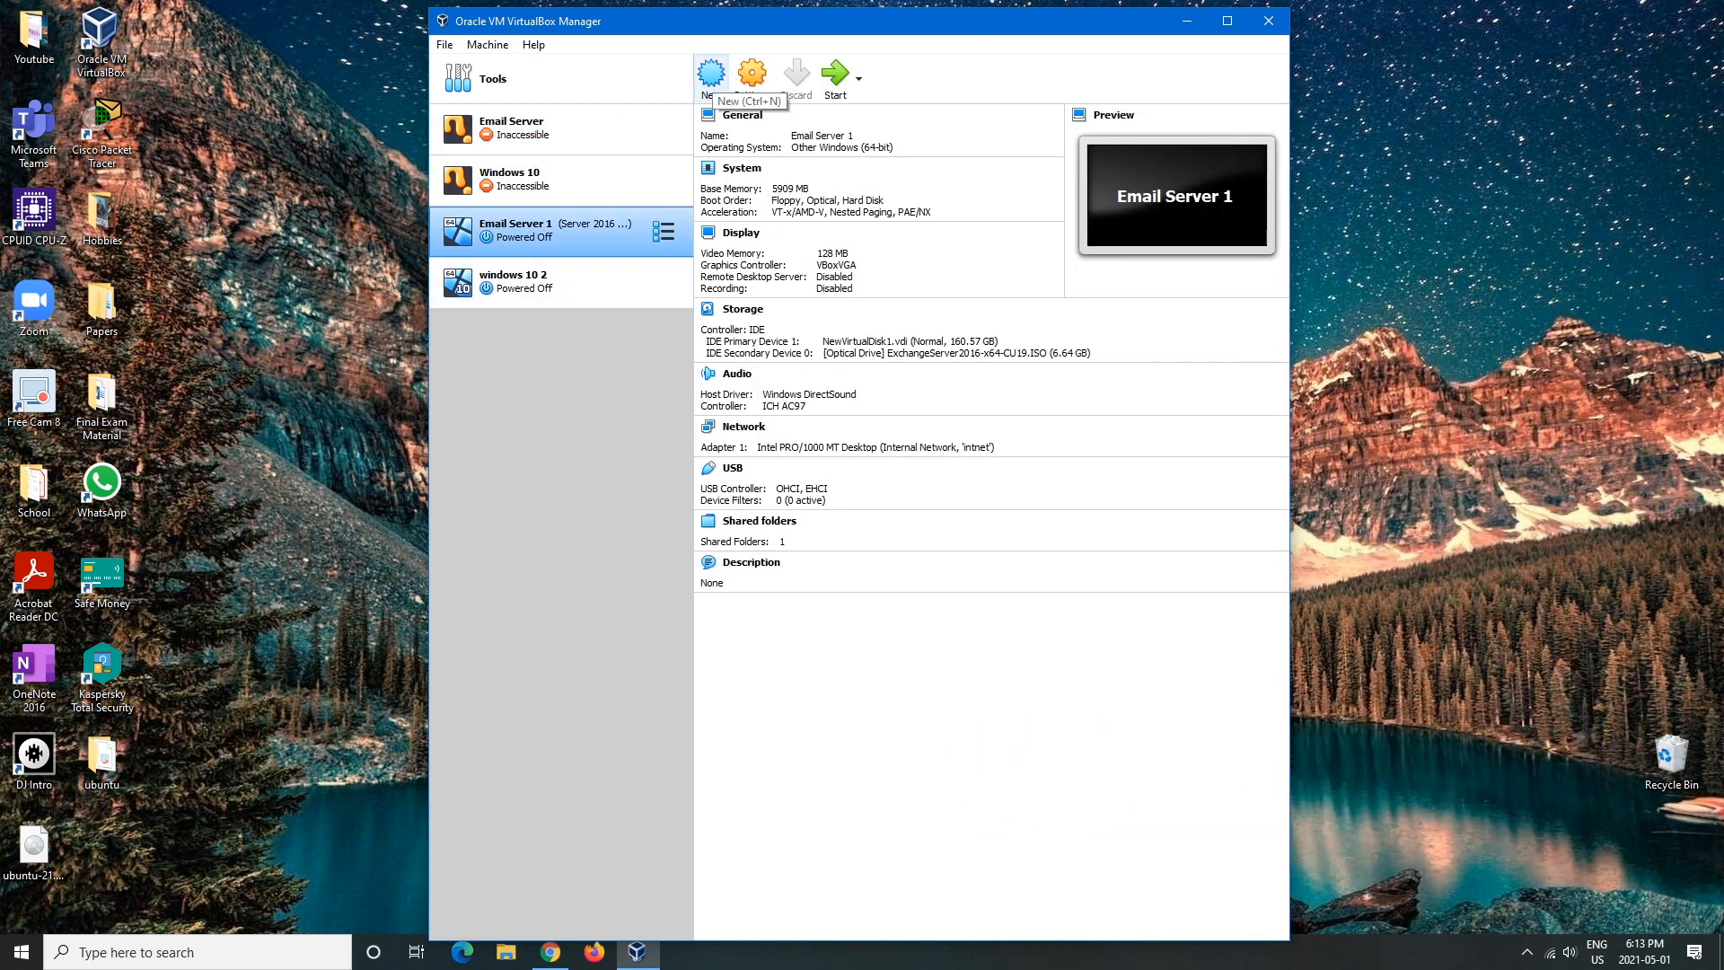
- Start a new virtual machine named 'ubuntu 21.04' and continue to the memory step
{"action": "left_click", "coordinate": [711, 76]}
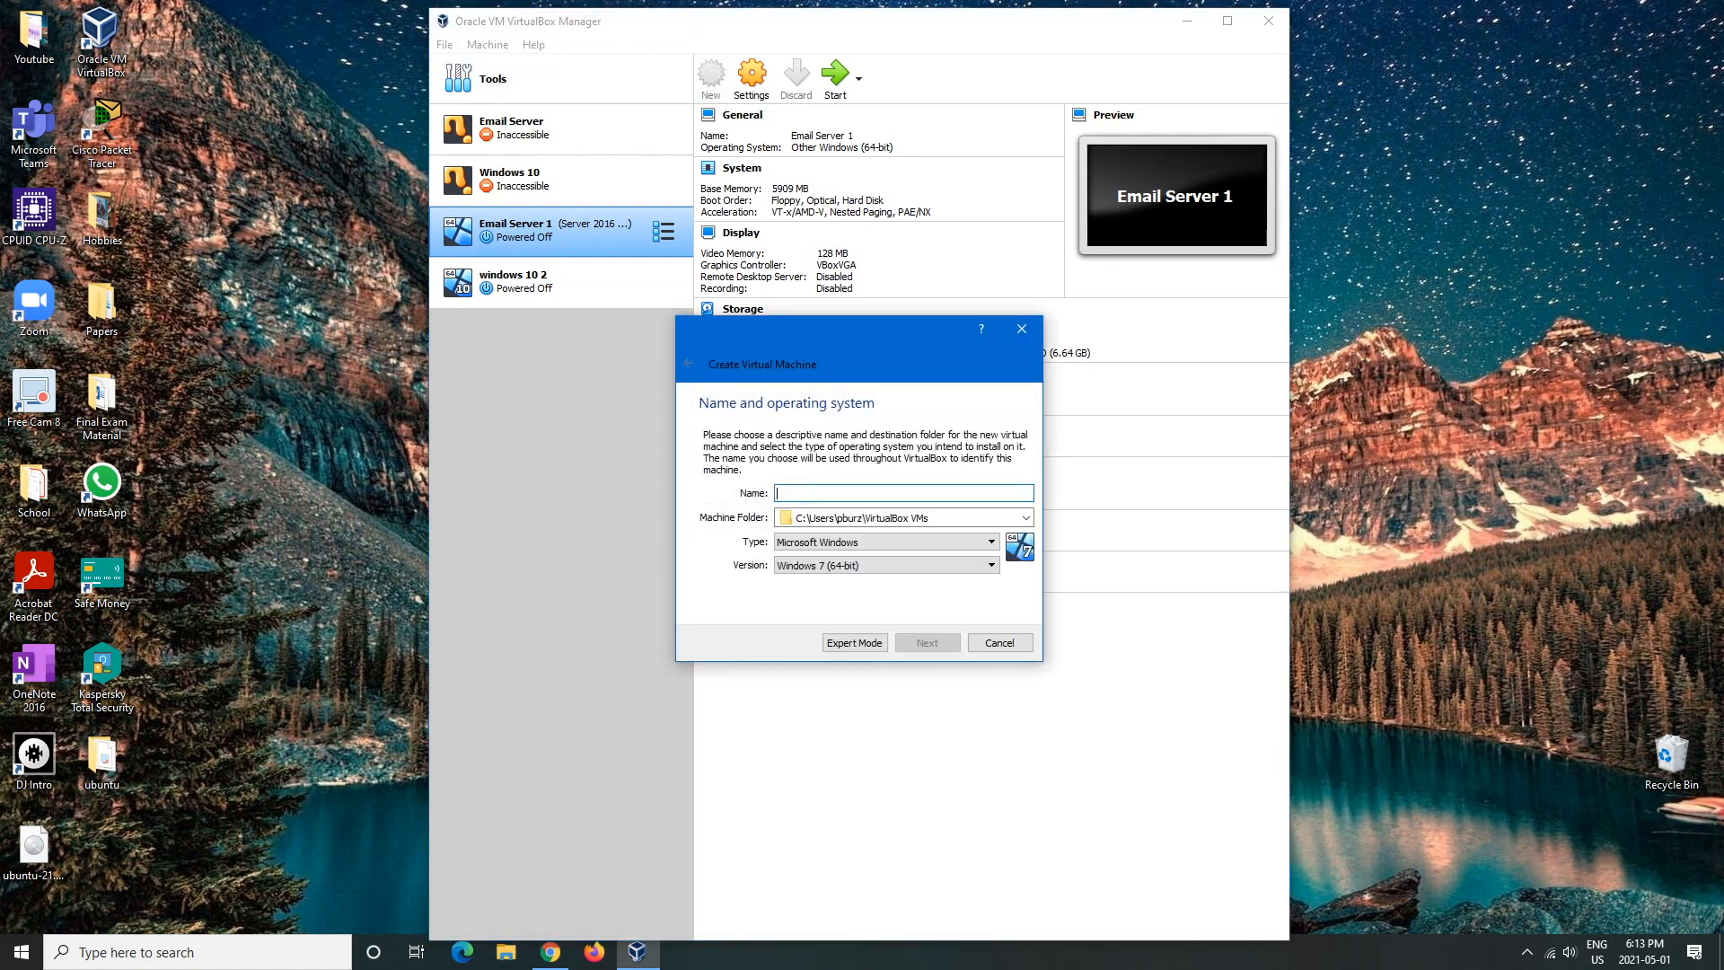
{"action": "type", "text": "ub"}
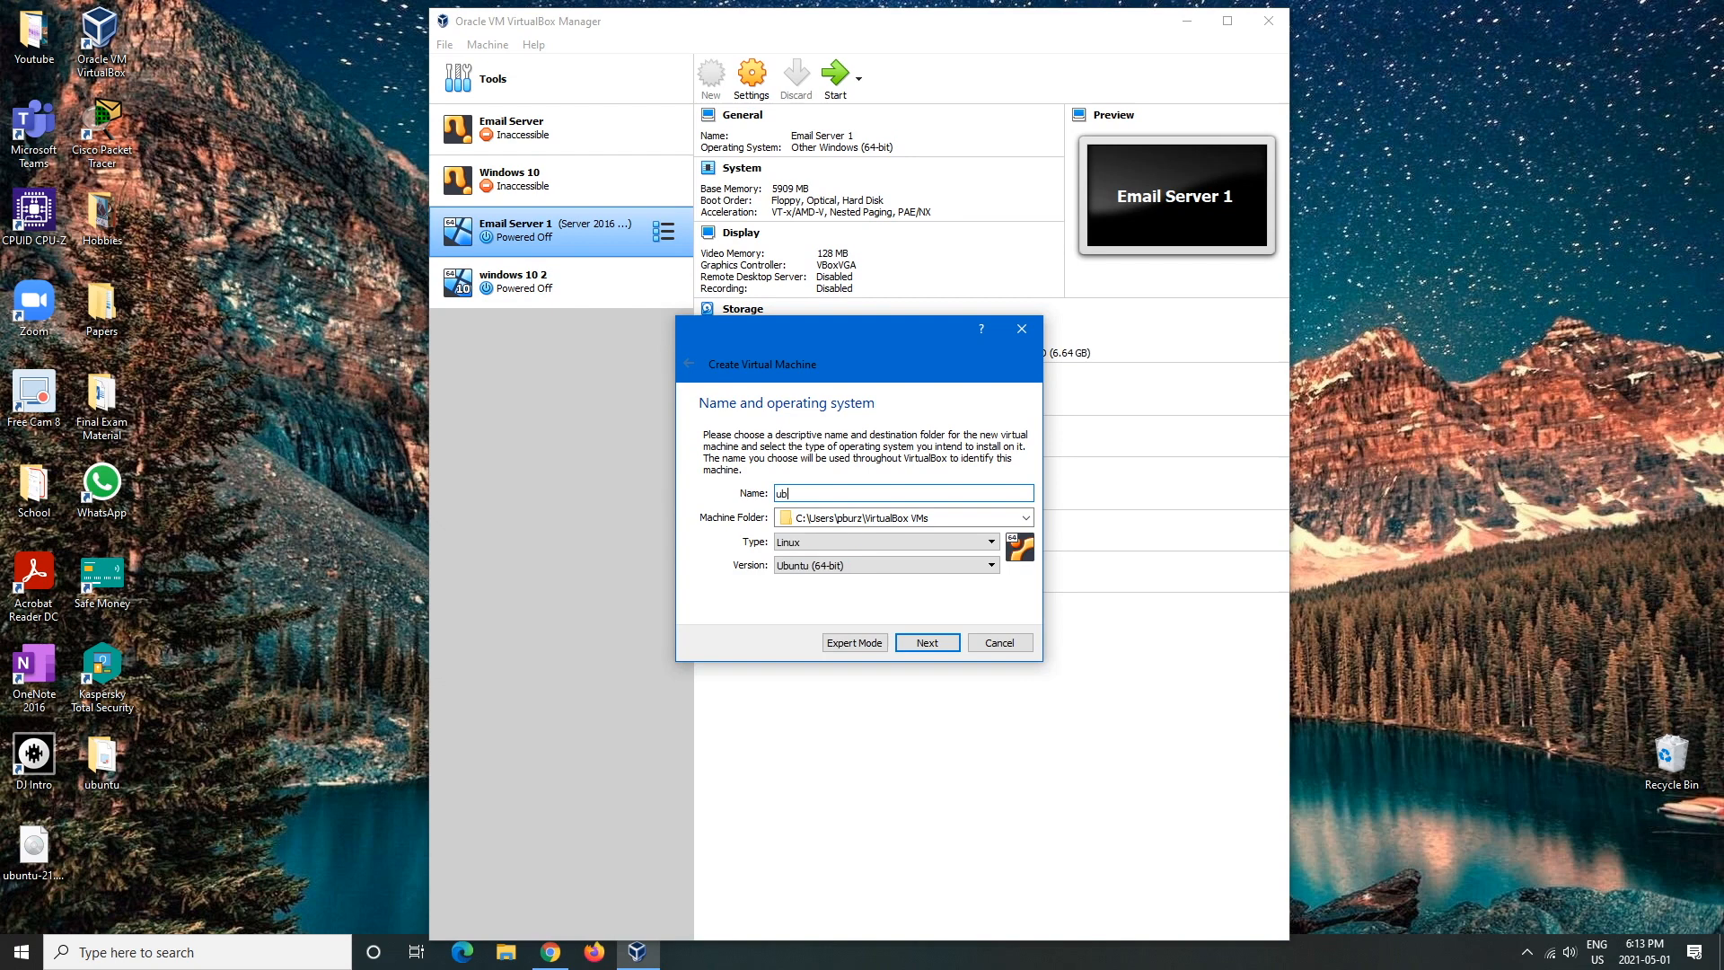
{"action": "type", "text": "untu 21.04"}
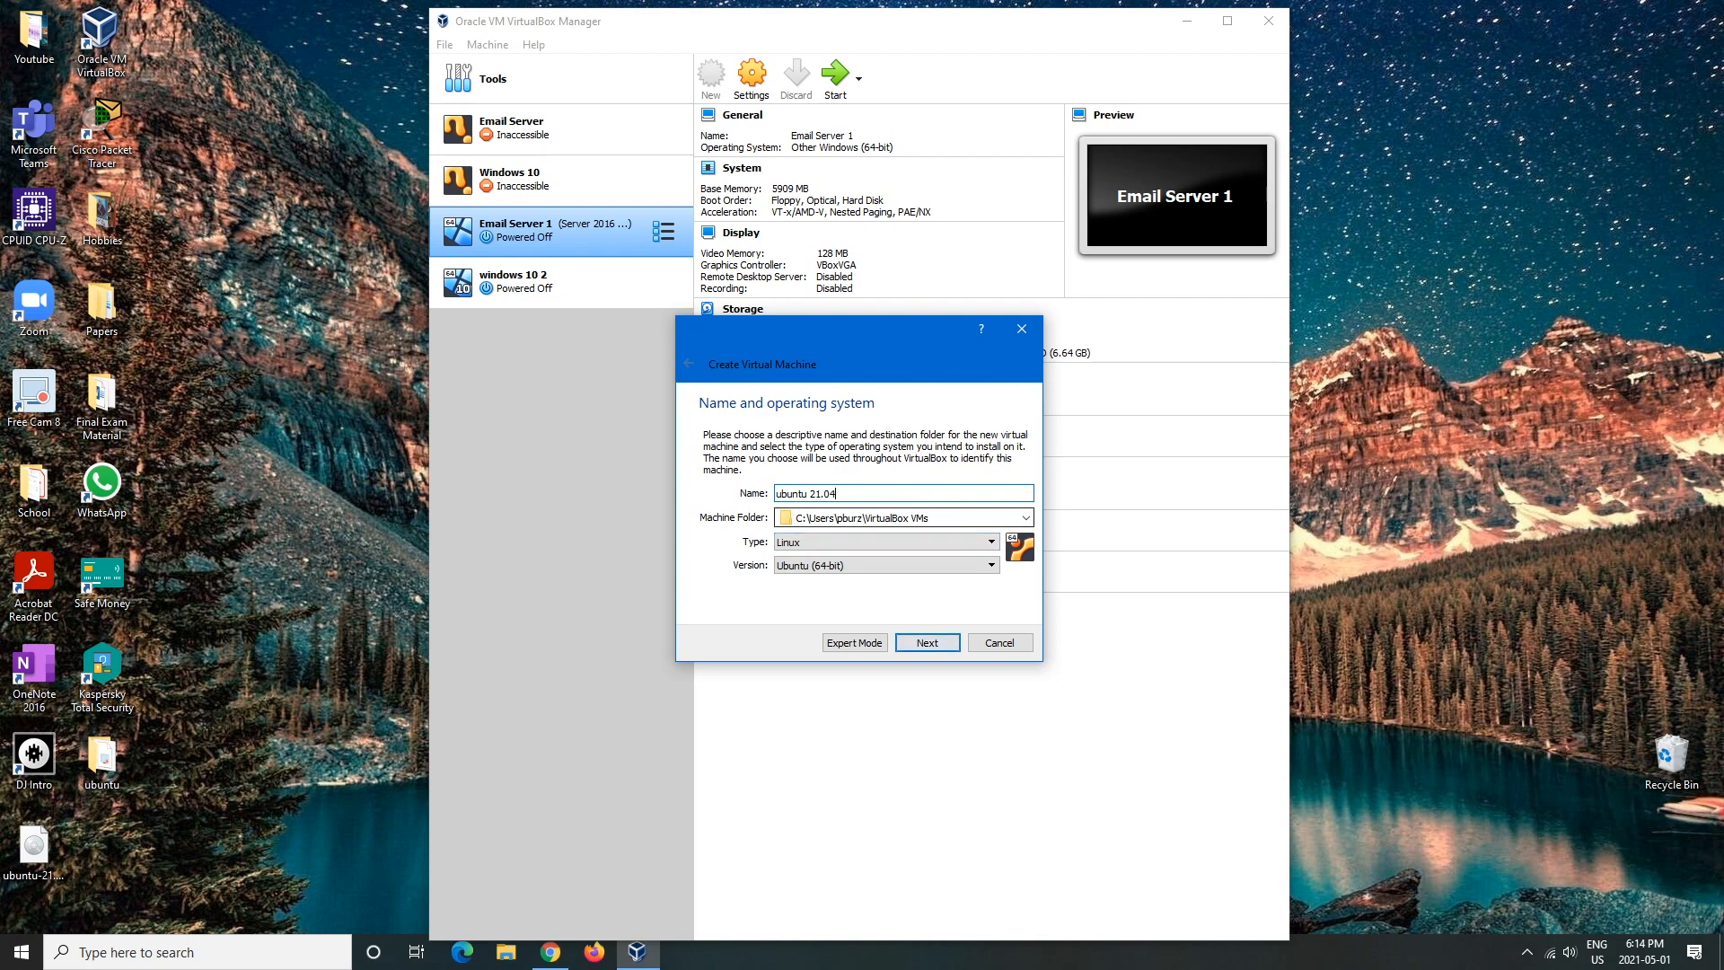
{"action": "key", "text": "Return"}
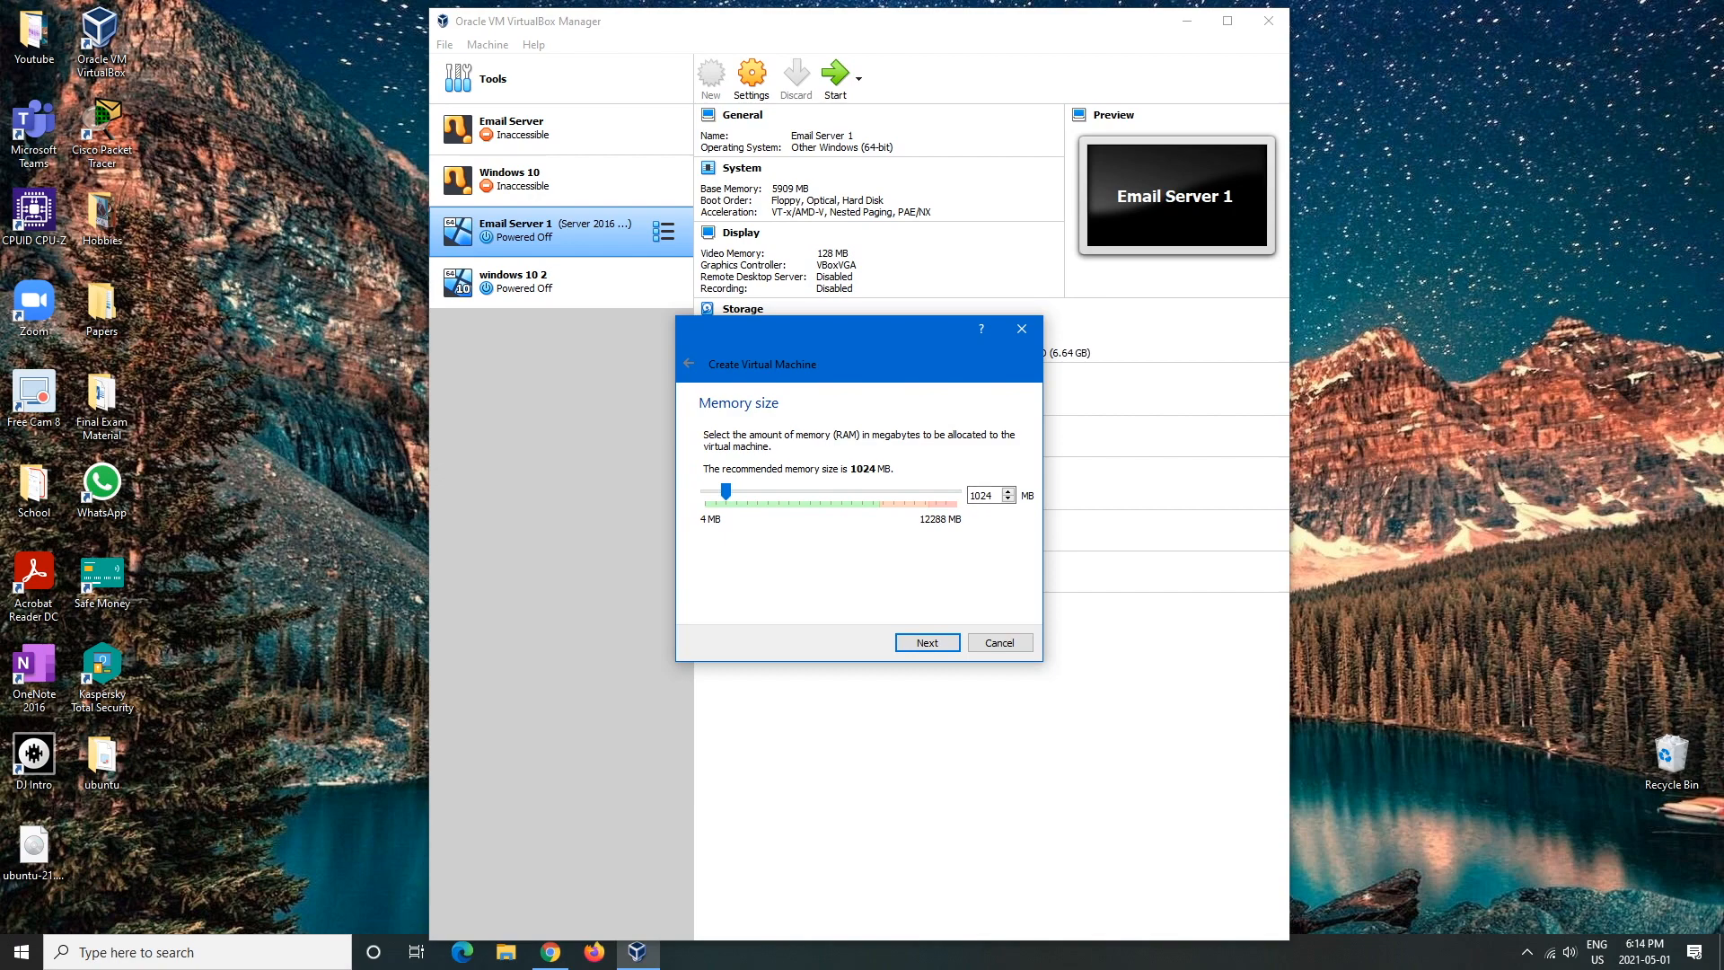
- Check Ubuntu's 4 GB system memory requirement on the download page in Chrome
{"action": "left_click", "coordinate": [551, 952]}
{"action": "left_click_drag", "start_coordinate": [362, 531], "coordinate": [516, 537]}
{"action": "left_click", "coordinate": [516, 537]}
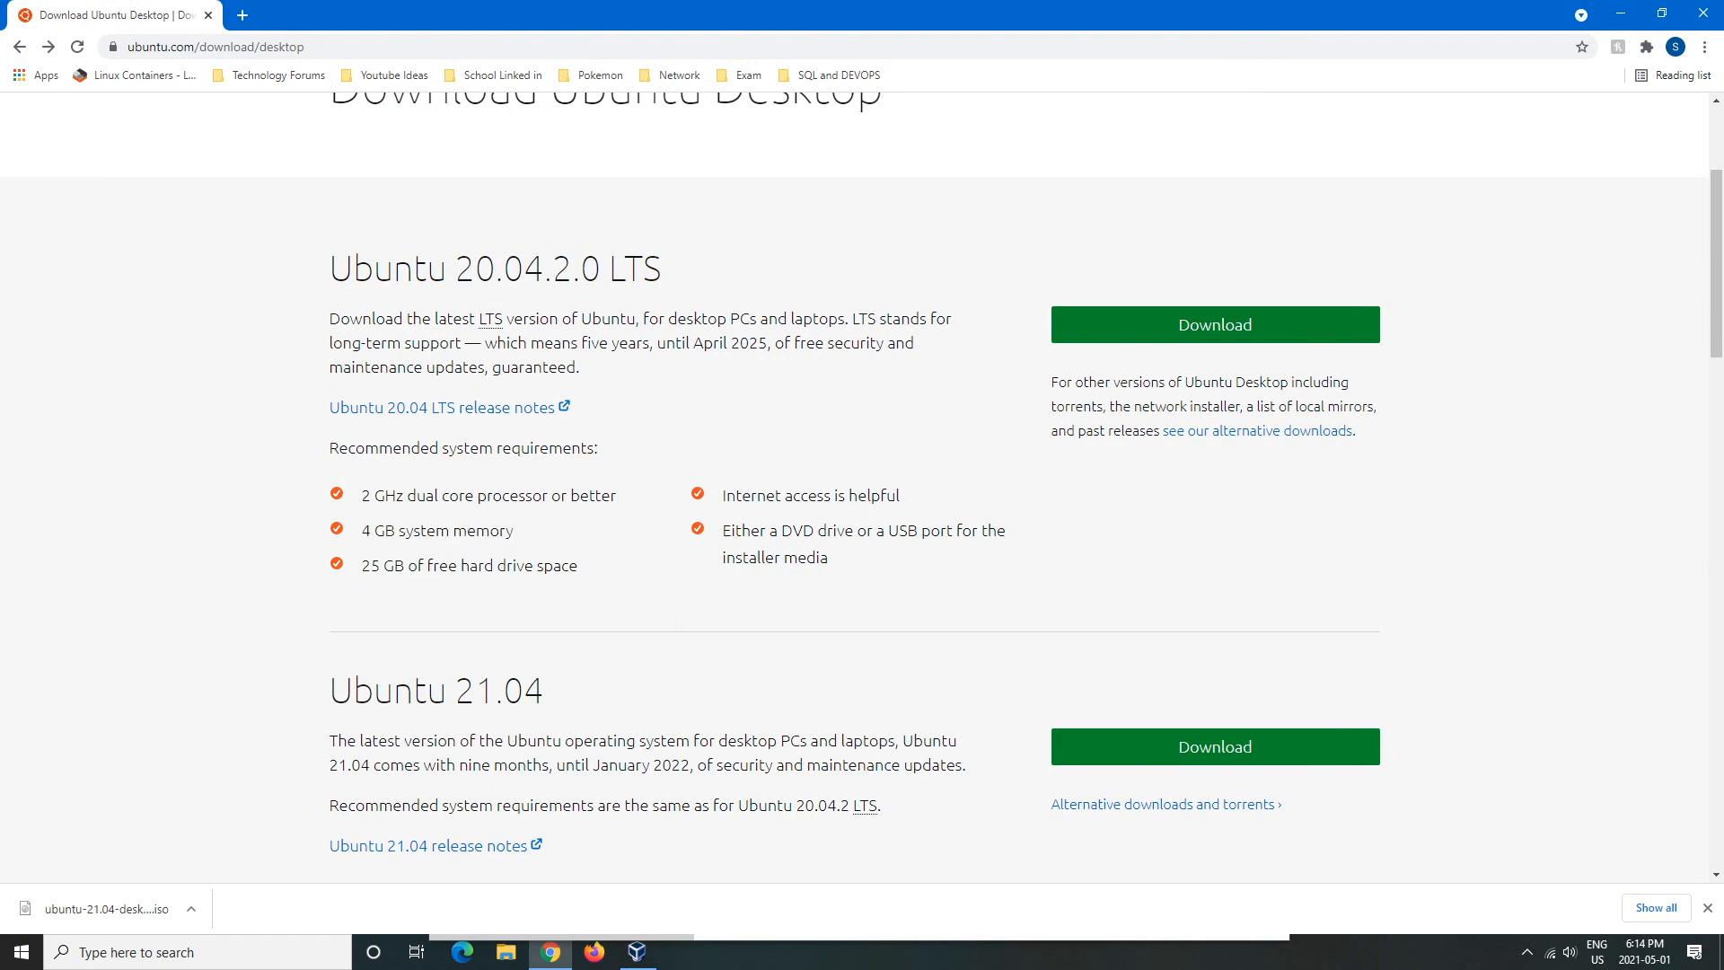
- Back in the wizard, raise the machine's memory to 5927 MB and continue to the hard disk step
{"action": "left_click", "coordinate": [1621, 13]}
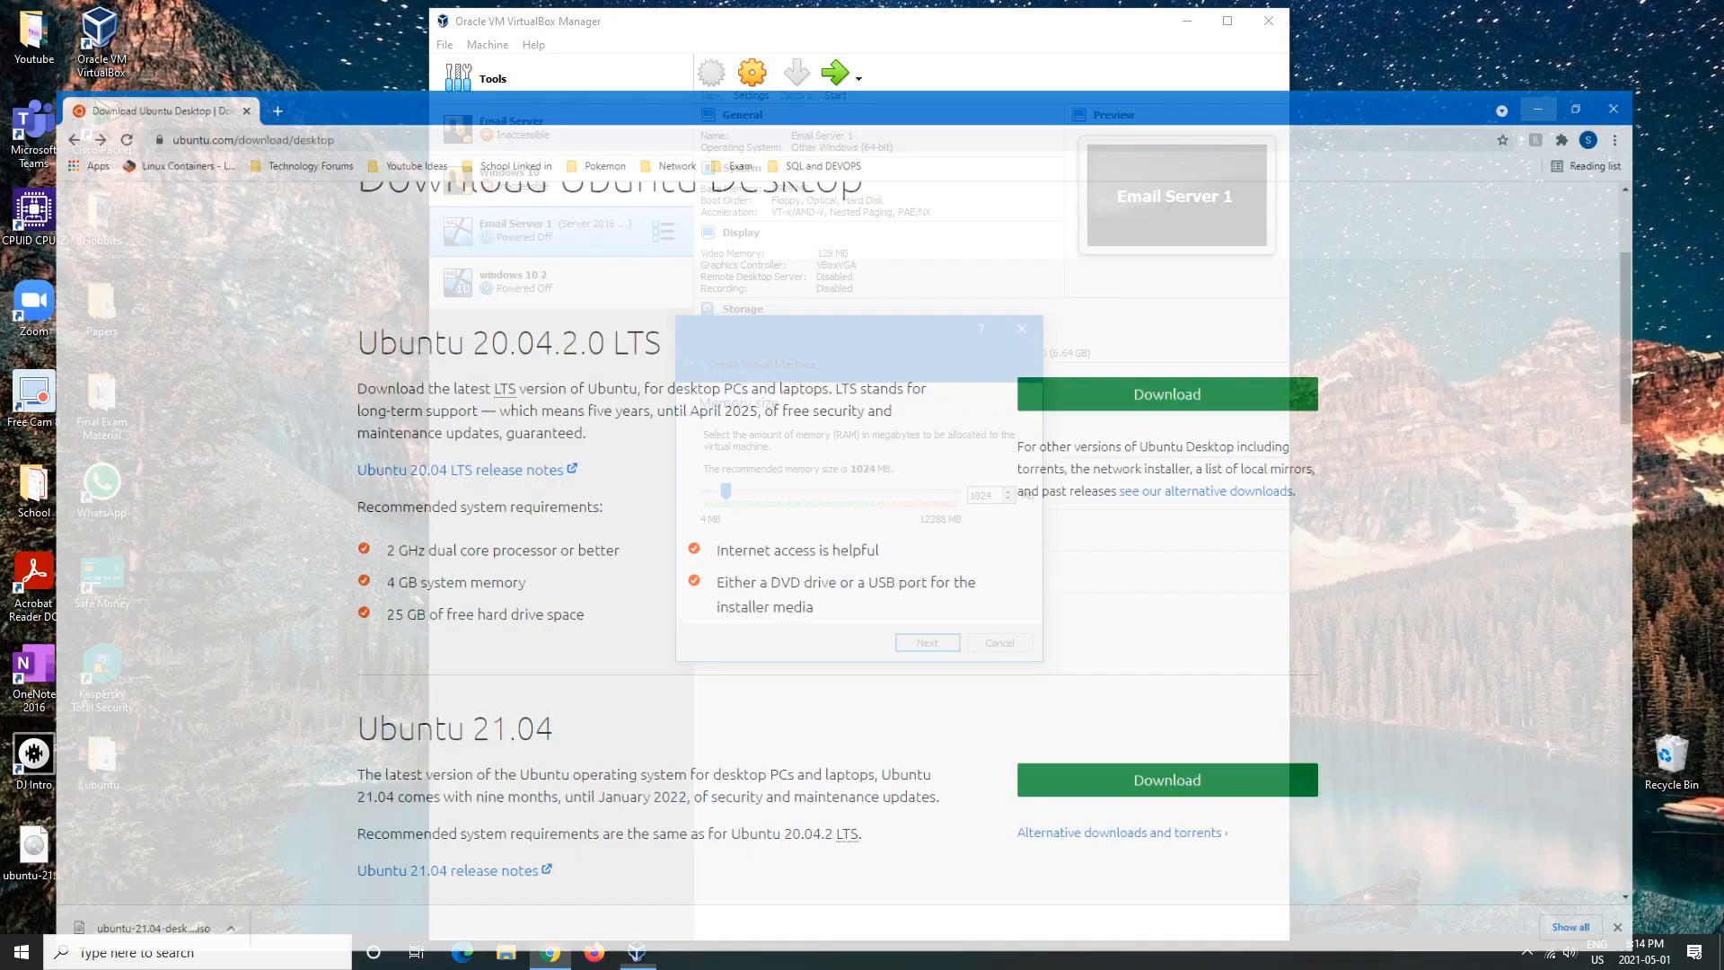
{"action": "left_click_drag", "start_coordinate": [725, 491], "coordinate": [828, 491]}
{"action": "left_click", "coordinate": [927, 642]}
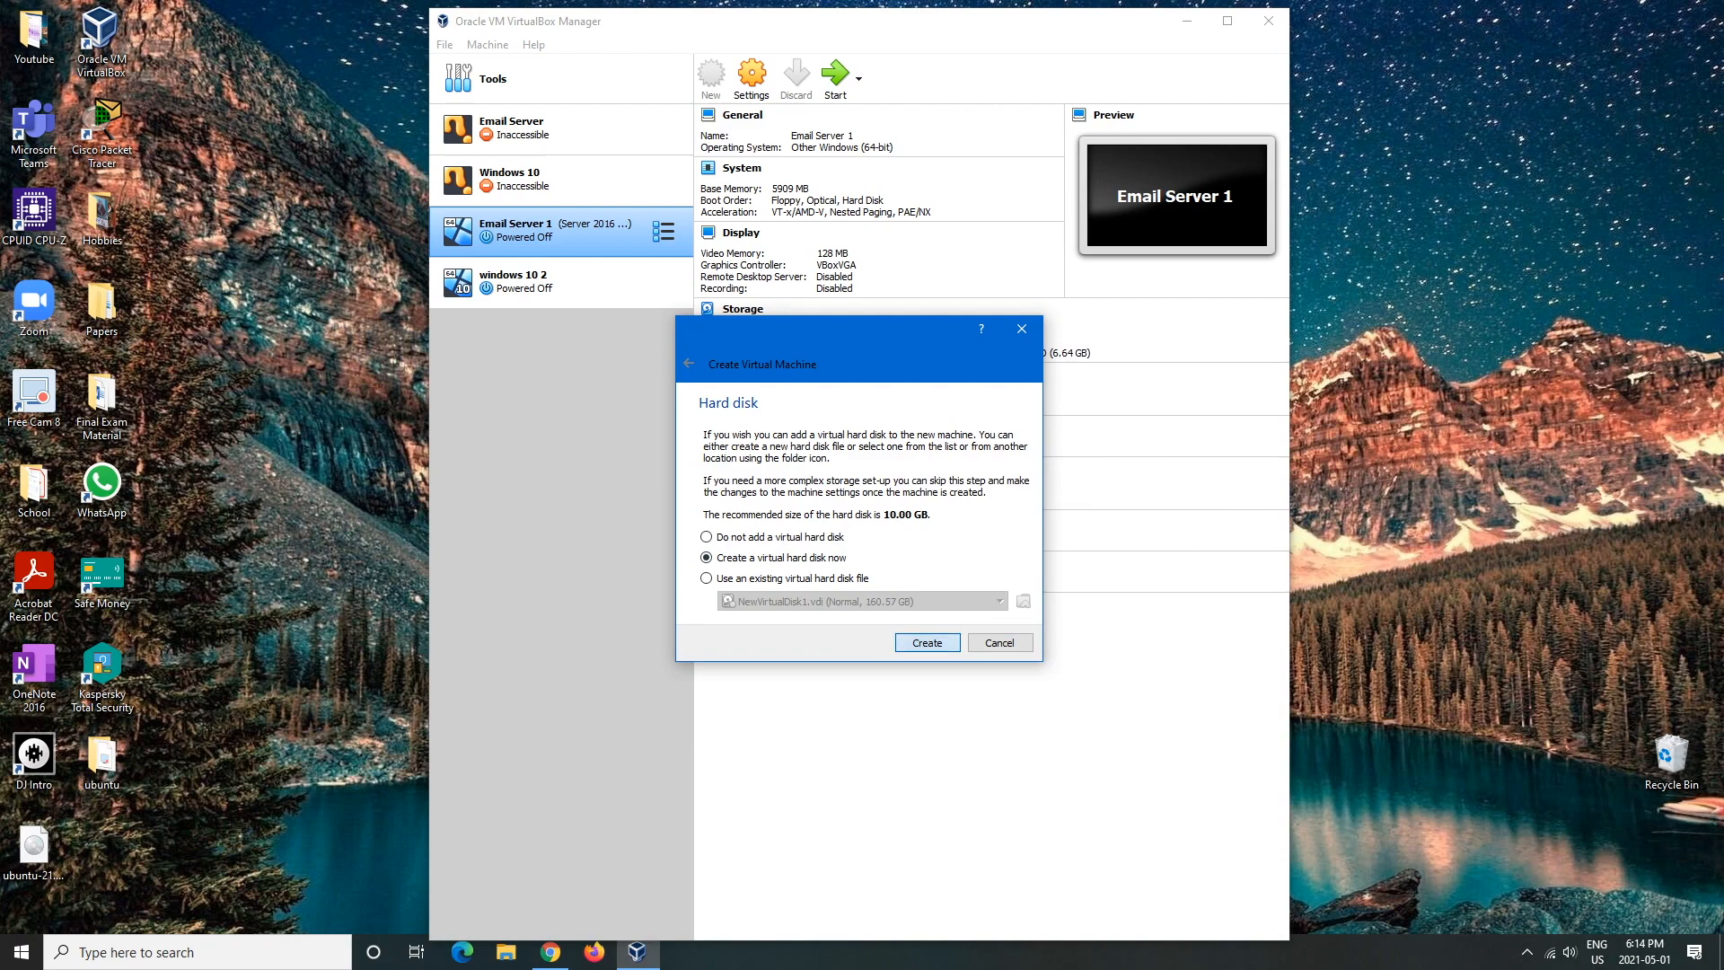
- Create a new dynamically allocated VDI hard disk, then bring the Ubuntu download page forward
{"action": "key", "text": "Return"}
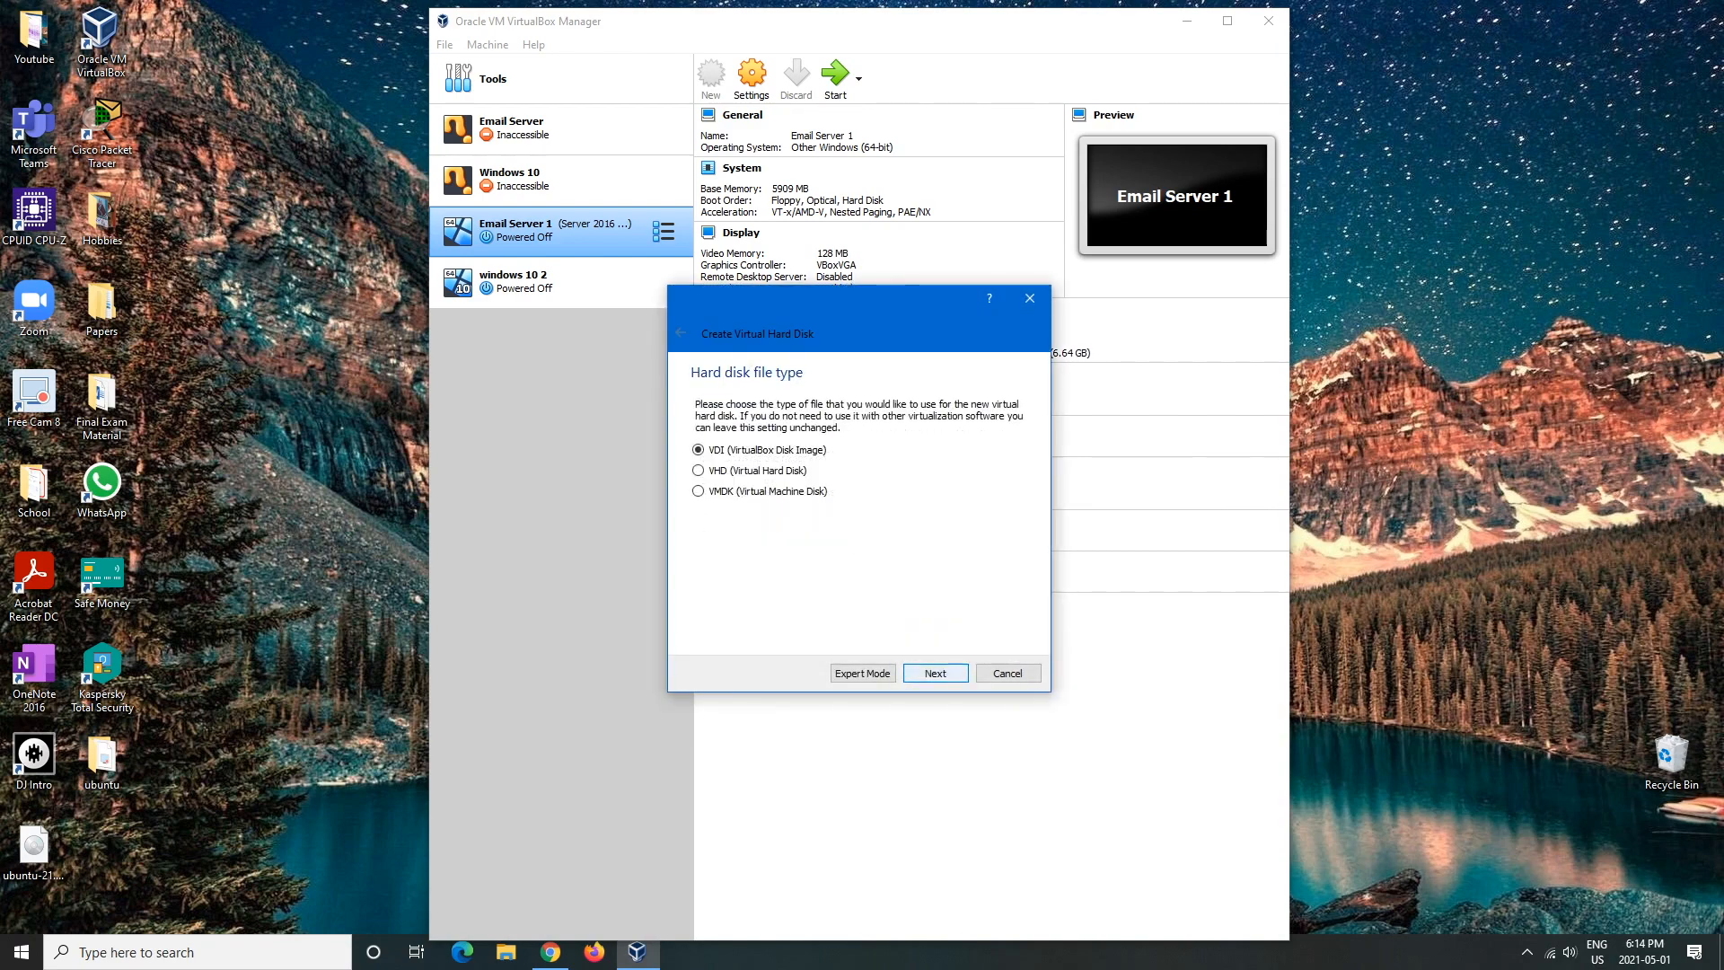
{"action": "key", "text": "Return"}
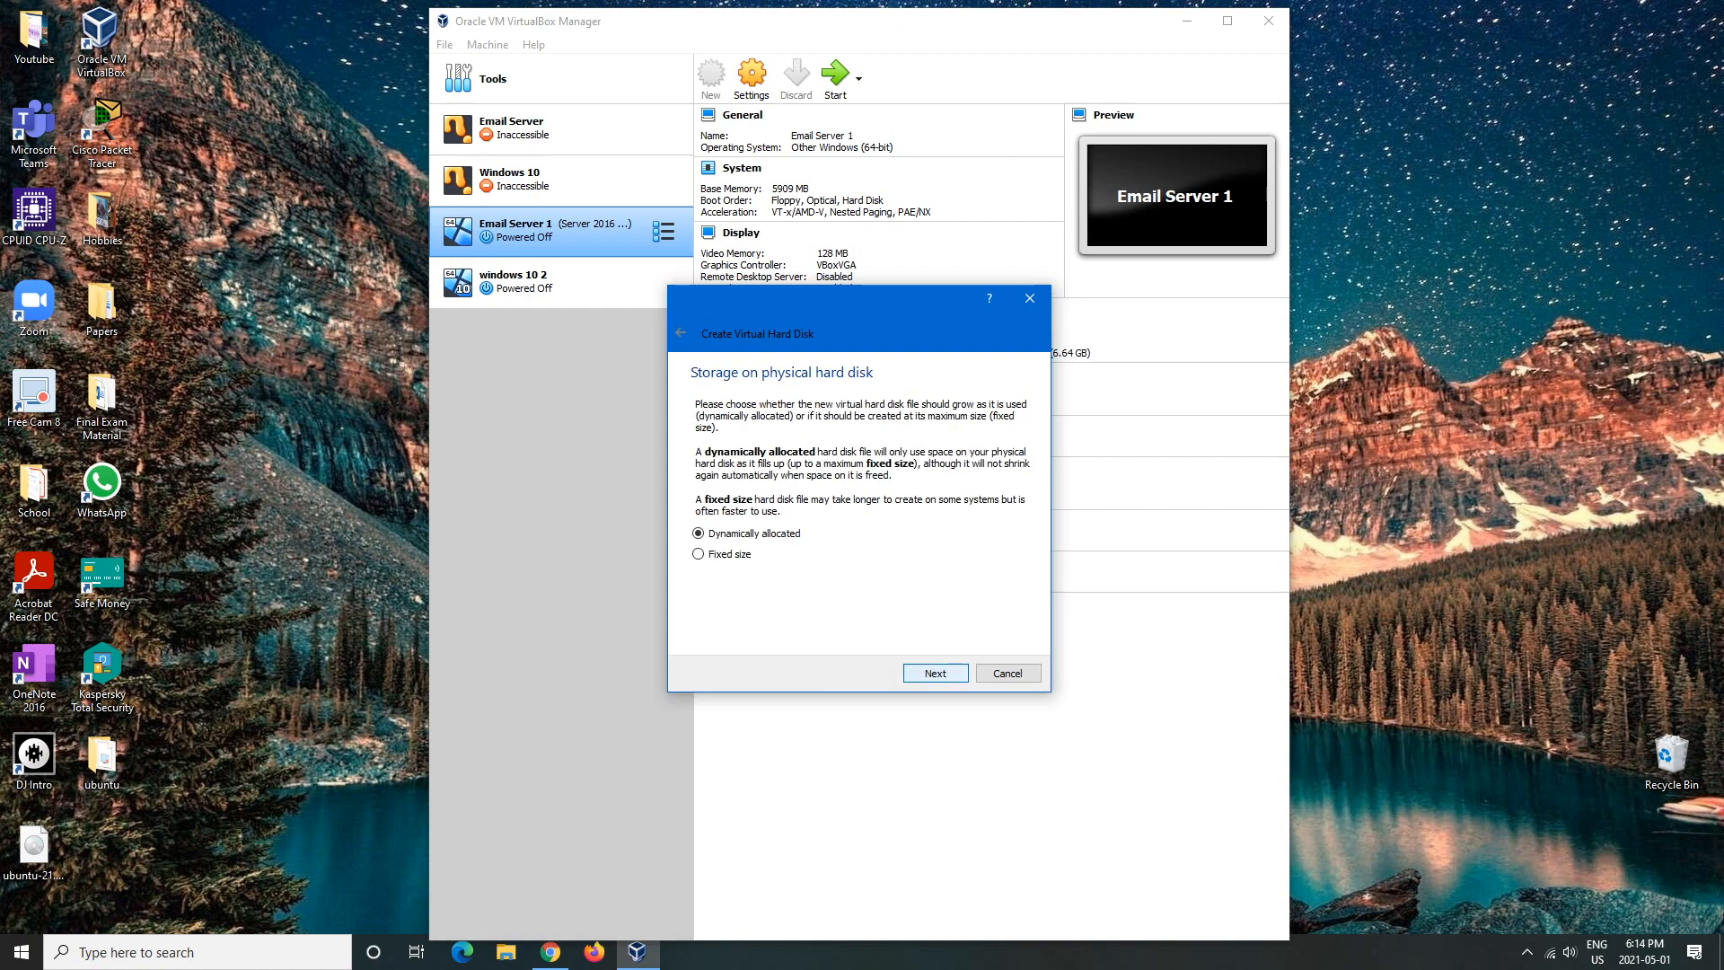
{"action": "key", "text": "Return"}
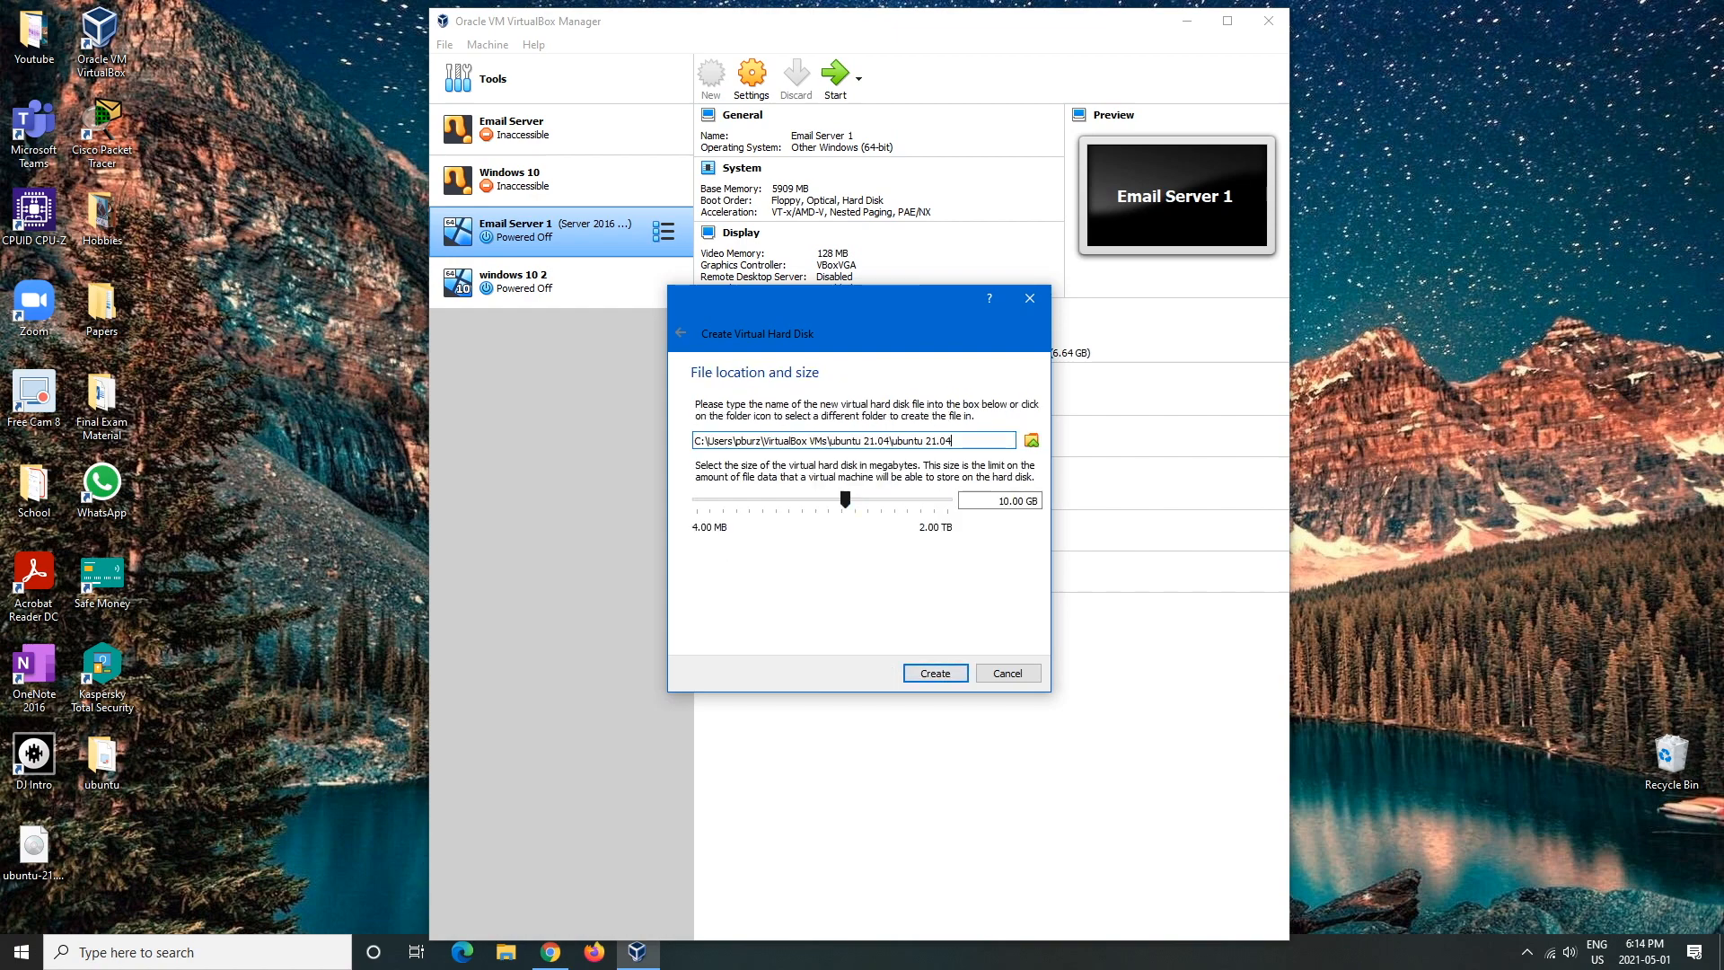
{"action": "left_click", "coordinate": [550, 952]}
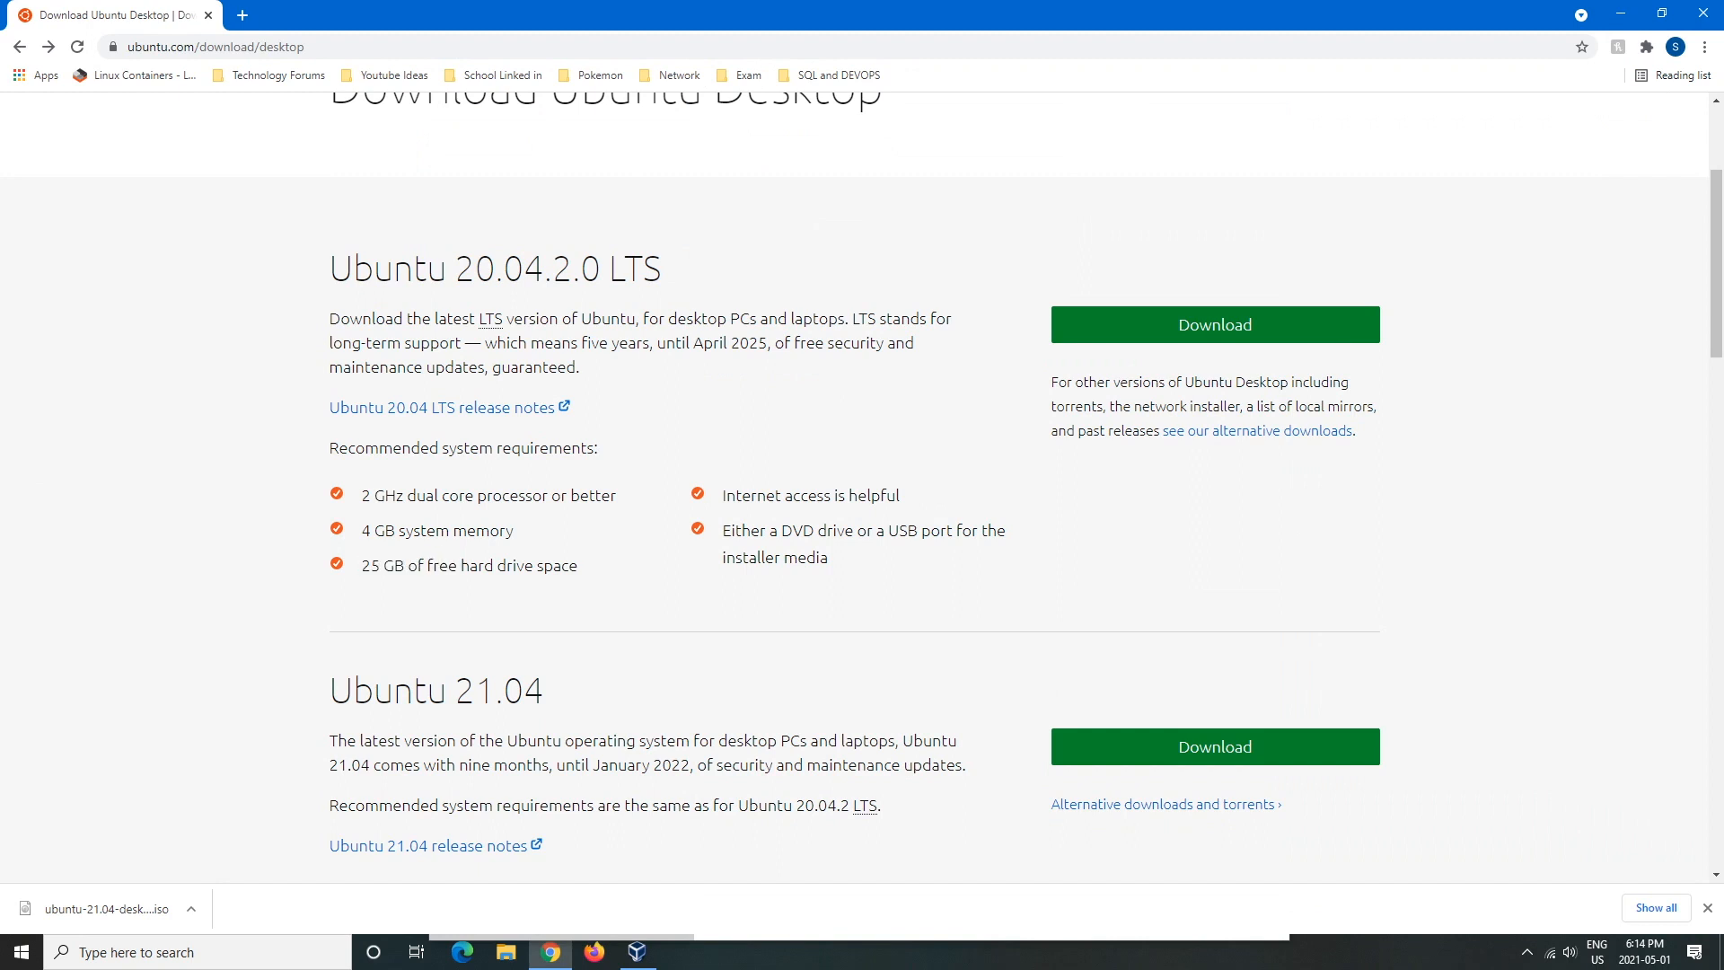
- Return to the disk wizard, size the VDI disk to about 105 GB and create it
{"action": "left_click", "coordinate": [638, 952]}
{"action": "left_click_drag", "start_coordinate": [845, 499], "coordinate": [890, 500]}
{"action": "left_click", "coordinate": [935, 672]}
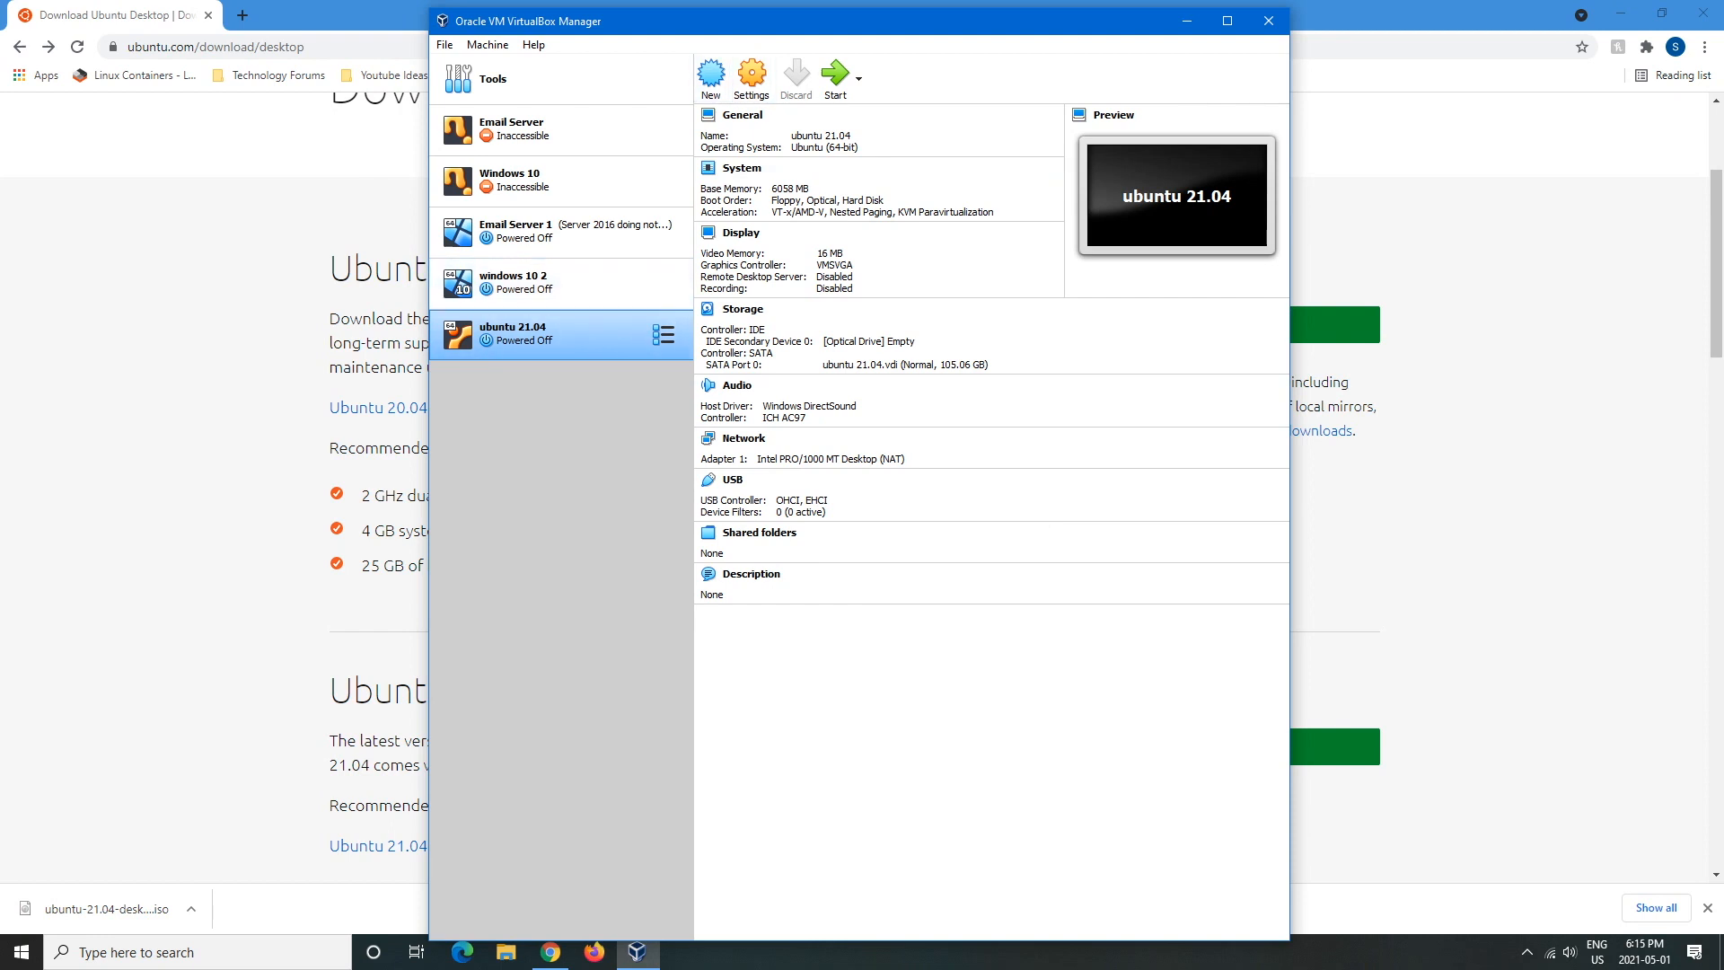
- Open the Settings dialog for the ubuntu 21.04 machine from the toolbar
{"action": "left_click", "coordinate": [752, 78]}
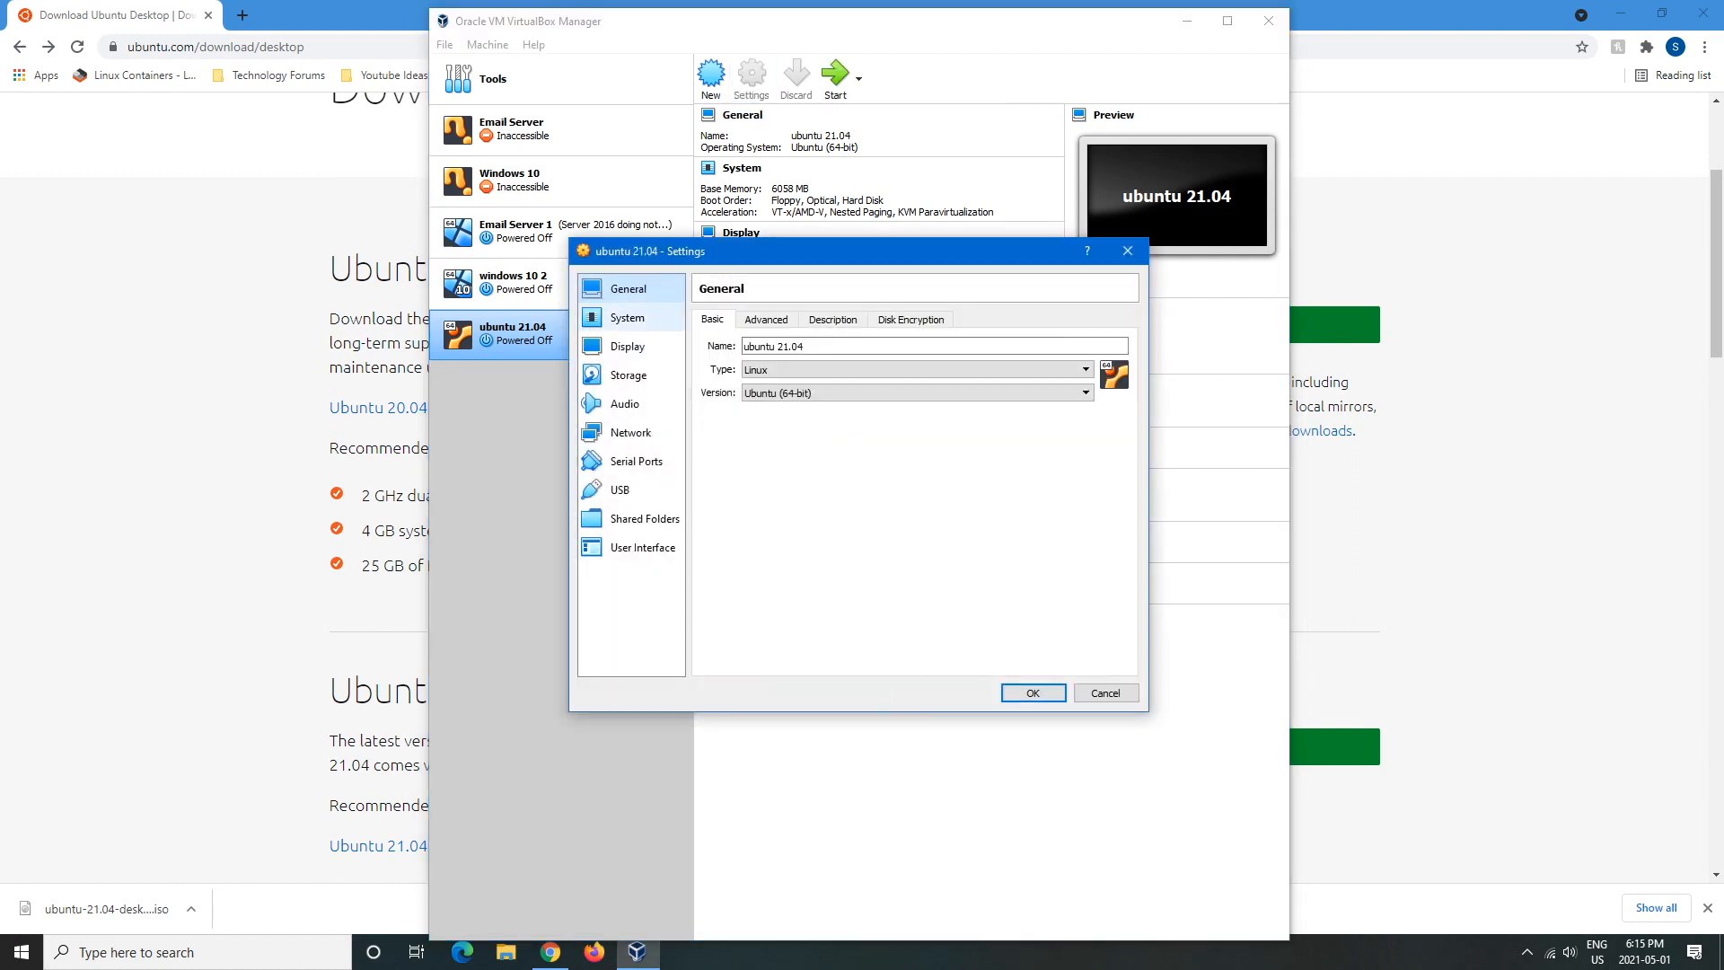
- Give the machine 3 CPUs on the System > Processor page
{"action": "left_click", "coordinate": [628, 317]}
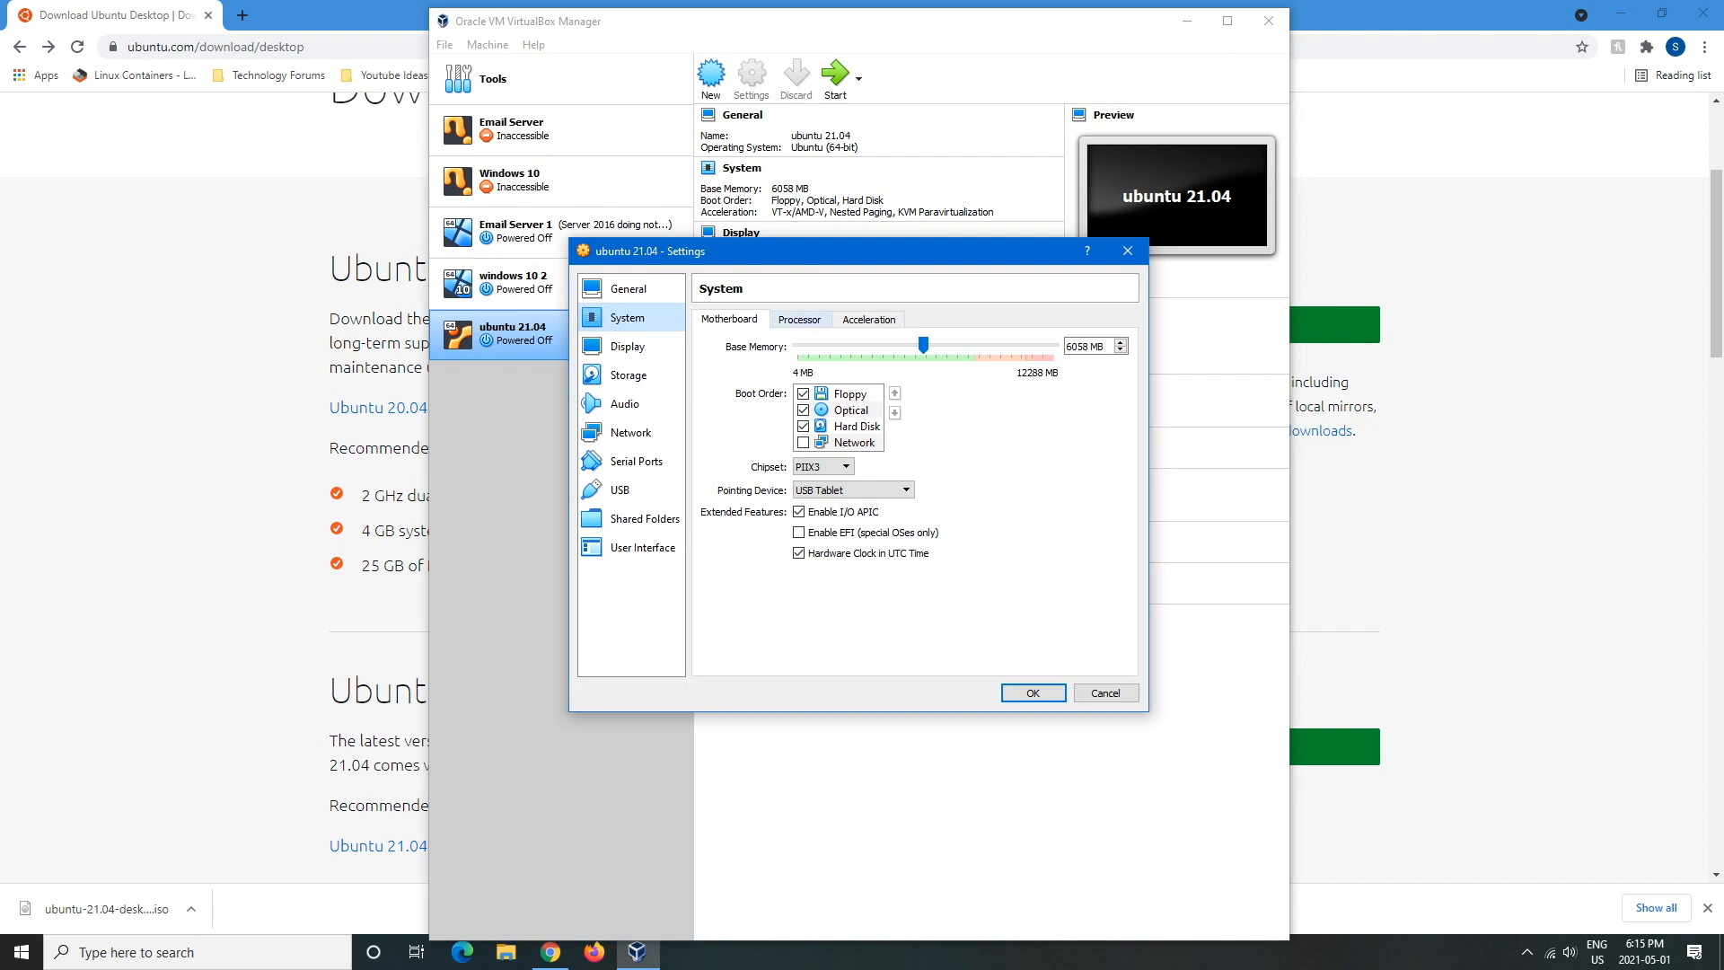
{"action": "left_click", "coordinate": [819, 319]}
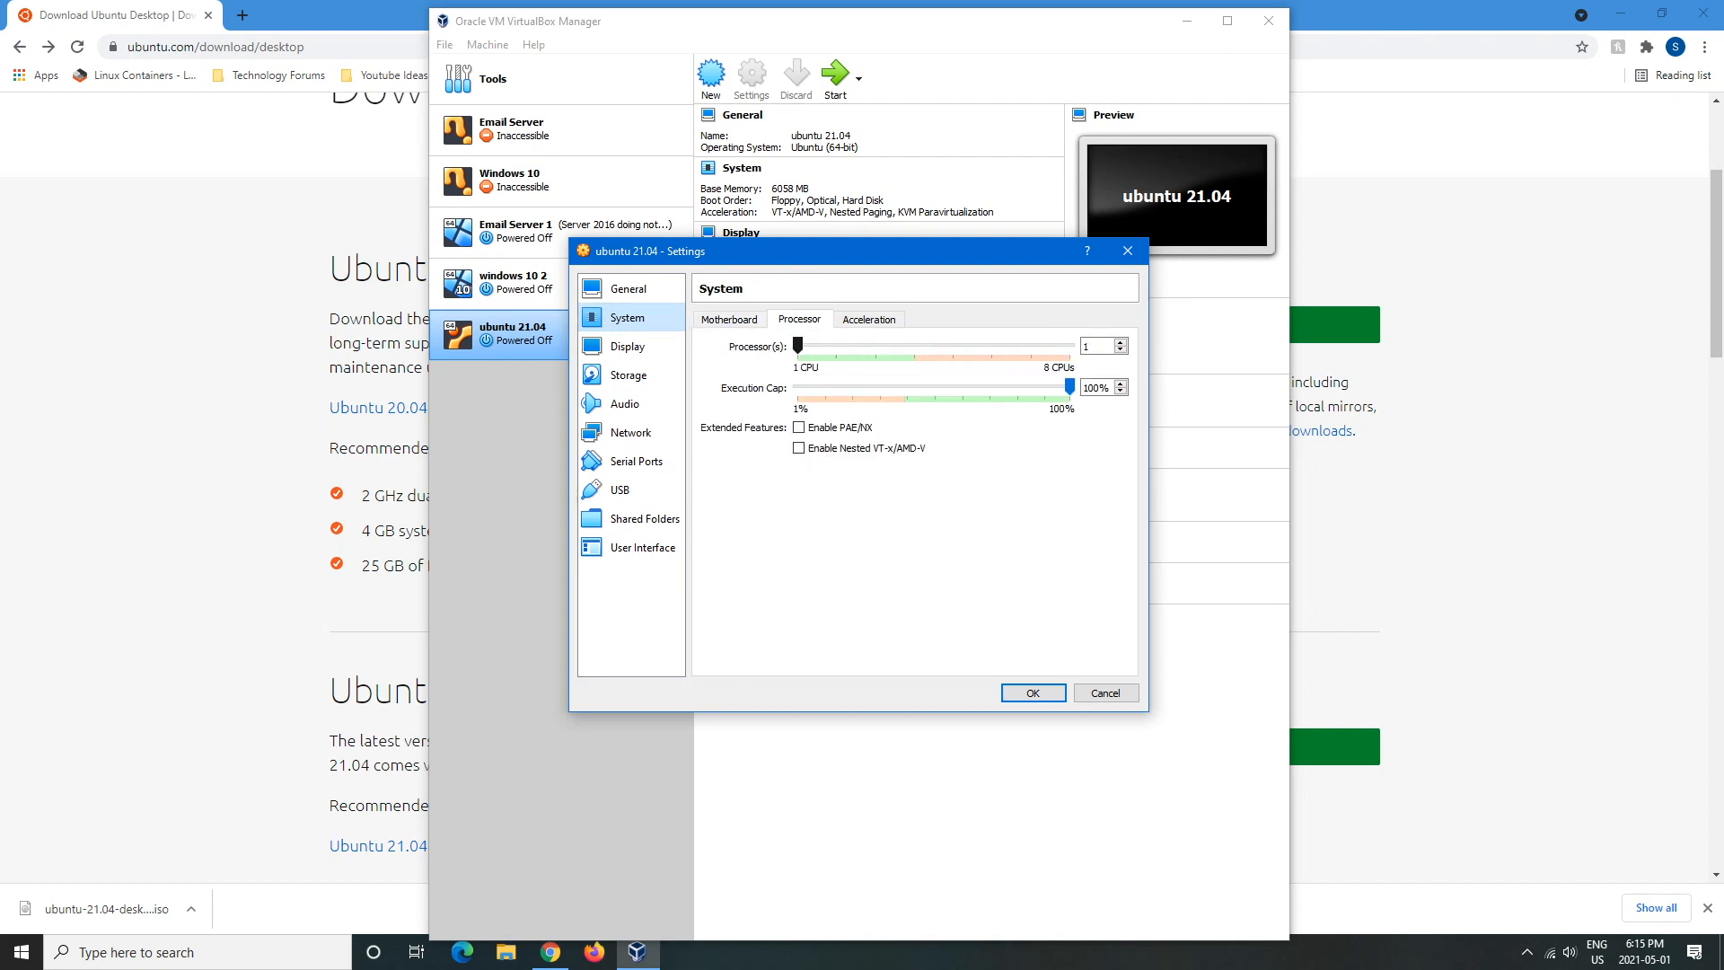
{"action": "left_click", "coordinate": [551, 951]}
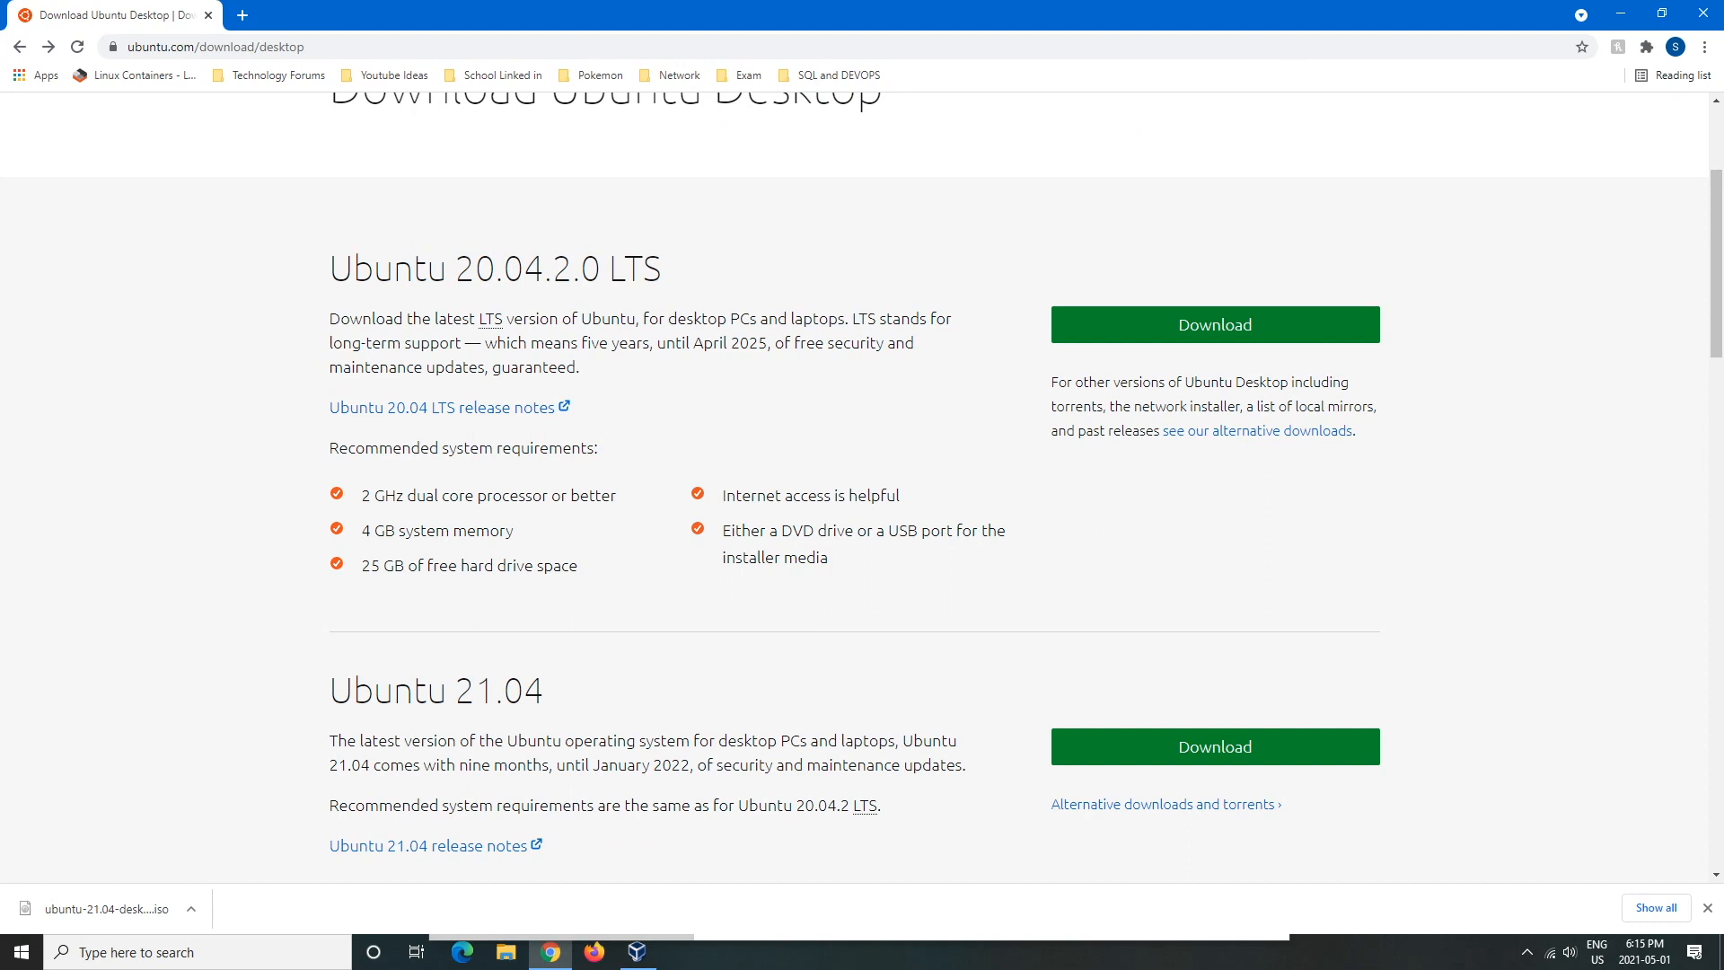
{"action": "left_click", "coordinate": [636, 951]}
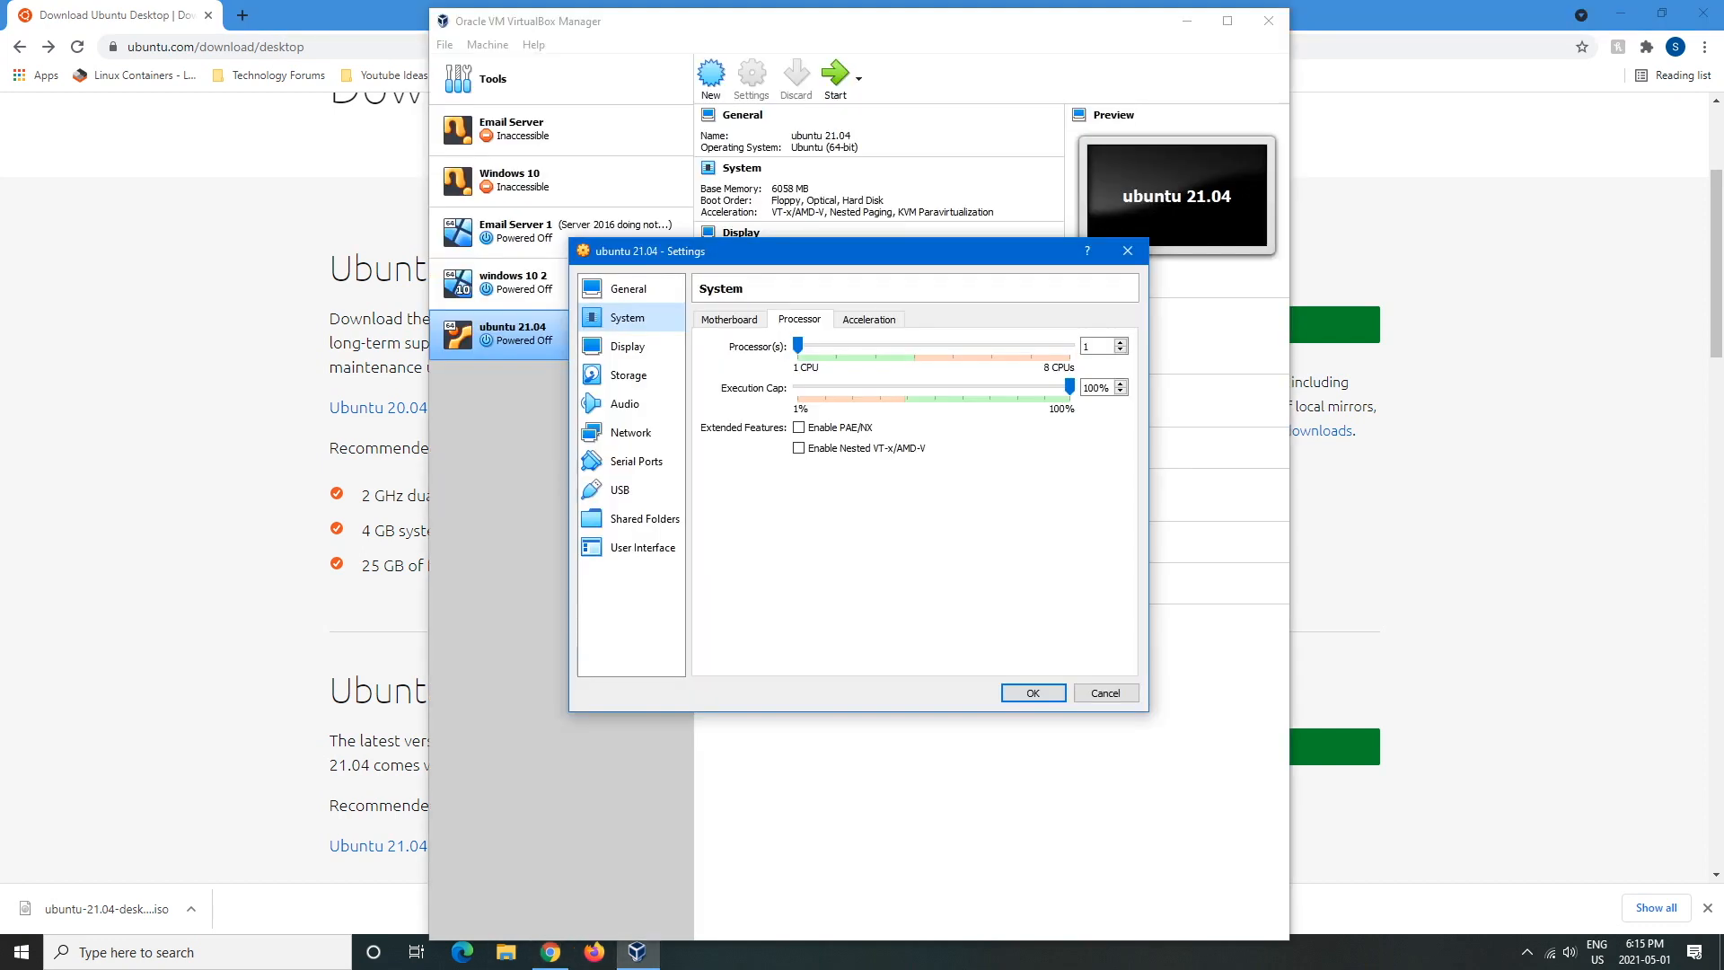
{"action": "left_click_drag", "start_coordinate": [797, 346], "coordinate": [913, 345]}
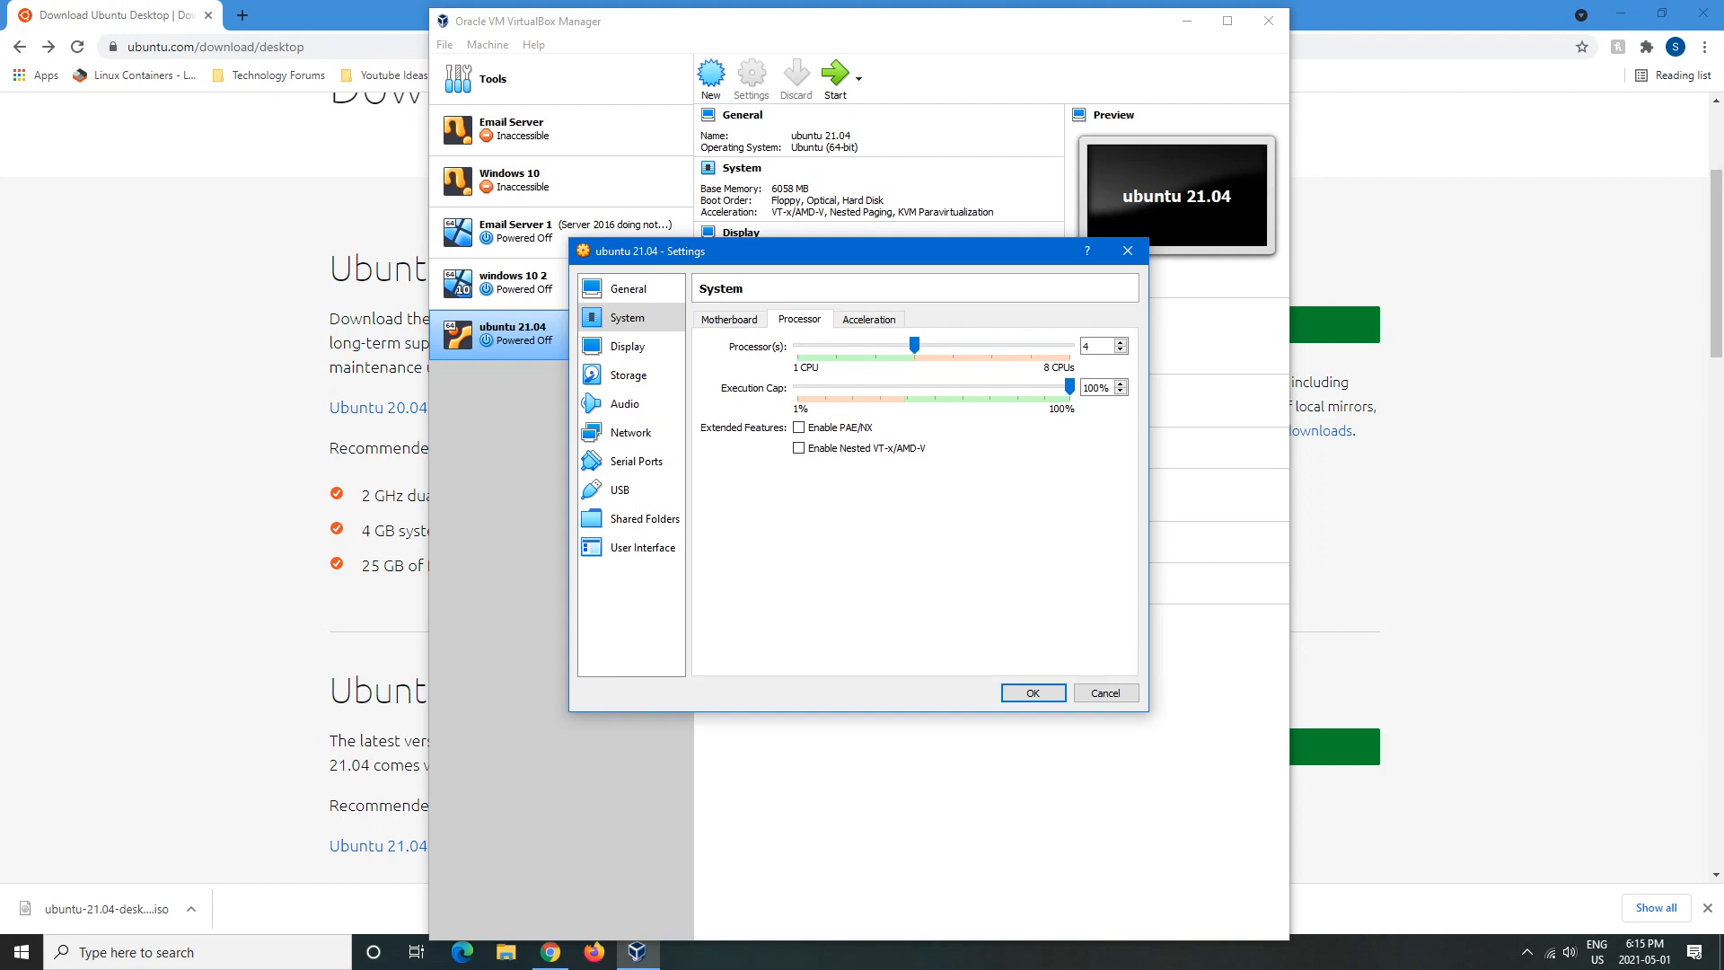
{"action": "left_click", "coordinate": [868, 320]}
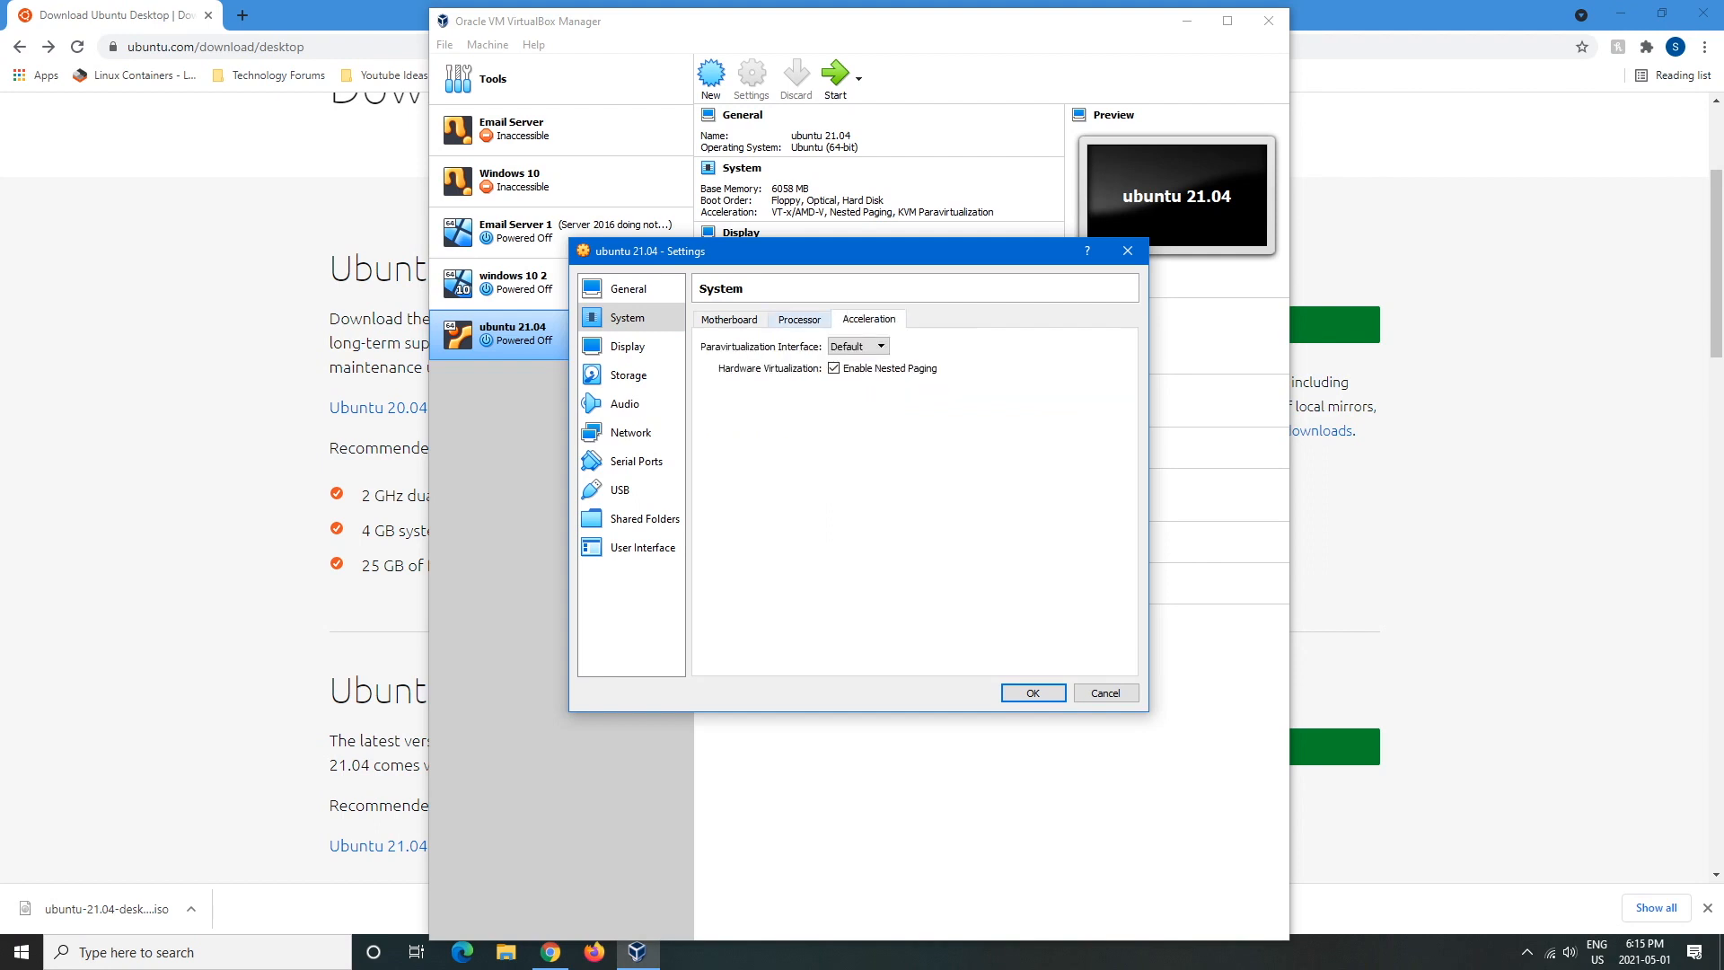
{"action": "left_click", "coordinate": [799, 320]}
- Uncheck Floppy on the Motherboard page and move it to the bottom of the boot order
{"action": "left_click", "coordinate": [730, 319]}
{"action": "left_click", "coordinate": [802, 394]}
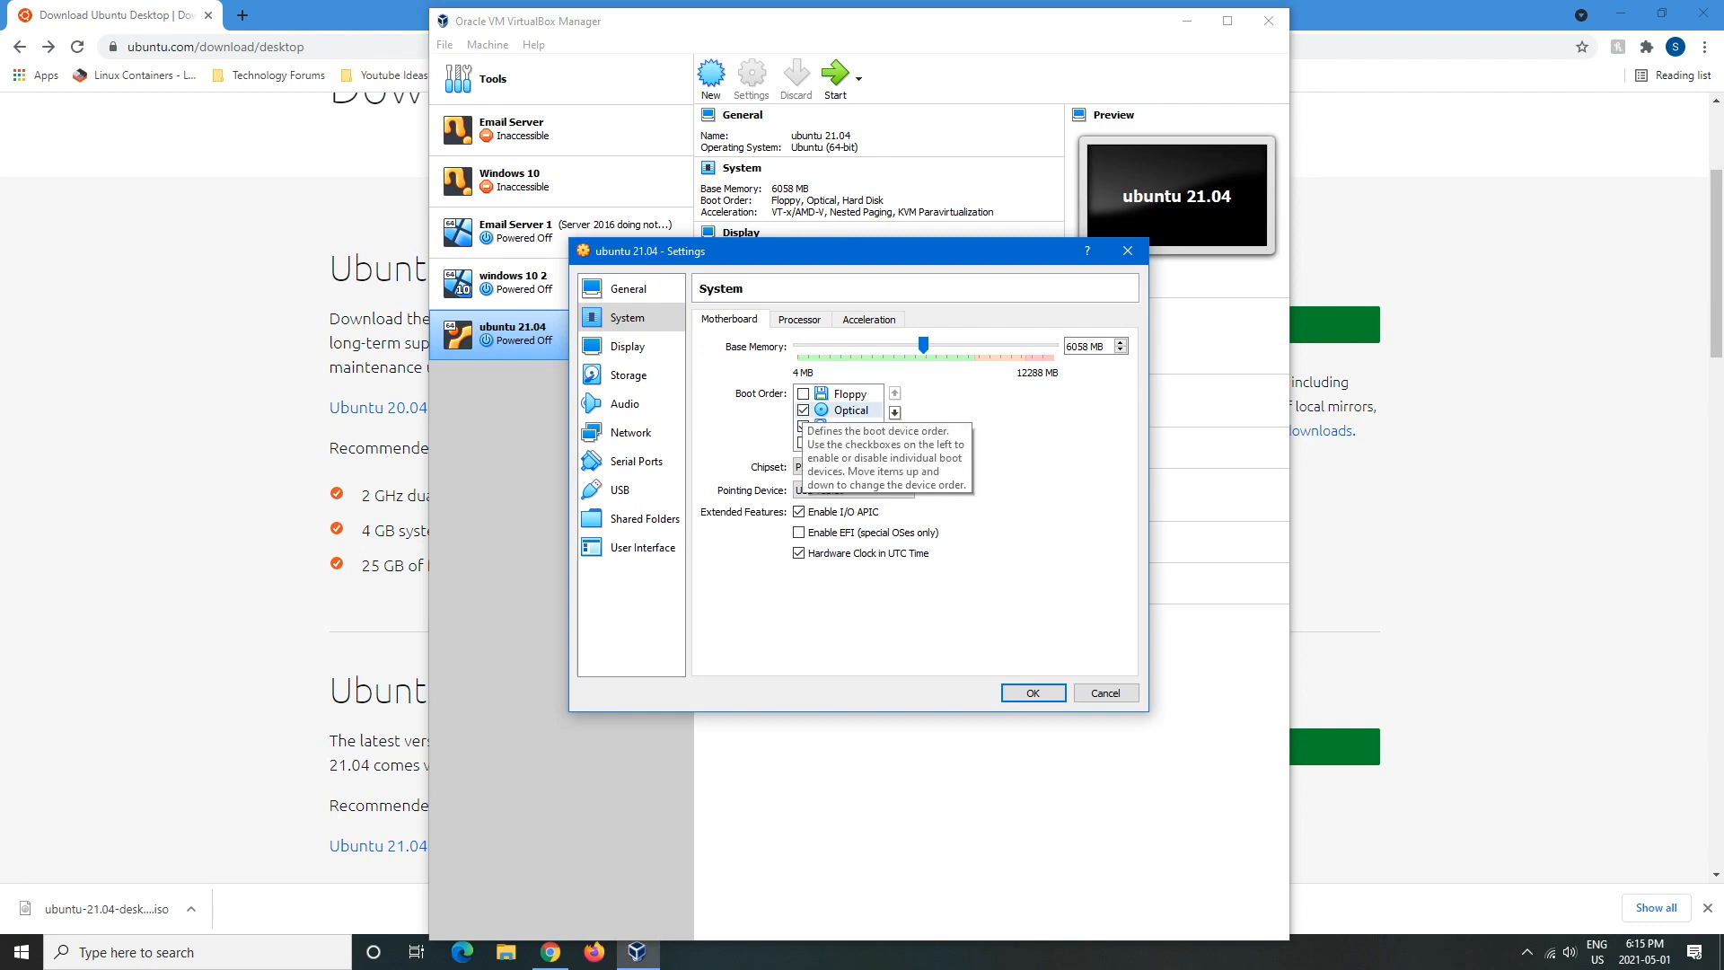
{"action": "left_click", "coordinate": [802, 410]}
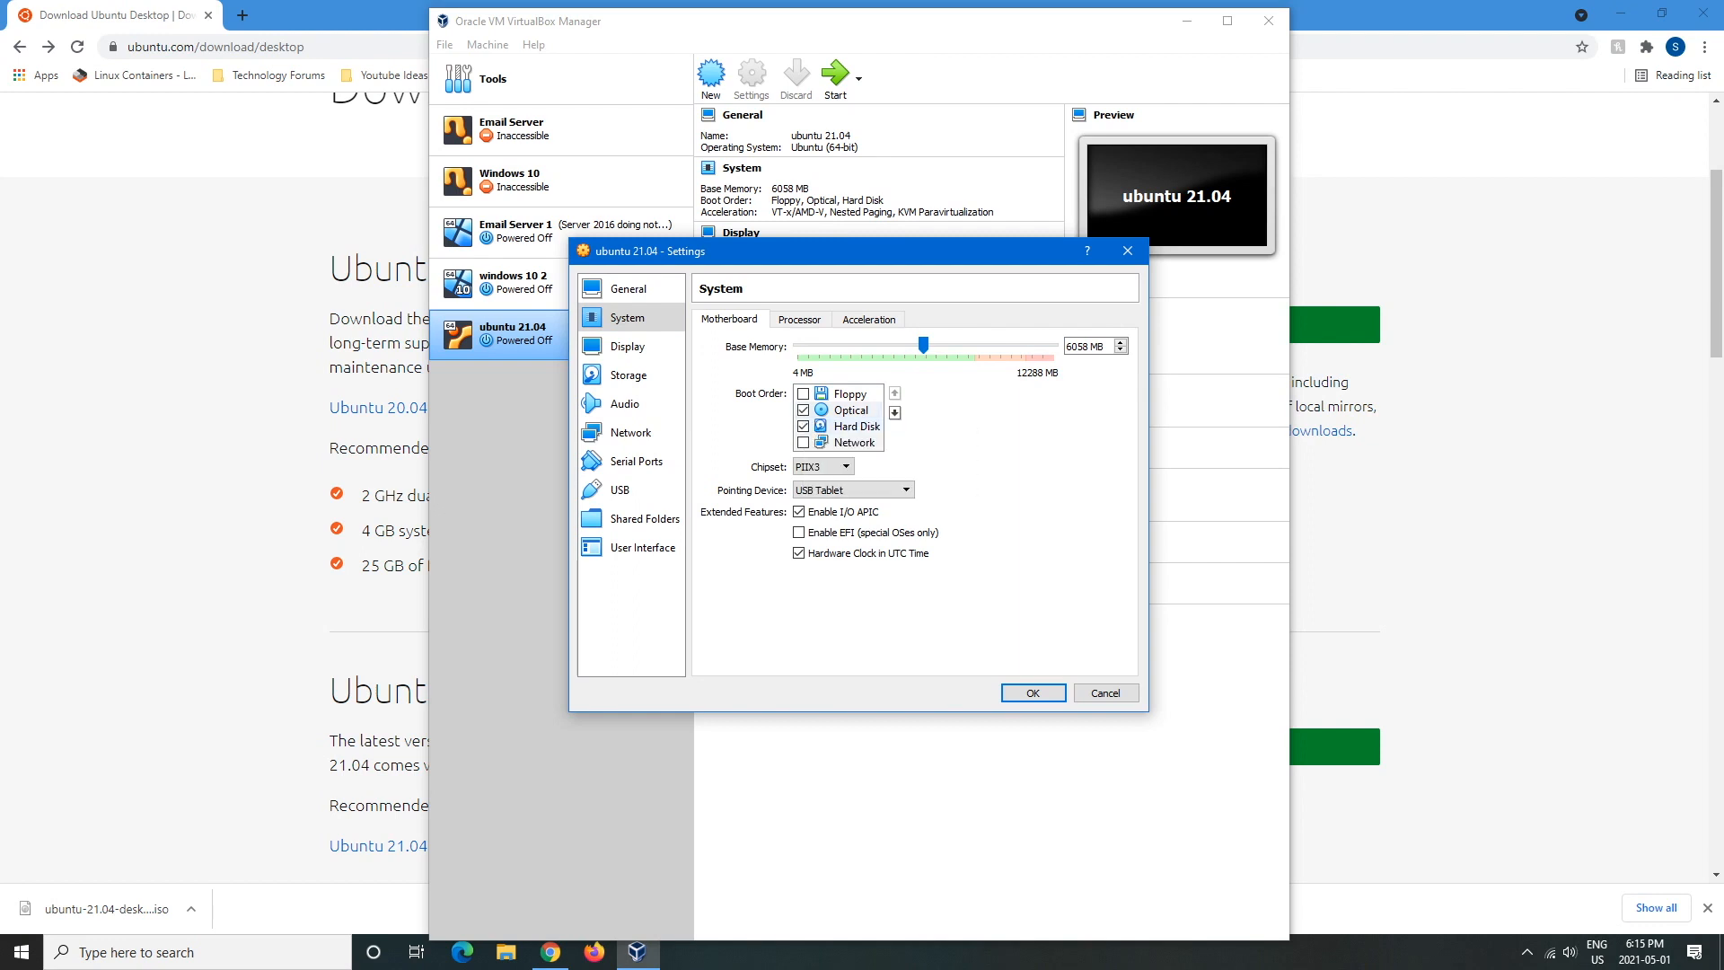
{"action": "left_click", "coordinate": [894, 412]}
{"action": "left_click", "coordinate": [894, 412]}
{"action": "left_click", "coordinate": [894, 412]}
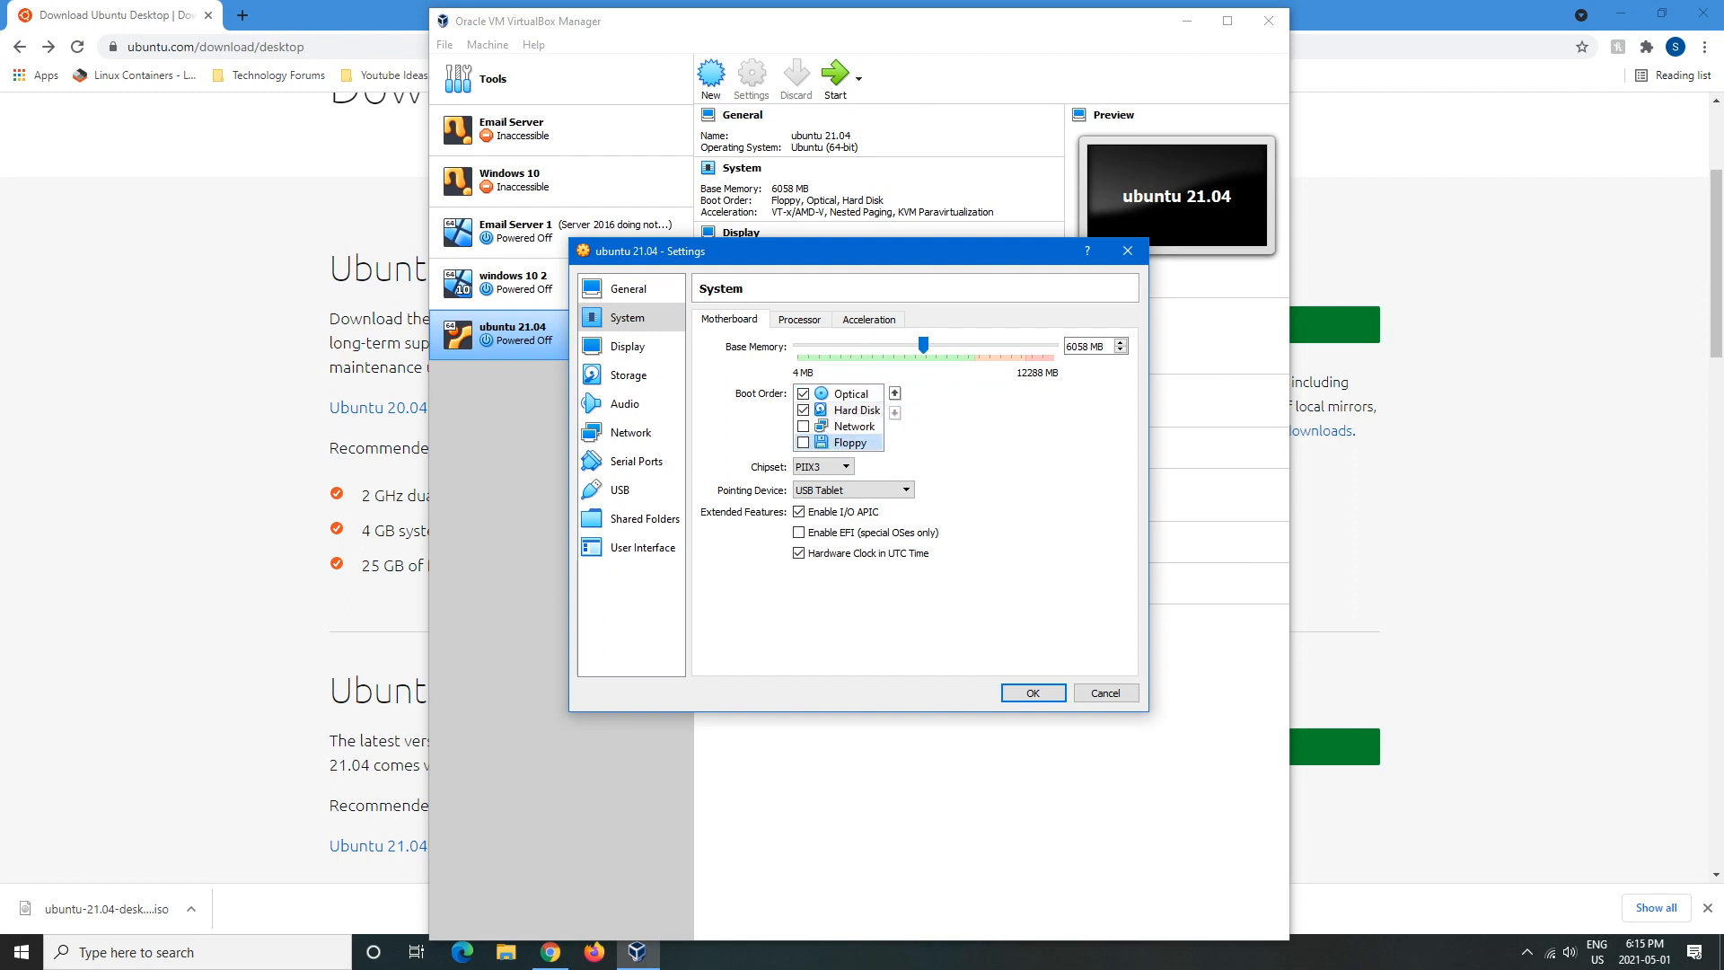
{"action": "left_click", "coordinate": [627, 346]}
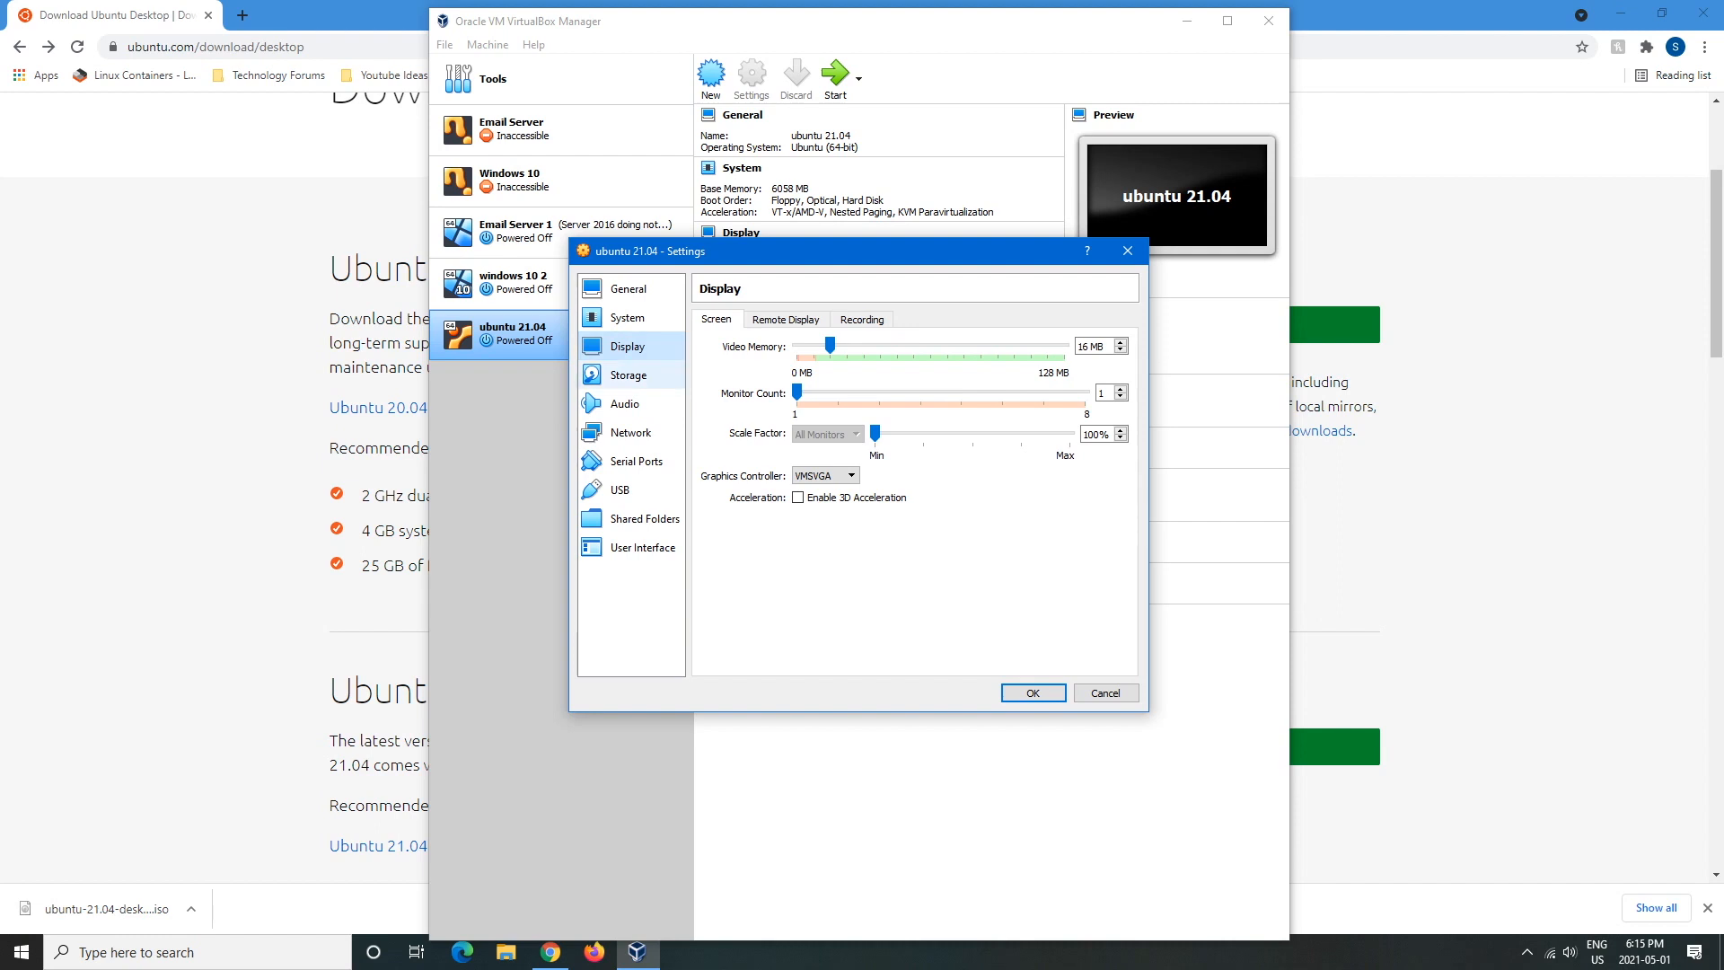
- Raise video memory to 128 MB, then select the empty IDE optical drive and show its disc options
{"action": "left_click_drag", "start_coordinate": [830, 345], "coordinate": [1064, 345]}
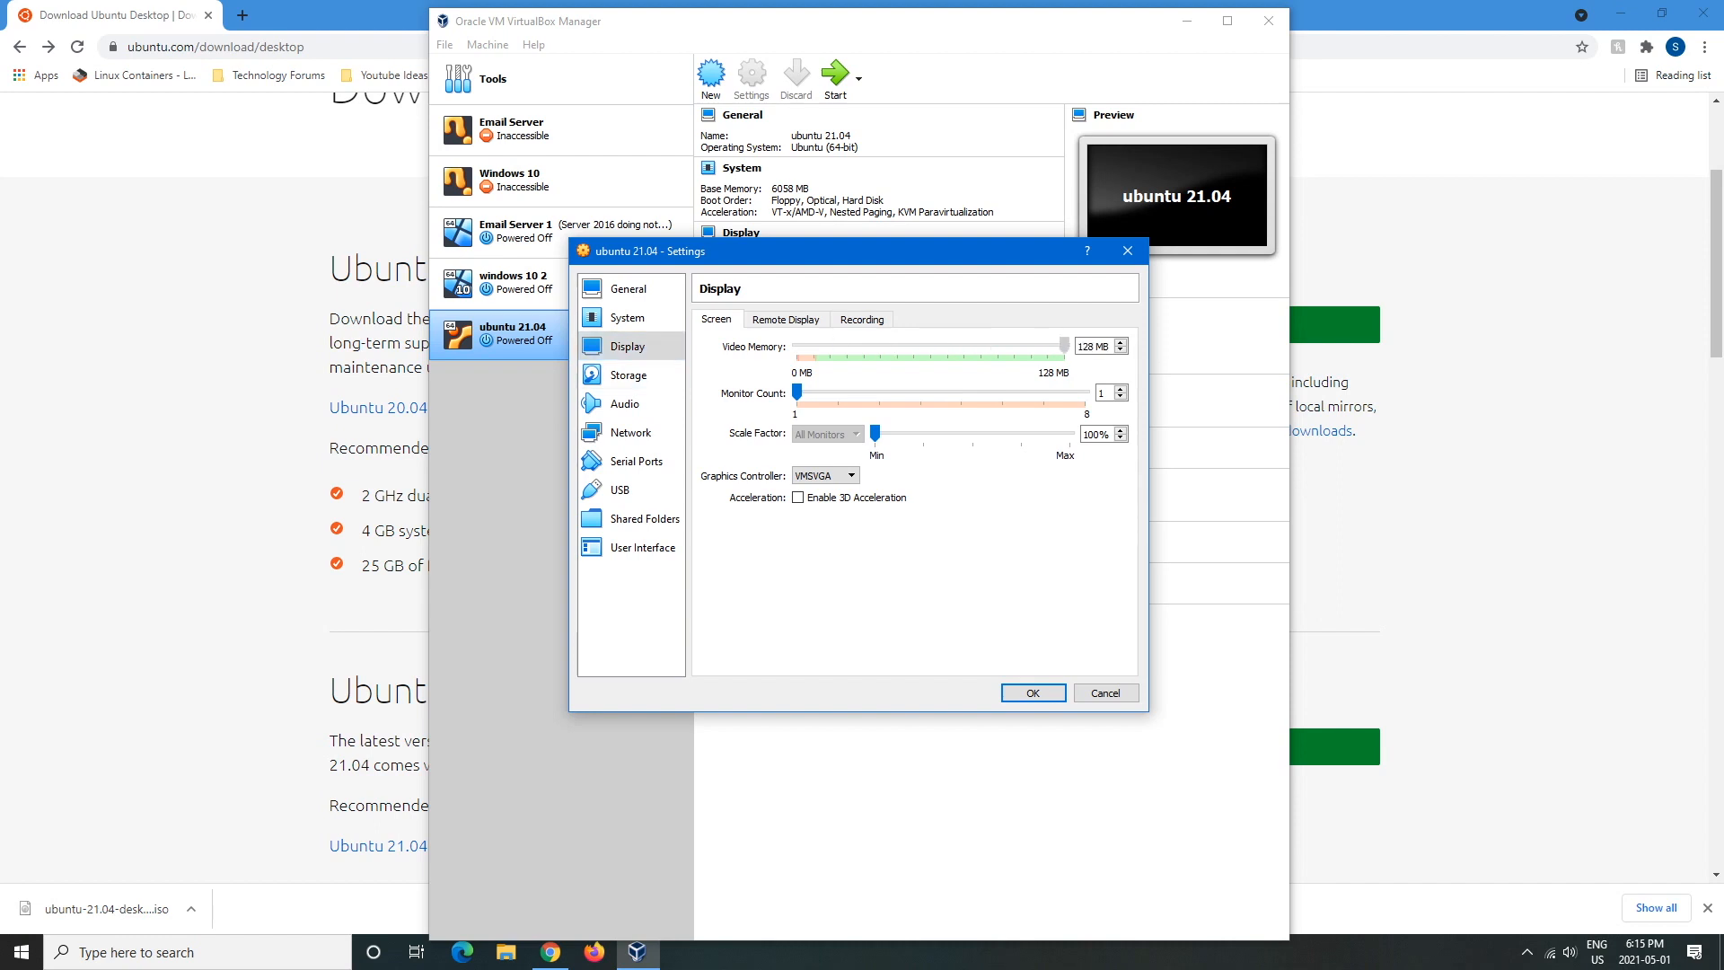
{"action": "left_click", "coordinate": [628, 375]}
{"action": "left_click", "coordinate": [625, 404]}
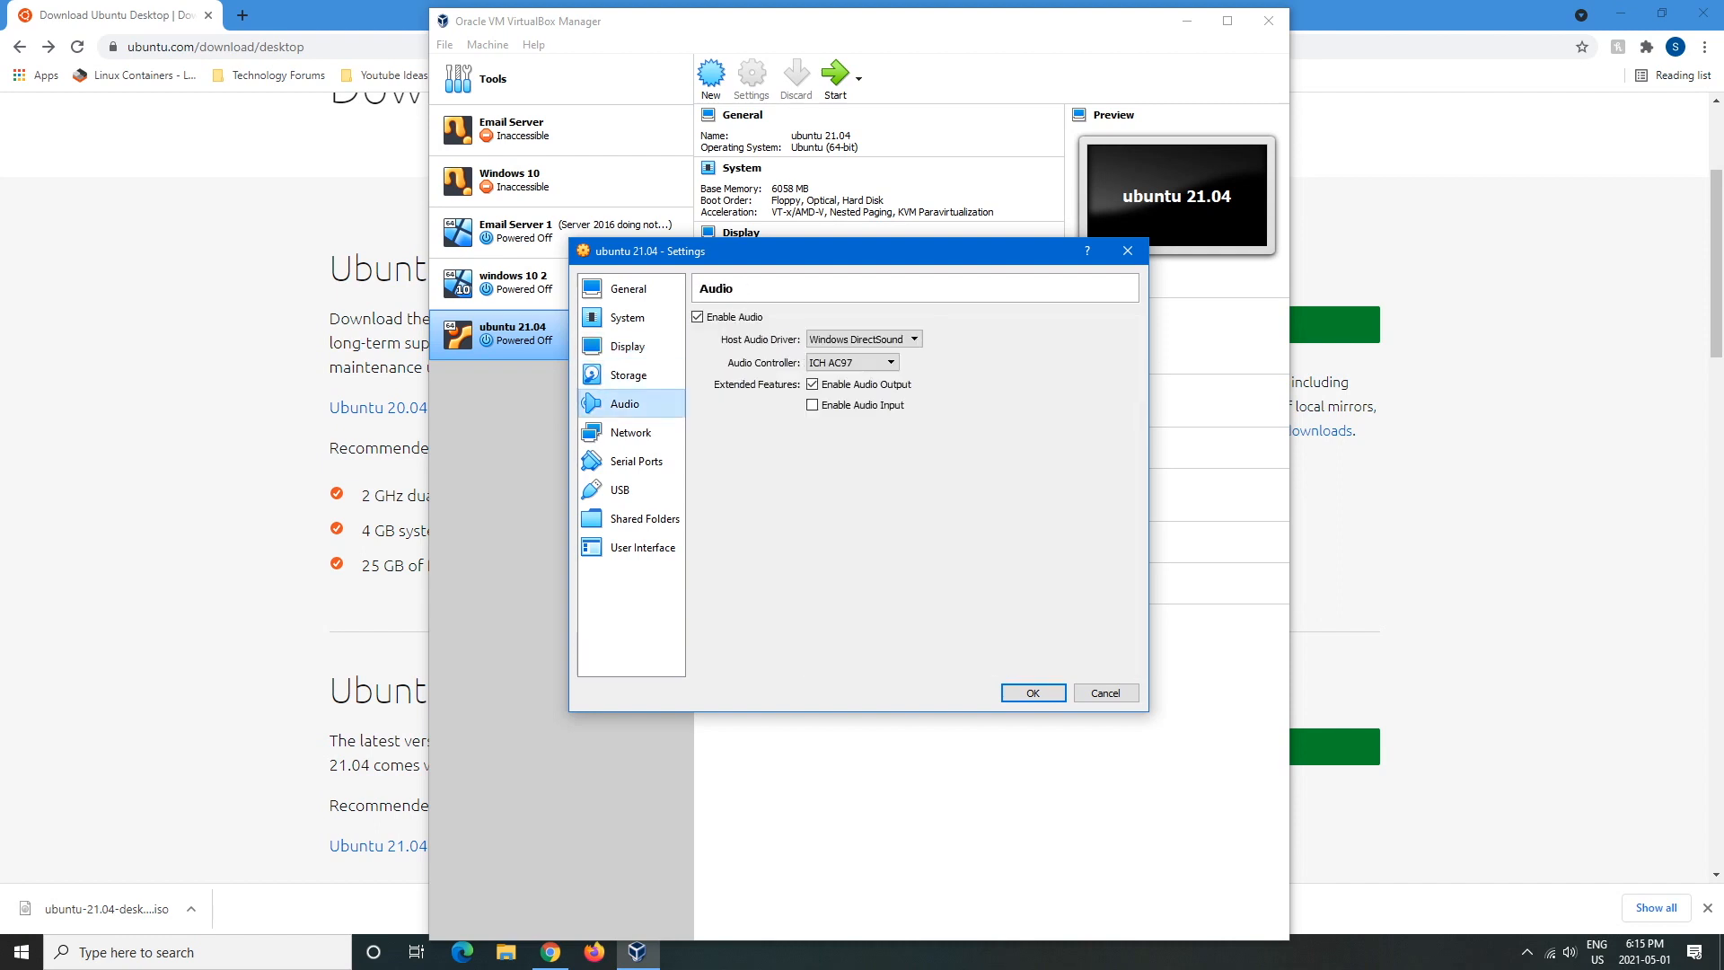
{"action": "left_click", "coordinate": [629, 376]}
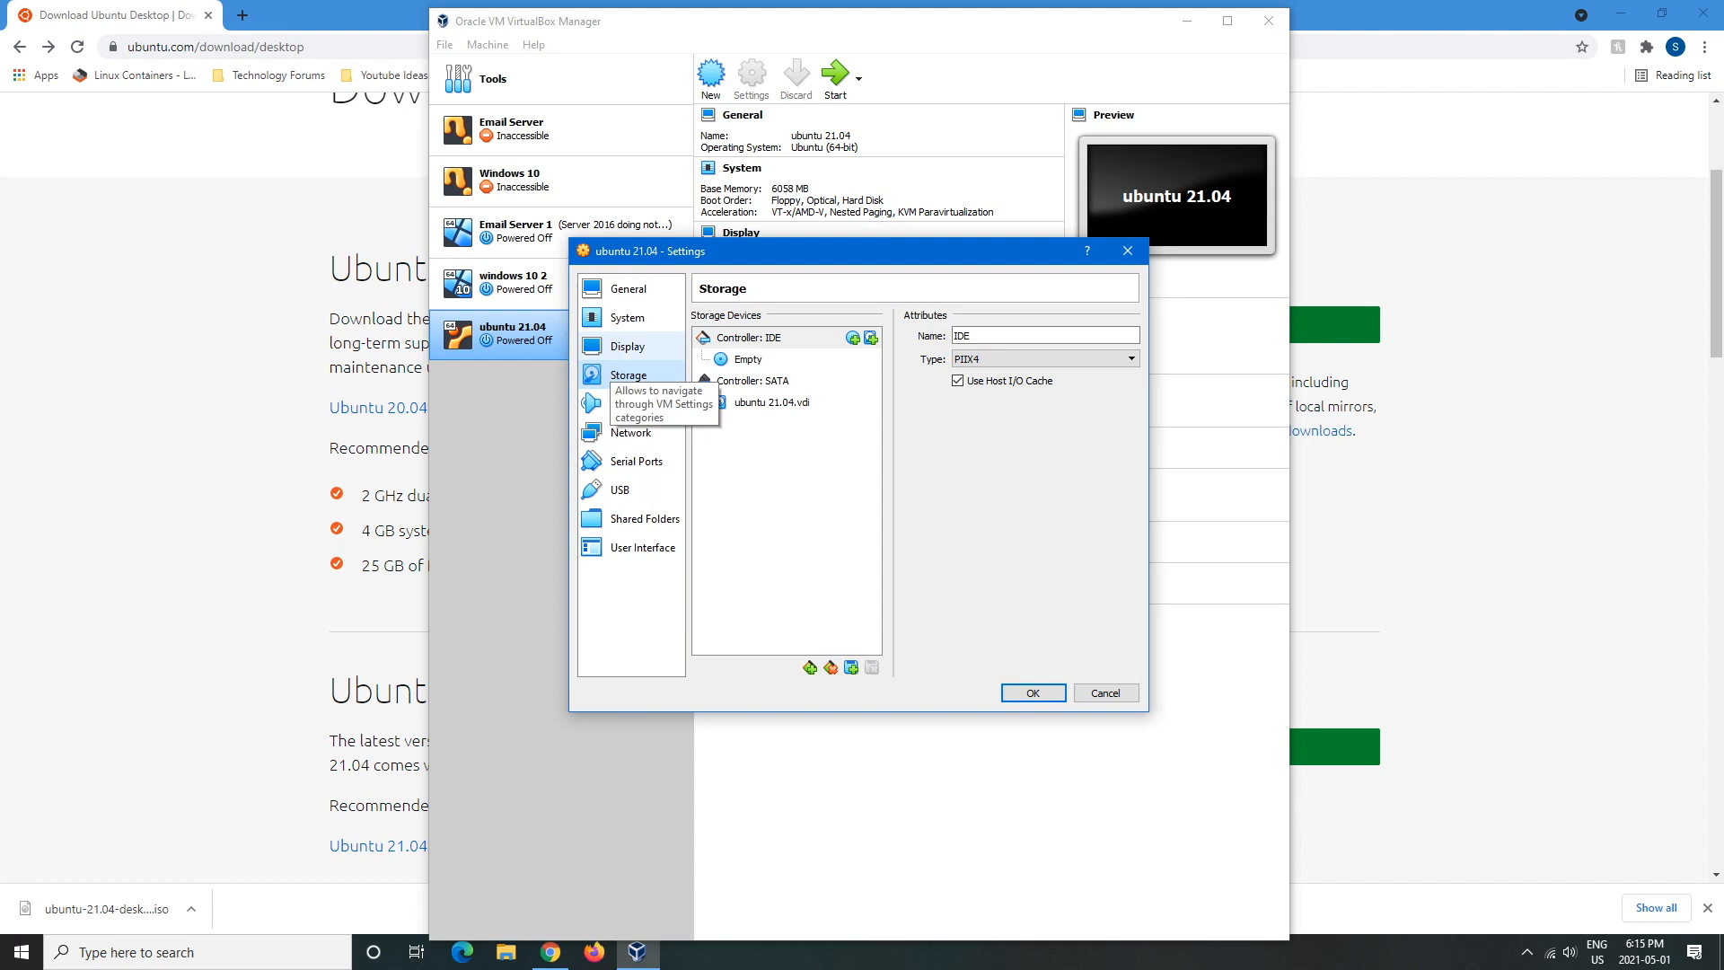
{"action": "left_click", "coordinate": [720, 359]}
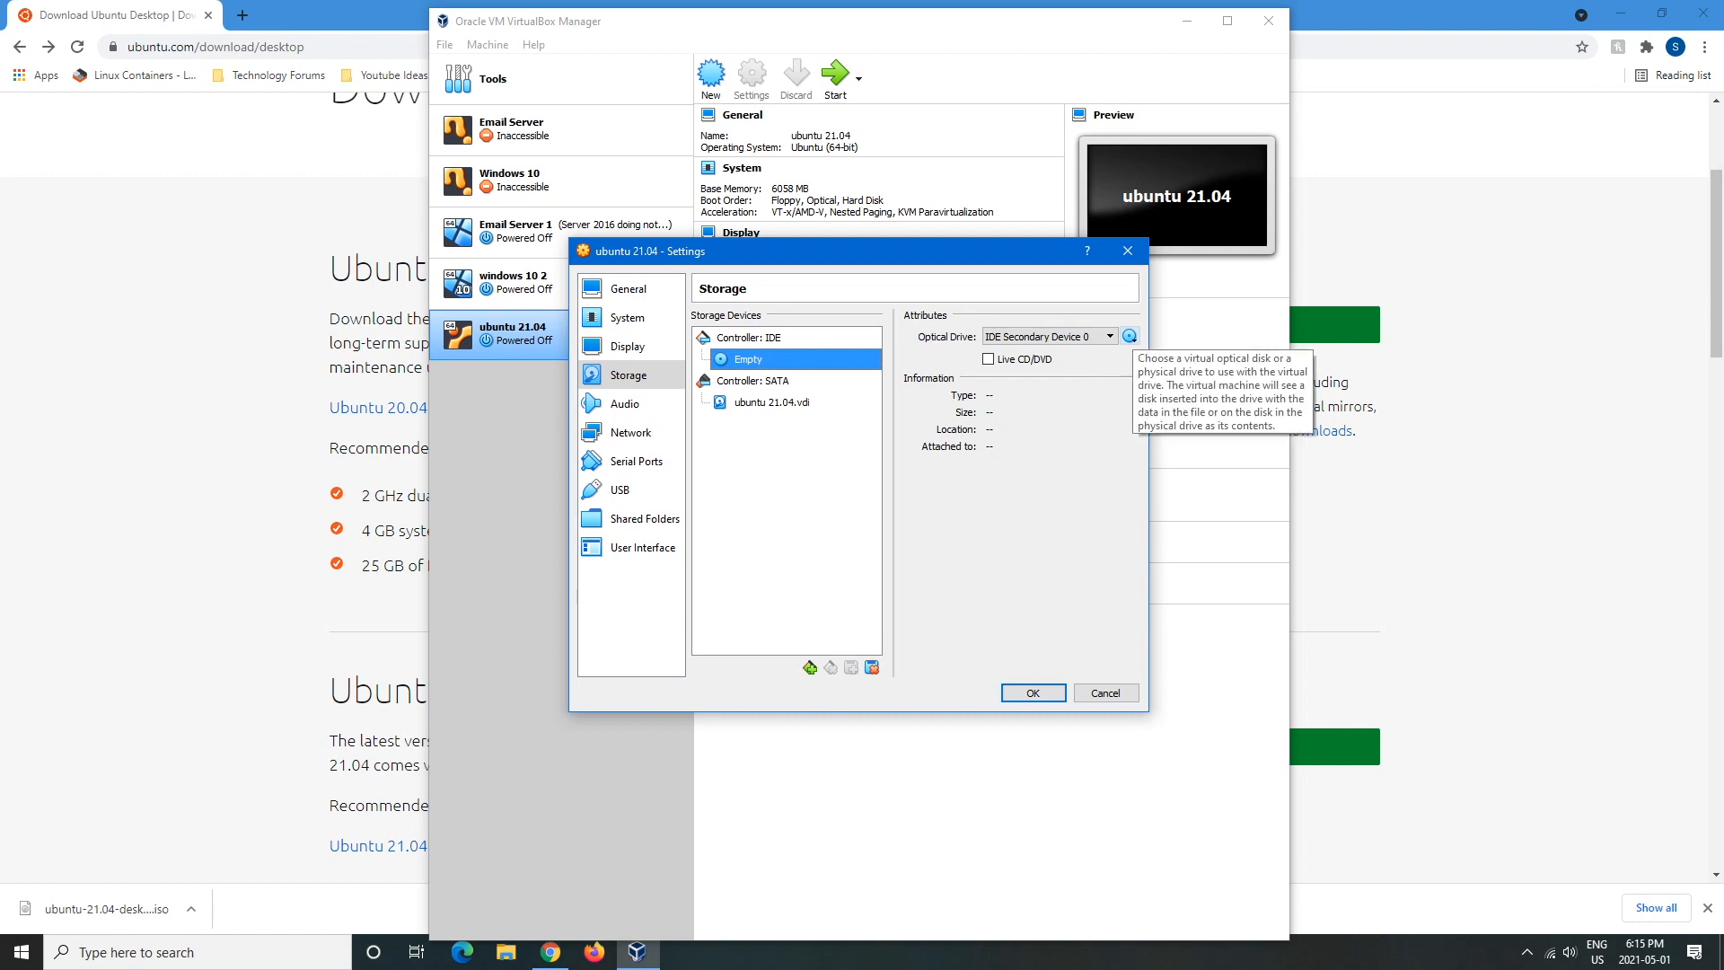
{"action": "left_click", "coordinate": [1129, 335]}
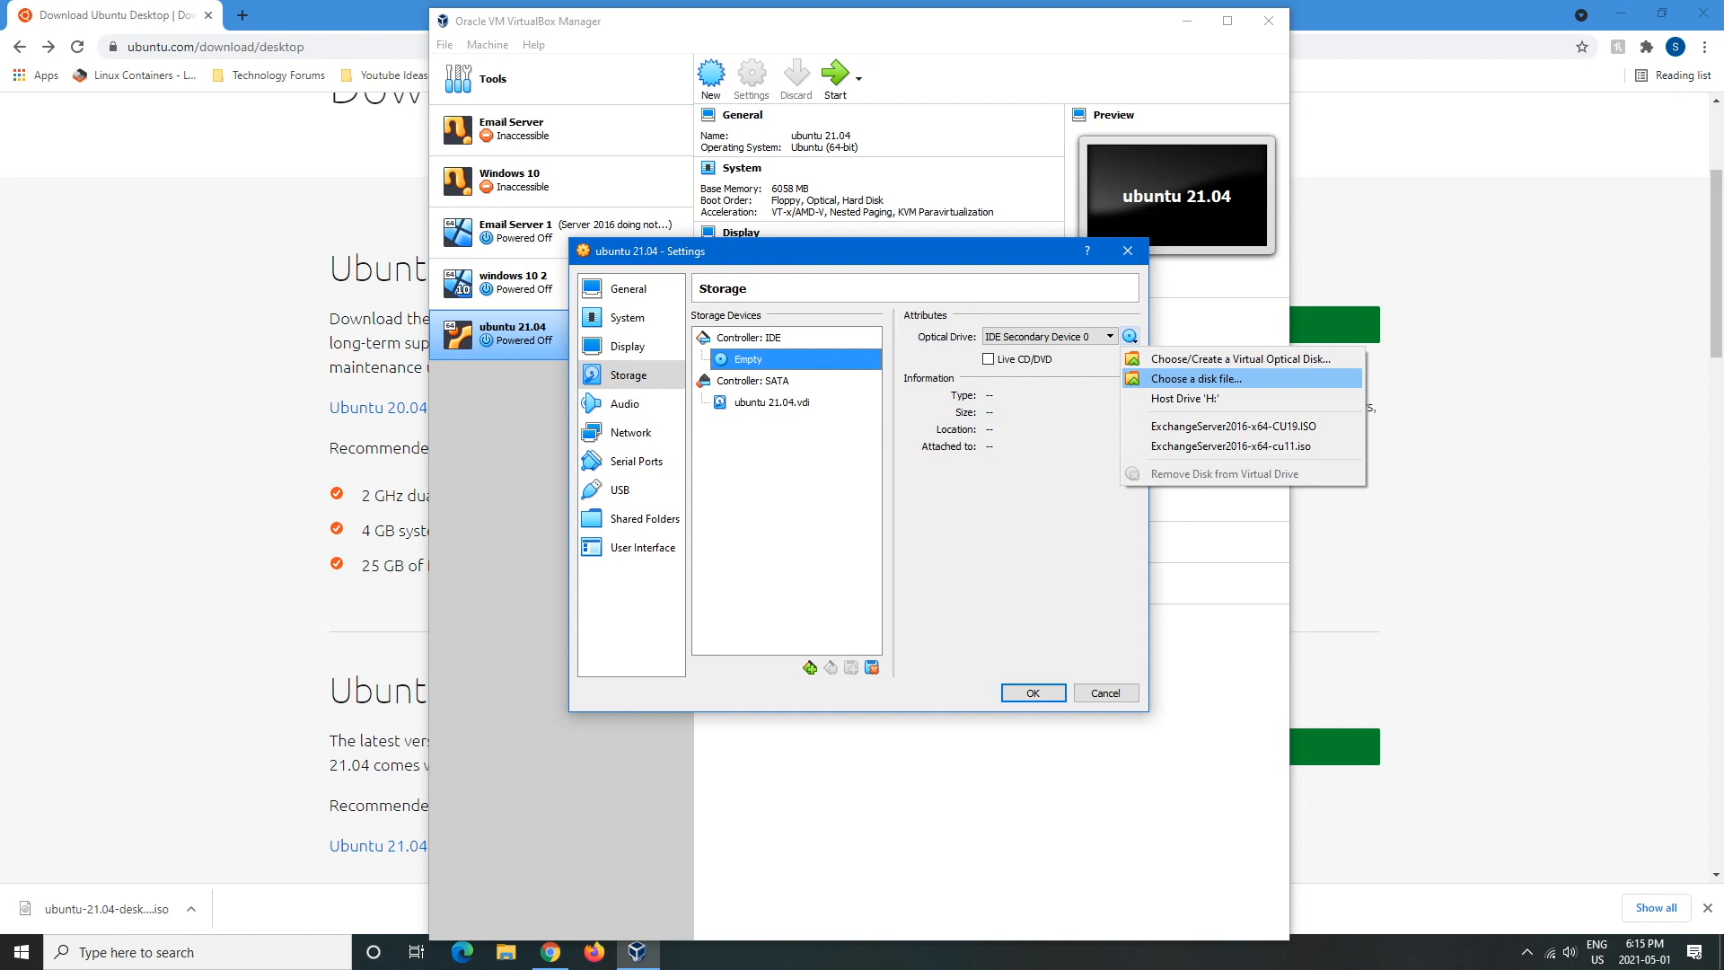
- Attach ubuntu-21.04-desktop-amd64.iso from the Desktop to the optical drive and save with OK
{"action": "left_click", "coordinate": [1196, 378]}
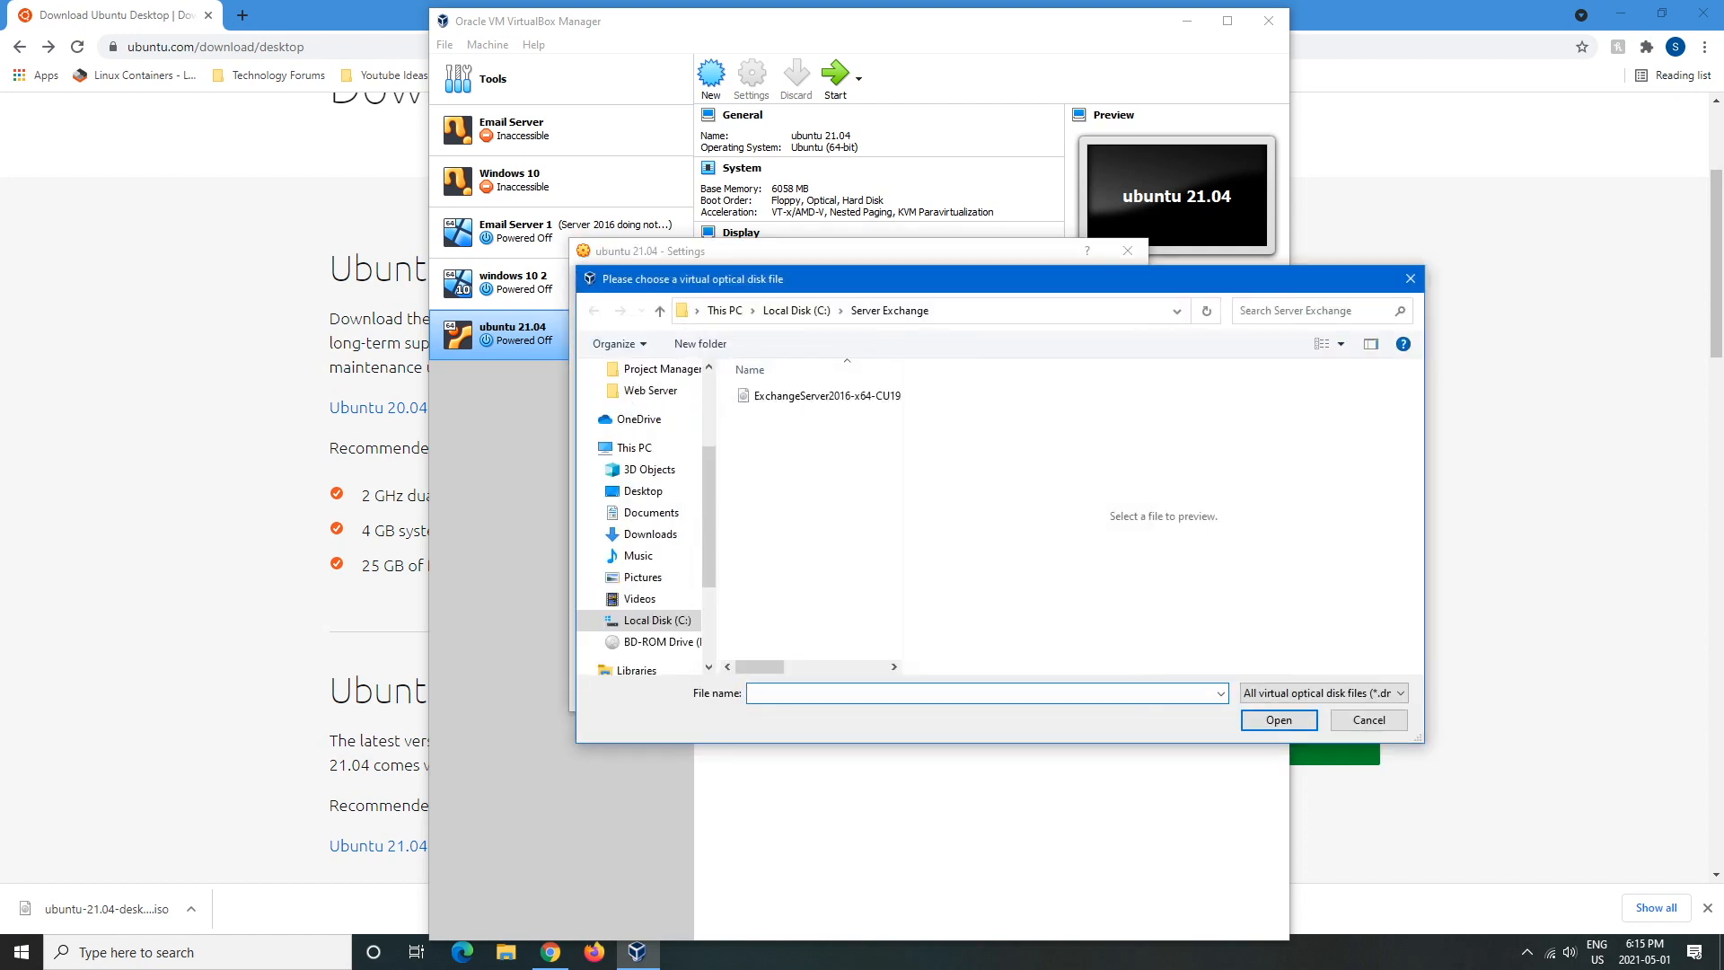
{"action": "scroll", "coordinate": [639, 512], "scroll_direction": "up", "scroll_amount": 3}
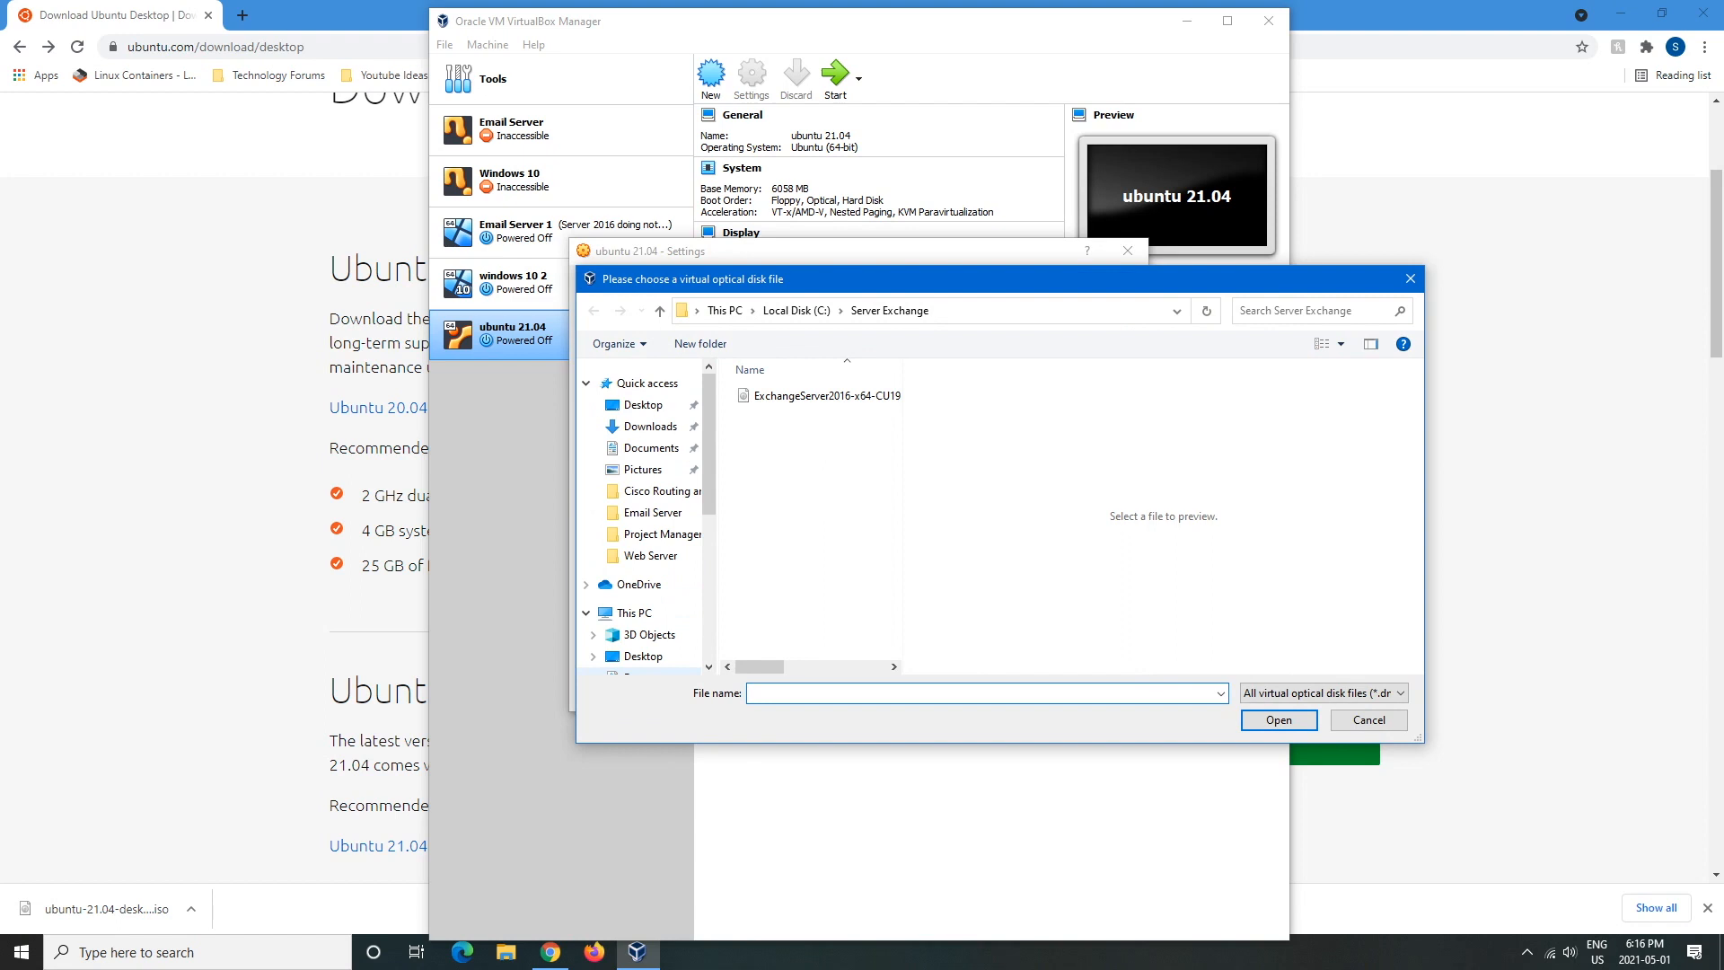
{"action": "left_click", "coordinate": [643, 405]}
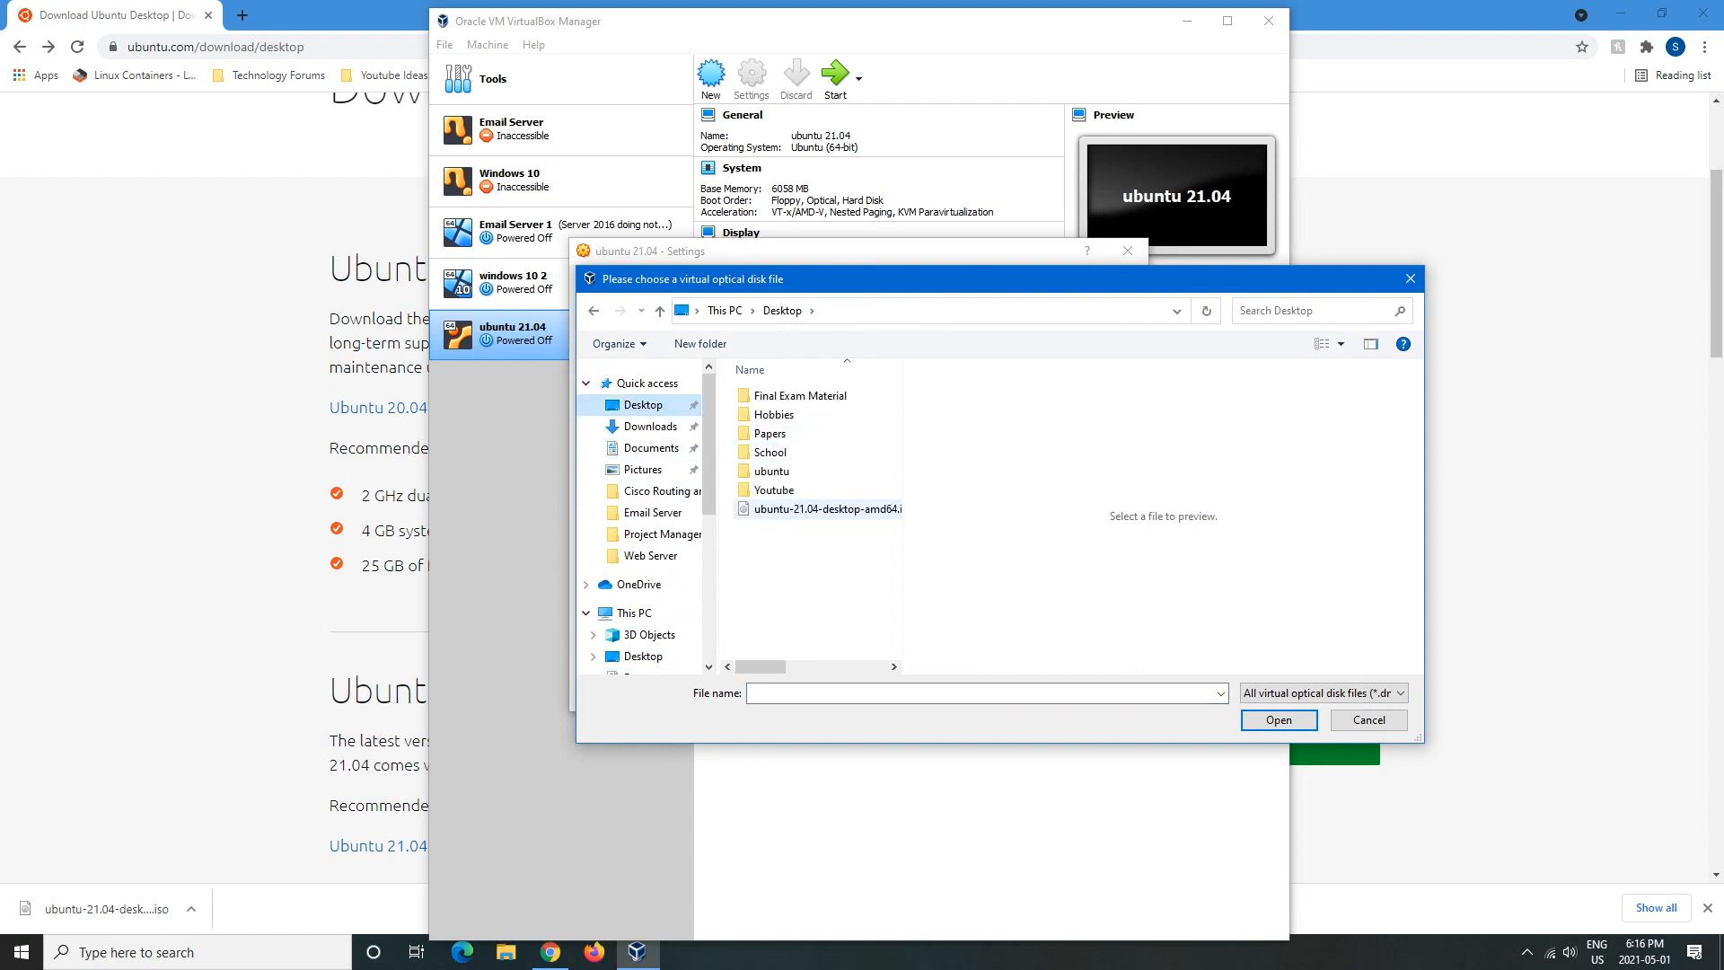
{"action": "left_click", "coordinate": [826, 509]}
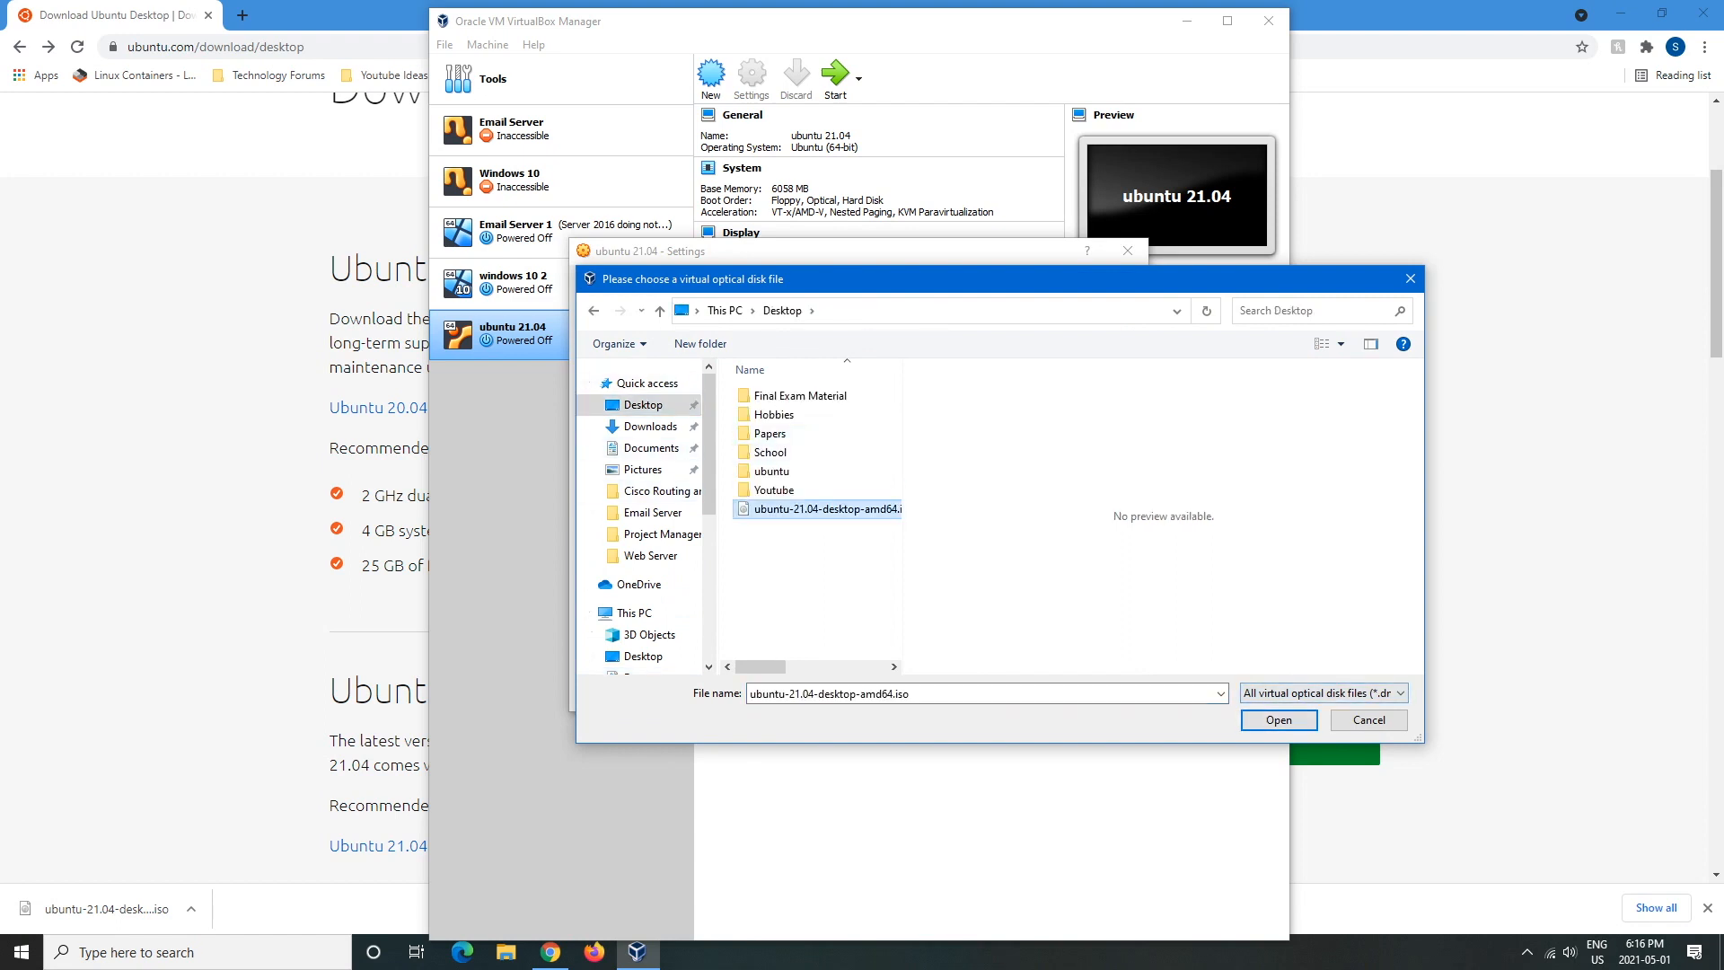
{"action": "left_click", "coordinate": [1278, 719]}
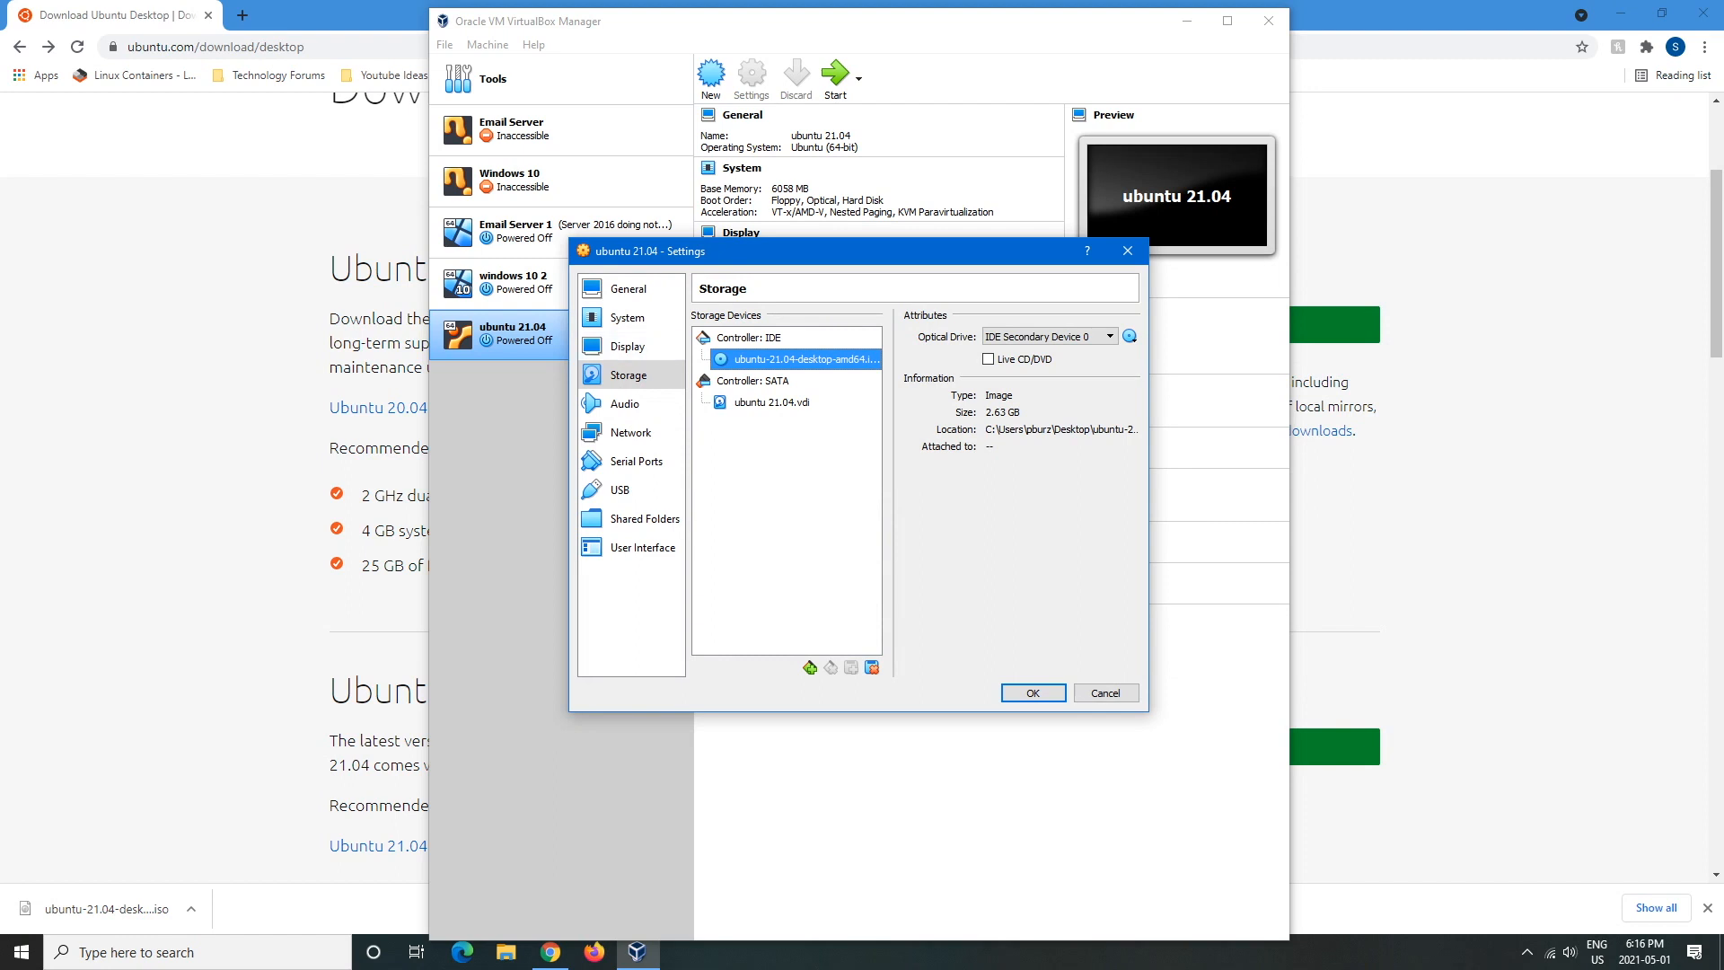
{"action": "left_click", "coordinate": [1032, 692]}
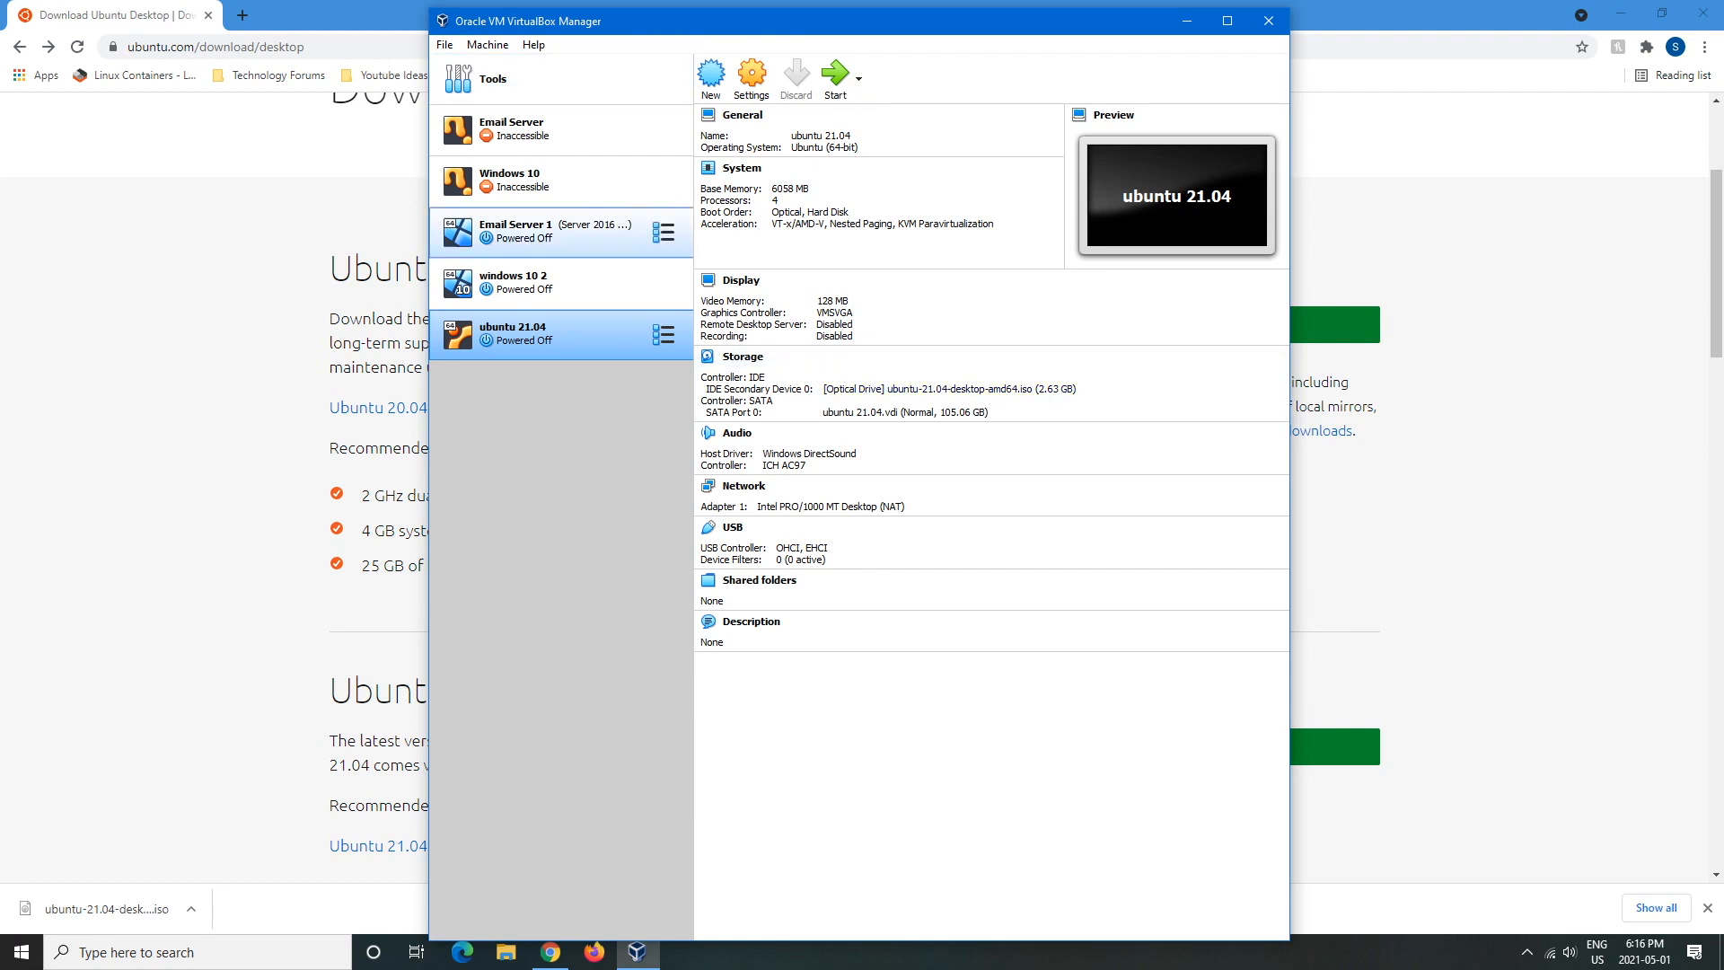
{"action": "left_click", "coordinate": [835, 79]}
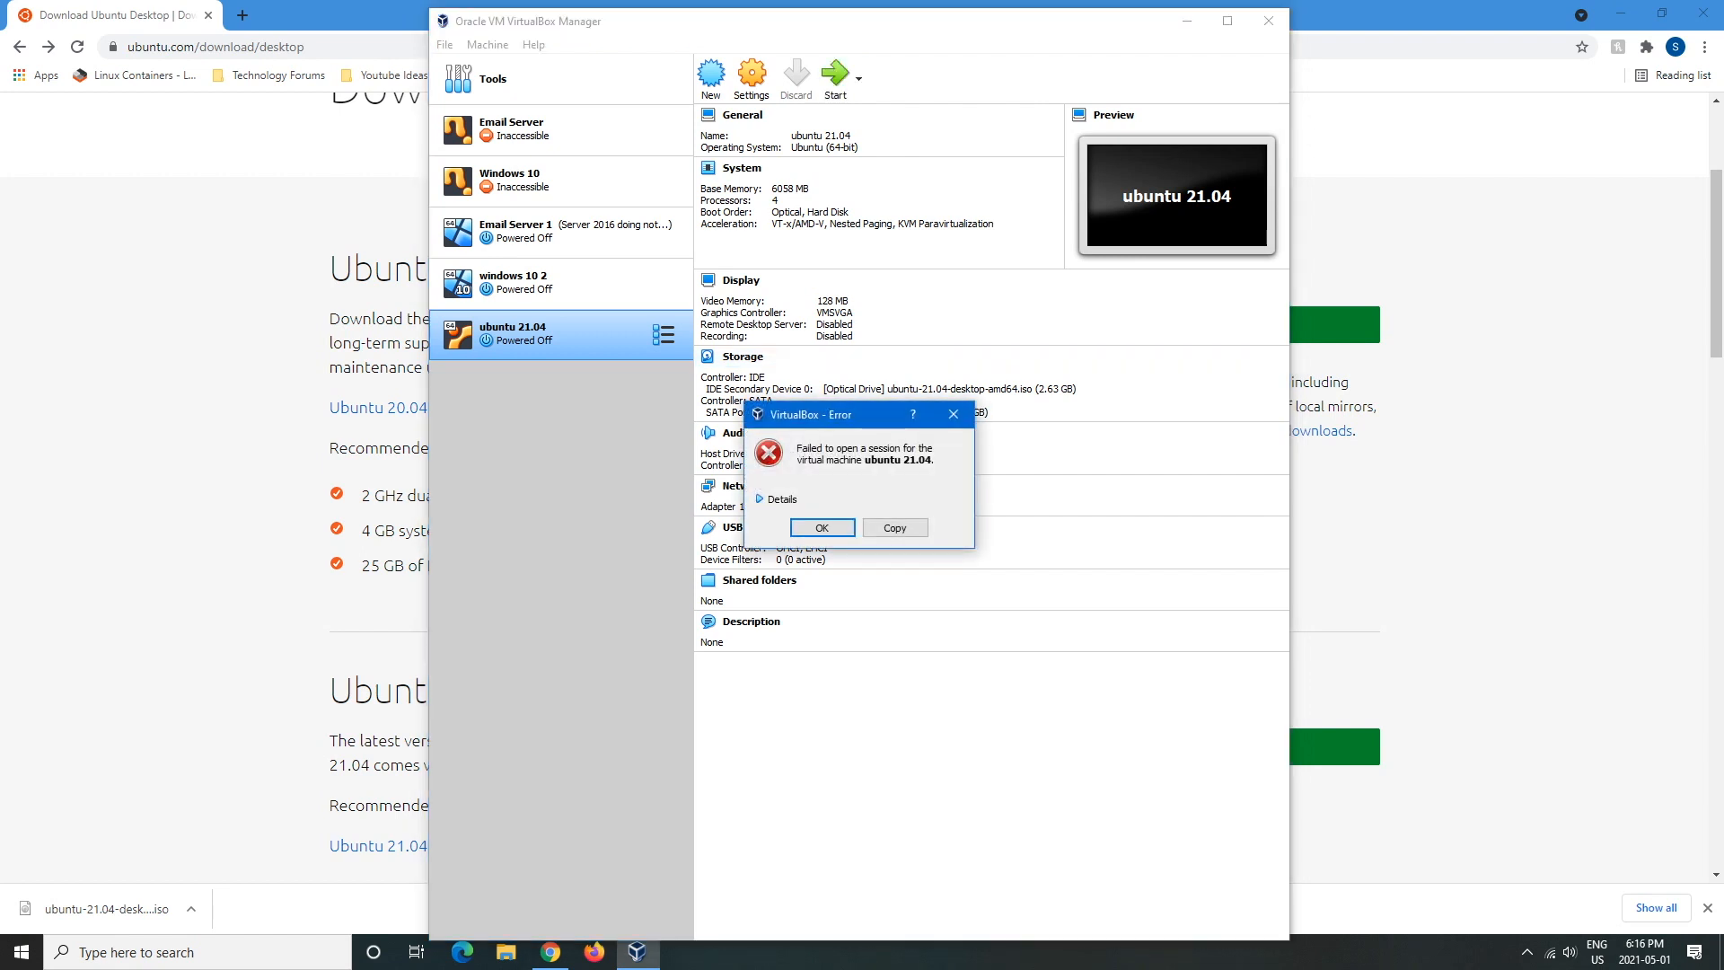
{"action": "left_click", "coordinate": [776, 499]}
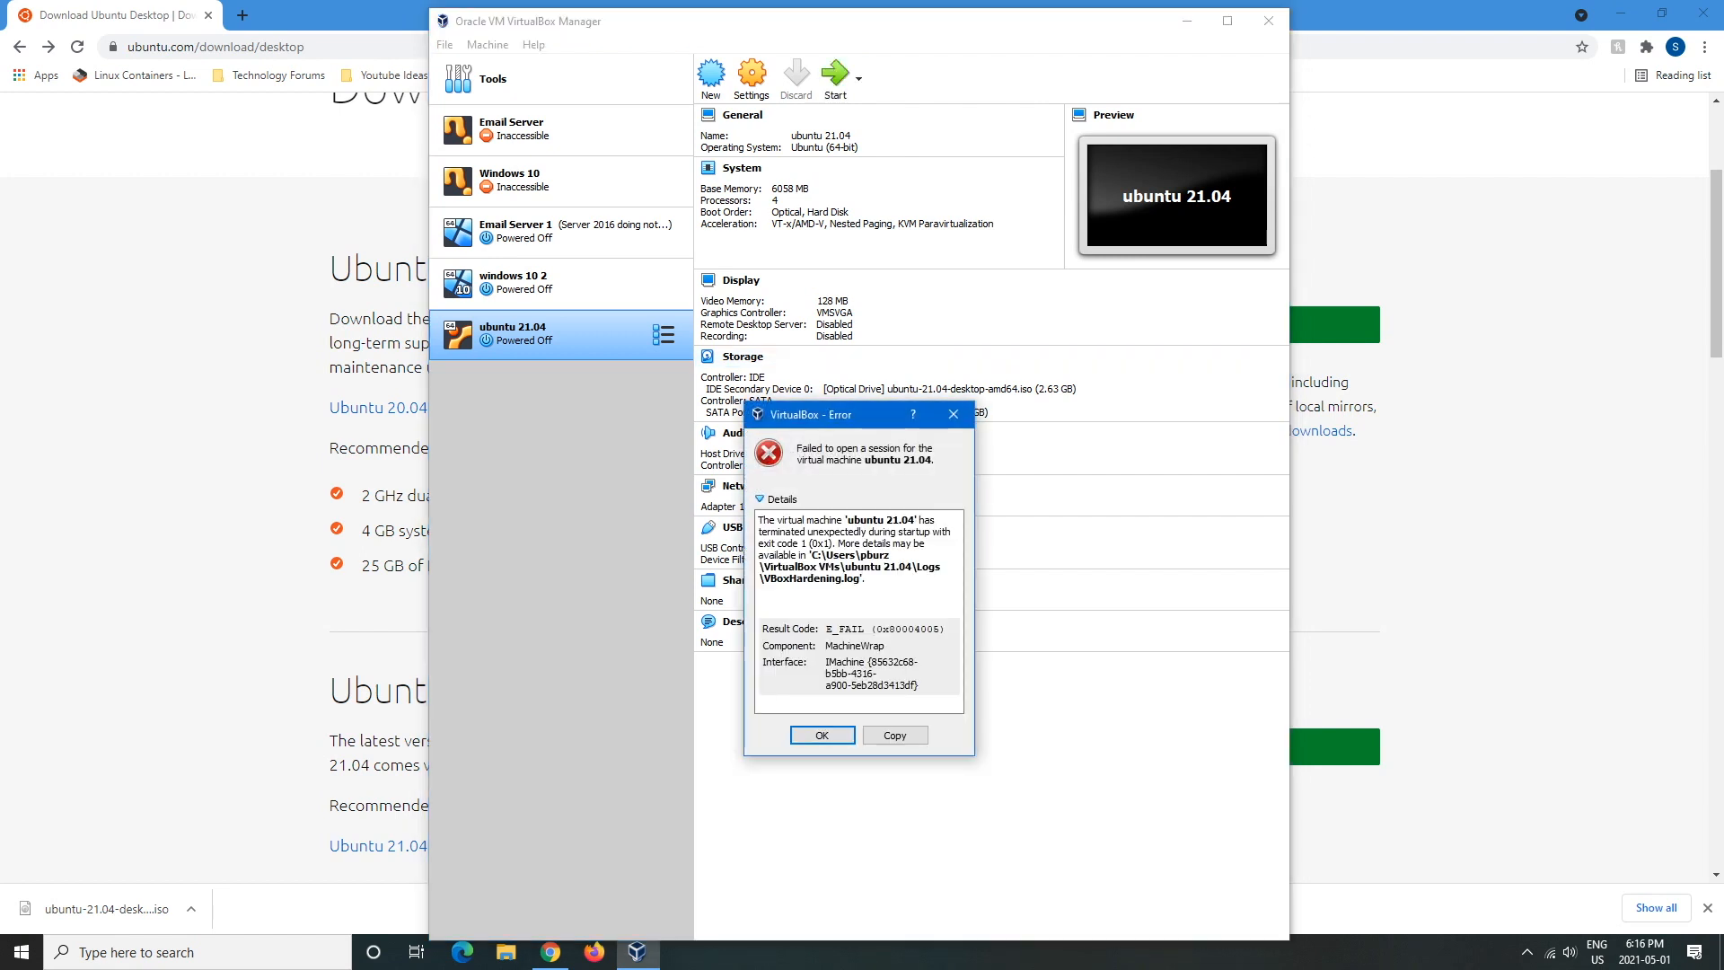
{"action": "left_click", "coordinate": [777, 499]}
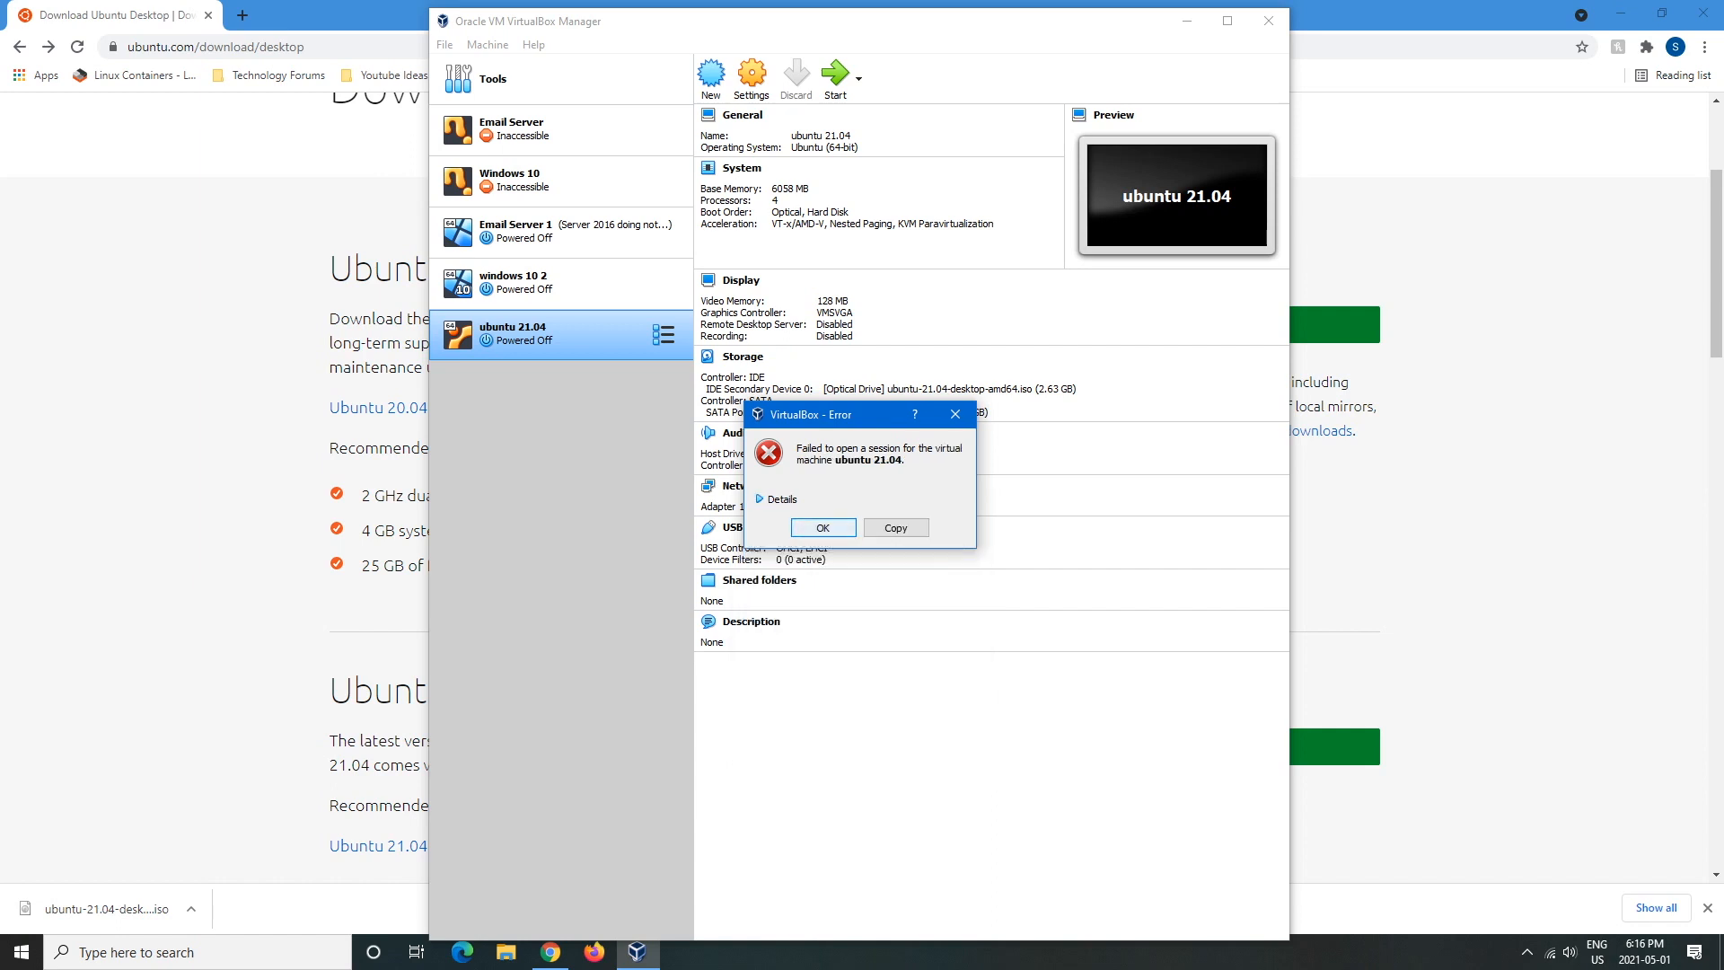
{"action": "key", "text": "Return"}
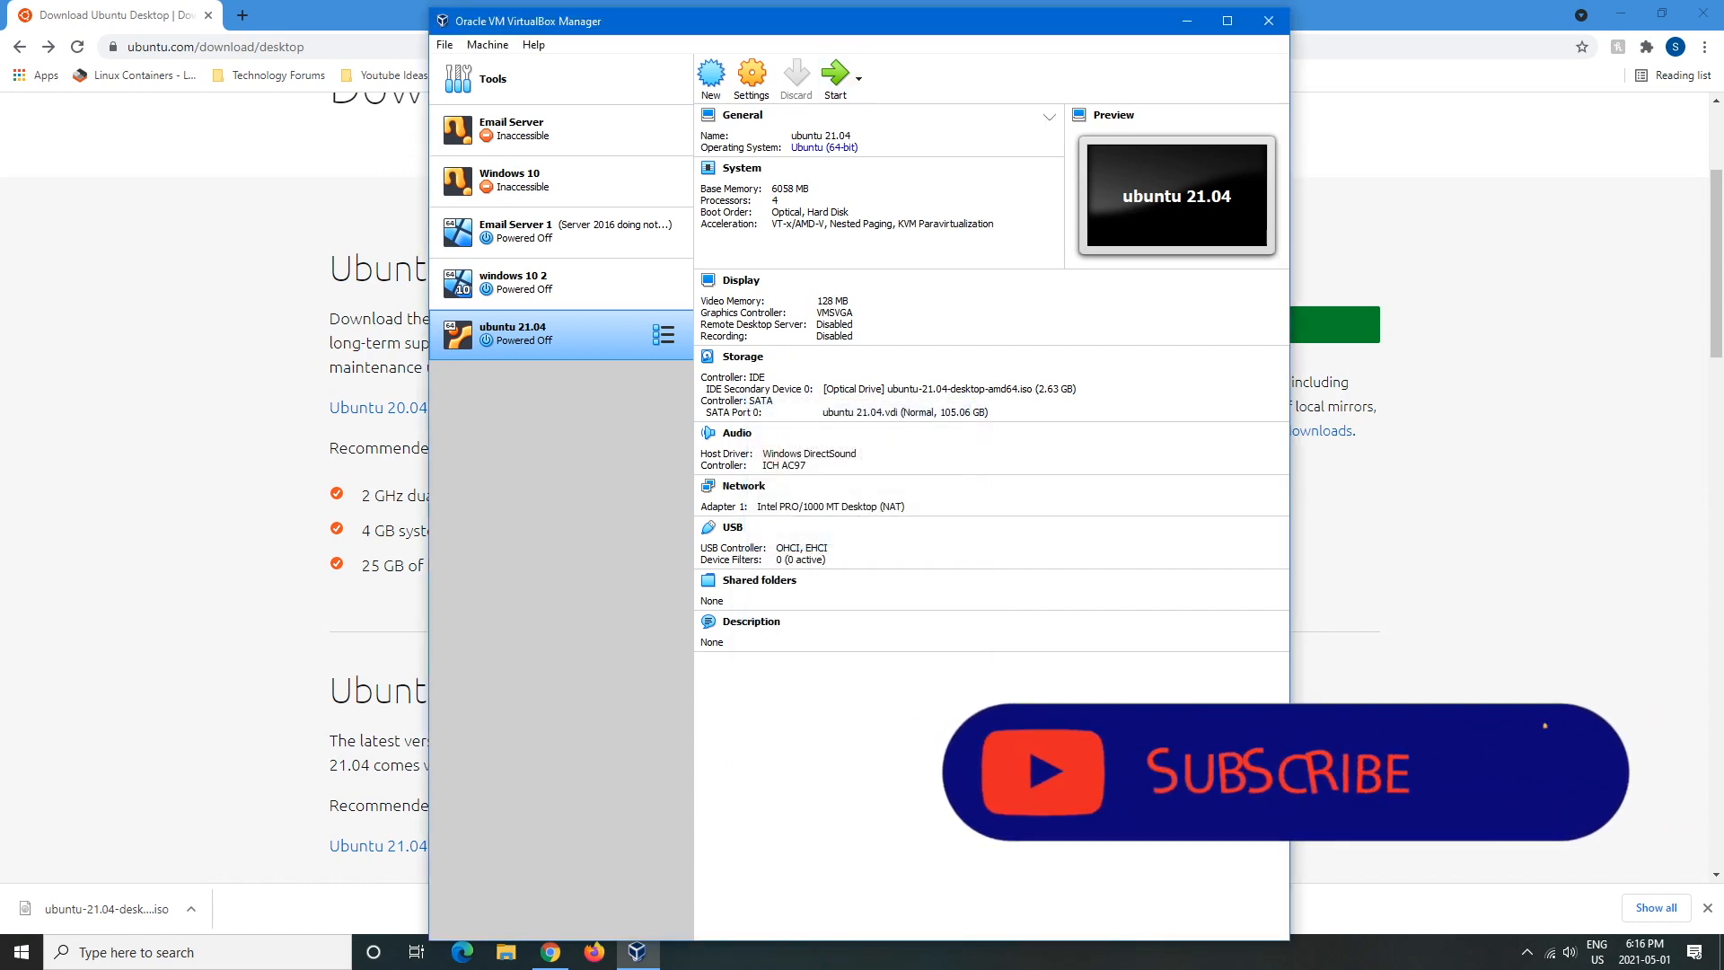
- Headless-start ubuntu 21.04, show its window, and choose ubuntu-21.04-desktop-amd64.iso as the start-up disk
{"action": "left_click", "coordinate": [859, 79]}
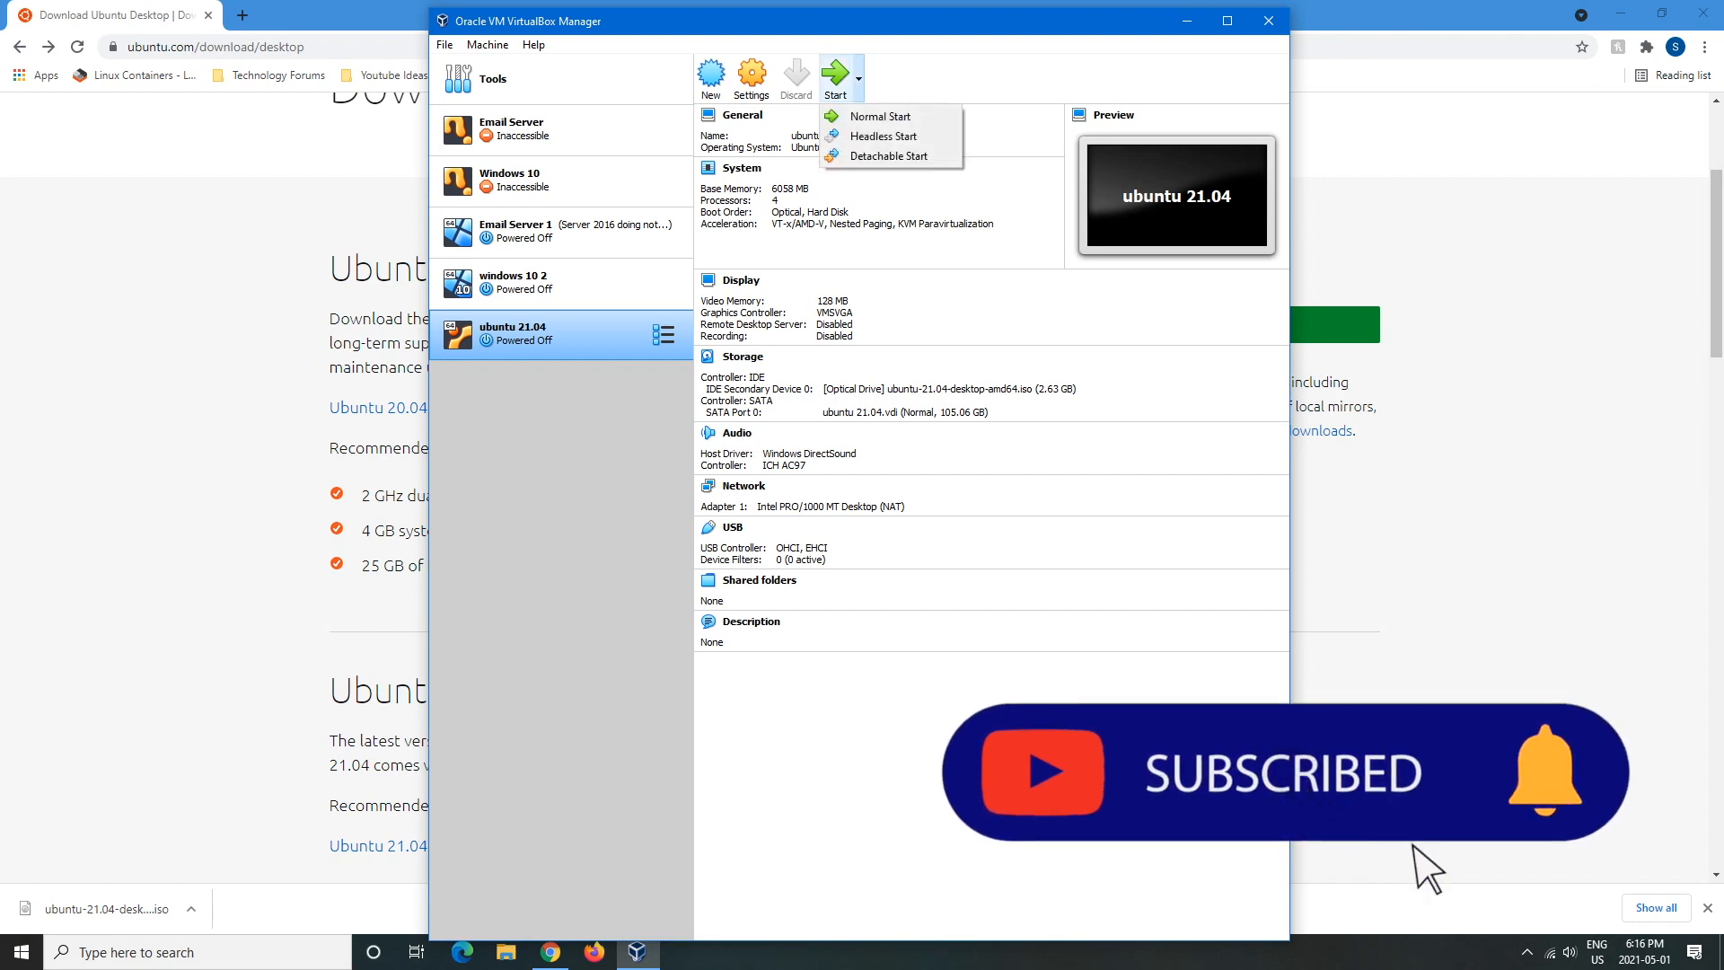
{"action": "left_click", "coordinate": [883, 135]}
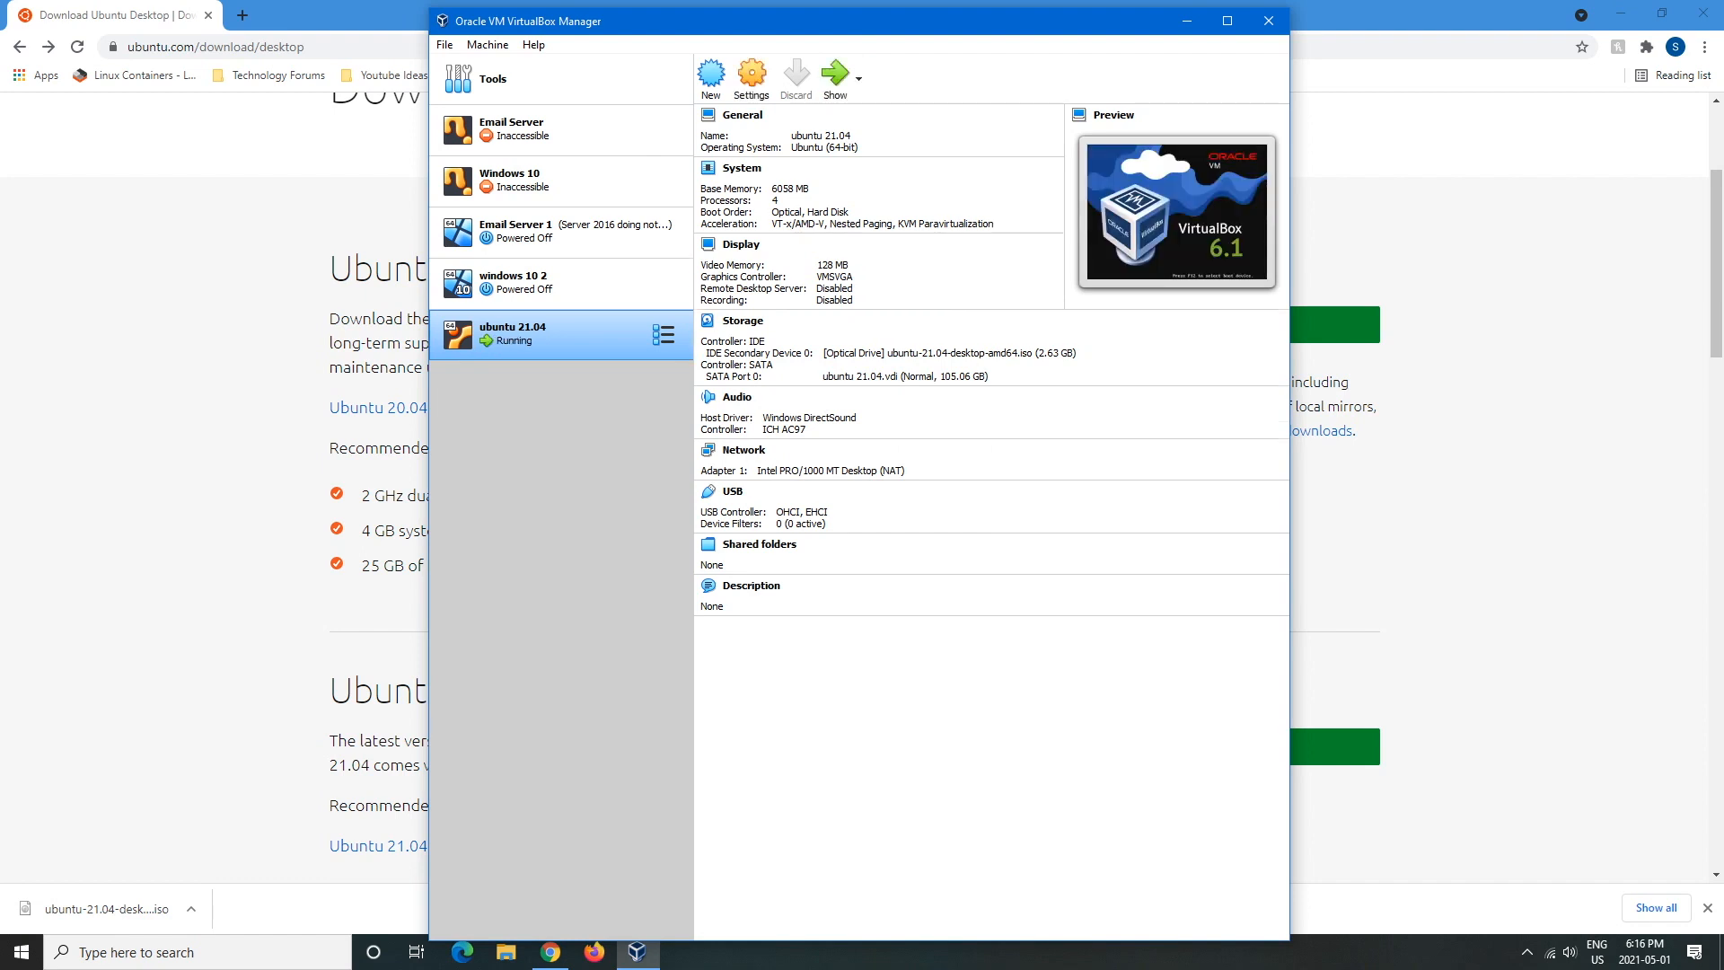
{"action": "left_click", "coordinate": [836, 79]}
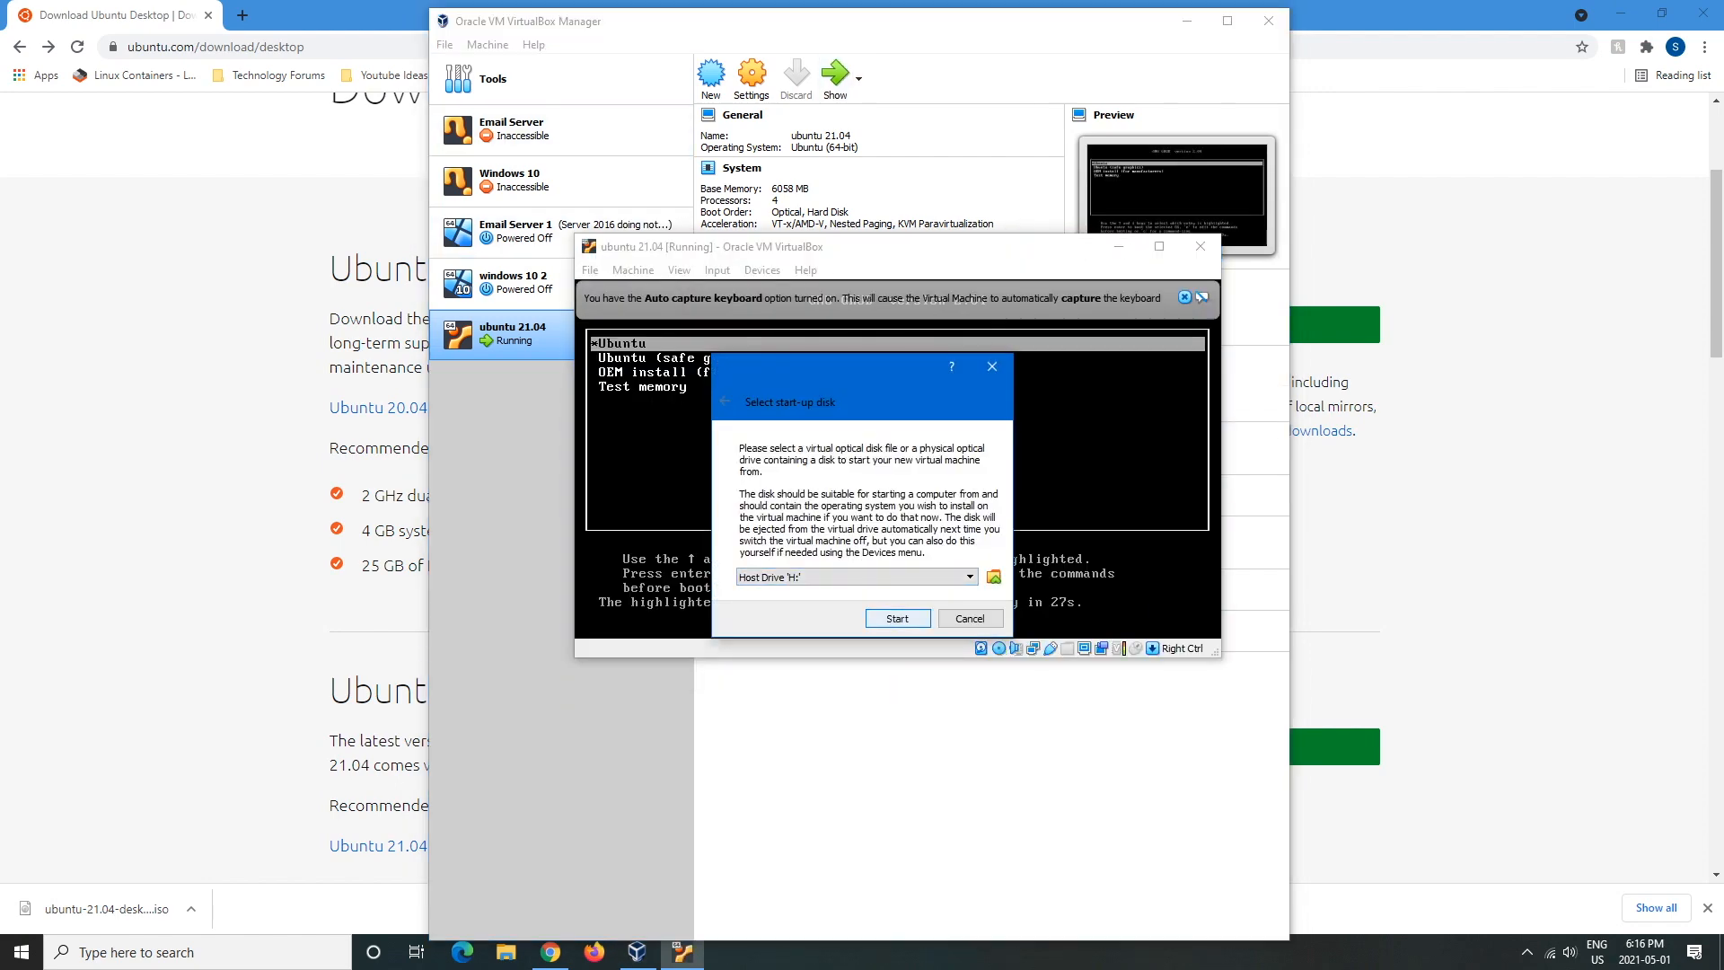
{"action": "left_click", "coordinate": [857, 577]}
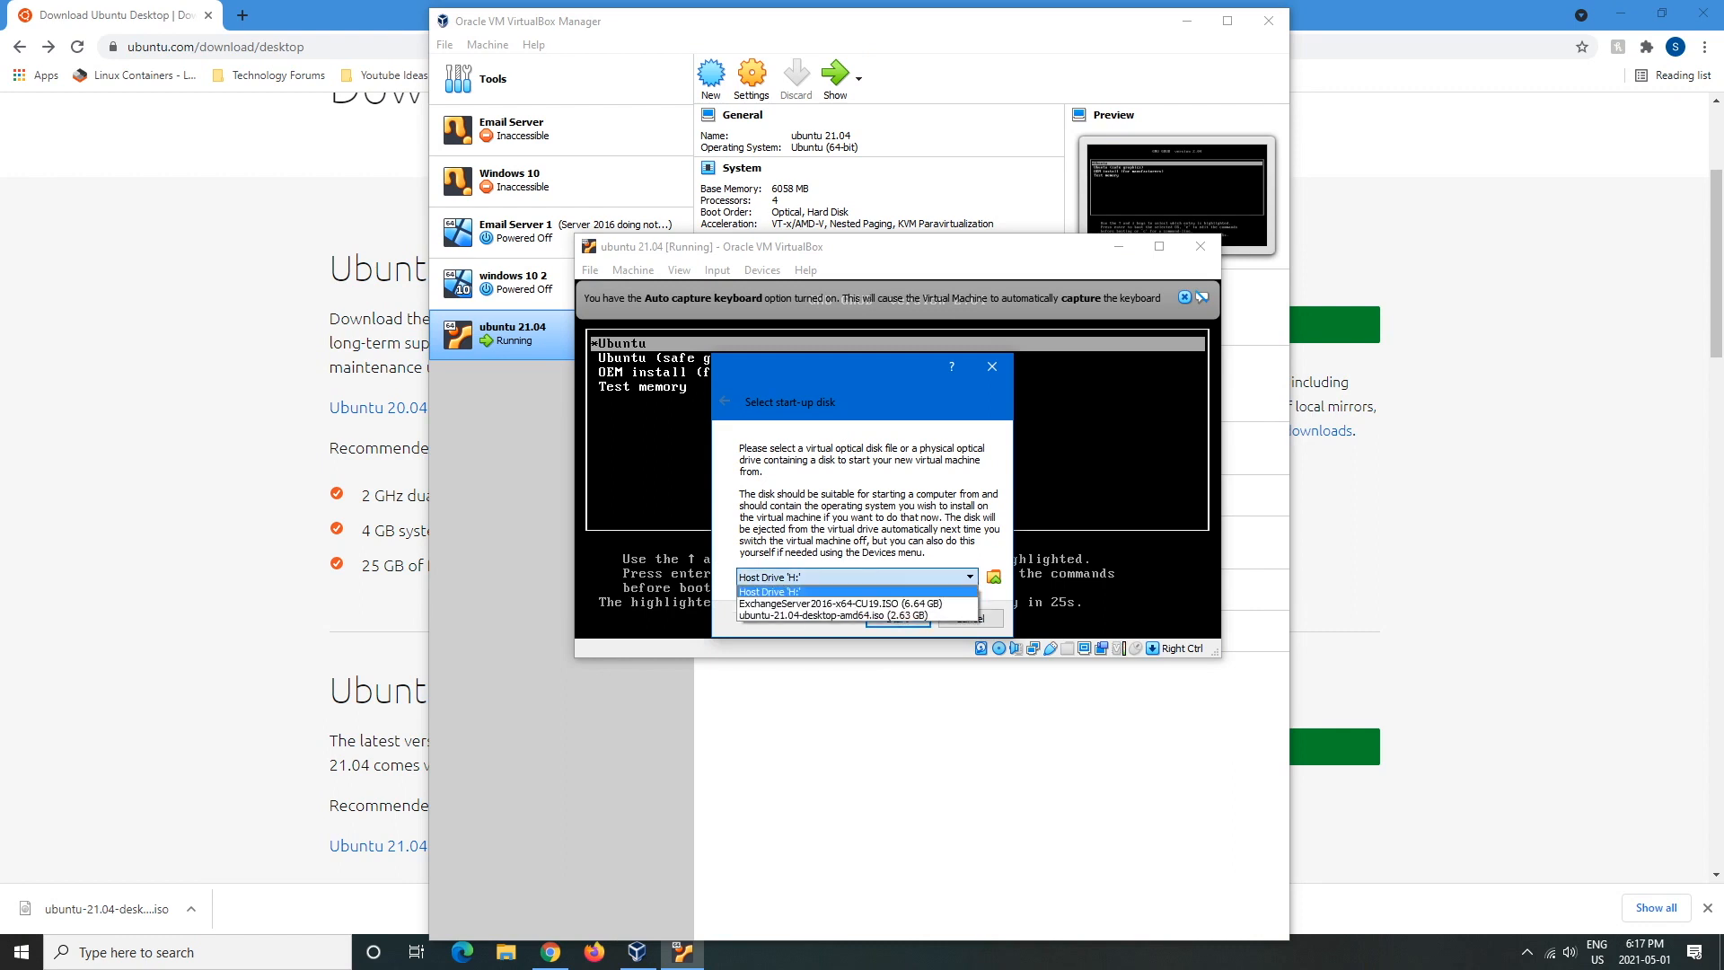
{"action": "key", "text": "Down"}
{"action": "key", "text": "Down"}
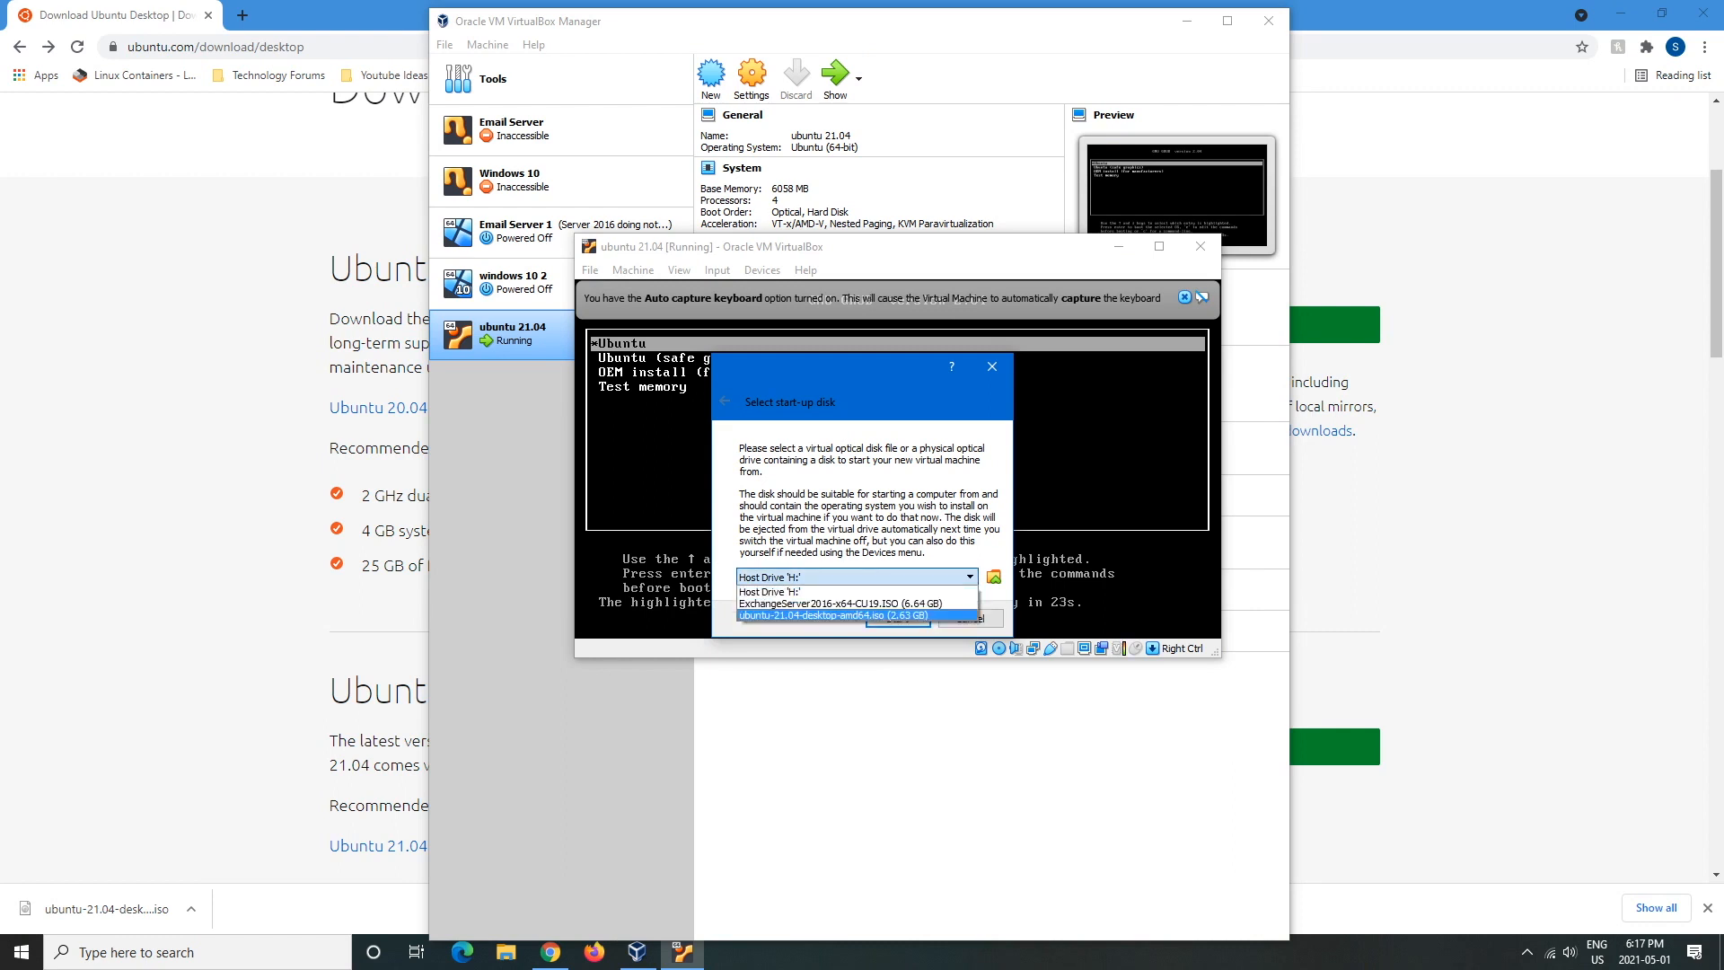
{"action": "key", "text": "Return"}
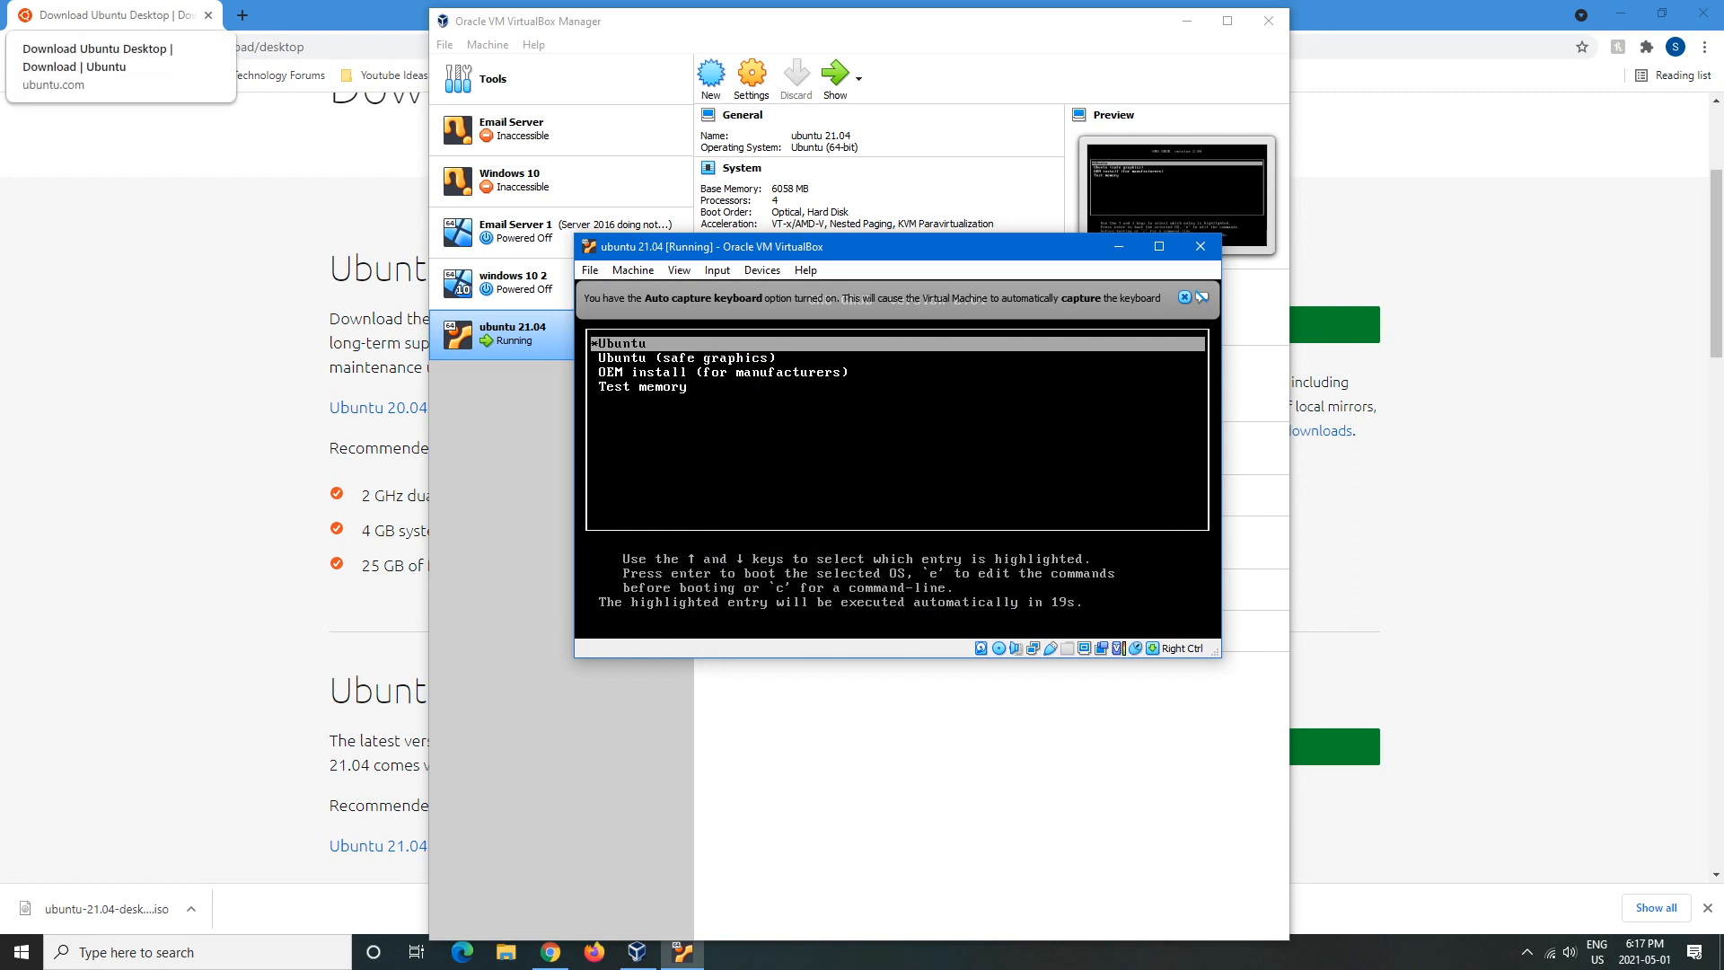
- Try the default Ubuntu boot entry, dismiss the errors, then boot Ubuntu (safe graphics)
{"action": "key", "text": "Down"}
{"action": "key", "text": "Up"}
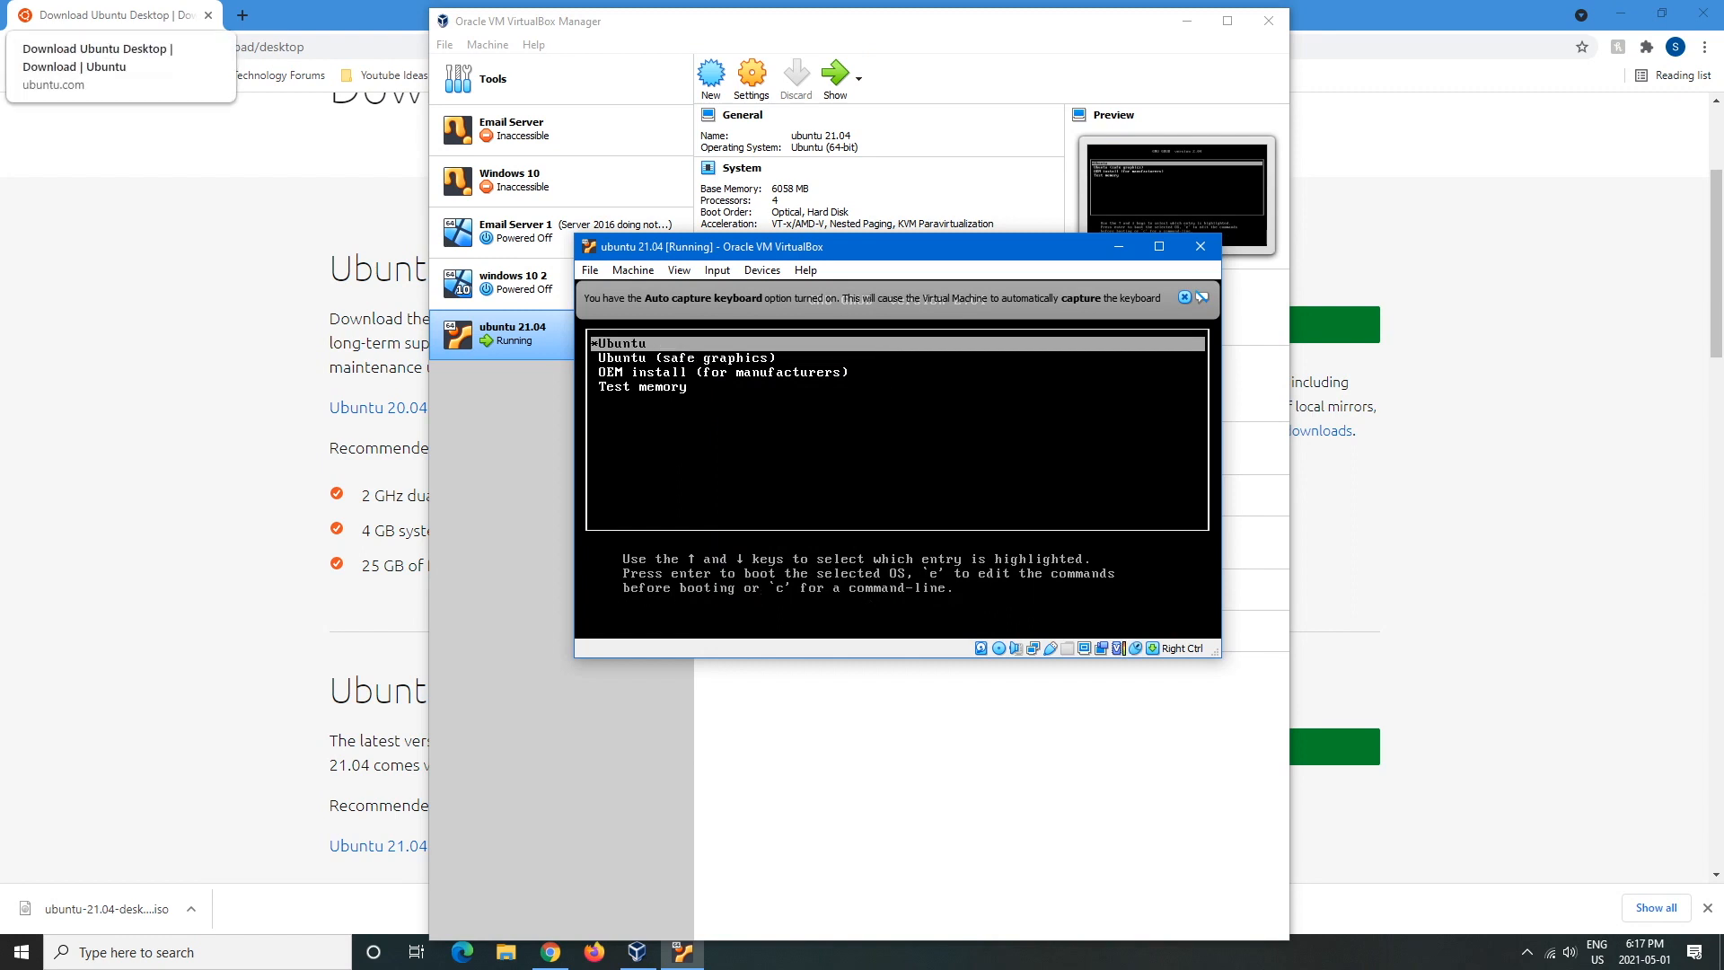
{"action": "key", "text": "Return"}
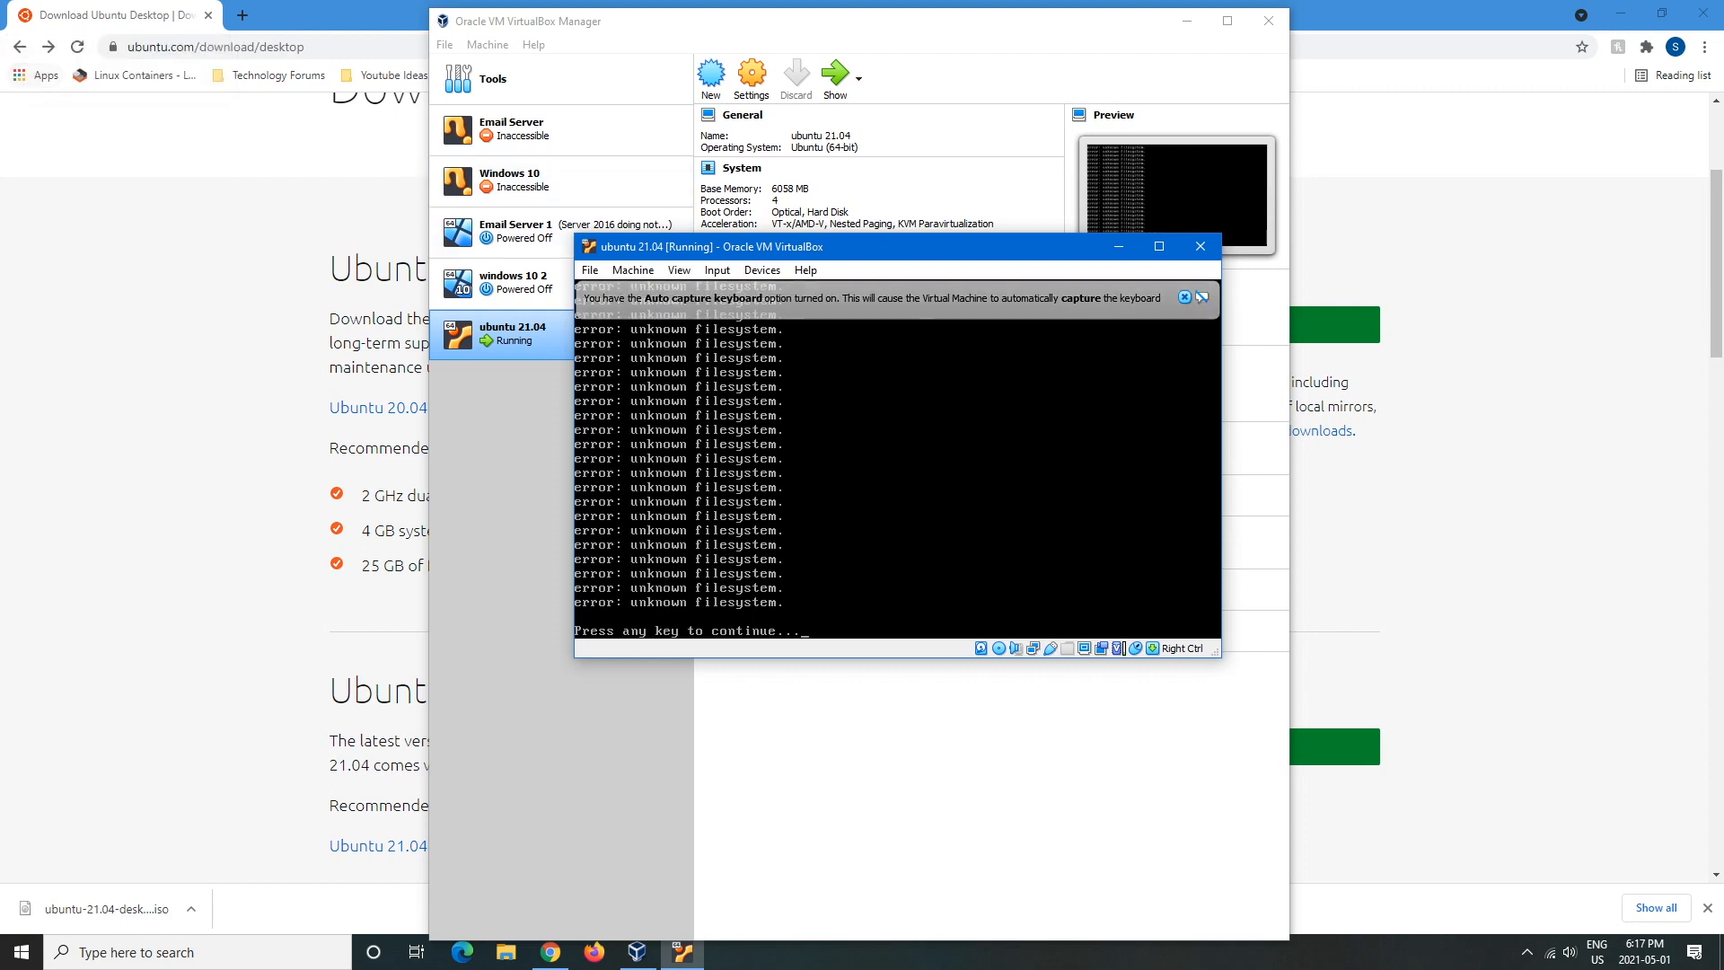
{"action": "key", "text": "Return"}
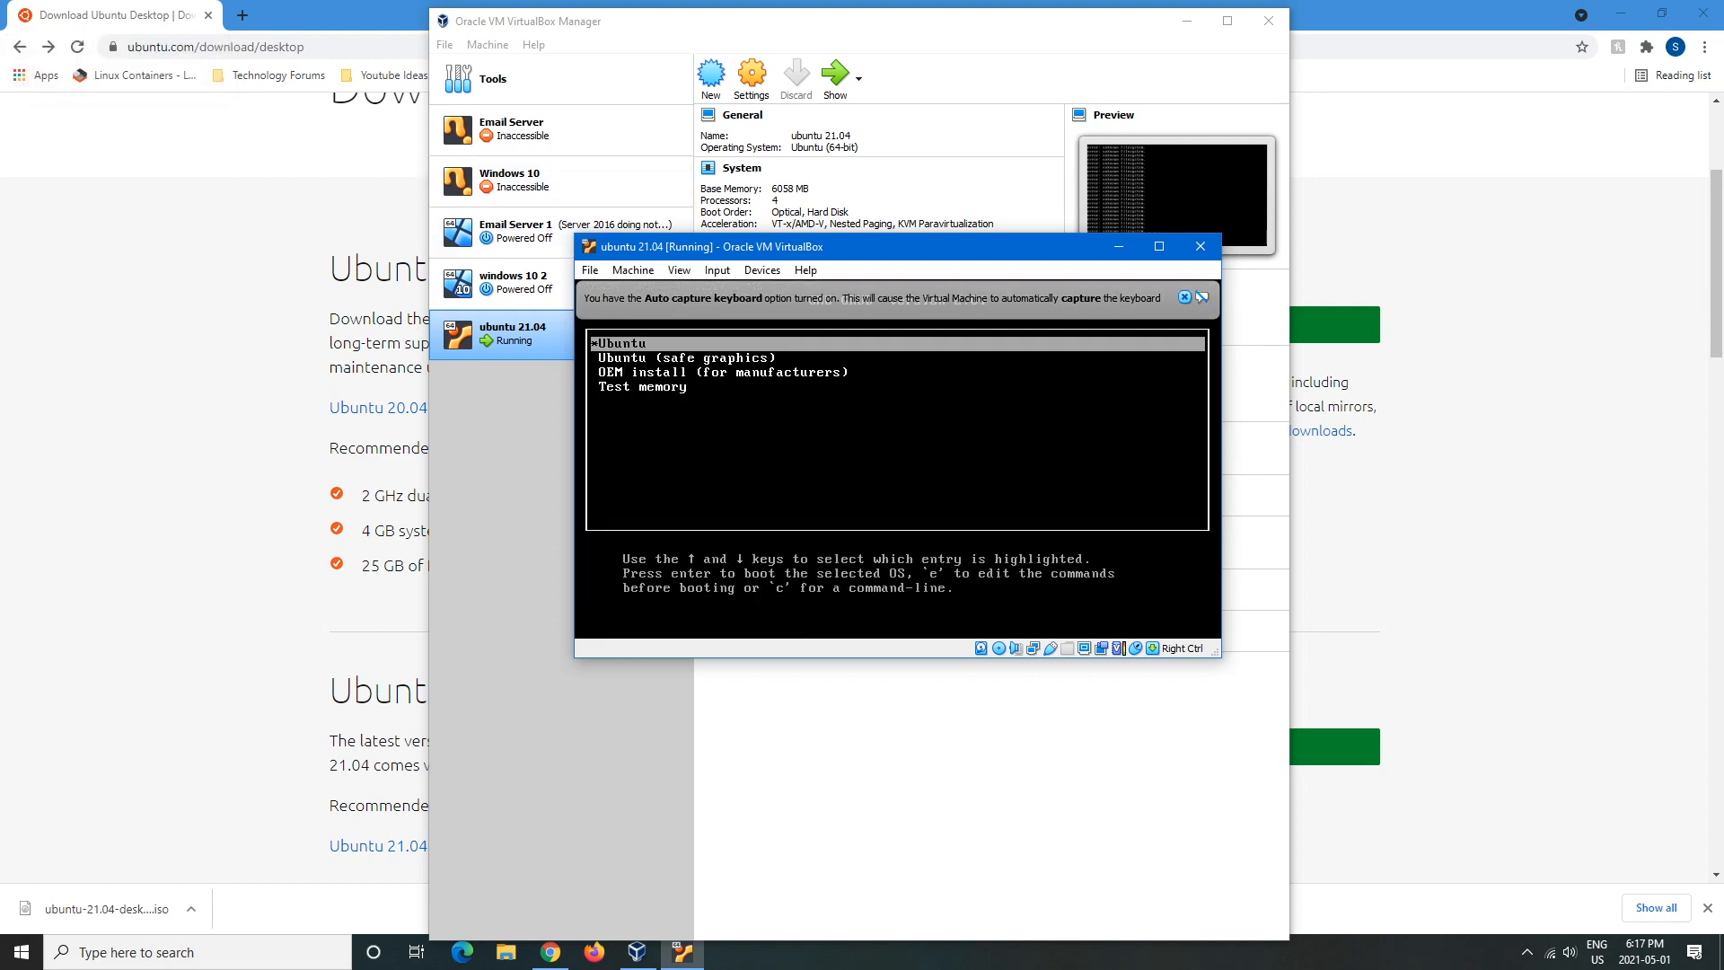
{"action": "key", "text": "Down"}
{"action": "key", "text": "Down"}
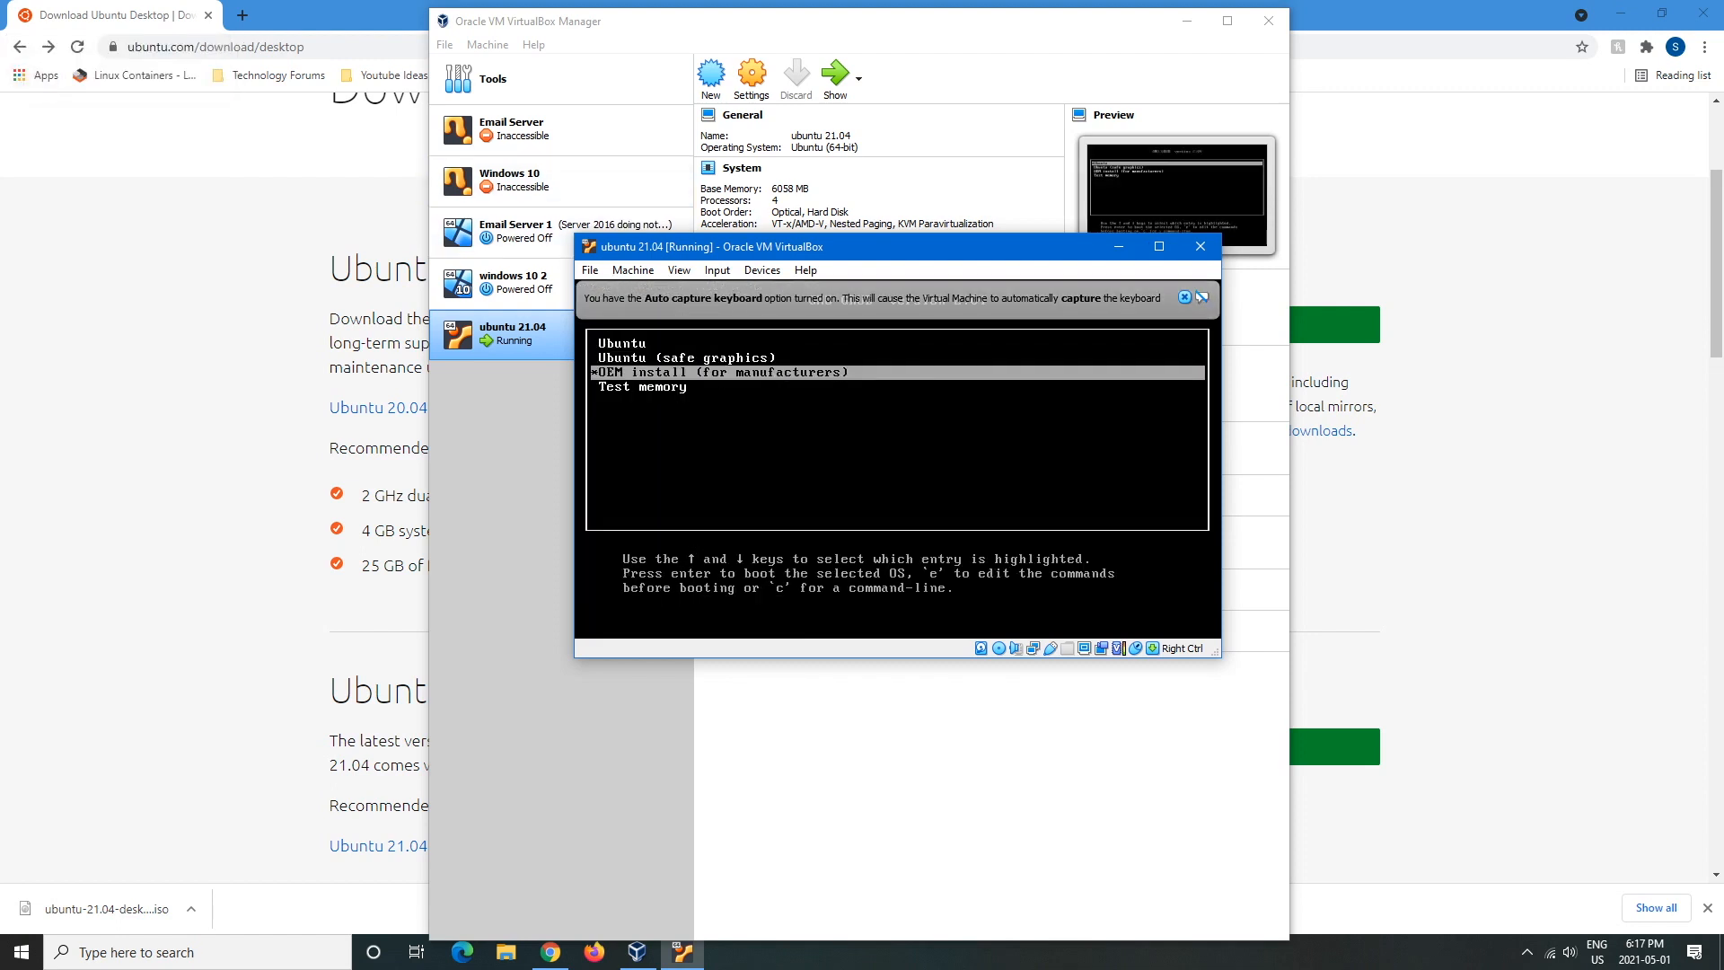
{"action": "key", "text": "Up"}
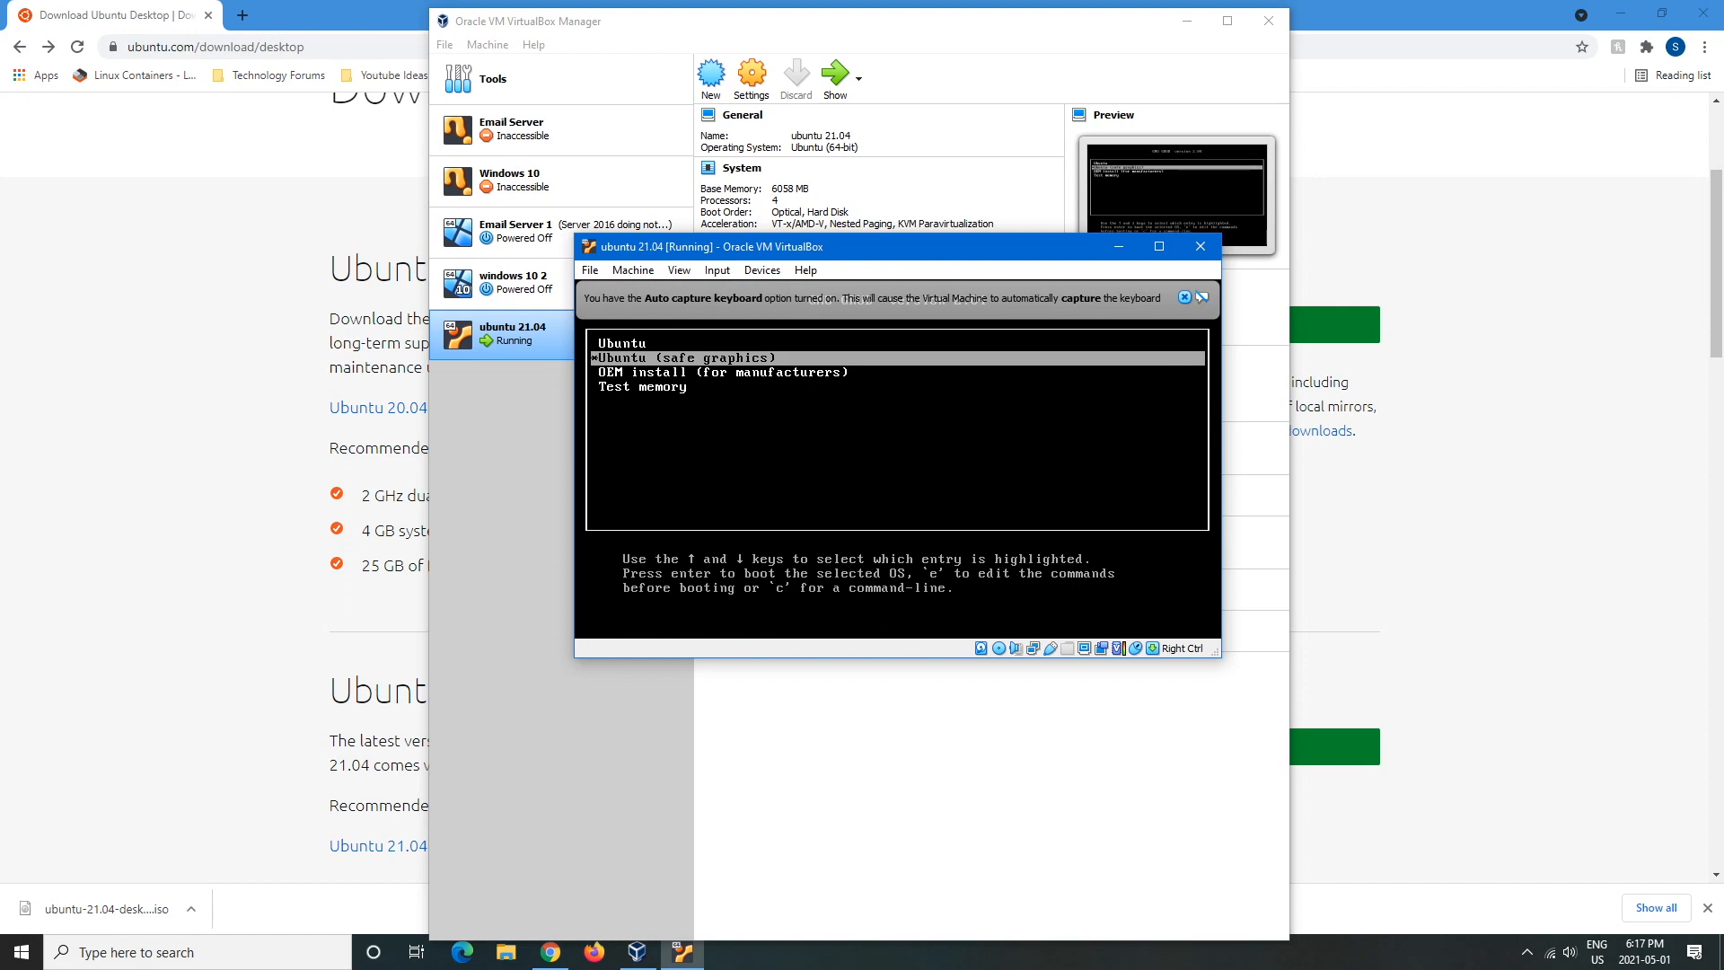
{"action": "key", "text": "Return"}
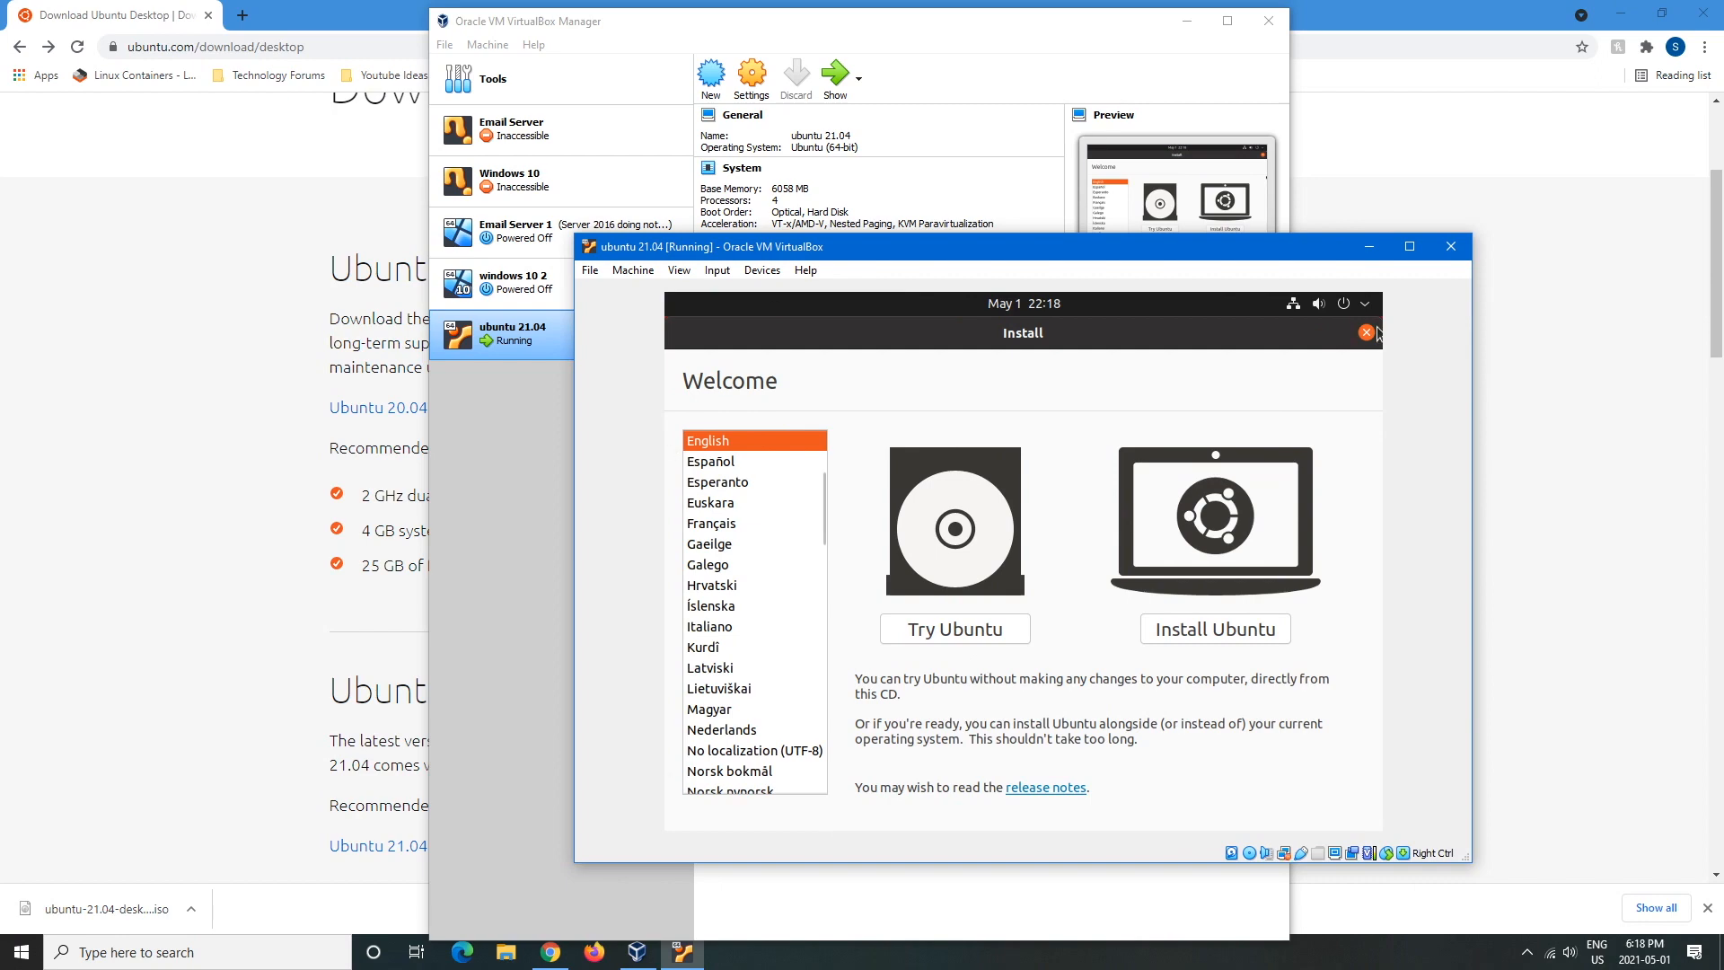
- Maximize the VM window, choose Install Ubuntu, keep English (US) keyboard and Normal installation
{"action": "left_click", "coordinate": [1409, 246]}
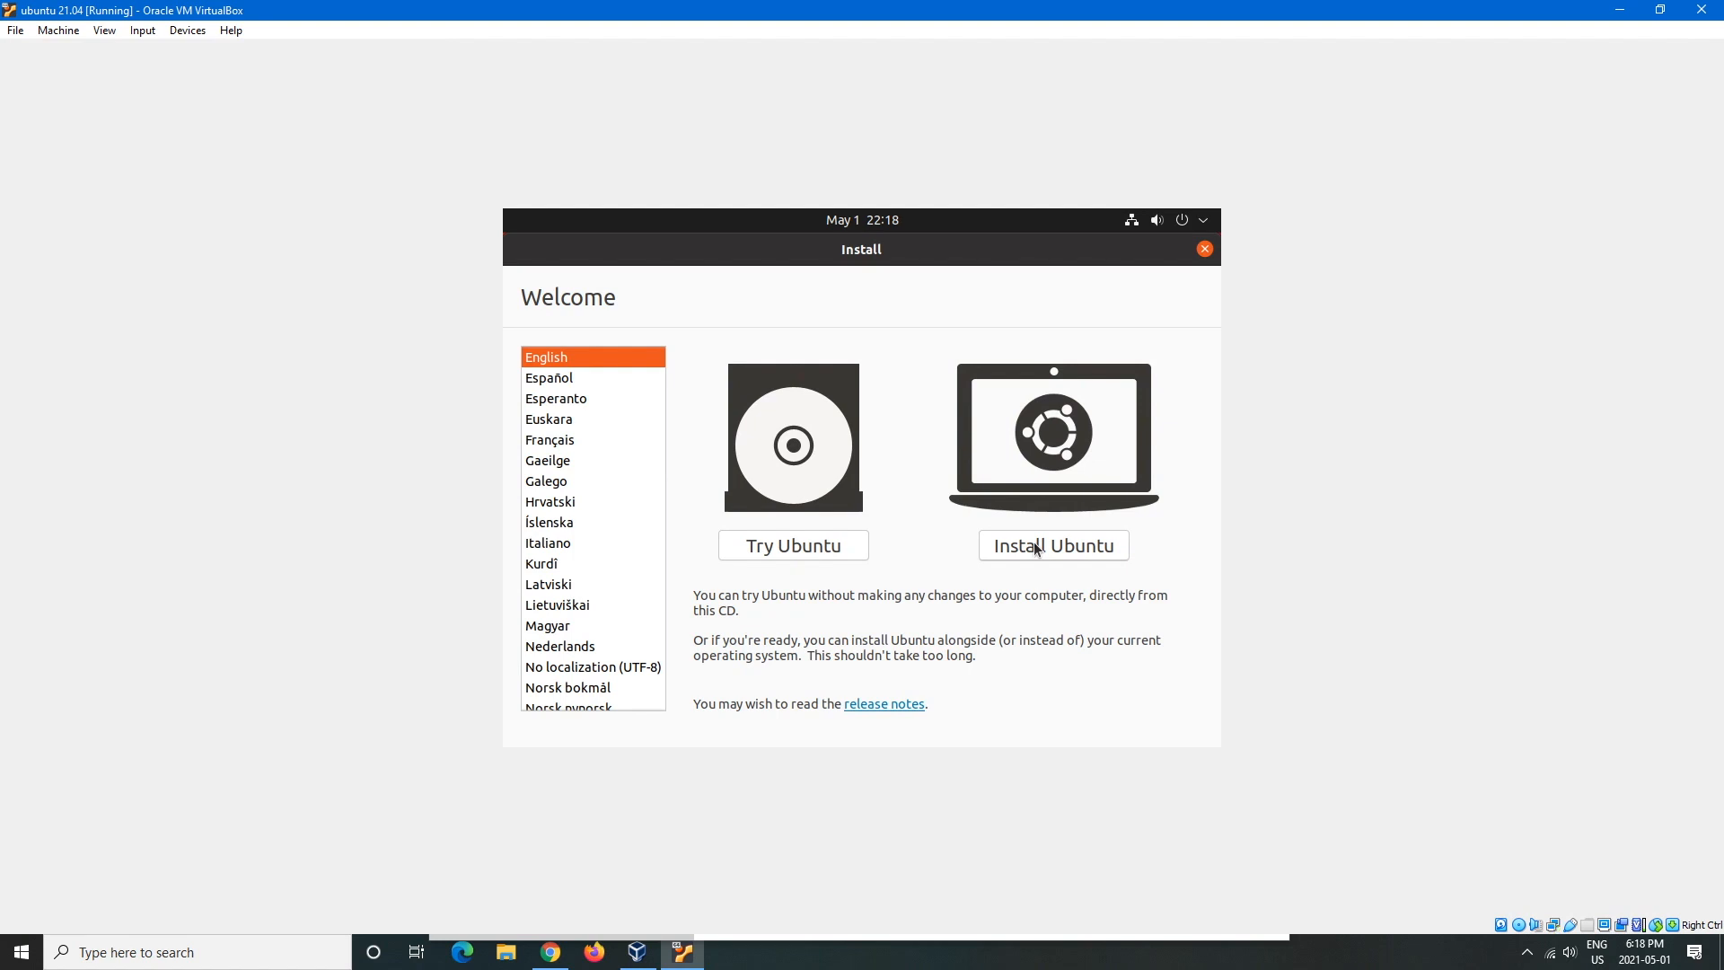
{"action": "left_click", "coordinate": [1090, 552]}
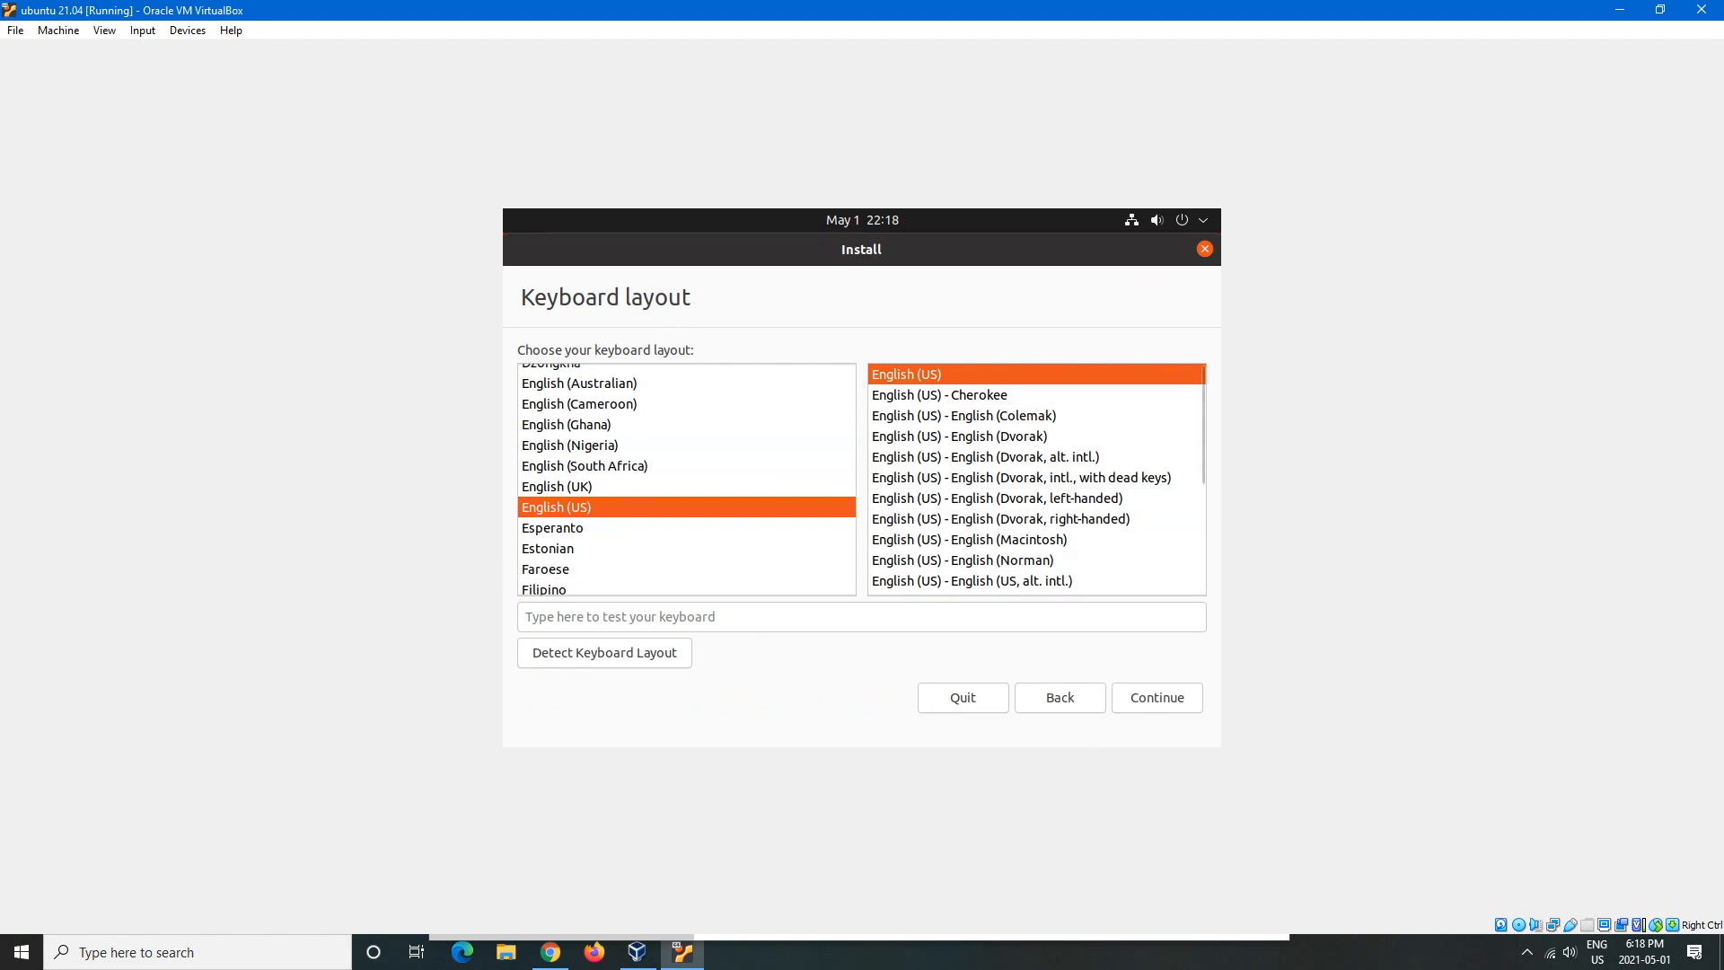
{"action": "left_click", "coordinate": [1156, 703]}
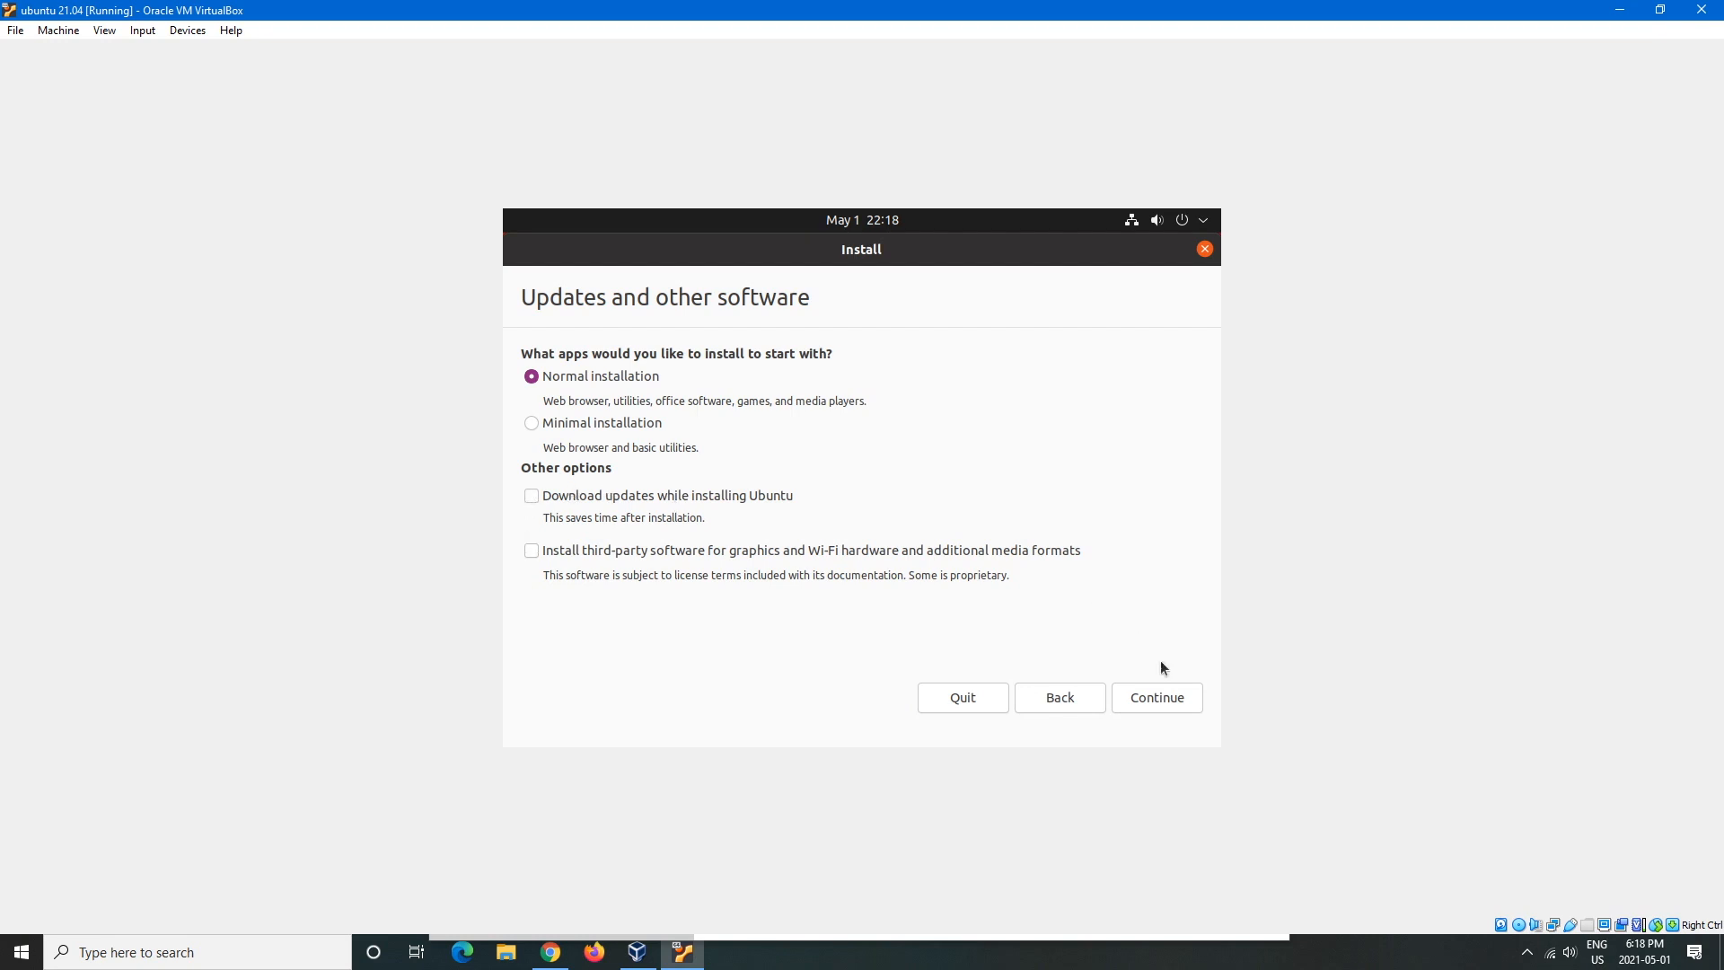
{"action": "left_click", "coordinate": [1158, 693]}
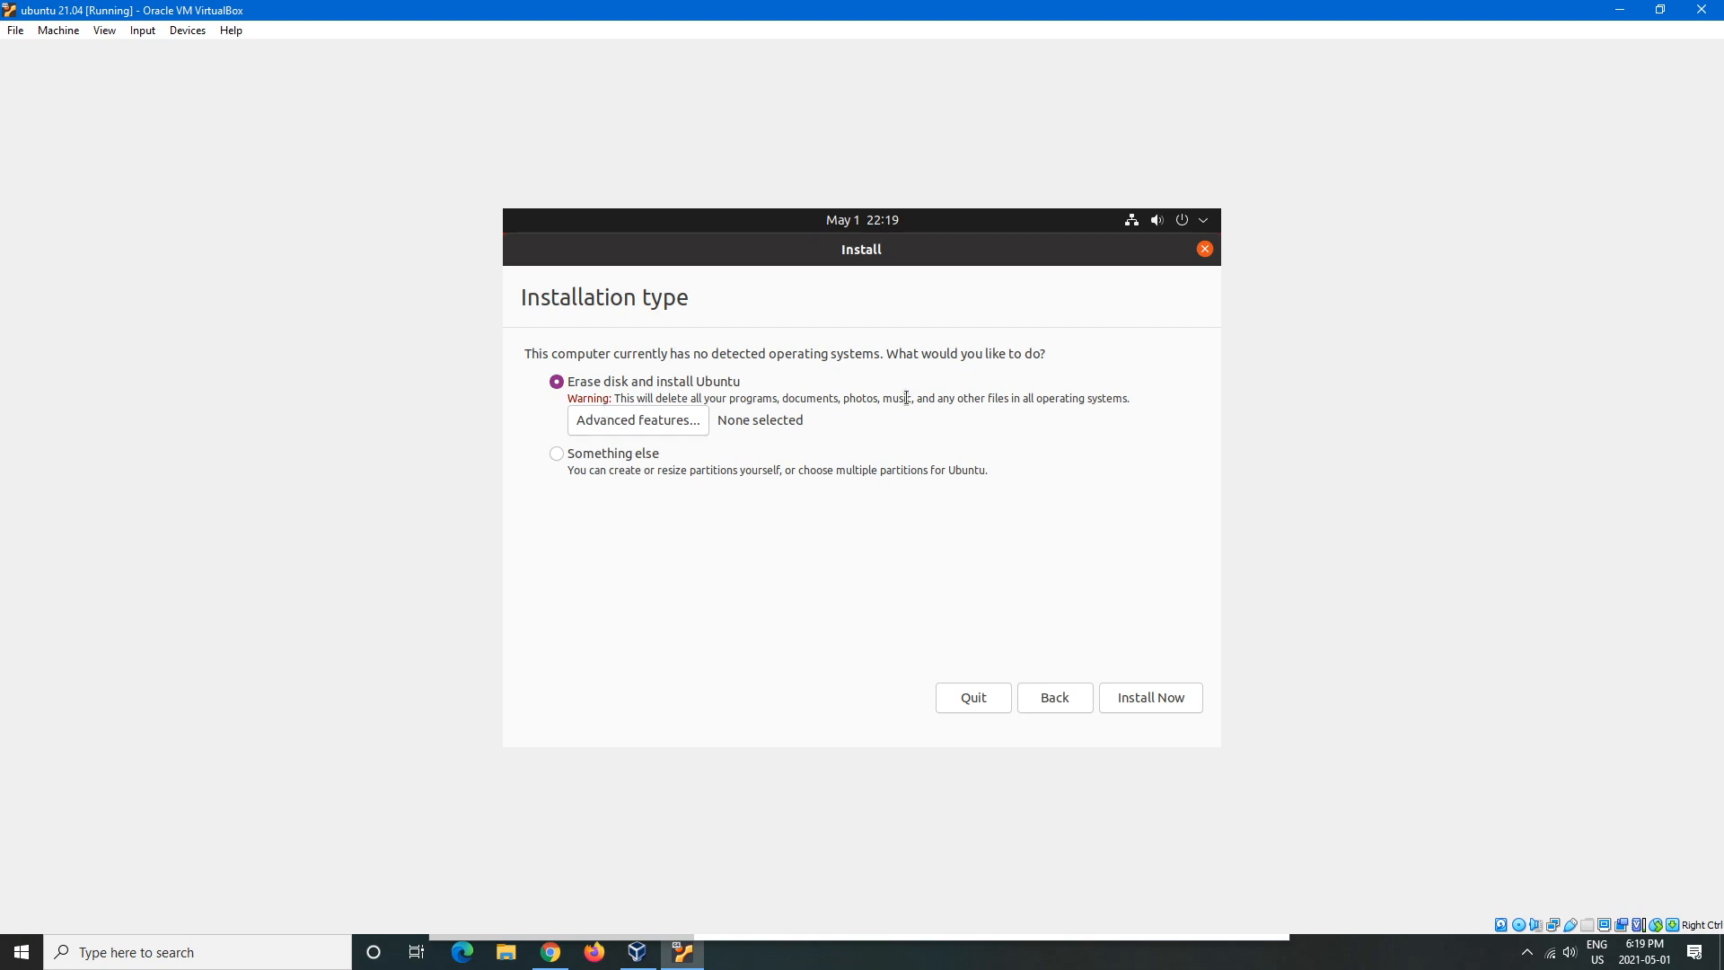
- Choose Erase disk and install Ubuntu, Install Now, and confirm writing the changes to disk
{"action": "left_click", "coordinate": [1143, 692]}
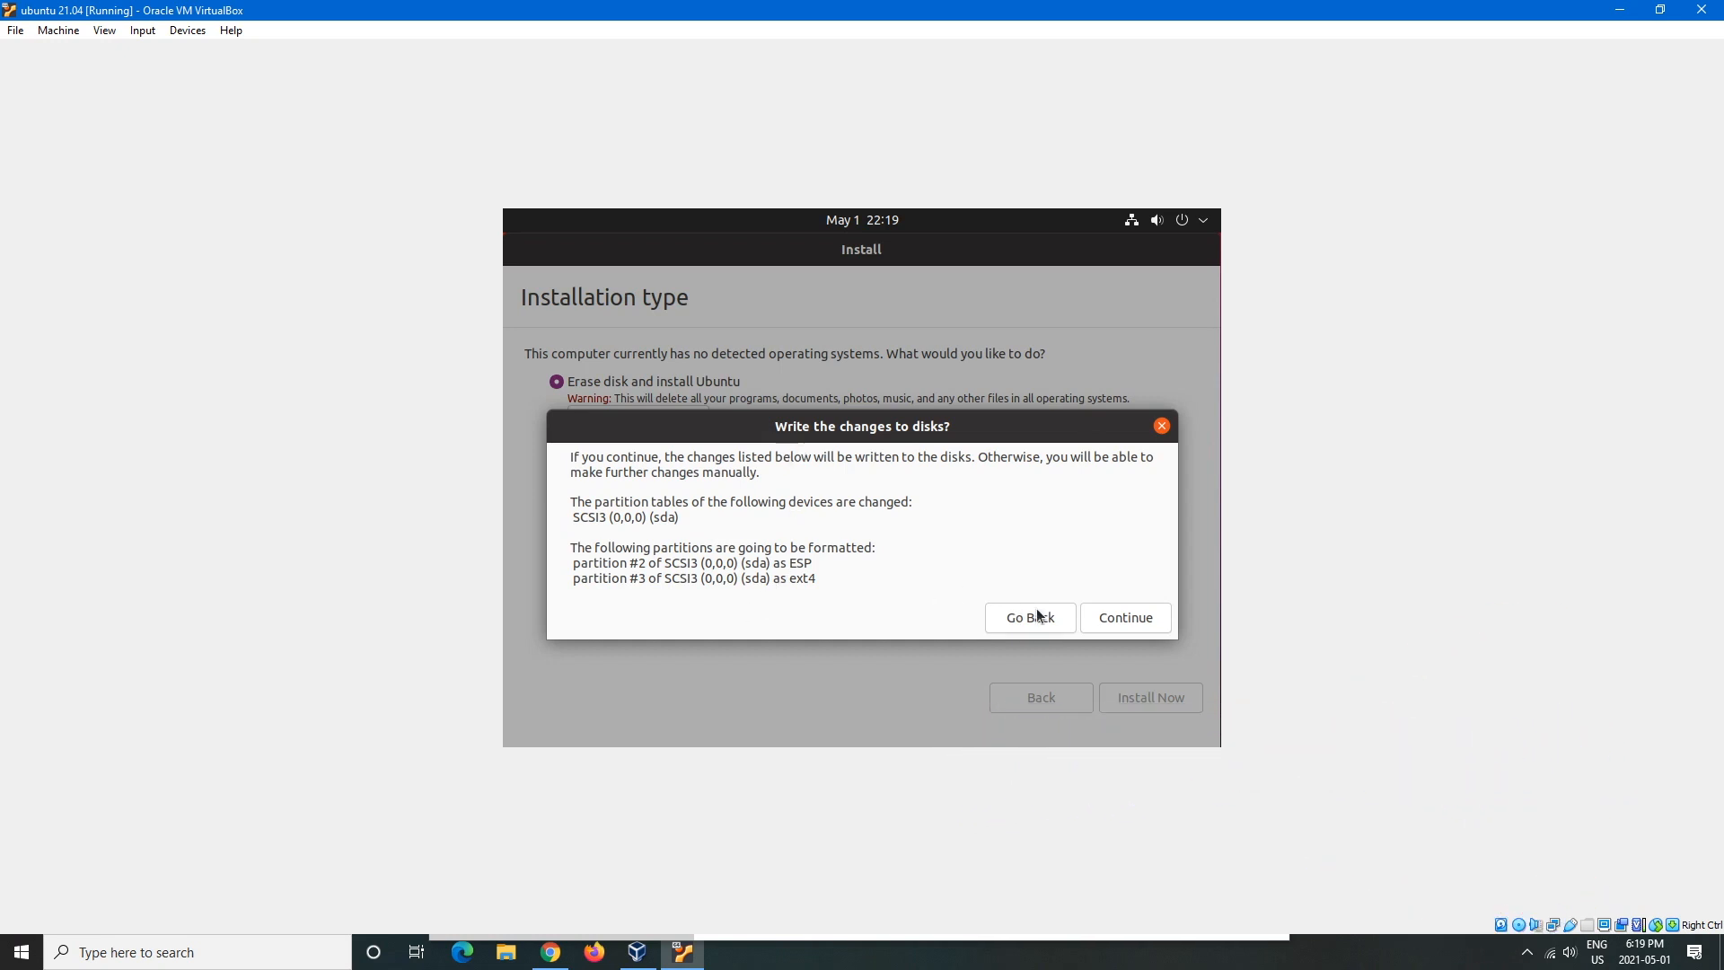
{"action": "left_click", "coordinate": [1138, 614]}
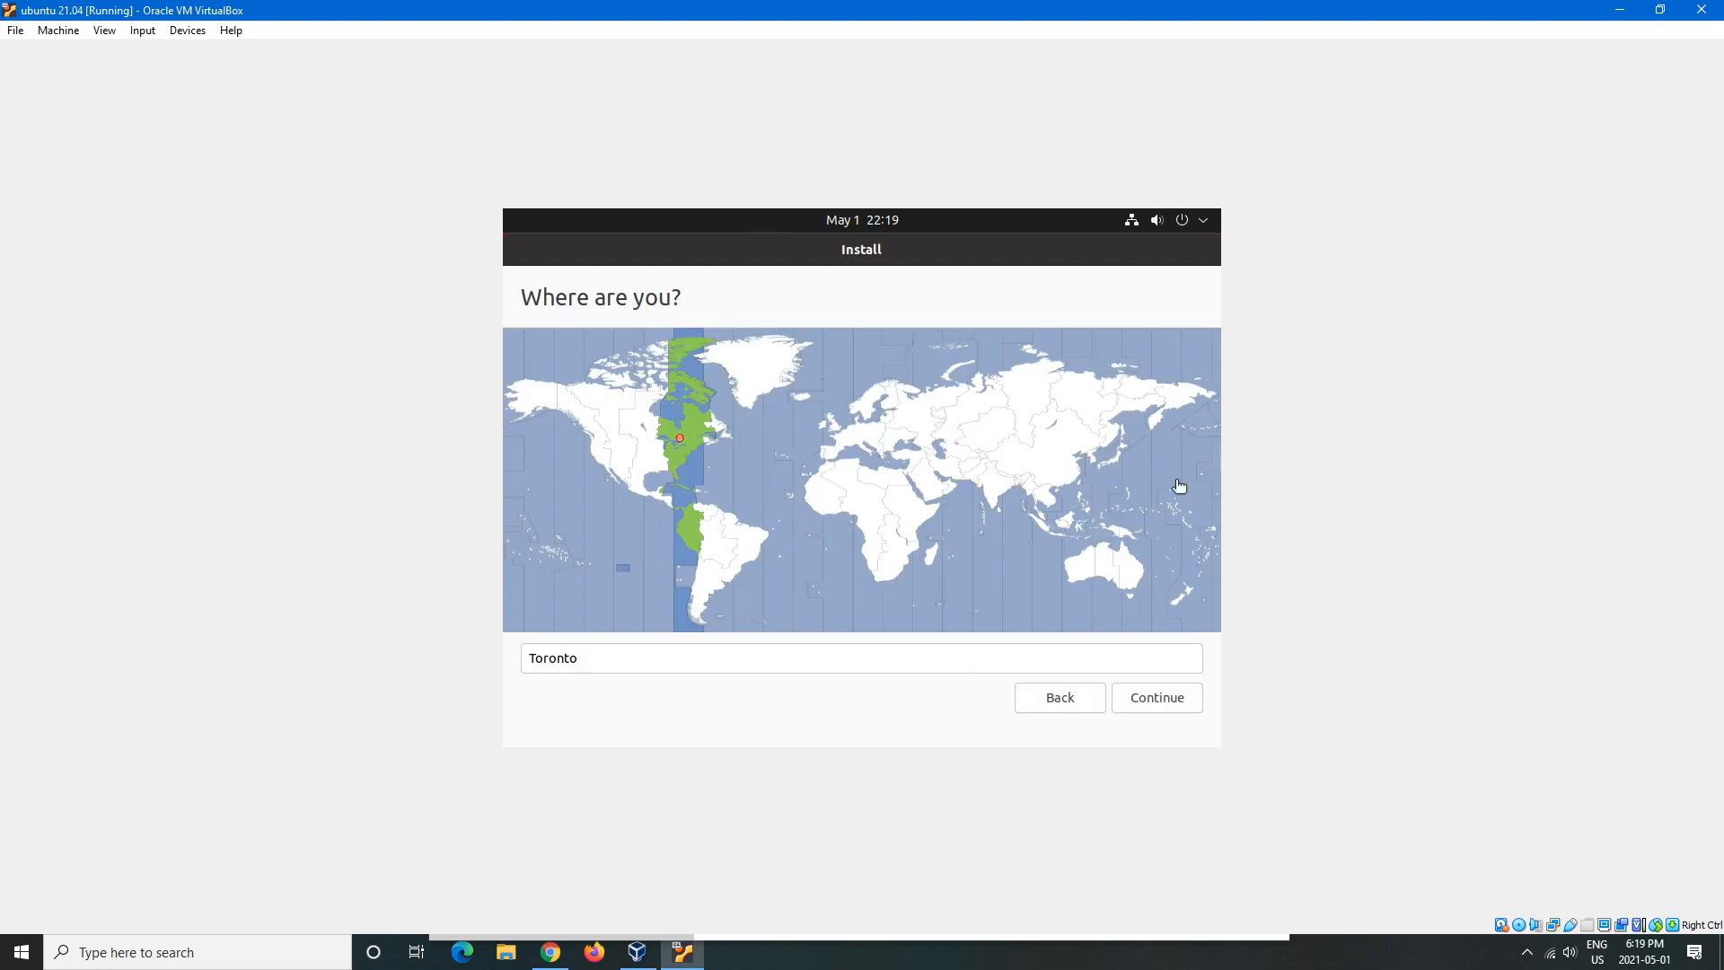
- Keep Toronto as the location and enter the user's full name on the Who are you? page
{"action": "left_click", "coordinate": [1177, 697]}
{"action": "type", "text": "Pat"}
{"action": "key", "text": "BackSpace"}
{"action": "key", "text": "BackSpace"}
{"action": "key", "text": "BackSpace"}
{"action": "type", "text": "{Par"}
{"action": "key", "text": "BackSpace"}
{"action": "key", "text": "BackSpace"}
{"action": "key", "text": "BackSpace"}
{"action": "key", "text": "BackSpace"}
{"action": "type", "text": "Part"}
{"action": "key", "text": "BackSpace"}
{"action": "key", "text": "BackSpace"}
{"action": "type", "text": "t"}
- Enter and confirm the account password, select Log in automatically, and continue the installation
{"action": "left_click", "coordinate": [723, 482]}
{"action": "key", "text": "Tab"}
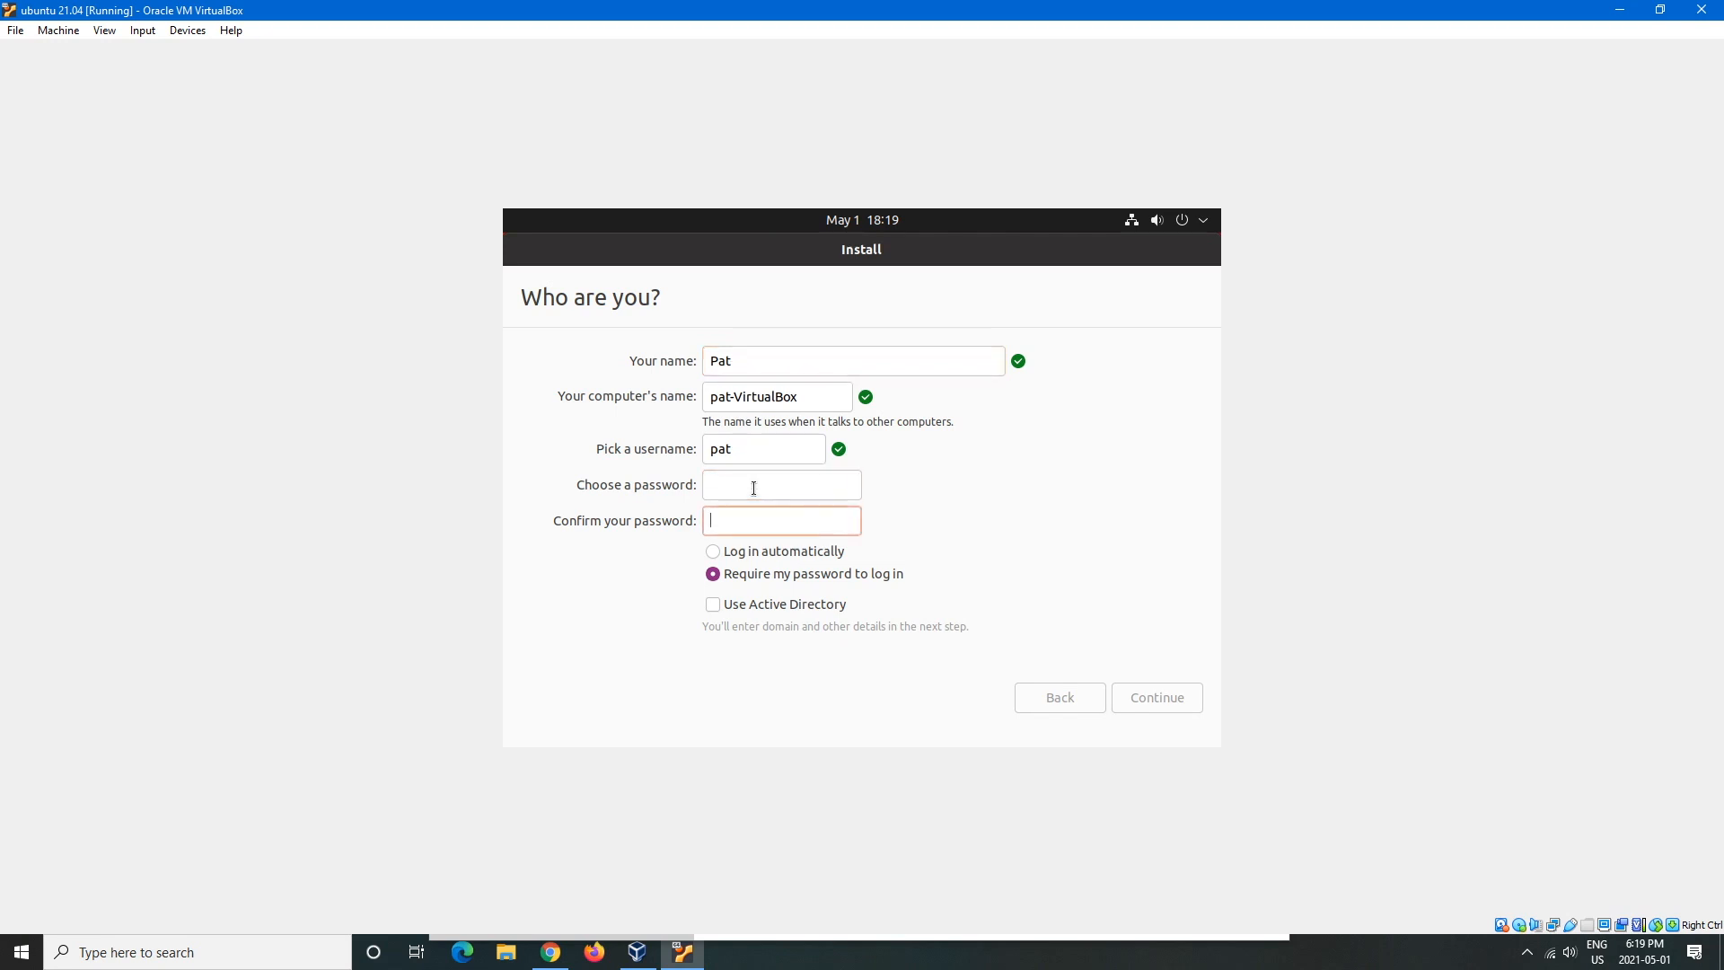
{"action": "left_click", "coordinate": [771, 498]}
{"action": "type", "text": "p"}
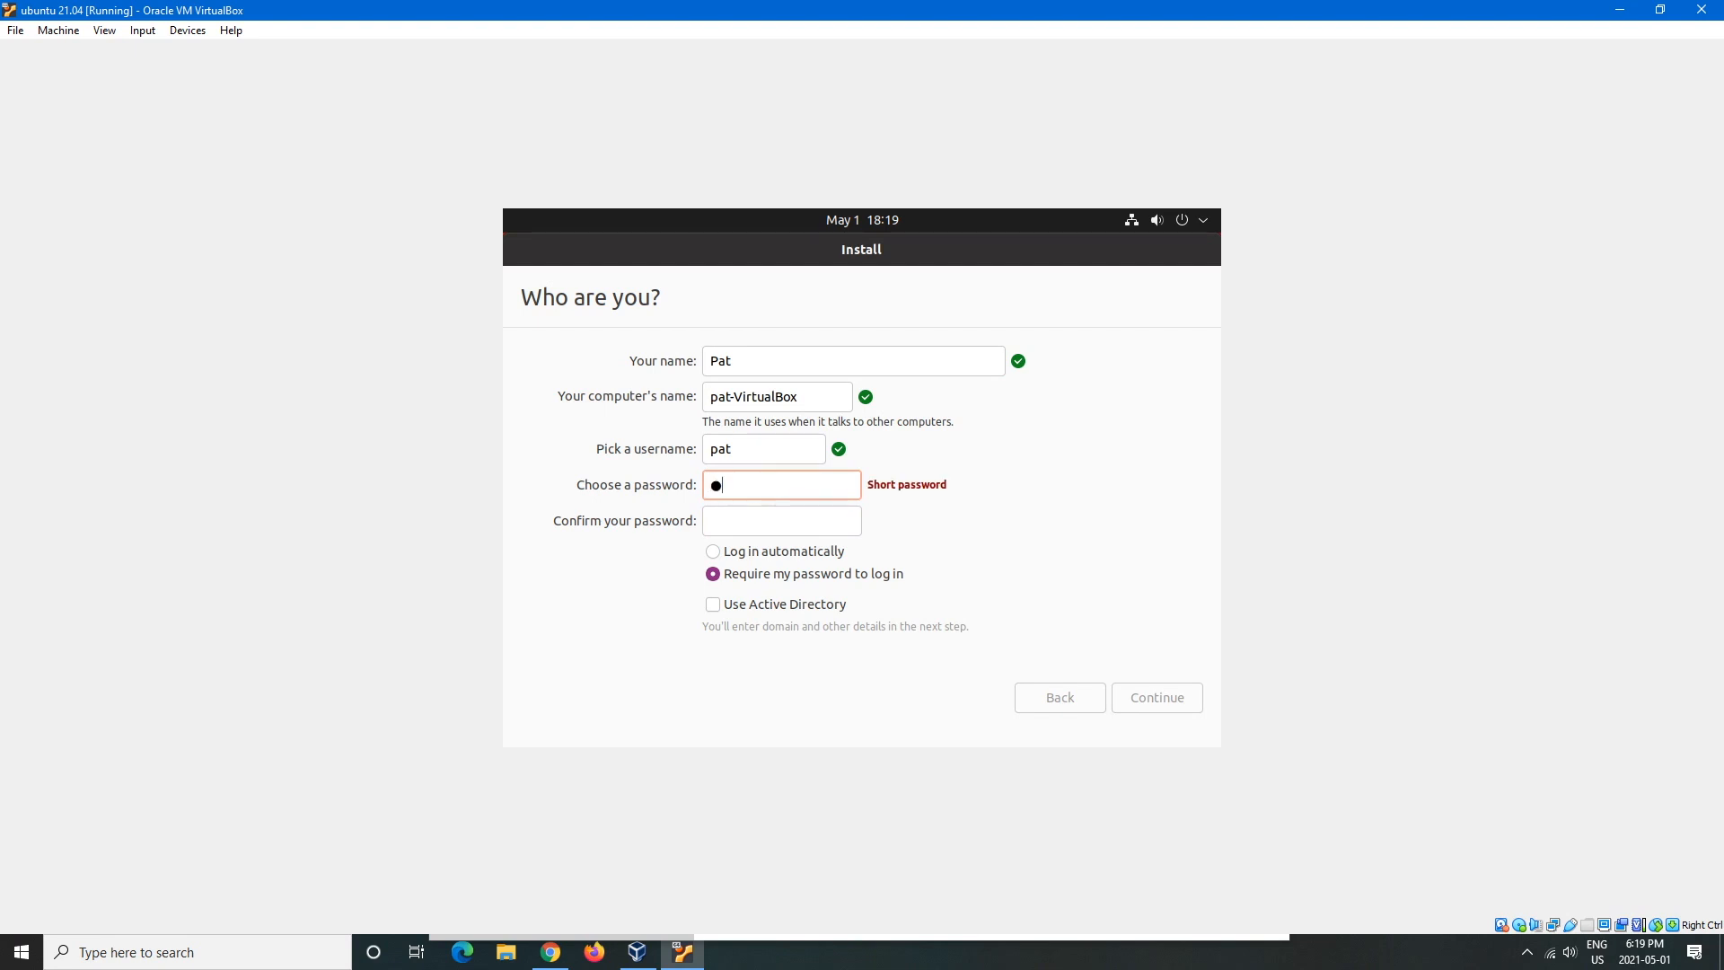
{"action": "type", "text": "assword"}
{"action": "left_click", "coordinate": [779, 520]}
{"action": "type", "text": "password"}
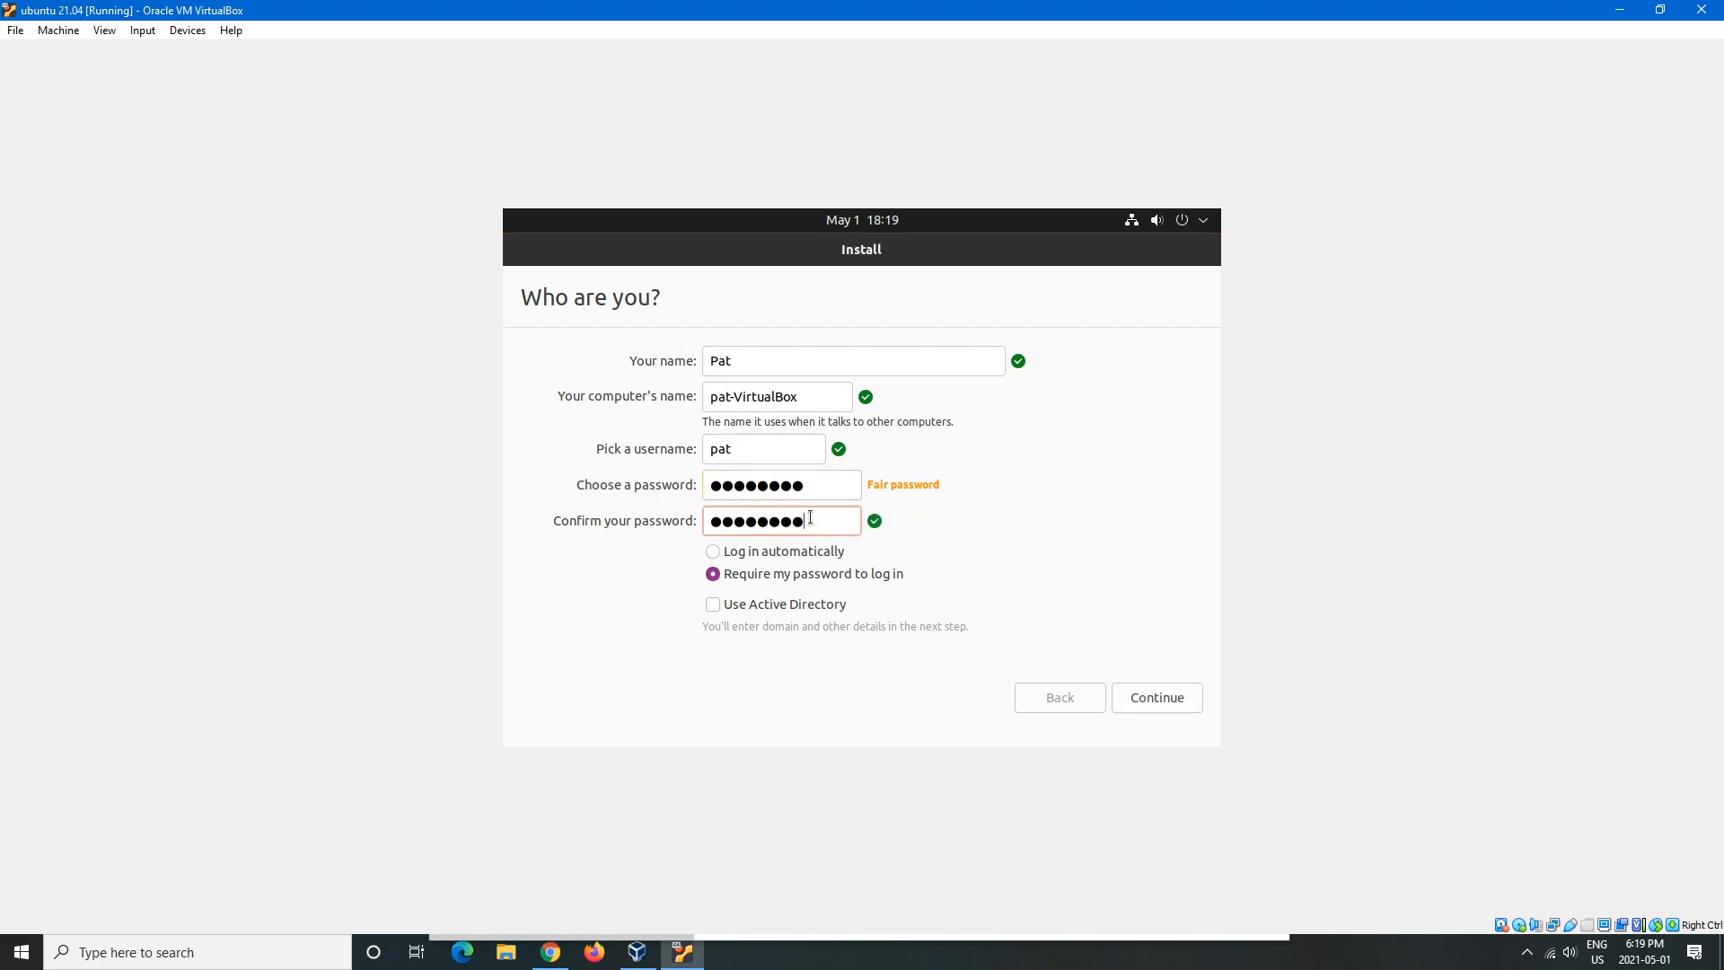
{"action": "left_click", "coordinate": [710, 548]}
{"action": "left_click", "coordinate": [1172, 700]}
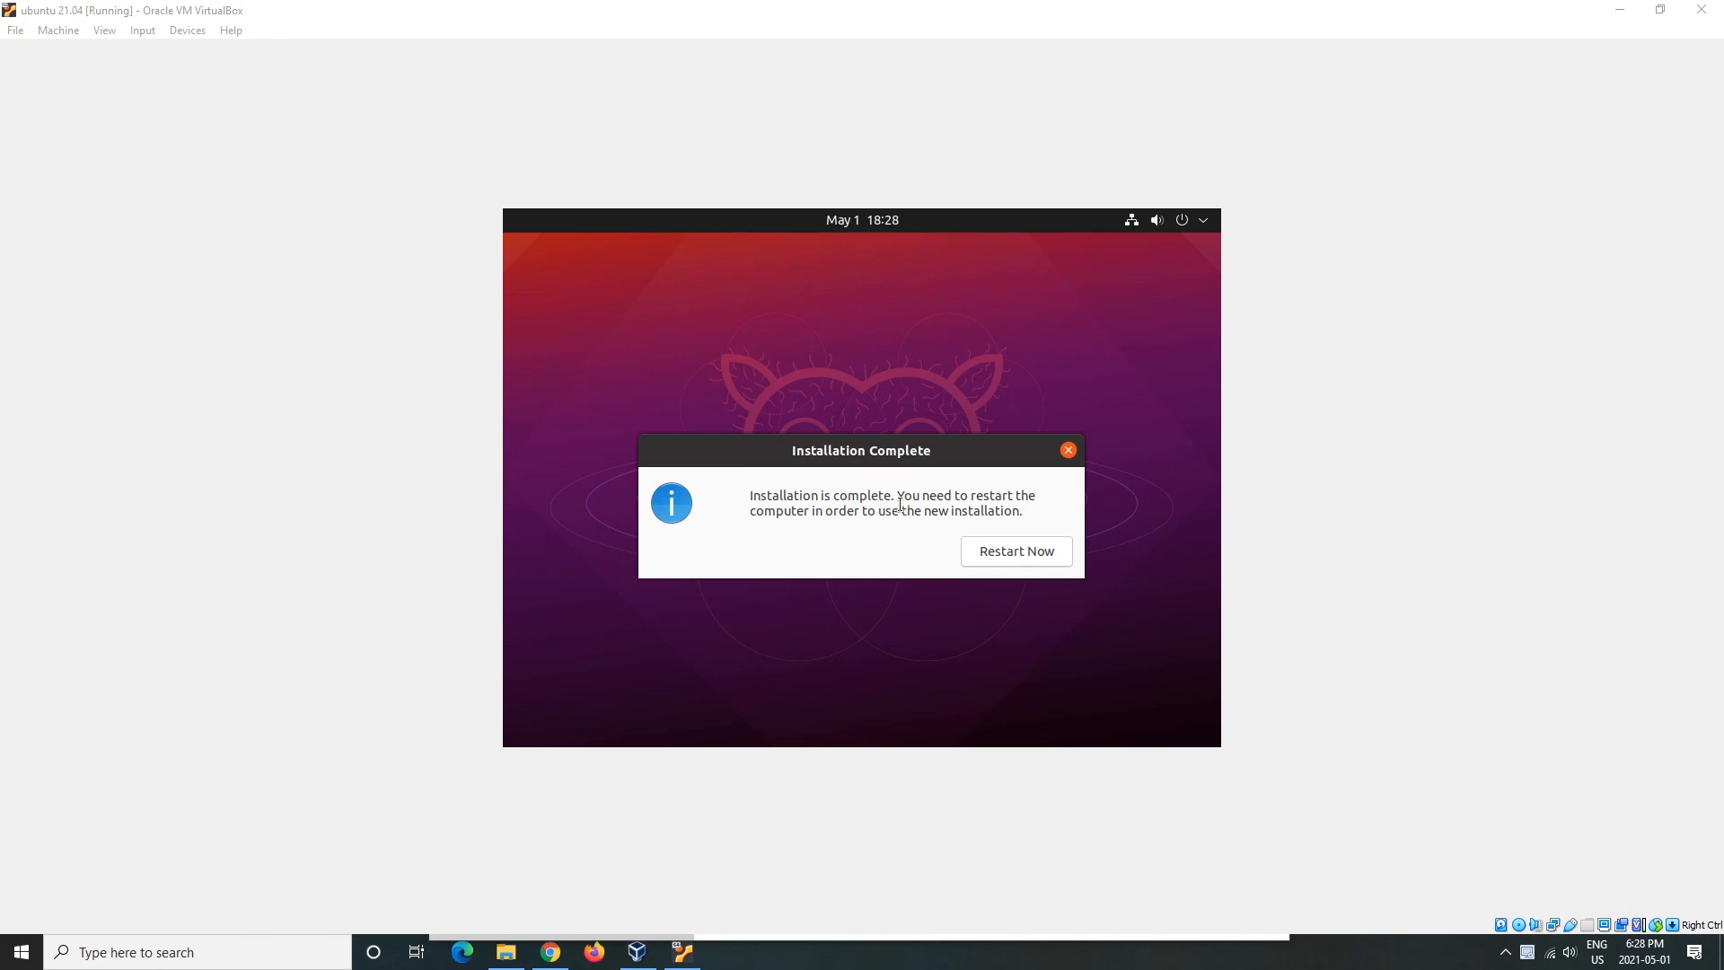
- Restart the freshly installed Ubuntu guest
{"action": "left_click", "coordinate": [1008, 551]}
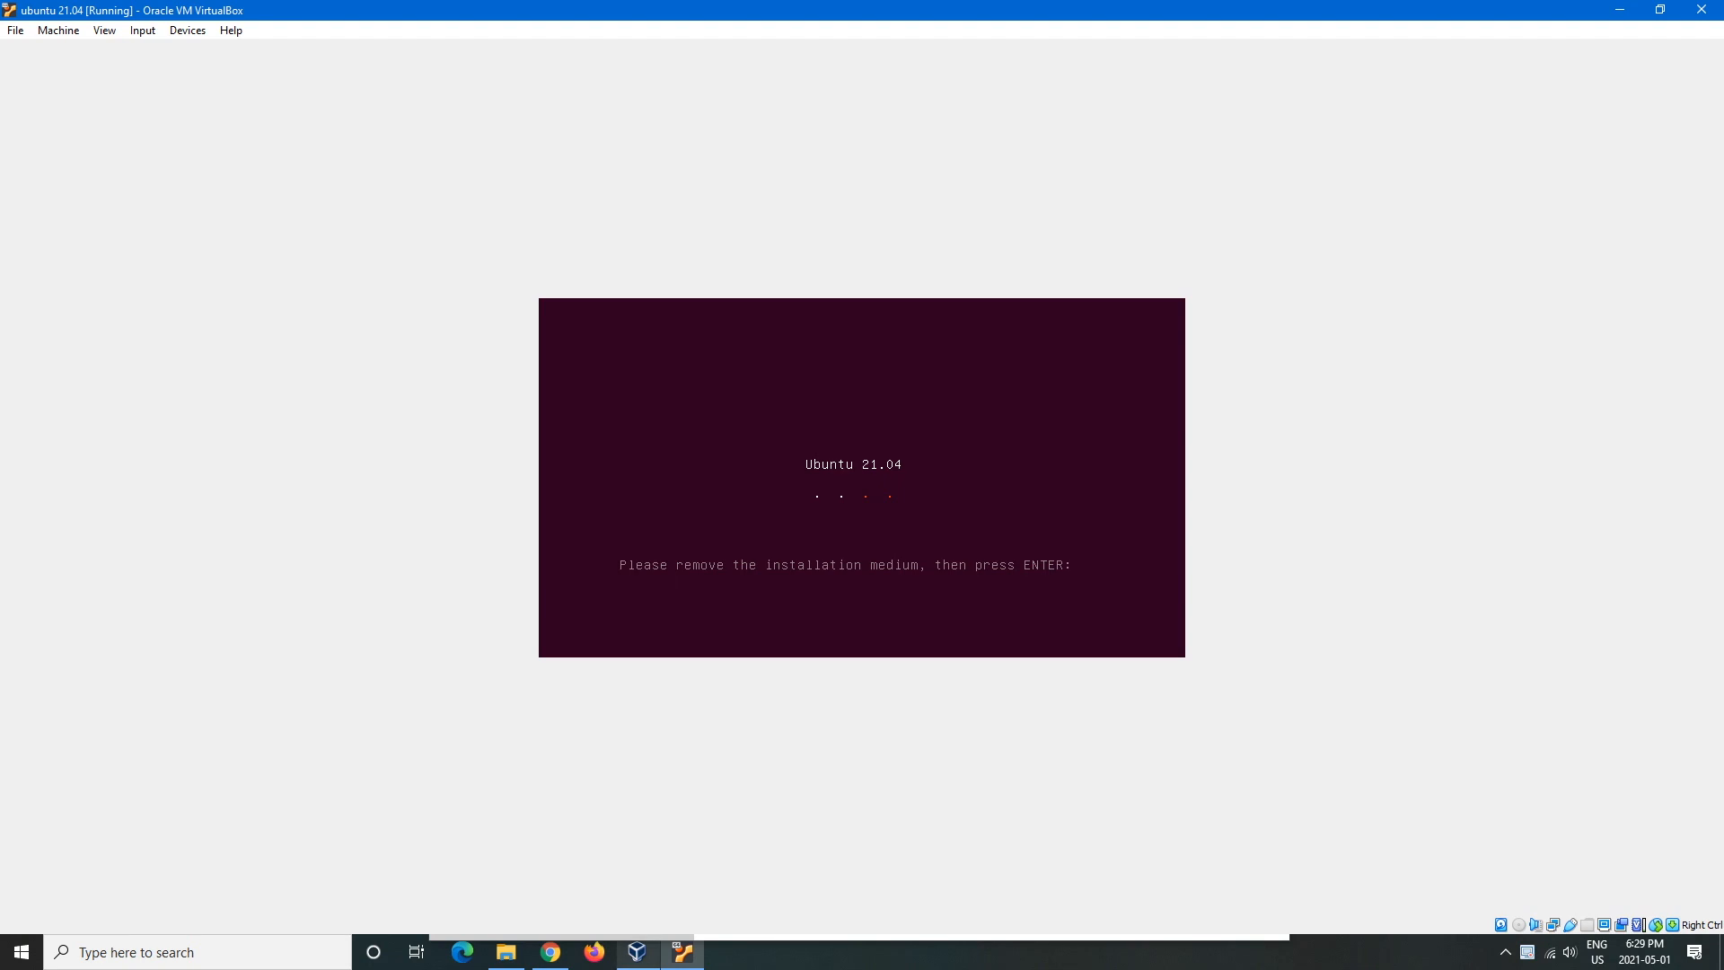
{"action": "mouse_move", "coordinate": [637, 952]}
{"action": "left_click", "coordinate": [637, 871]}
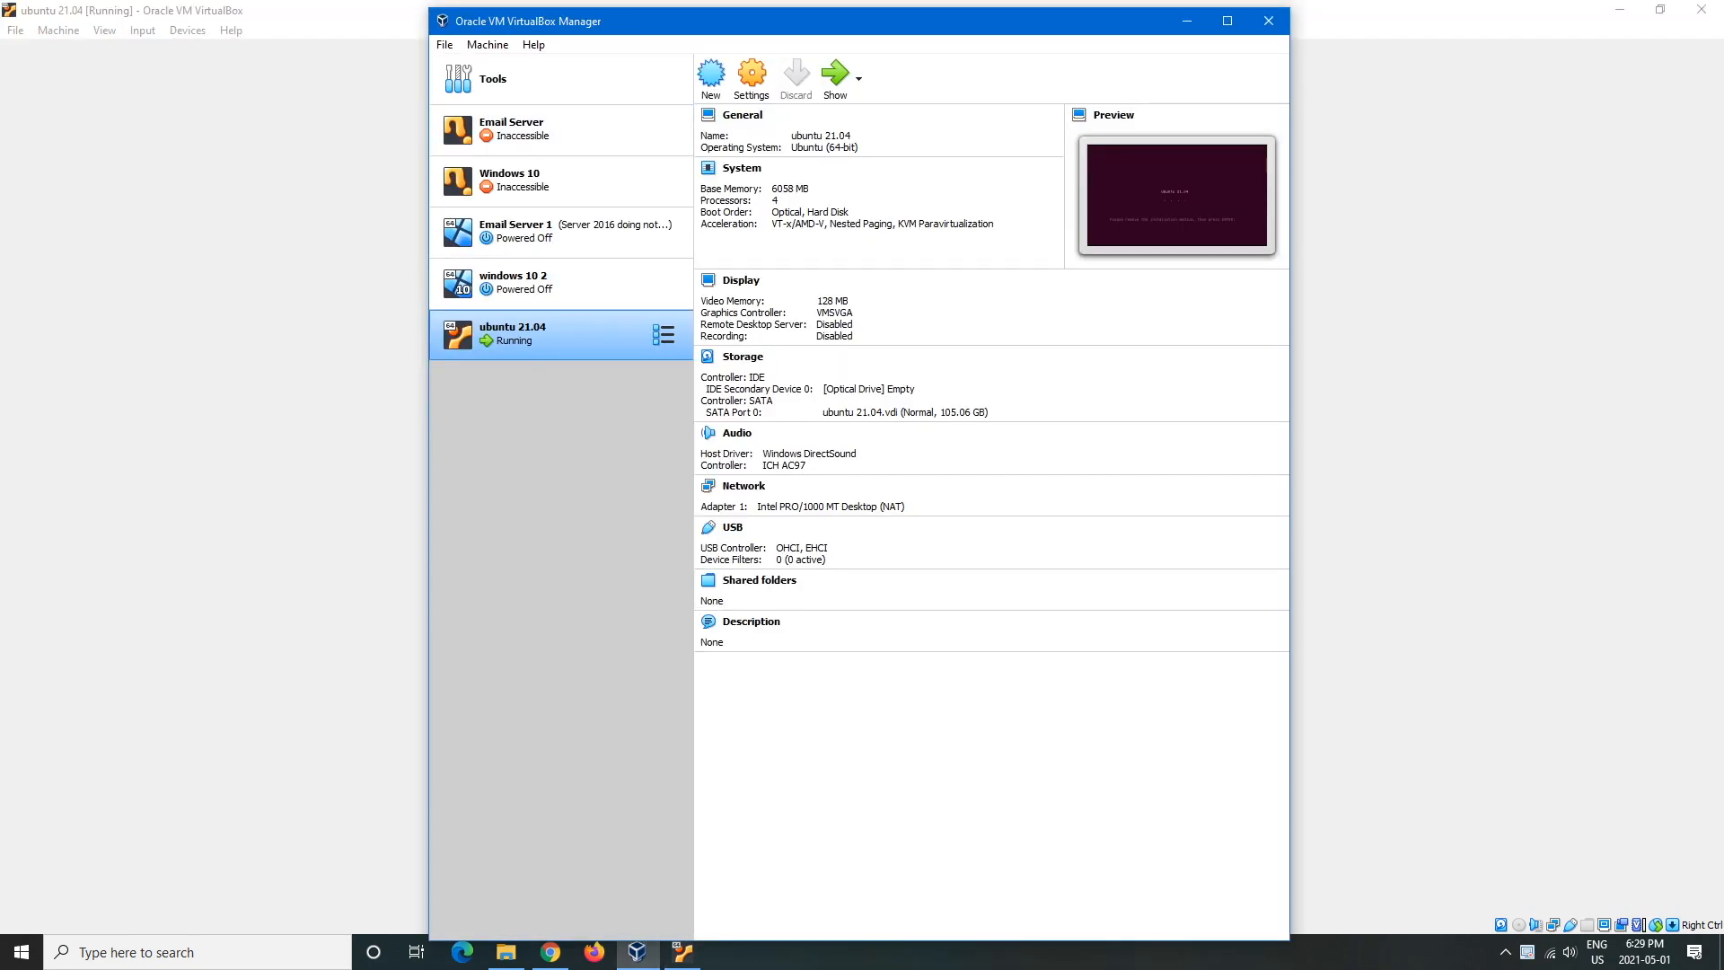
{"action": "key", "text": "alt+Tab"}
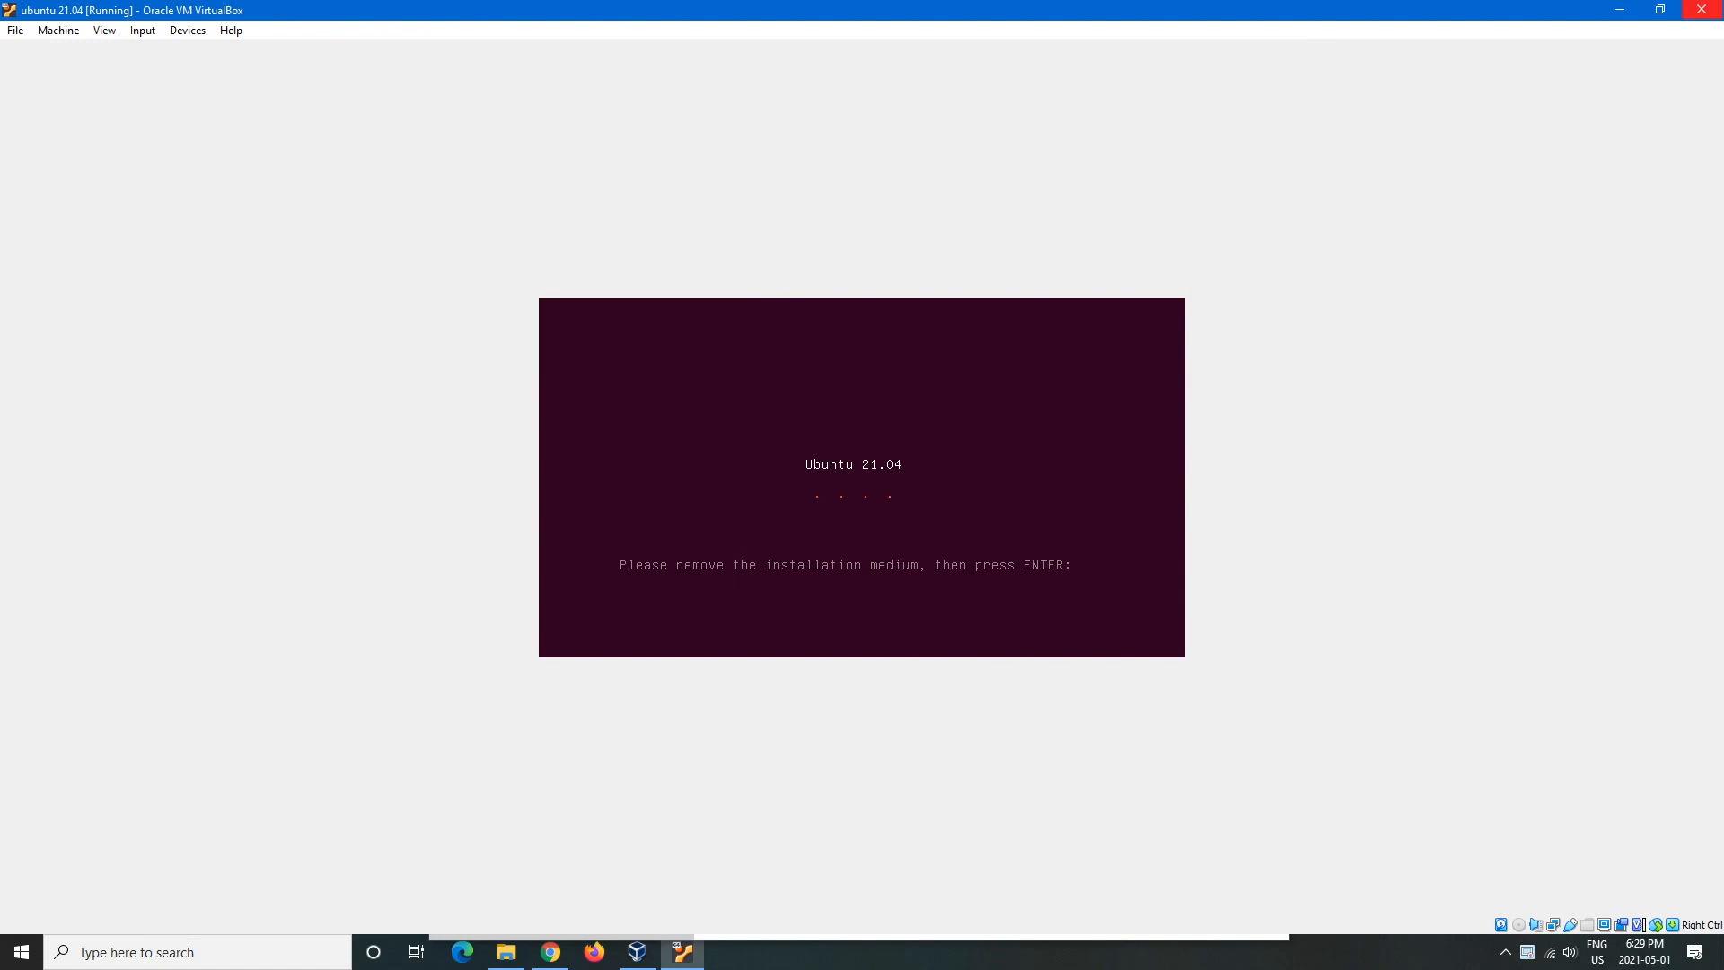
- Close the VM window and power off the ubuntu 21.04 machine
{"action": "left_click", "coordinate": [1702, 9]}
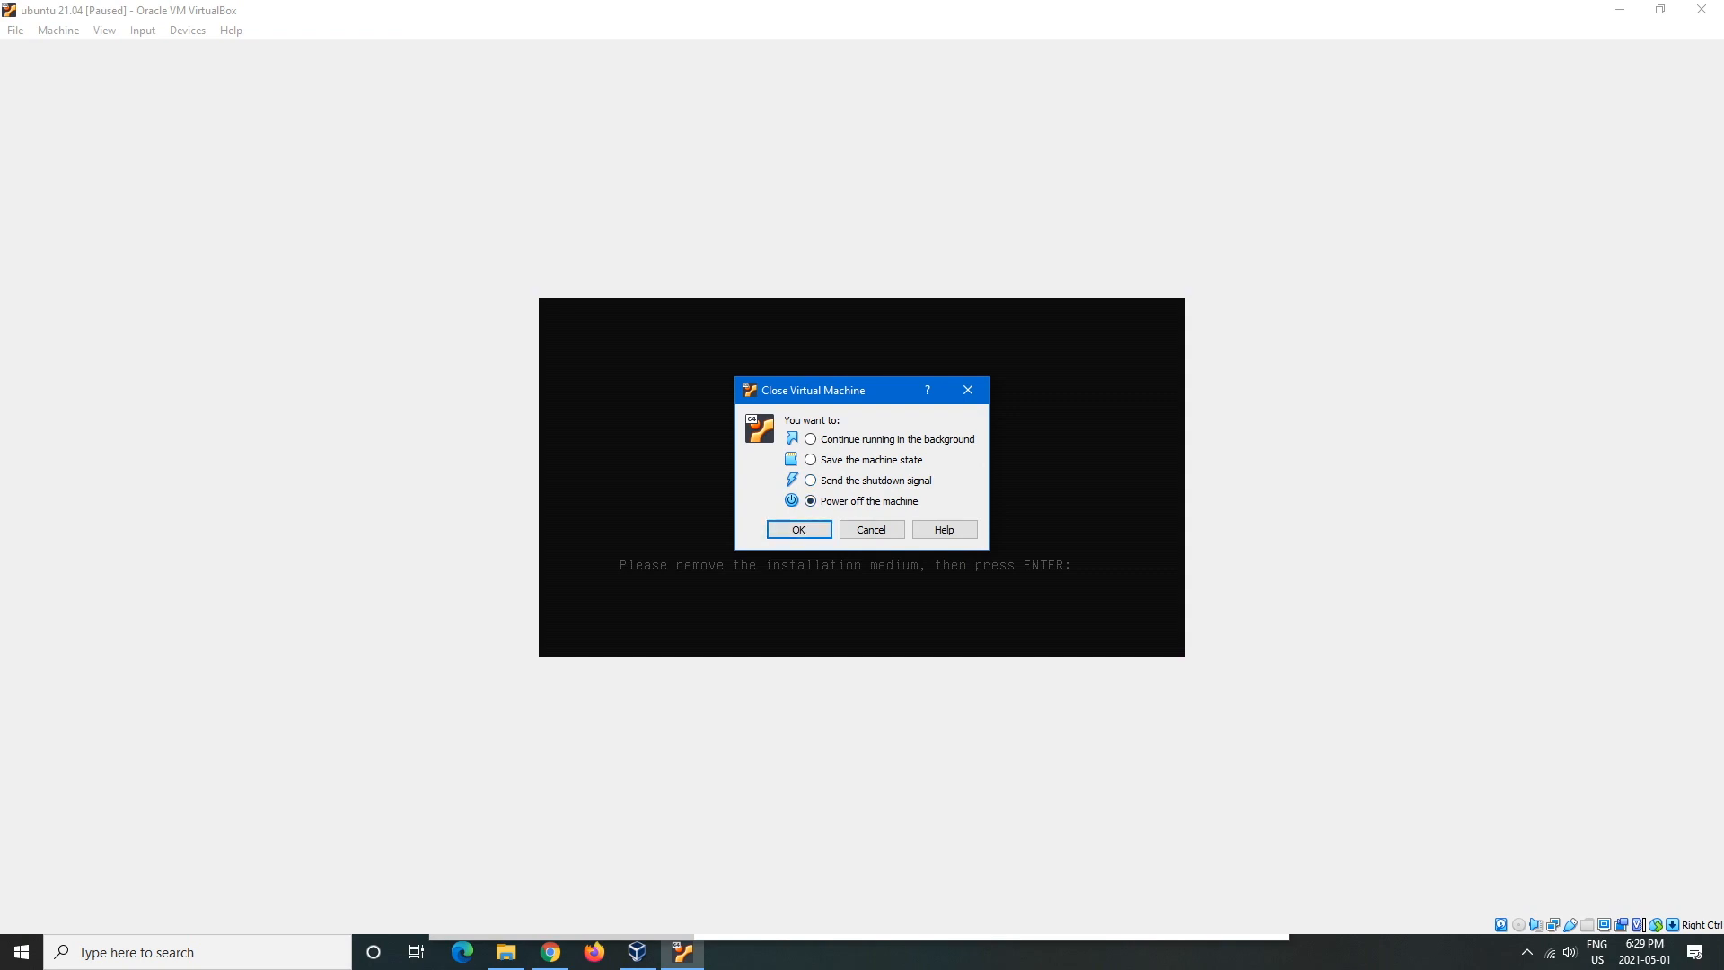
{"action": "key", "text": "Down"}
{"action": "key", "text": "Return"}
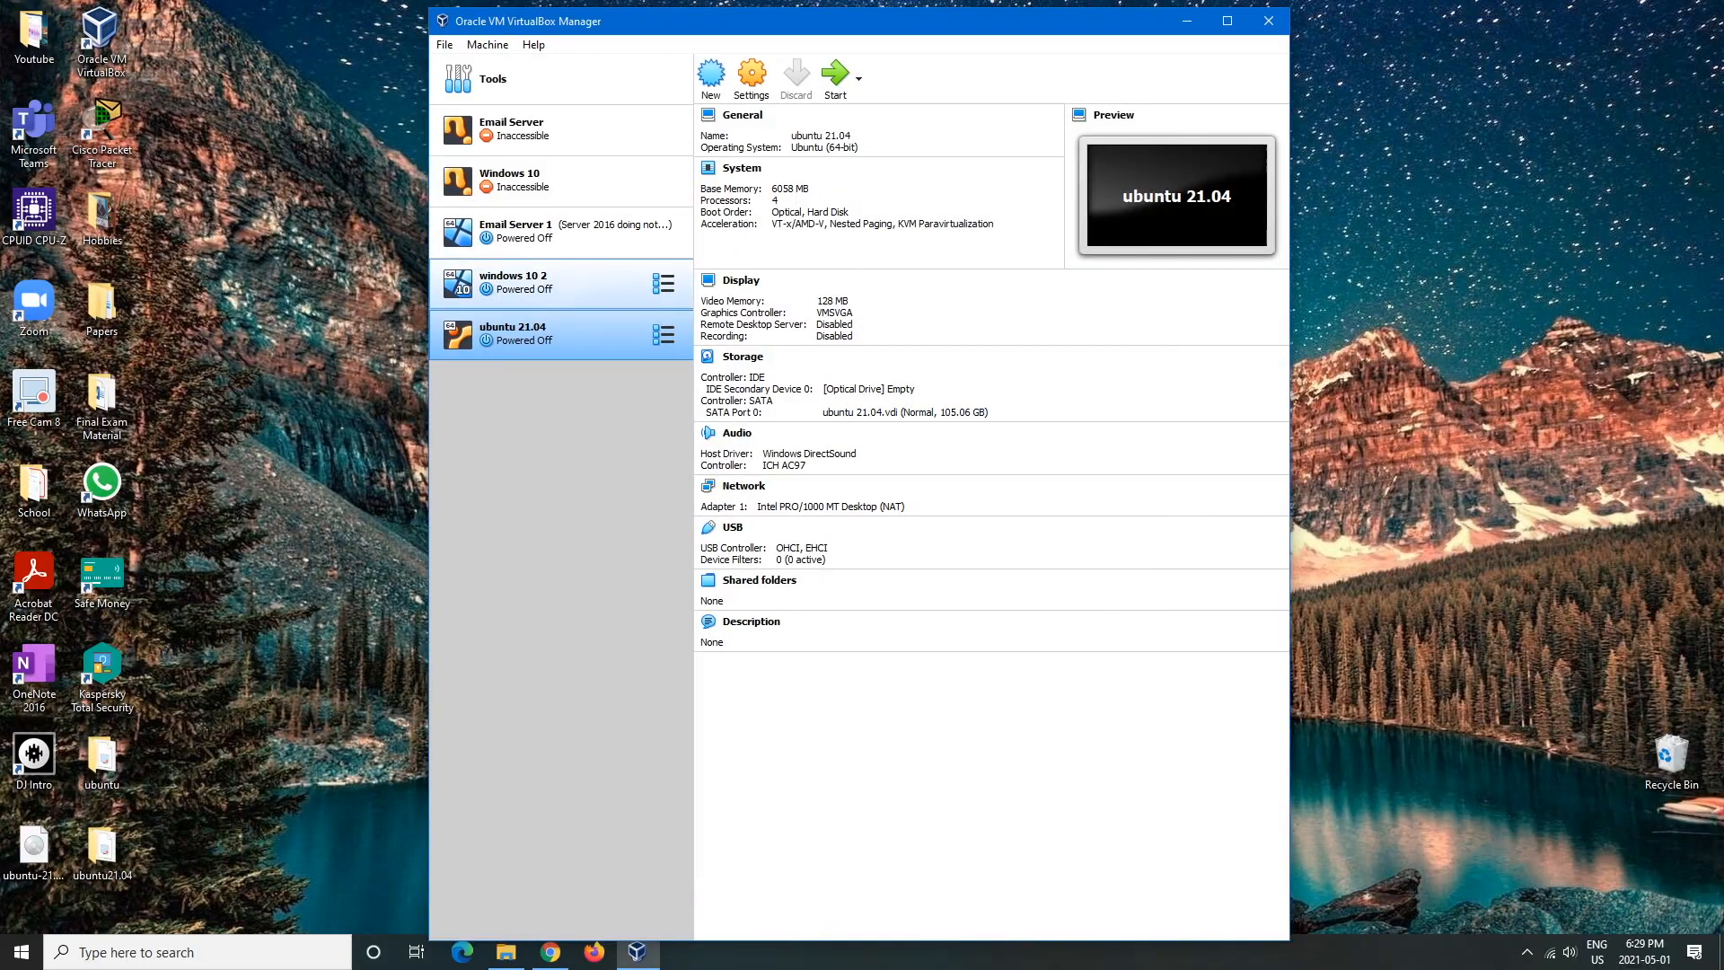
- Remove the empty optical drive from the SATA controller in Storage settings and save
{"action": "left_click", "coordinate": [751, 76]}
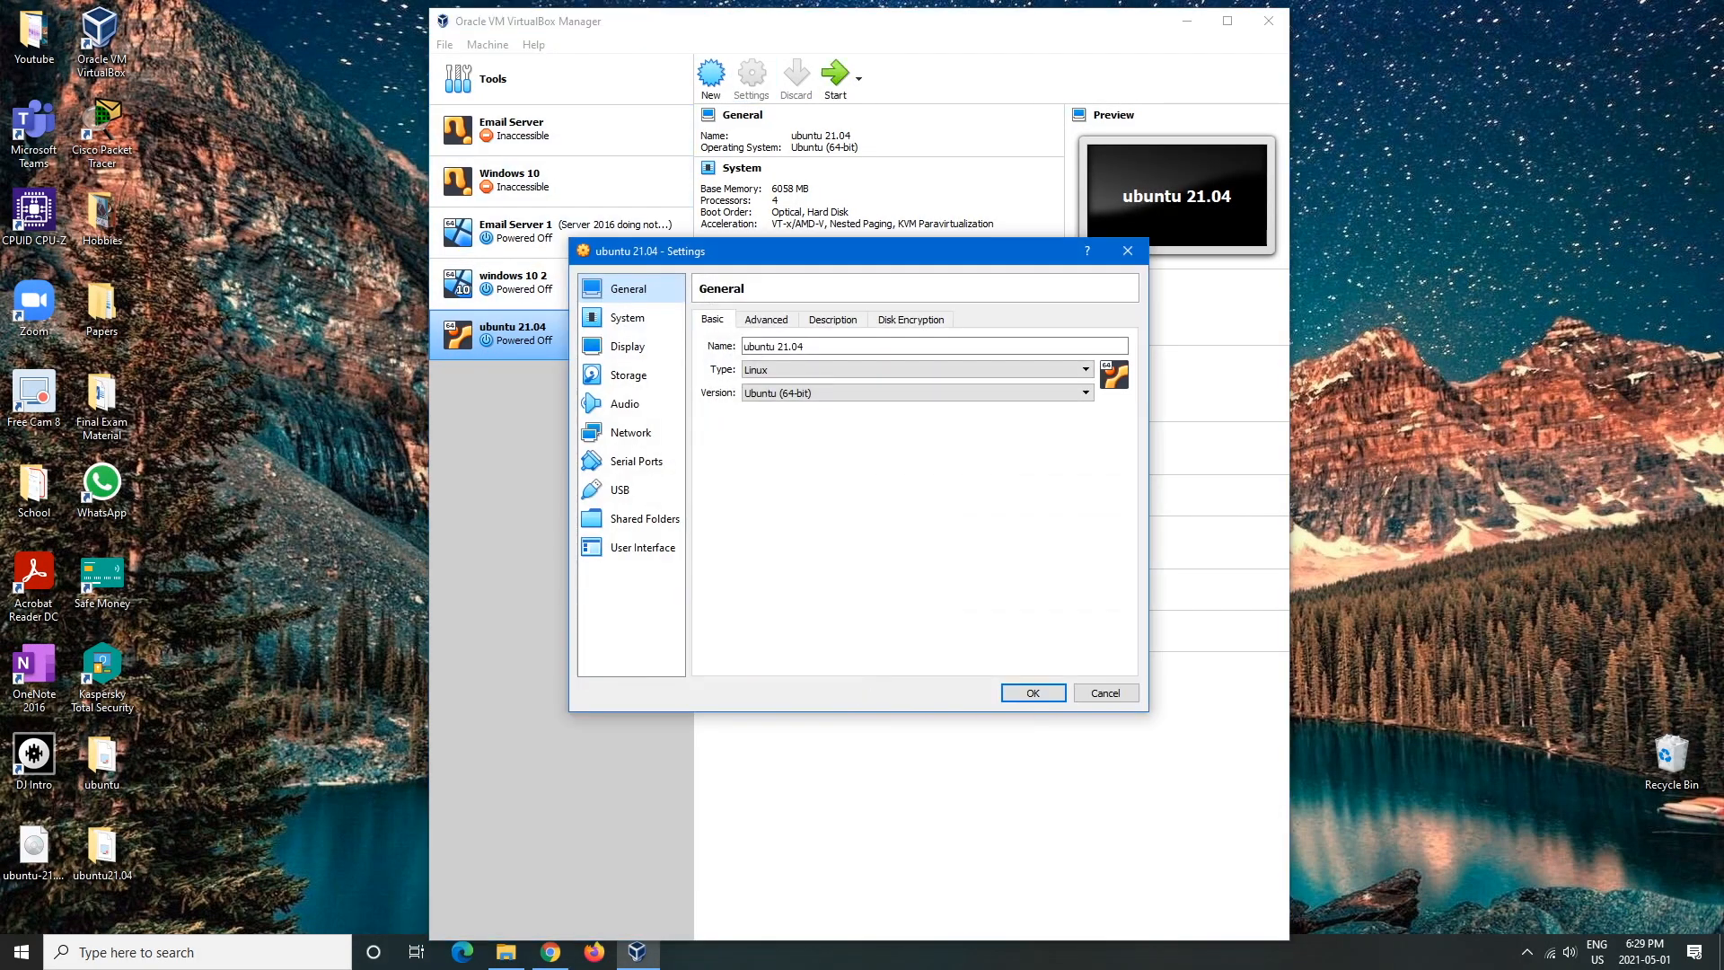
{"action": "left_click", "coordinate": [630, 376]}
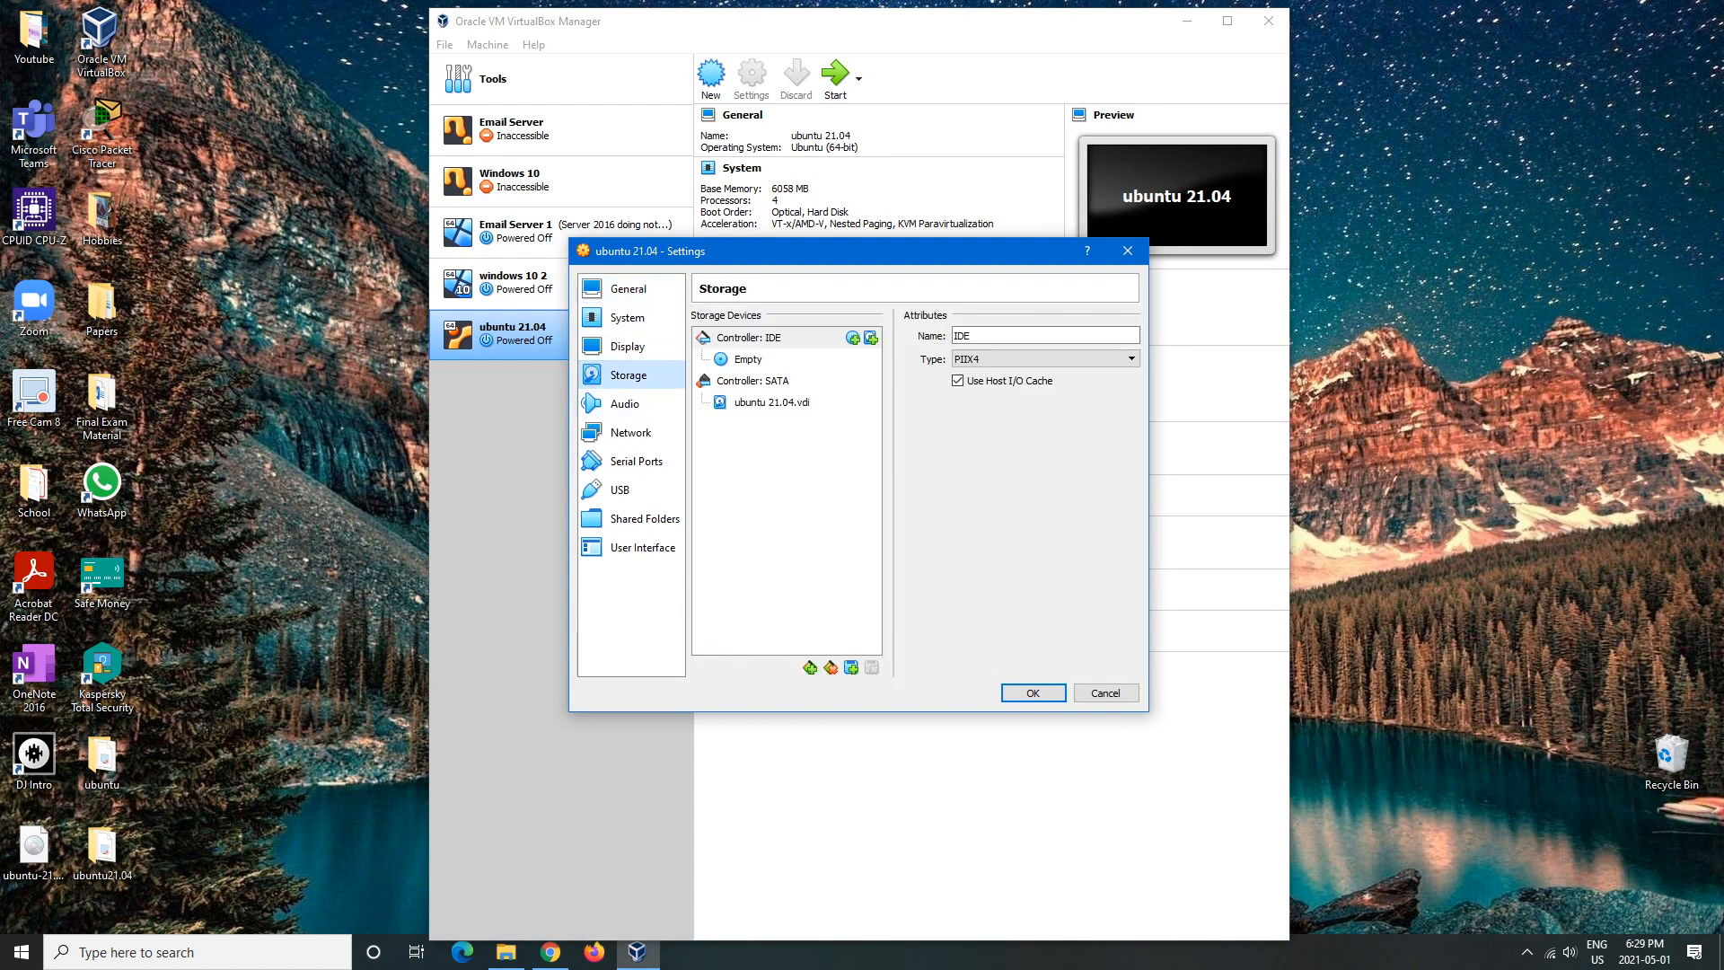
{"action": "left_click", "coordinate": [752, 380]}
{"action": "left_click", "coordinate": [748, 359]}
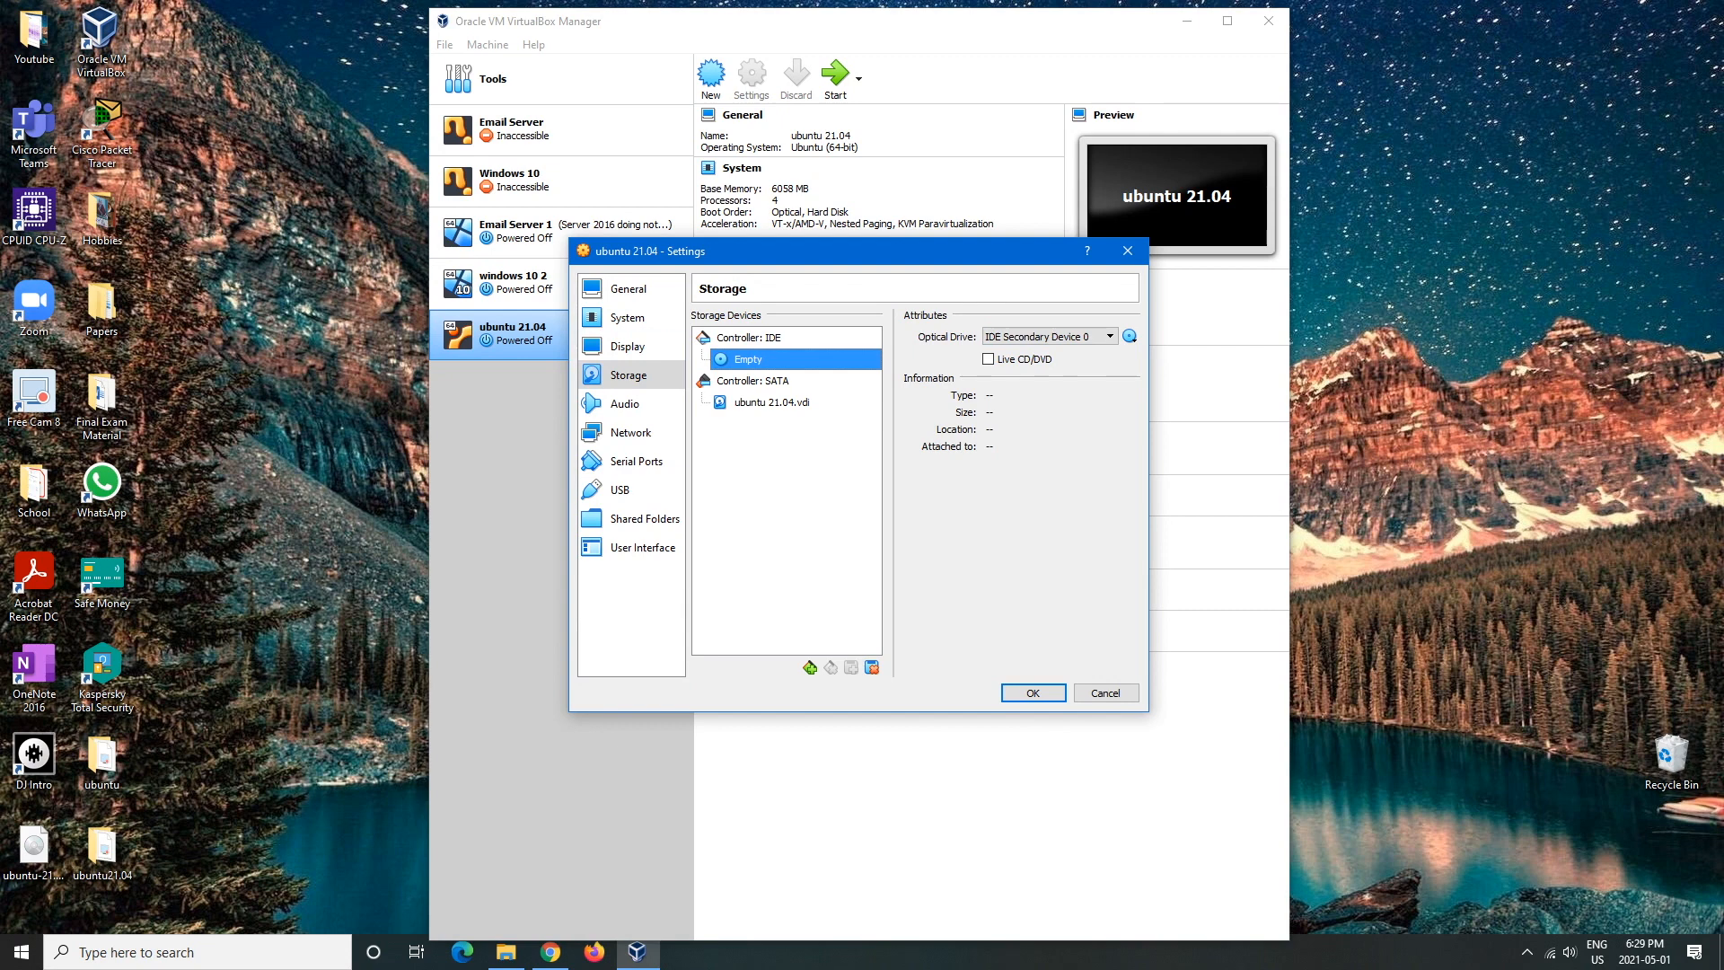
{"action": "right_click", "coordinate": [749, 359]}
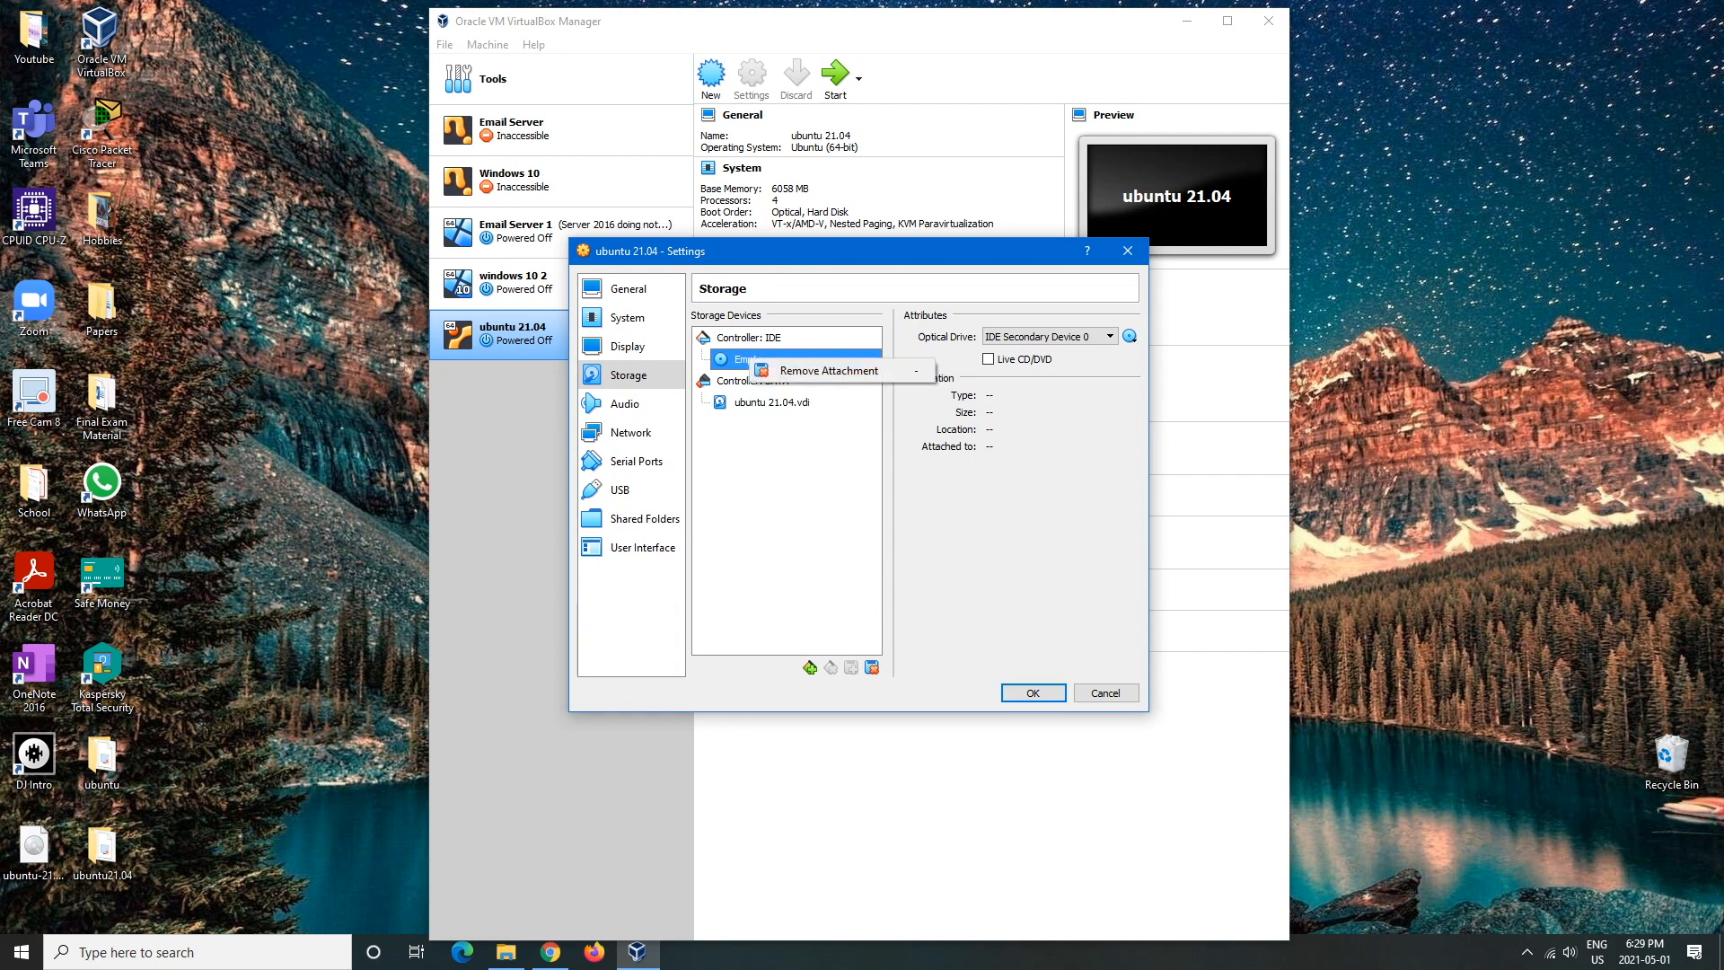
{"action": "left_click", "coordinate": [829, 369]}
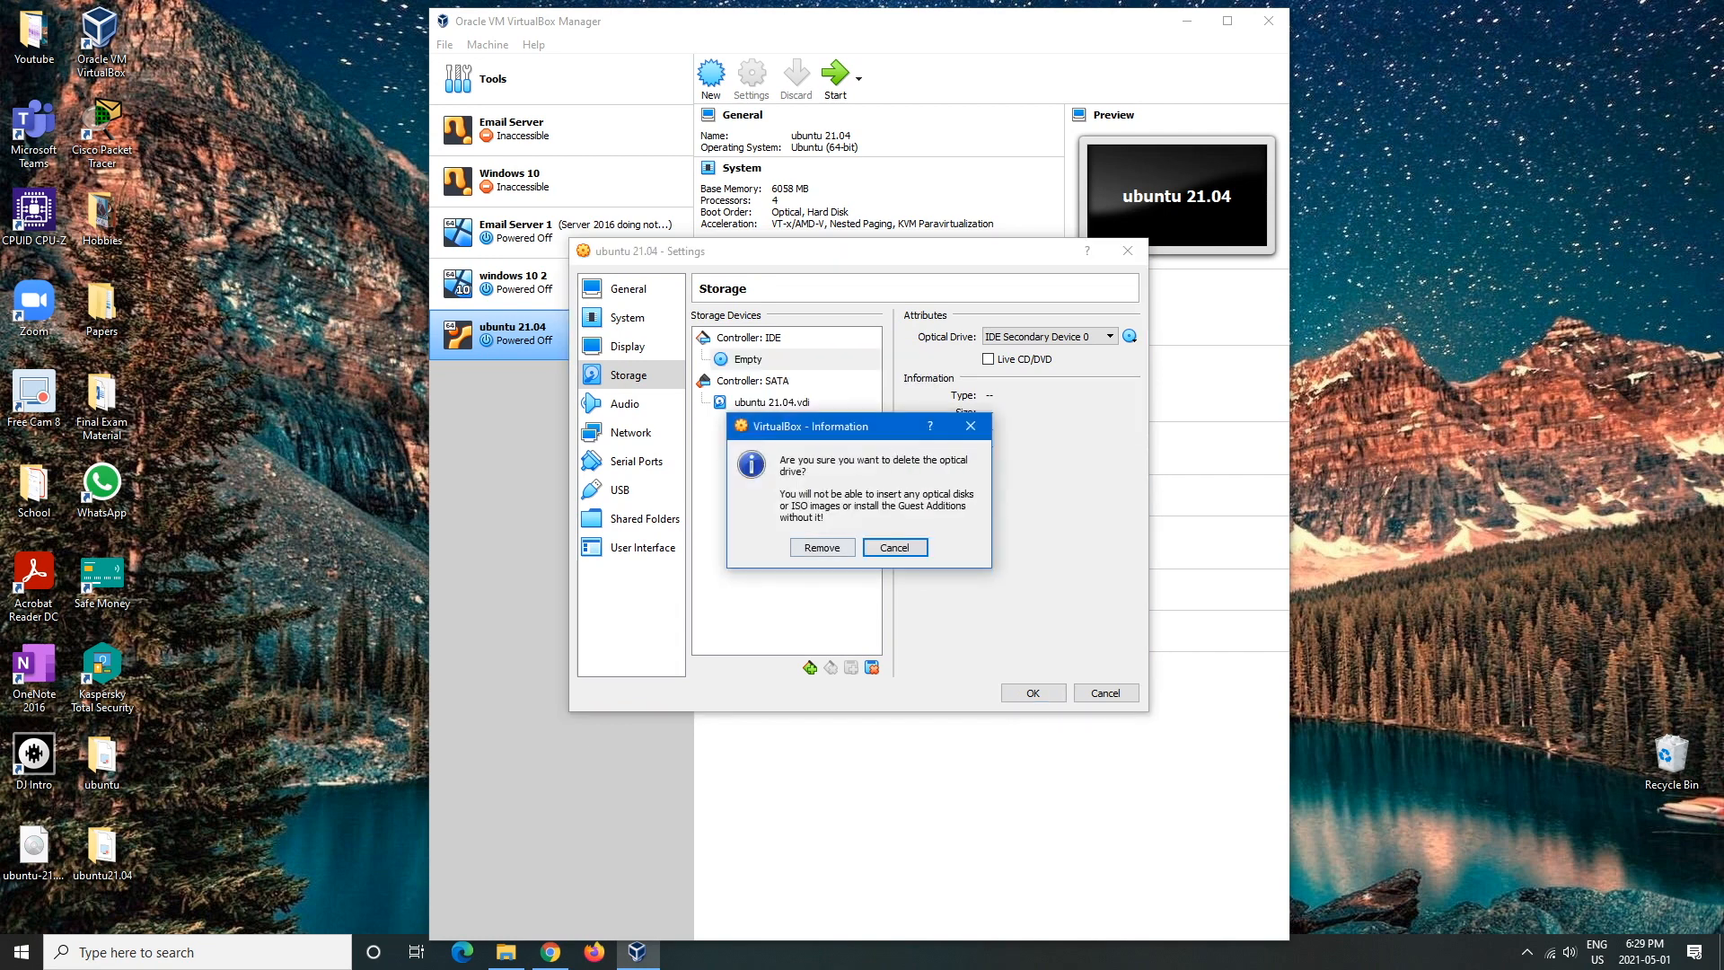
{"action": "left_click", "coordinate": [822, 548]}
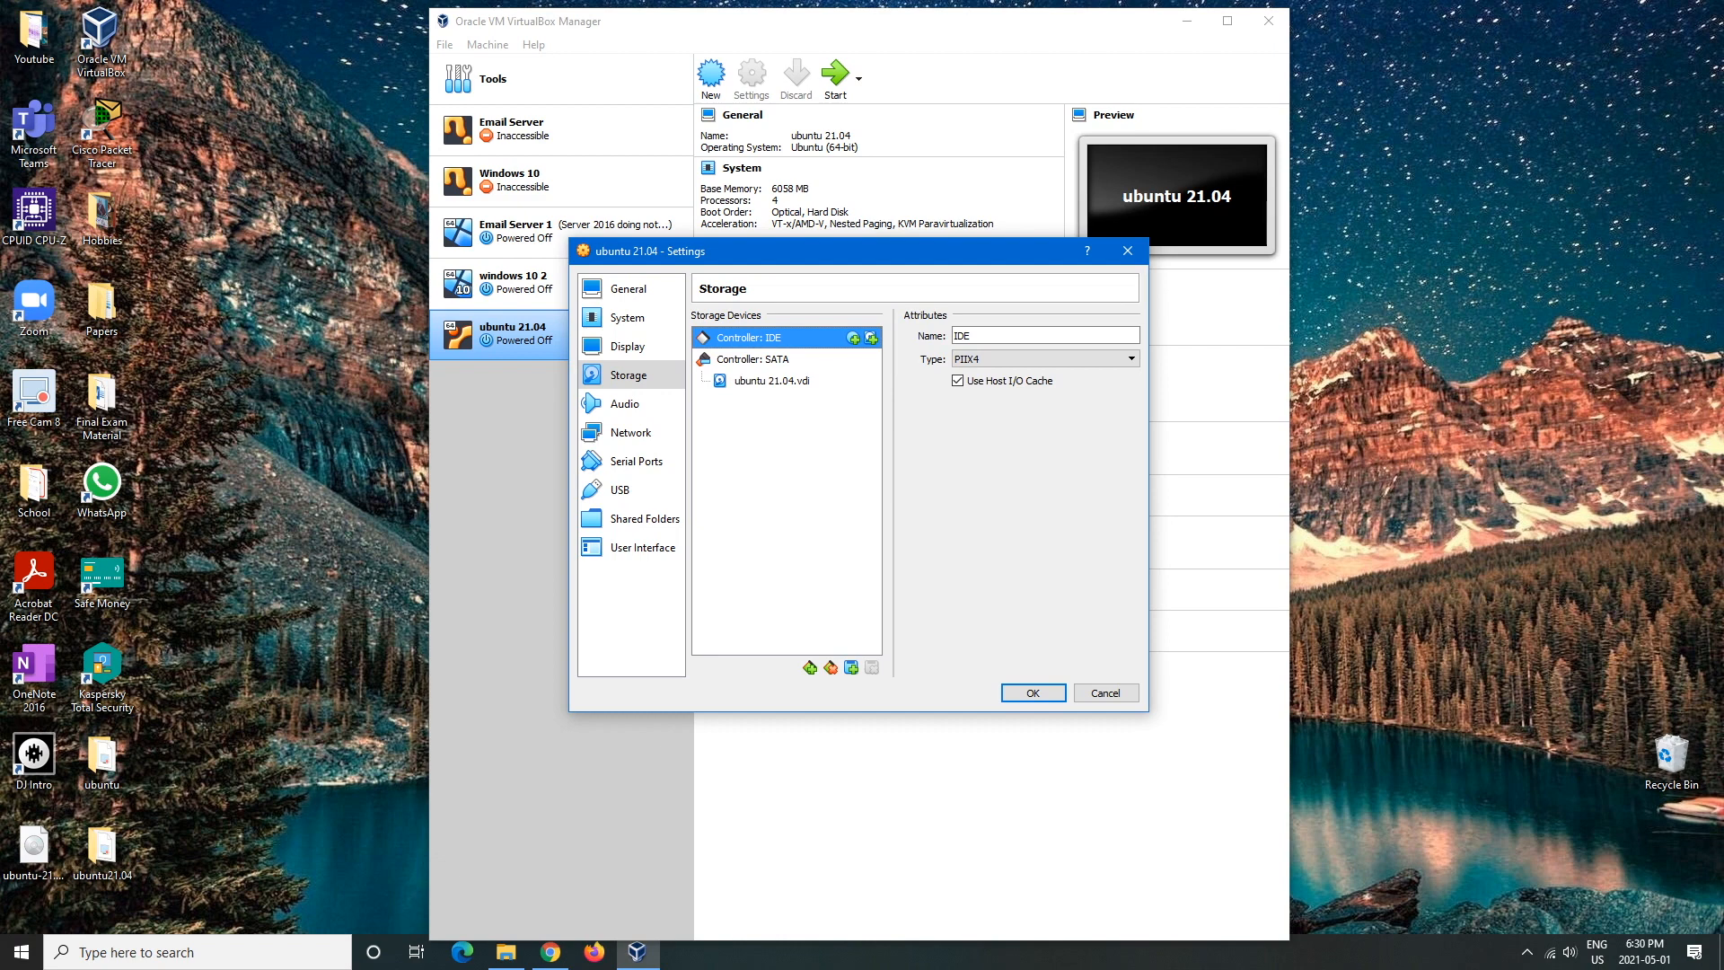
{"action": "left_click", "coordinate": [1032, 693]}
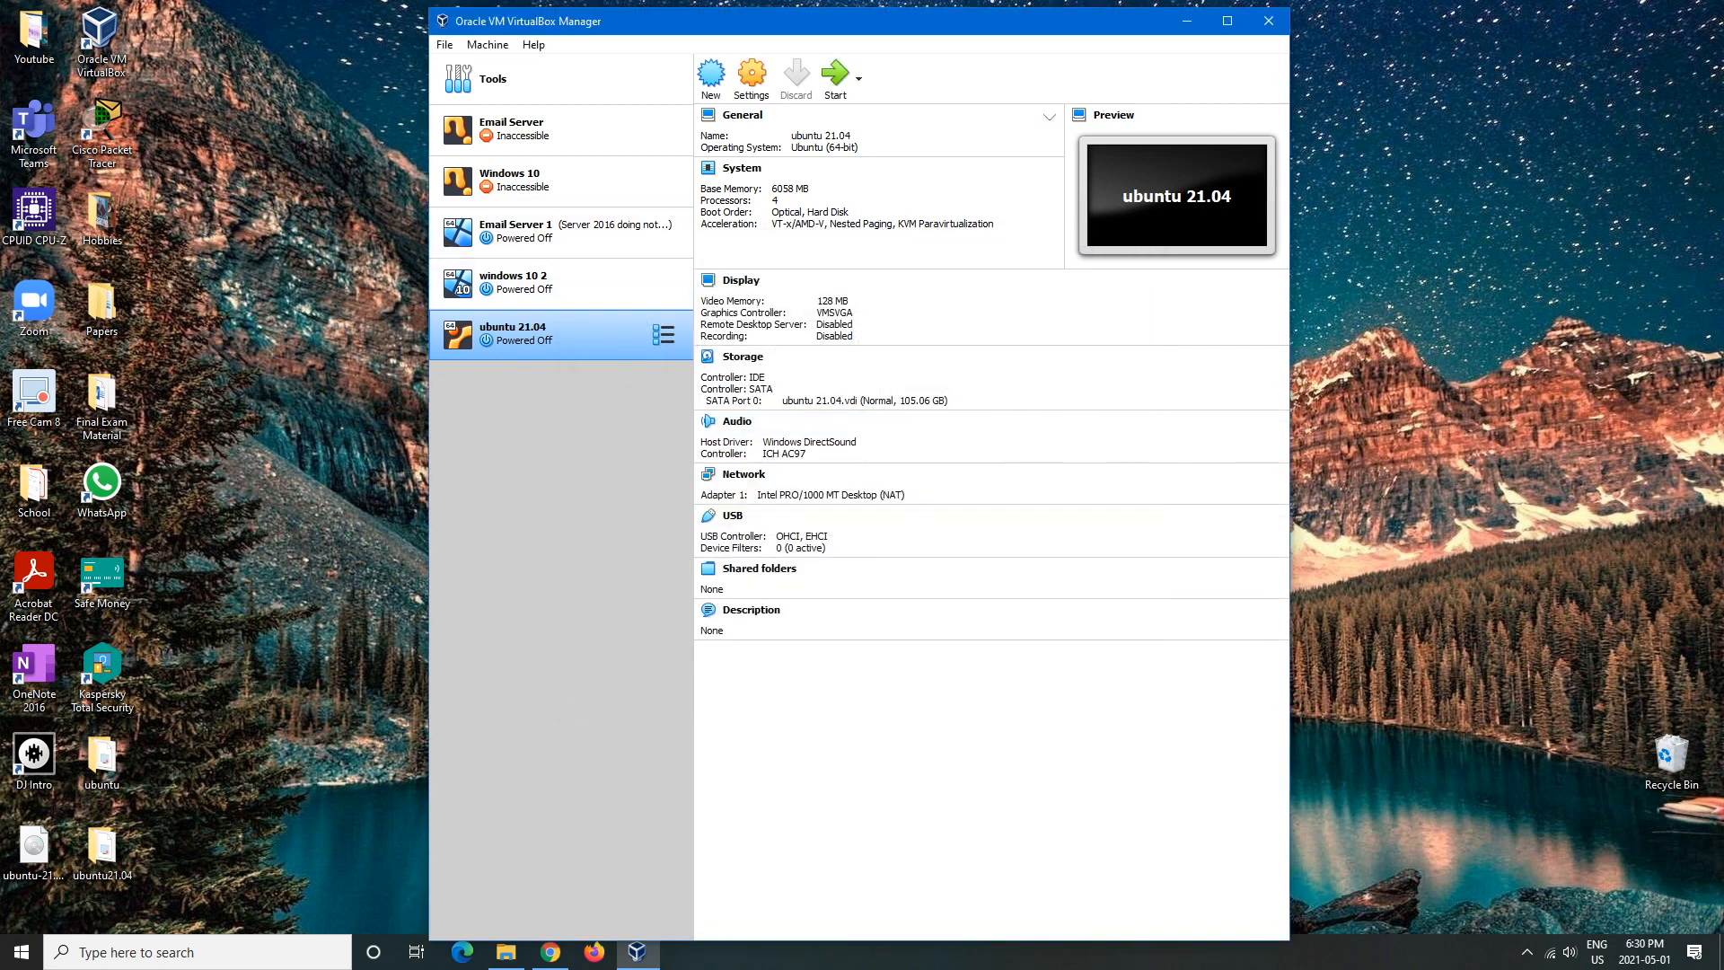
{"action": "left_click", "coordinate": [858, 78]}
- Boot ubuntu 21.04 maximized and skip through the Welcome to Ubuntu pages to Done
{"action": "left_click", "coordinate": [888, 135]}
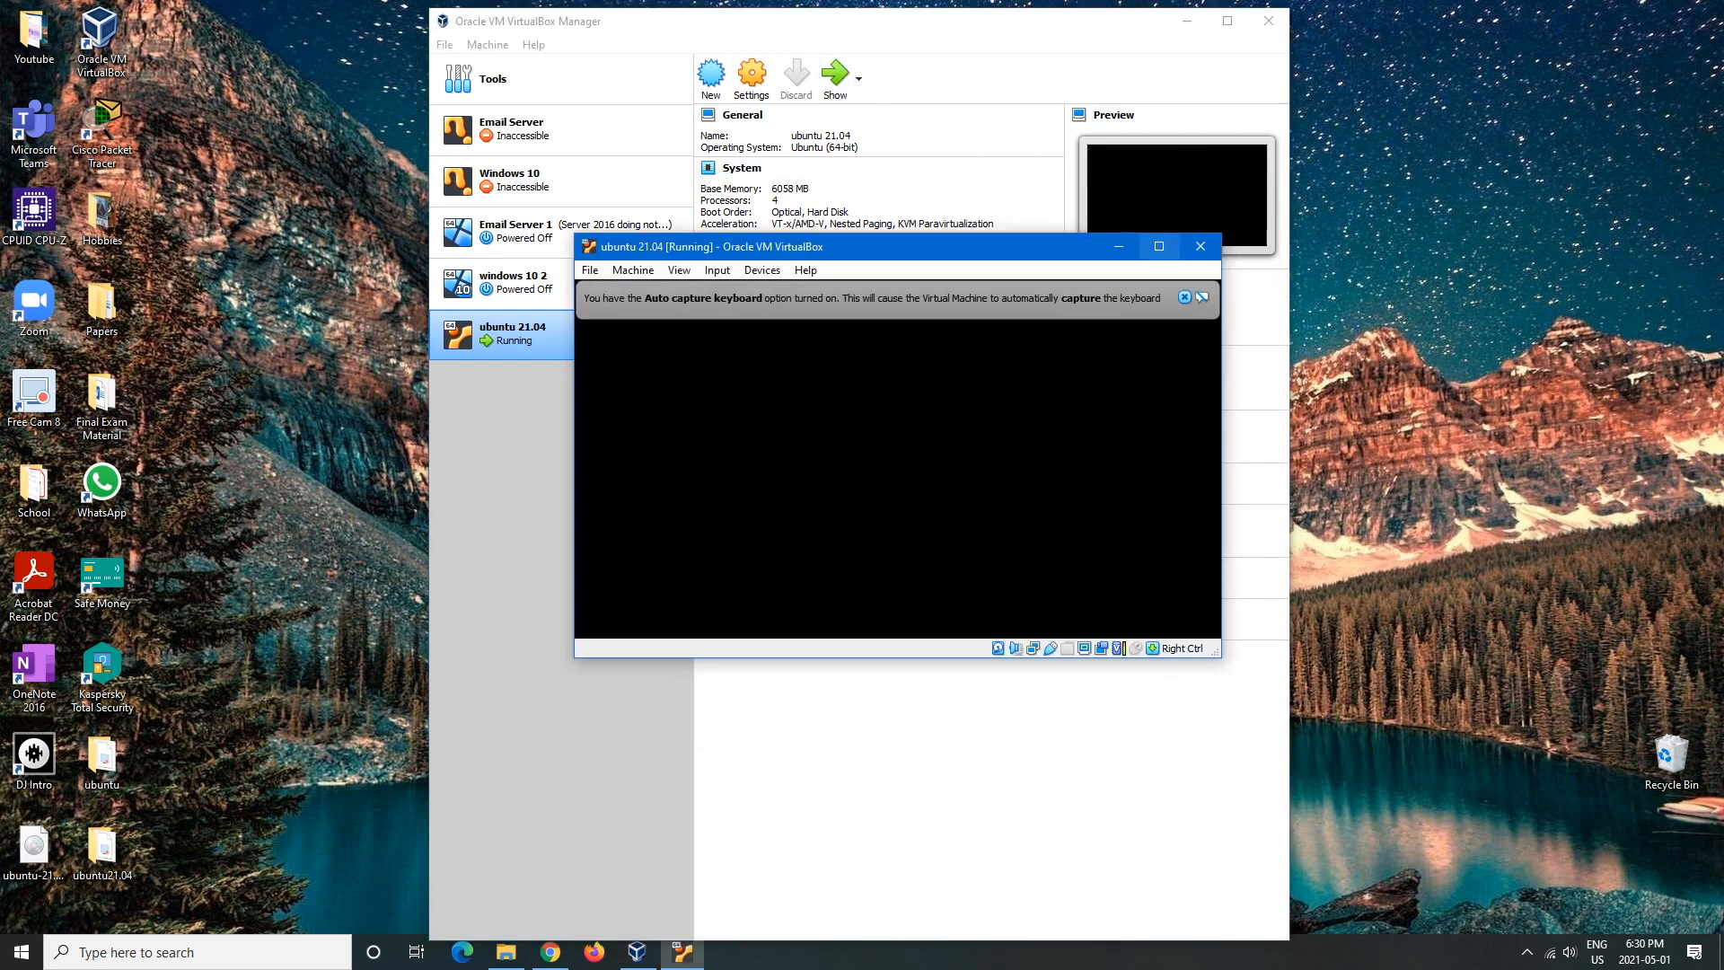
{"action": "left_click", "coordinate": [1158, 247]}
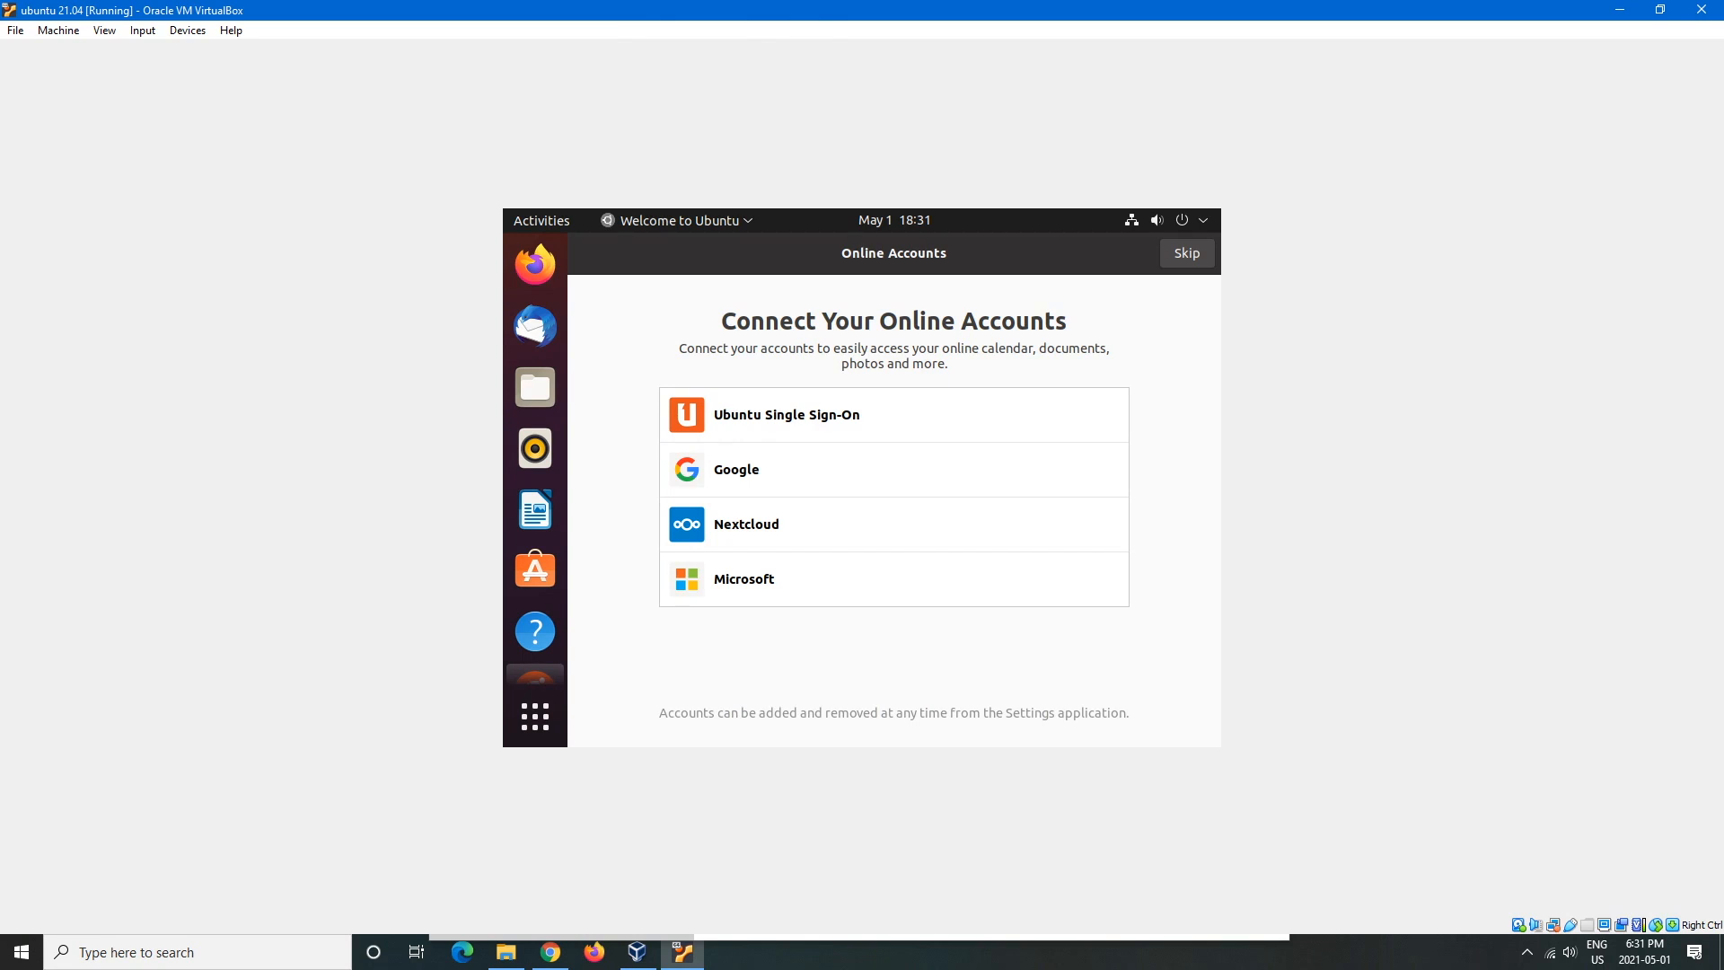
{"action": "left_click", "coordinate": [1187, 253]}
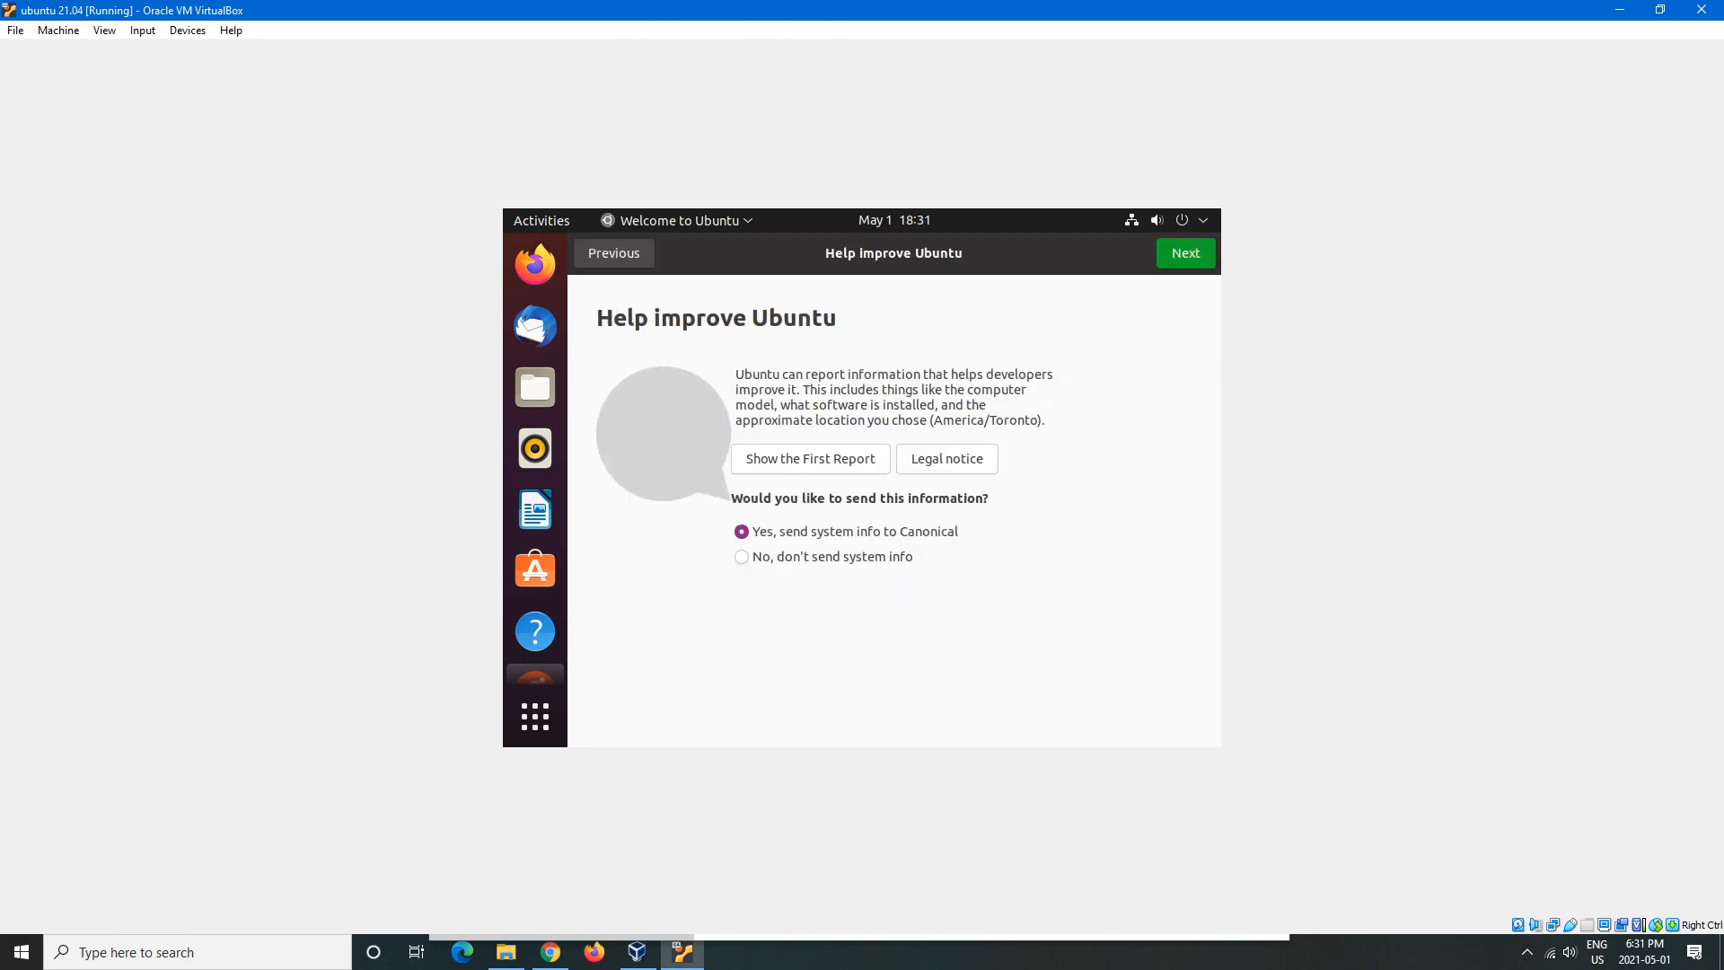
{"action": "left_click", "coordinate": [1185, 253]}
{"action": "left_click", "coordinate": [1185, 254]}
{"action": "left_click", "coordinate": [1184, 254]}
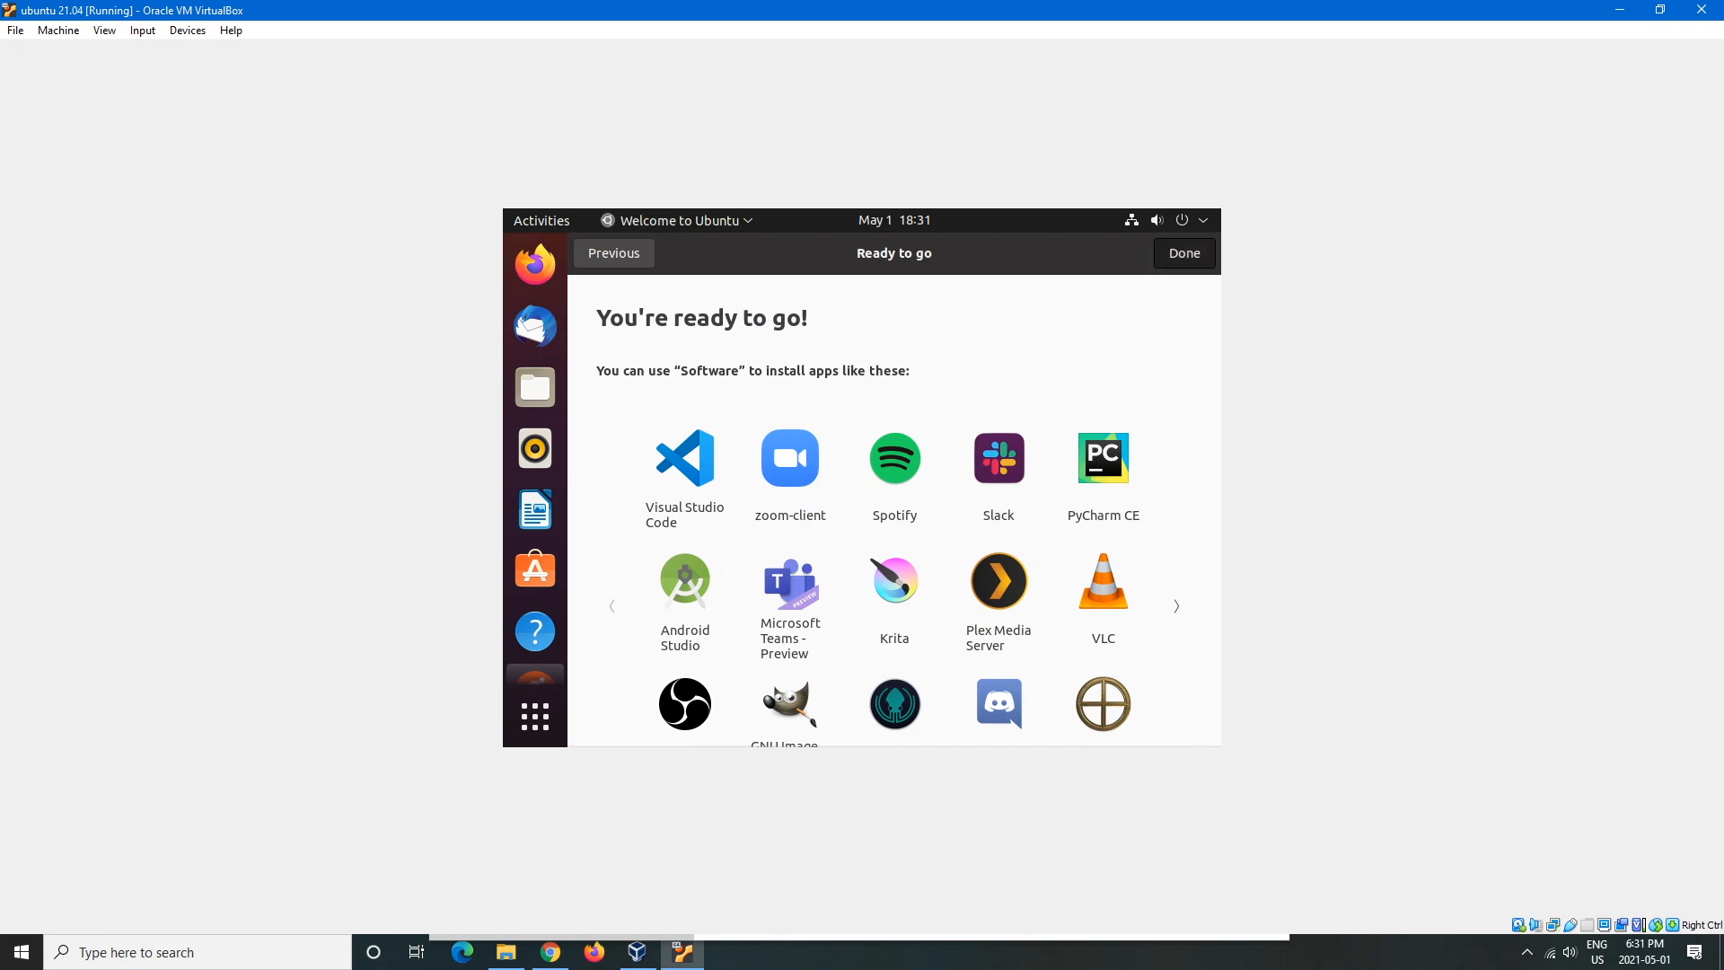
{"action": "left_click", "coordinate": [535, 715]}
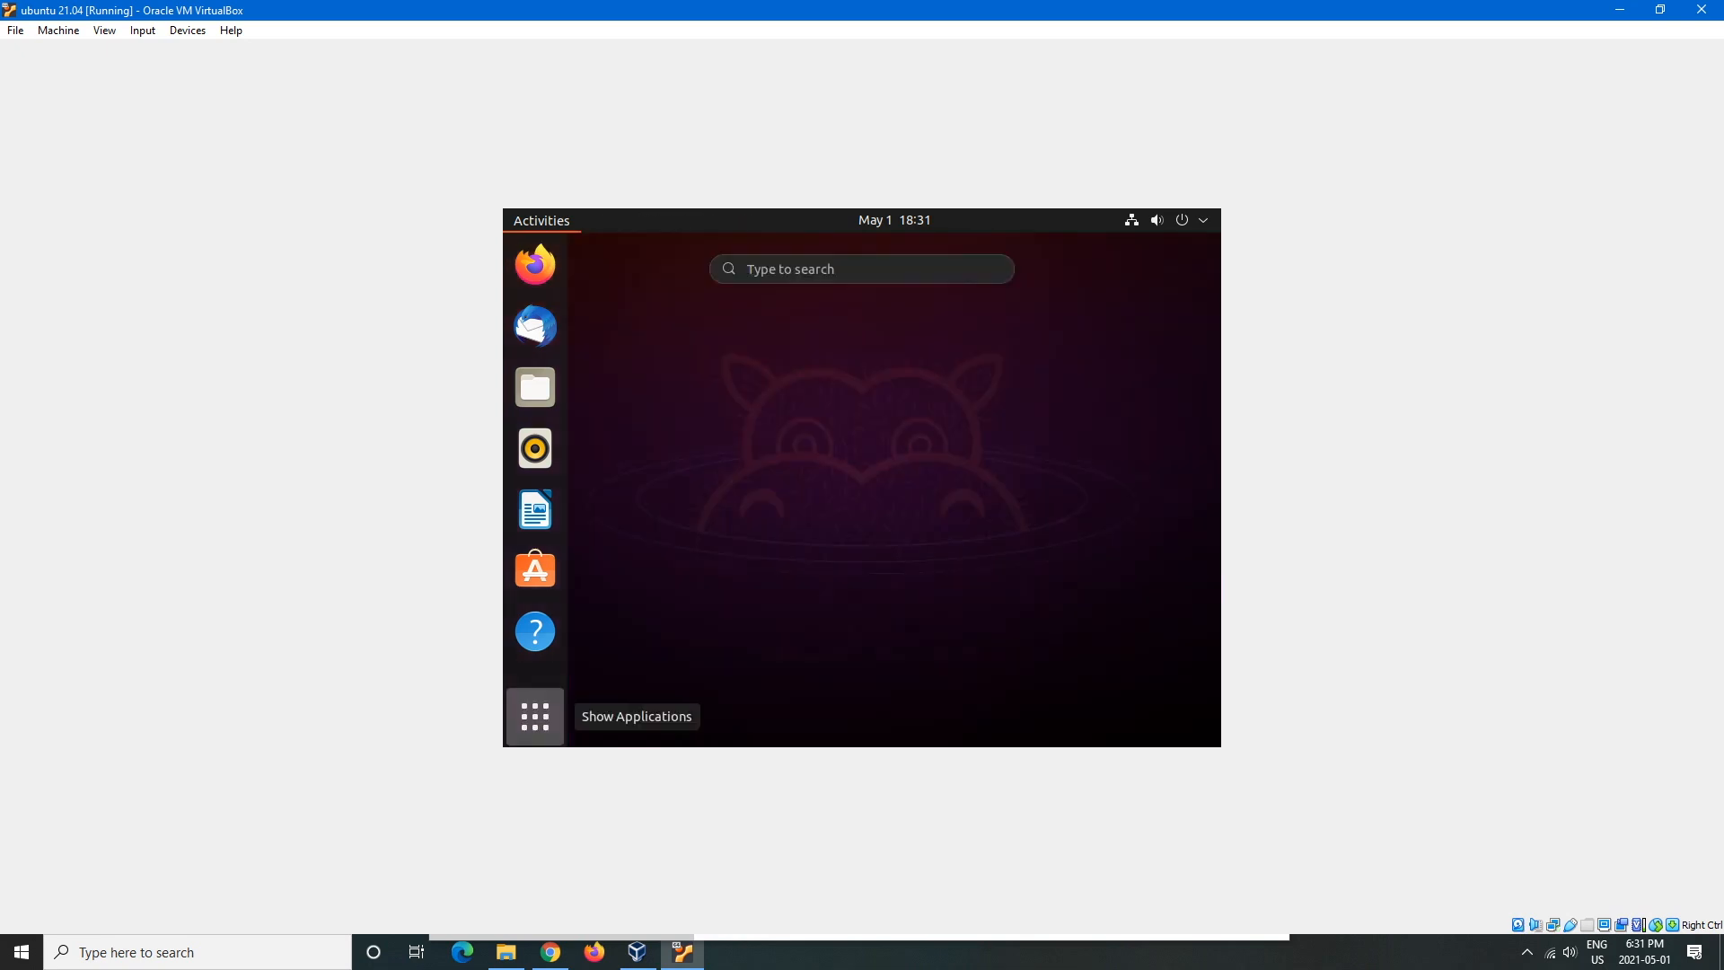
- Page through the application grid and launch Ubuntu Software
{"action": "scroll", "coordinate": [812, 473], "scroll_direction": "down", "scroll_amount": 1}
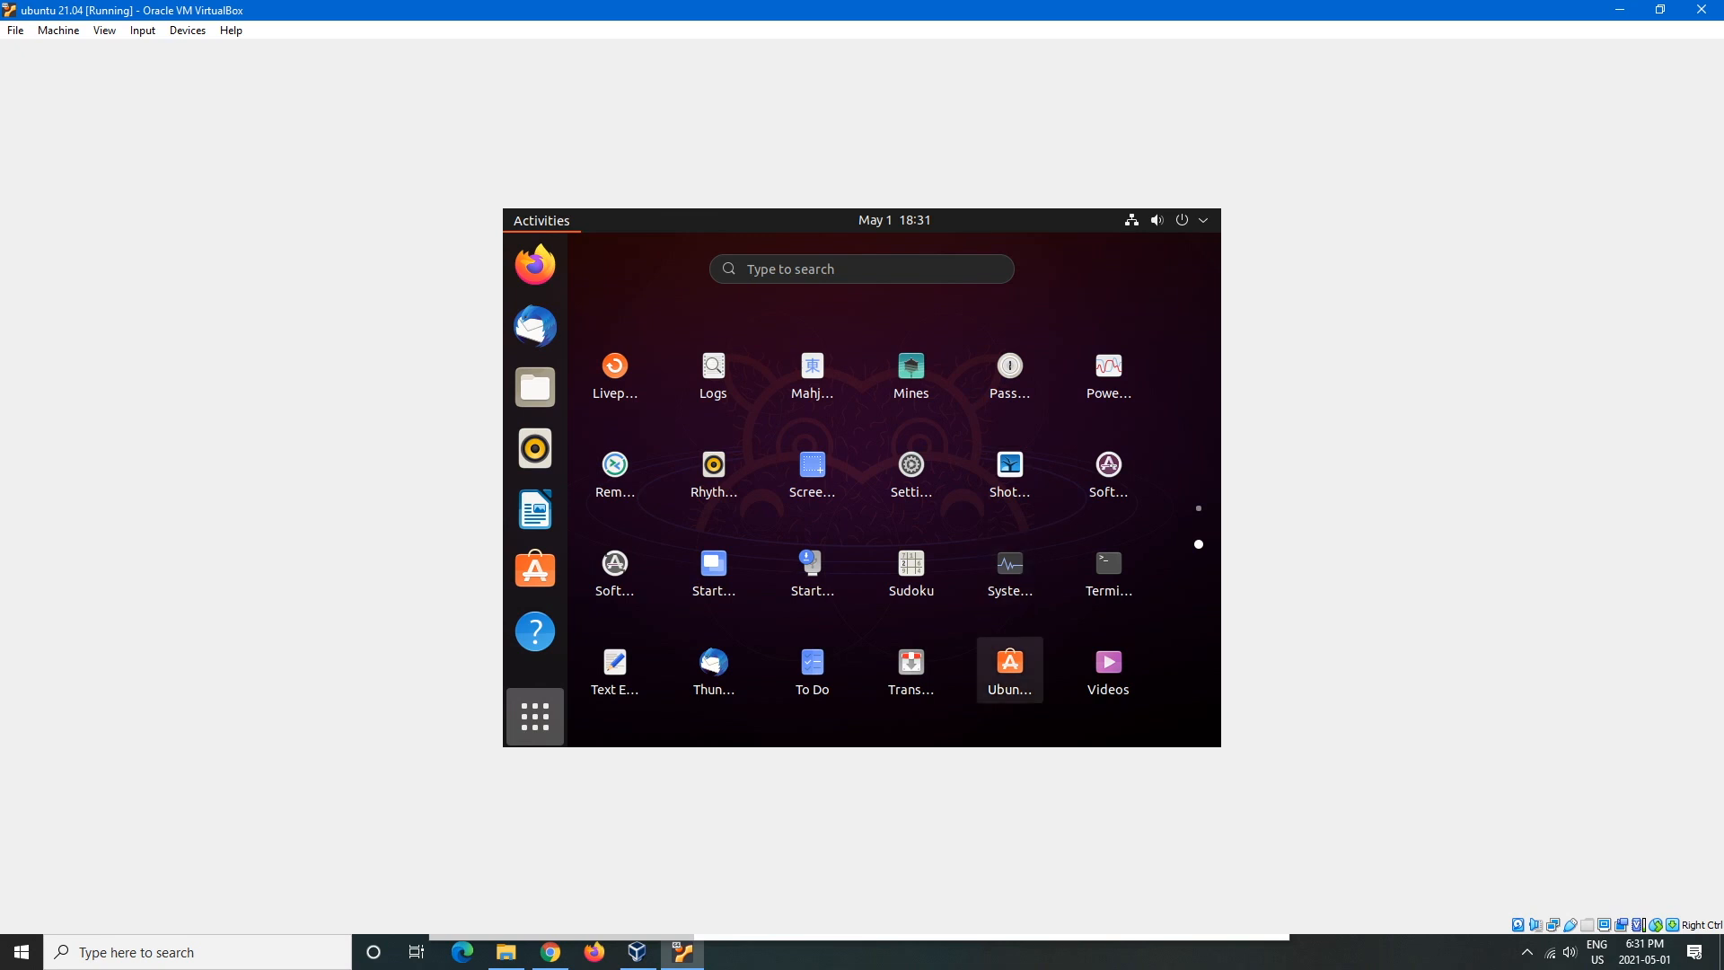
{"action": "scroll", "coordinate": [911, 474], "scroll_direction": "up", "scroll_amount": 1}
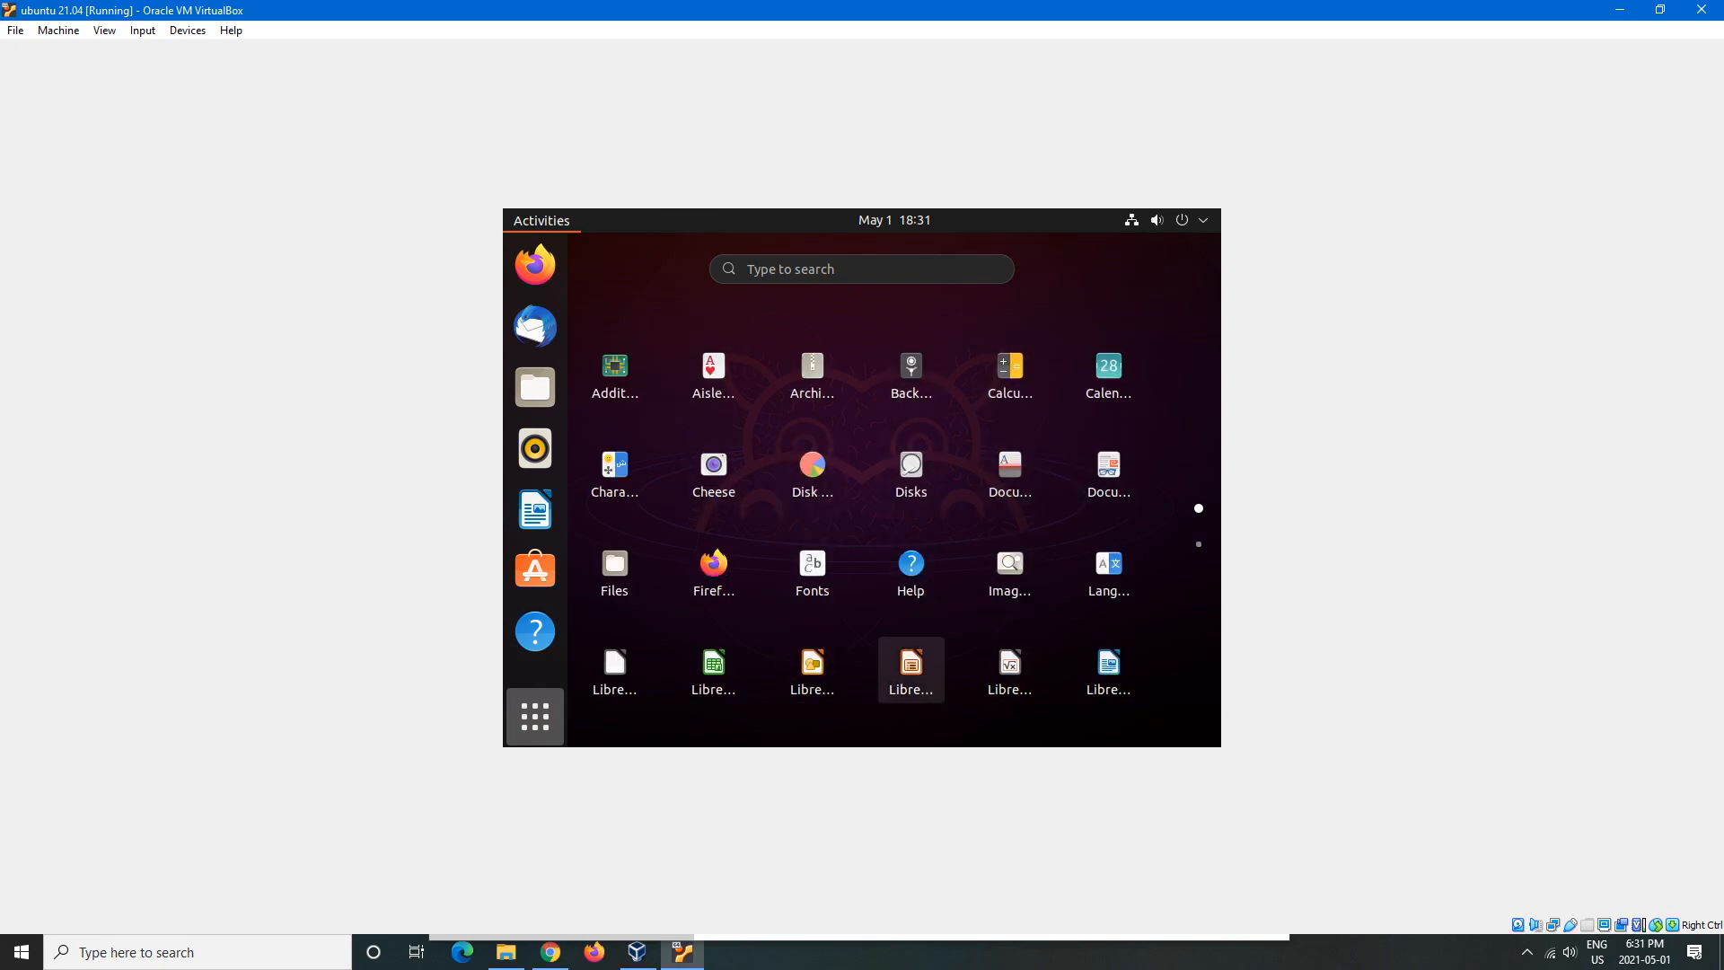
{"action": "scroll", "coordinate": [911, 669], "scroll_direction": "down", "scroll_amount": 1}
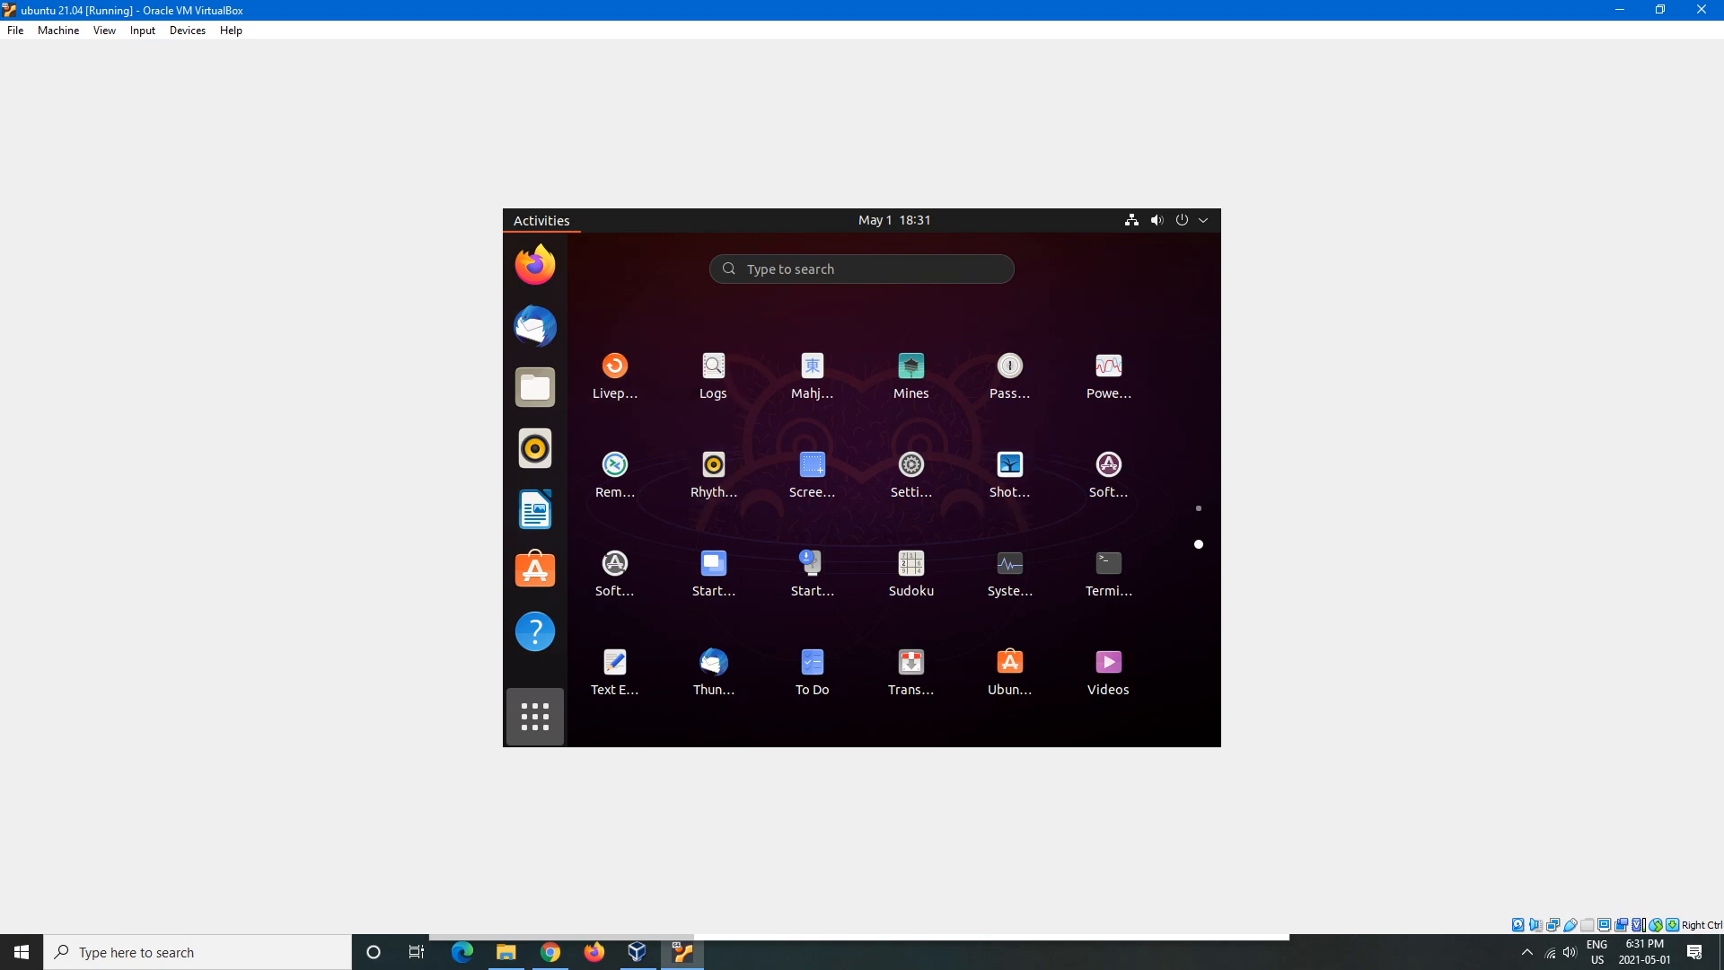
{"action": "scroll", "coordinate": [862, 529], "scroll_direction": "up", "scroll_amount": 1}
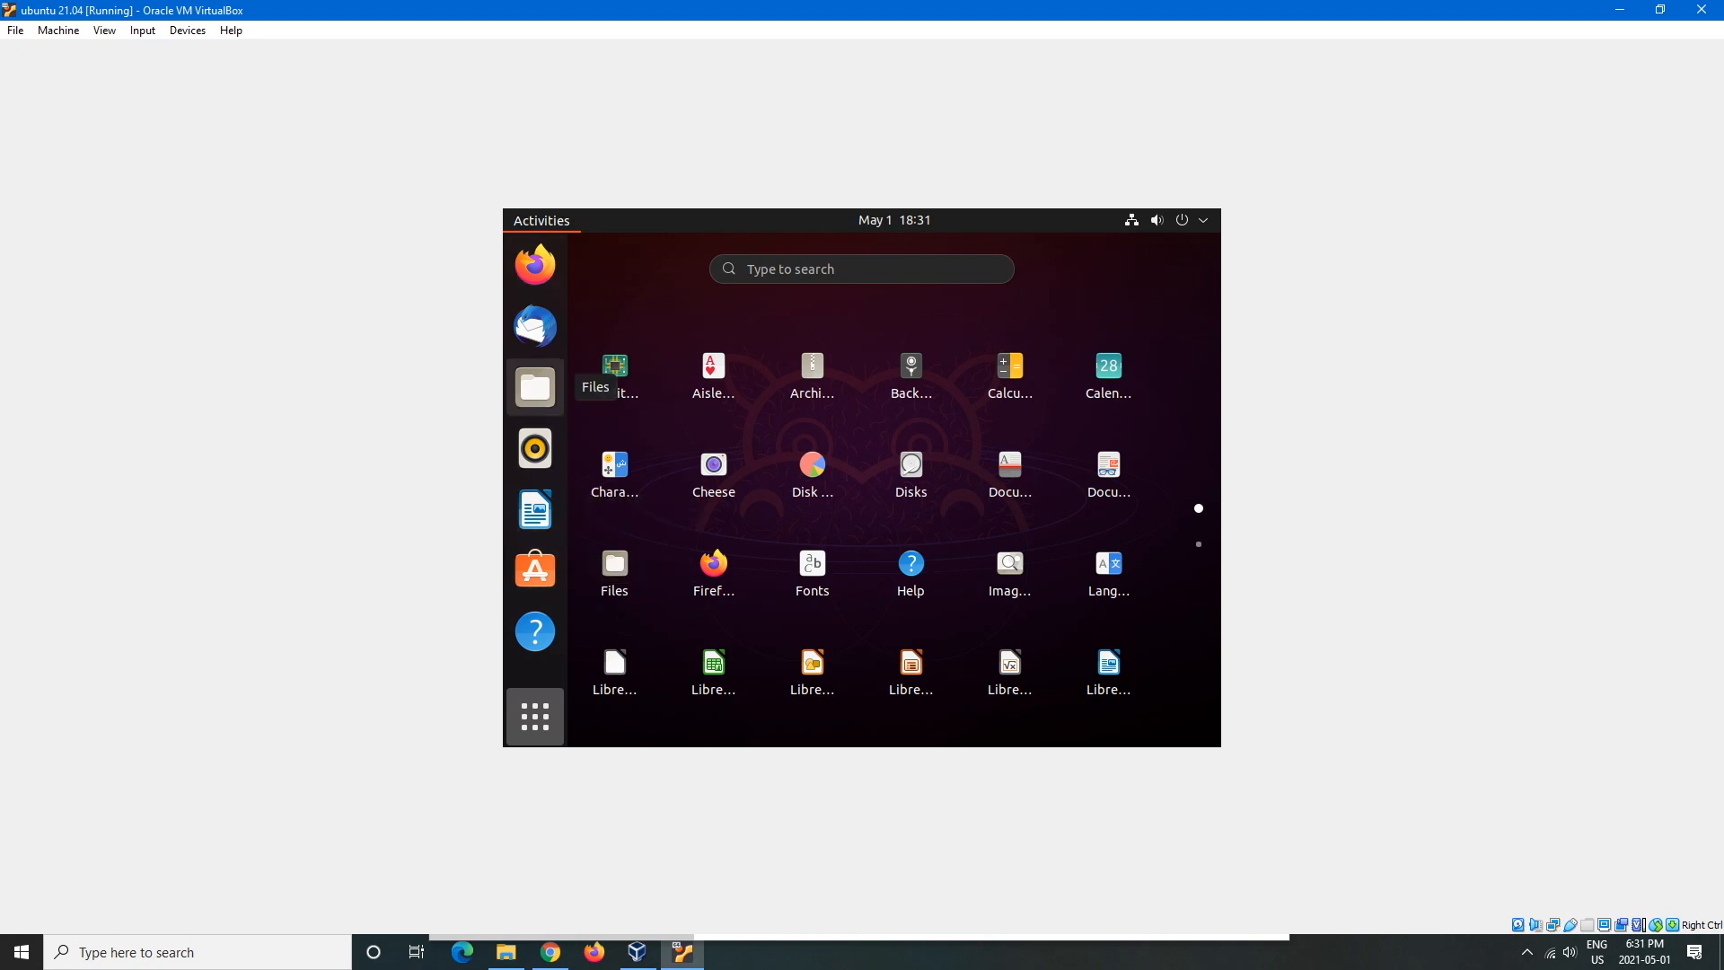
{"action": "scroll", "coordinate": [812, 669], "scroll_direction": "down", "scroll_amount": 1}
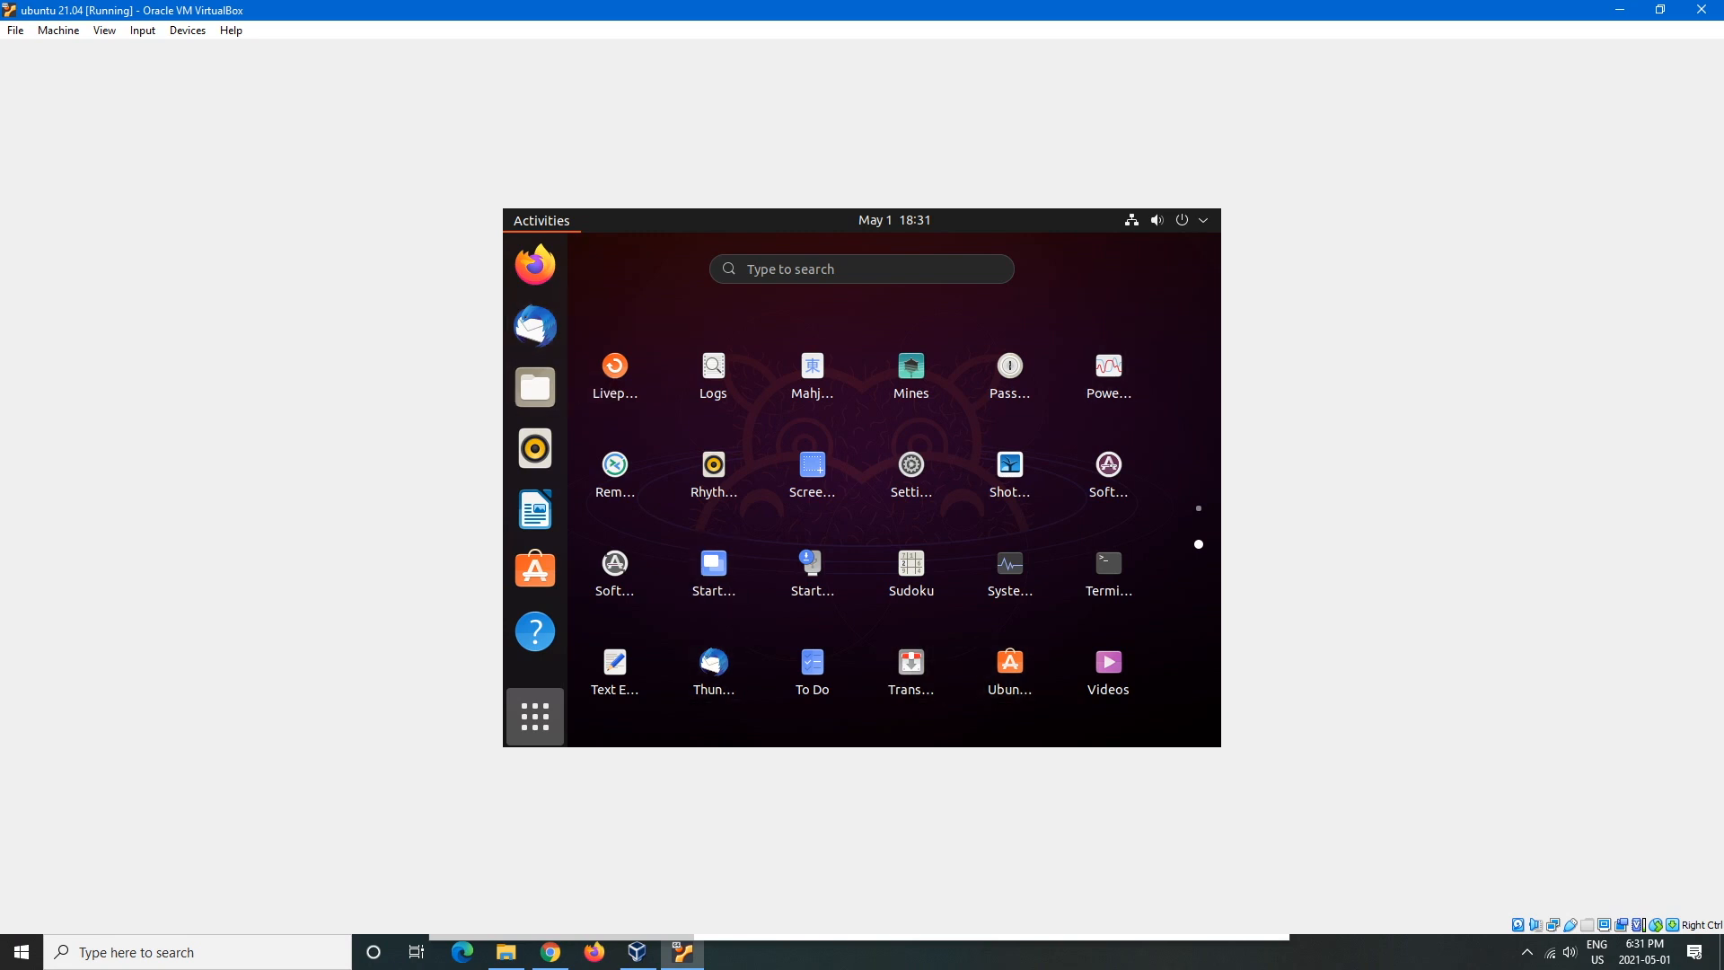
{"action": "left_click", "coordinate": [1010, 669]}
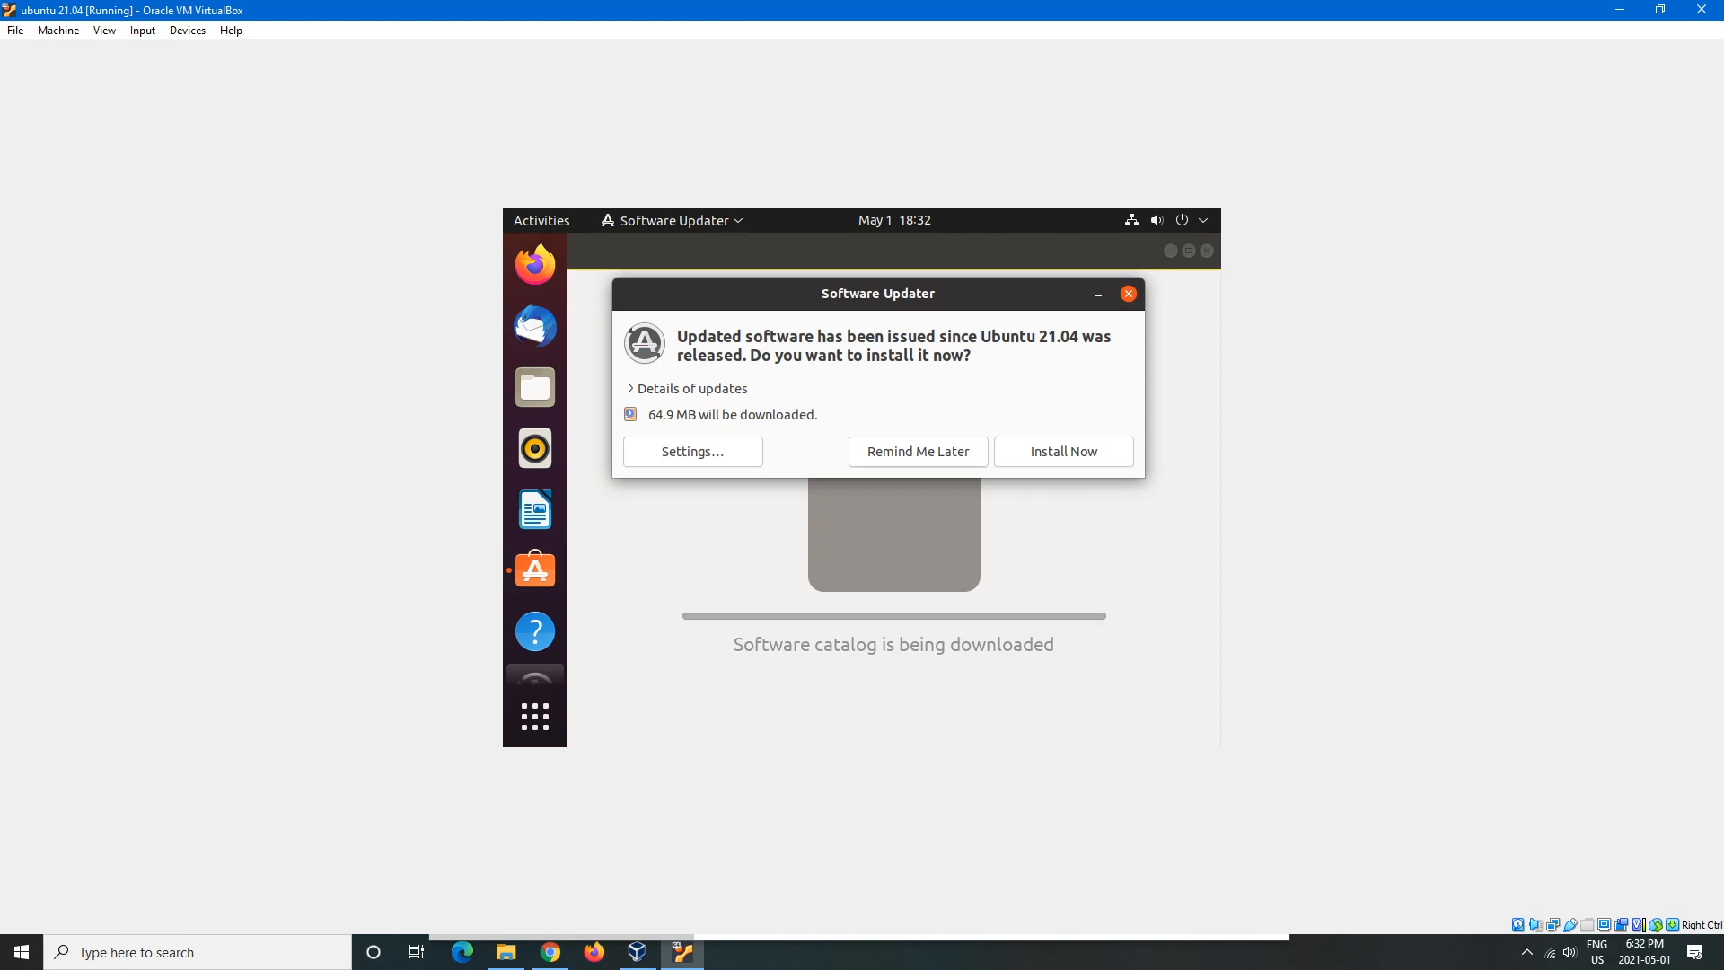
- Choose Remind Me Later on the updates prompt and scroll the Explore page
{"action": "left_click", "coordinate": [919, 451]}
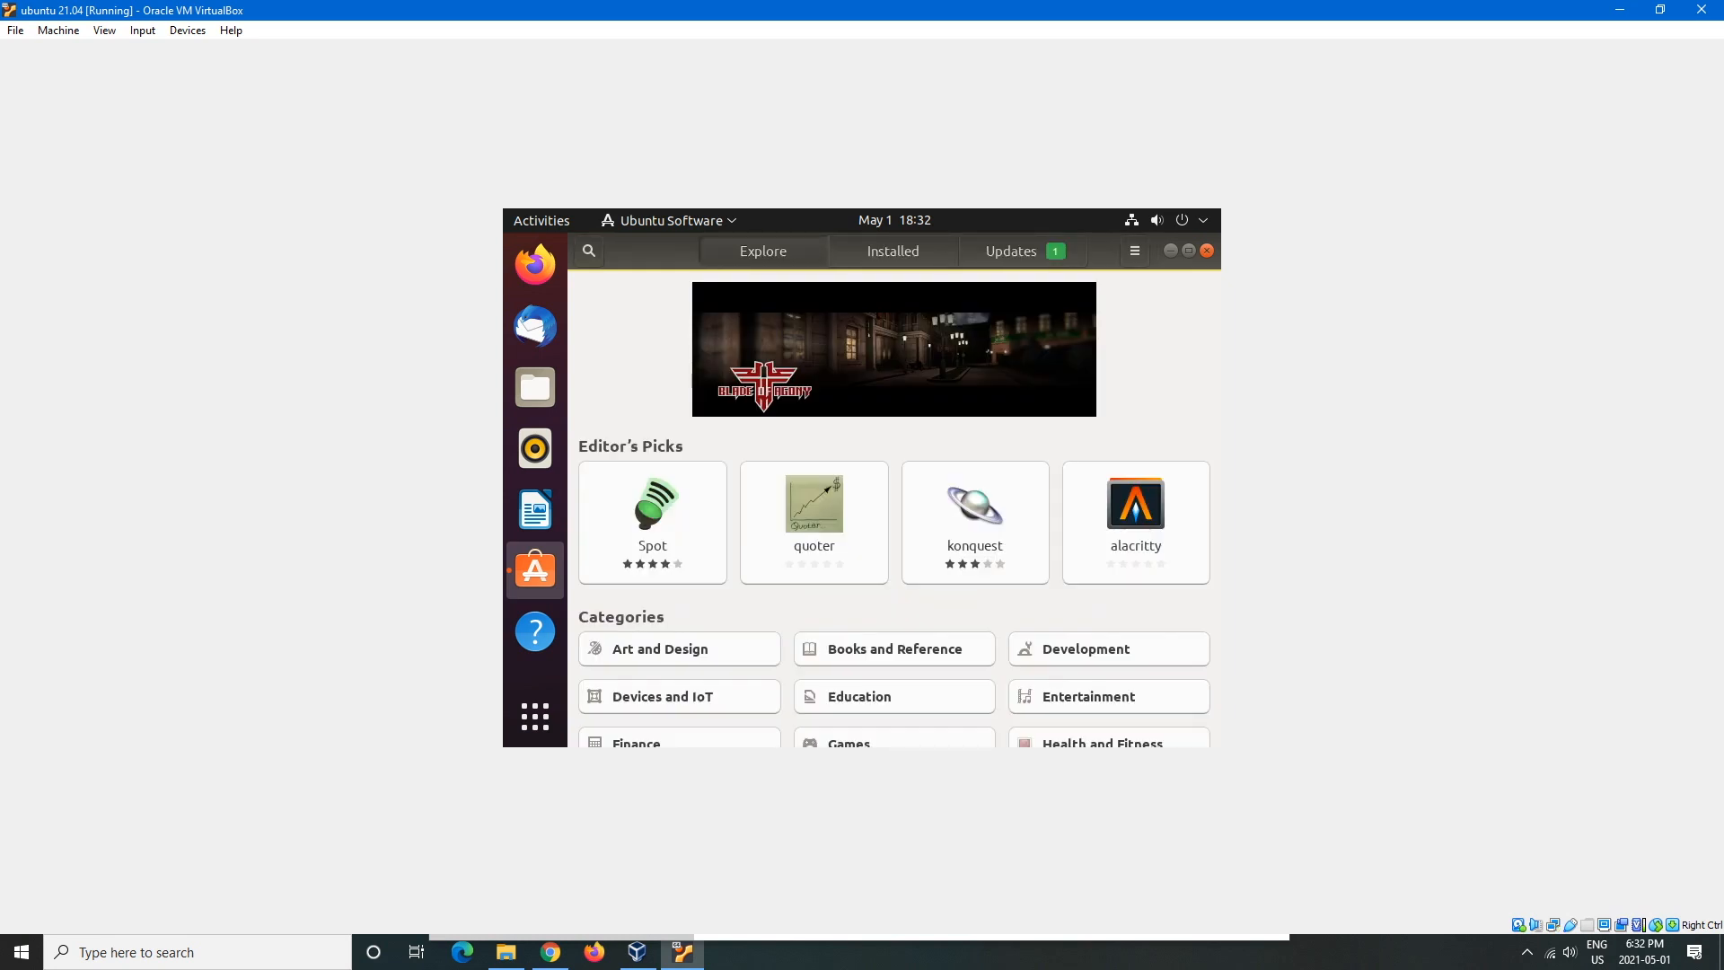
{"action": "scroll", "coordinate": [898, 509], "scroll_direction": "down", "scroll_amount": 5}
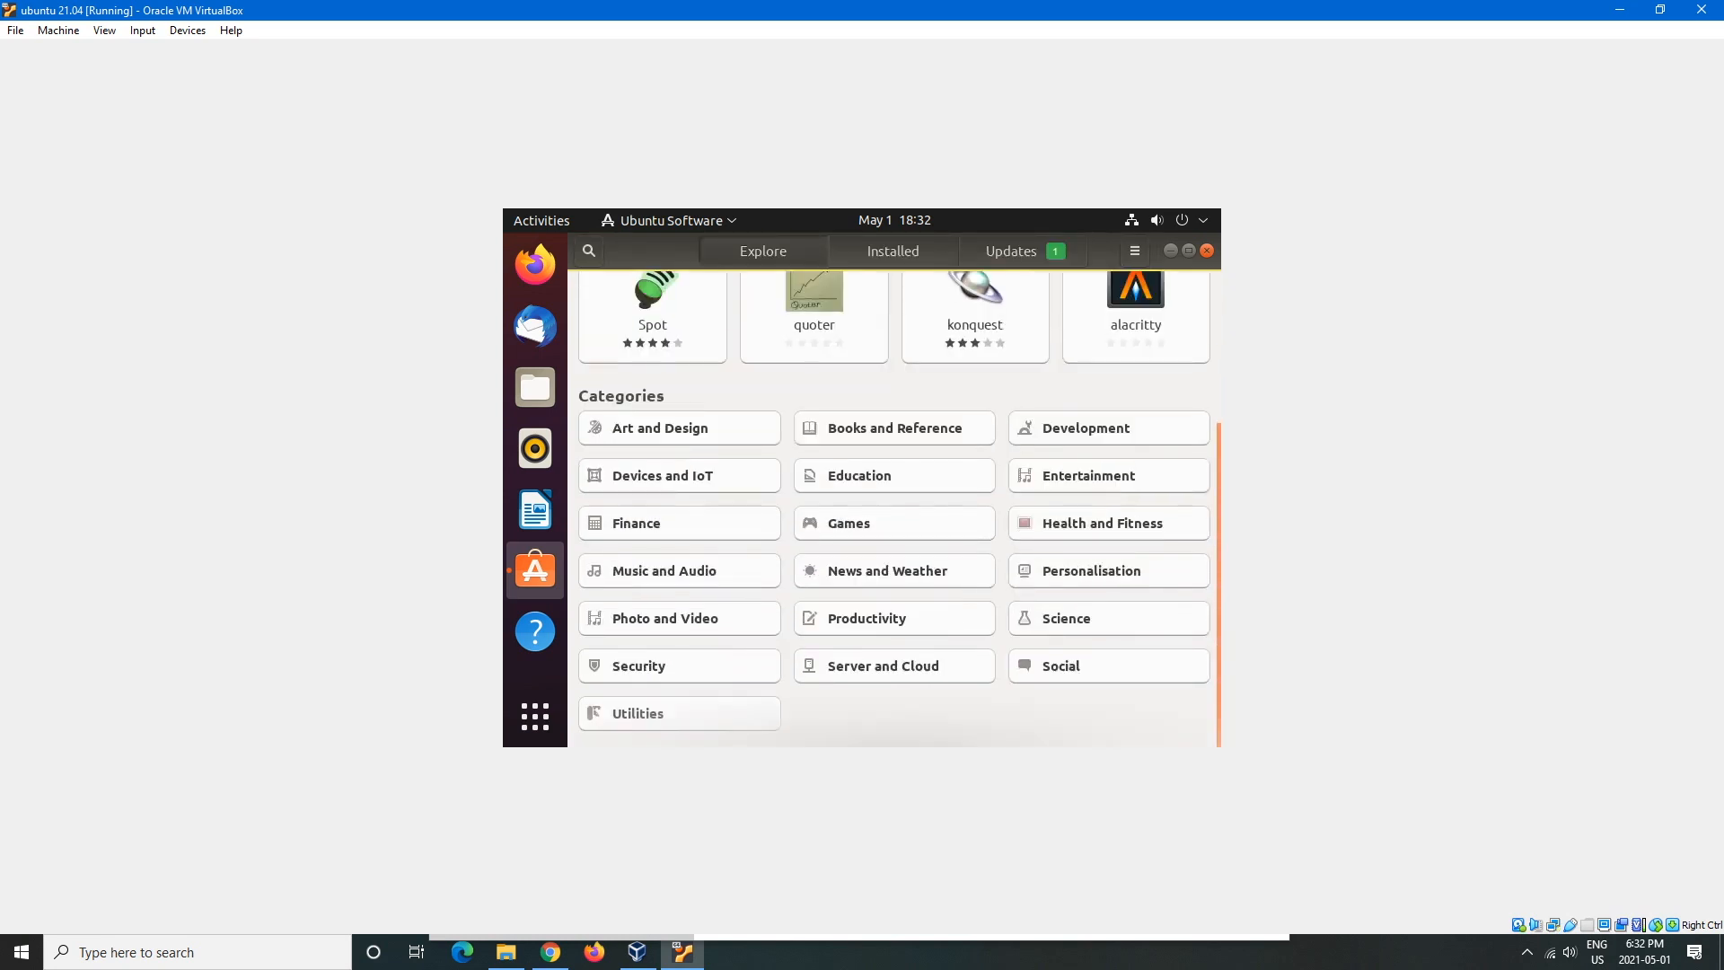
{"action": "scroll", "coordinate": [898, 509], "scroll_direction": "up", "scroll_amount": 5}
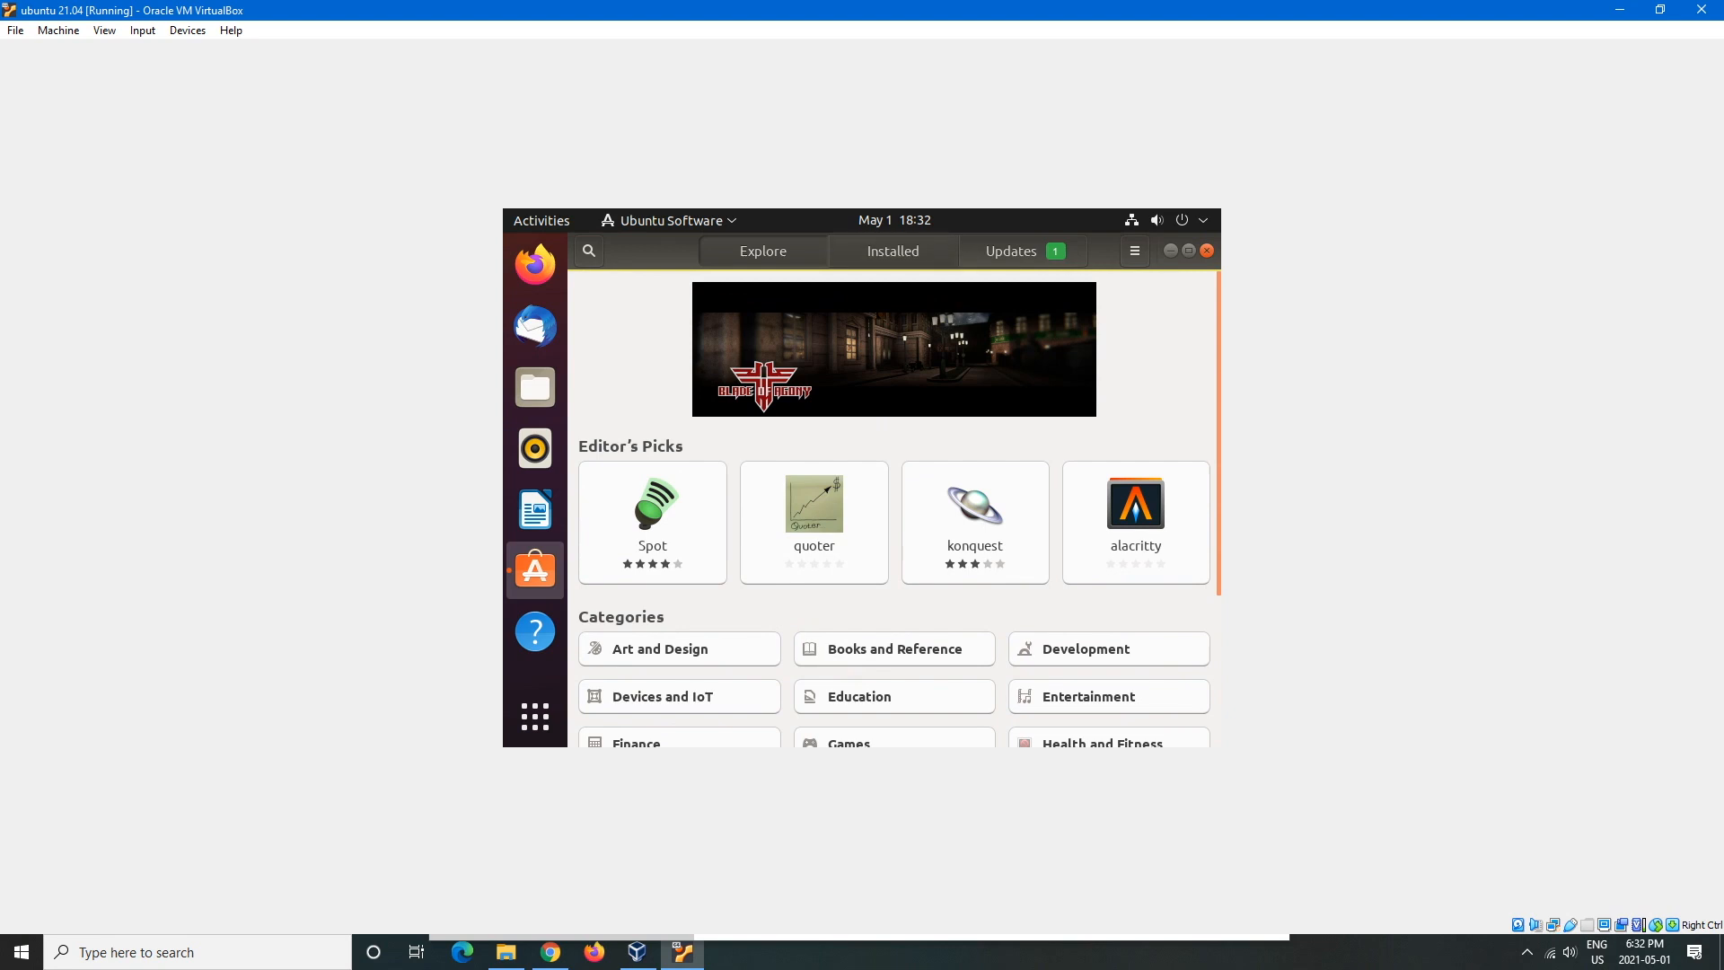
- Search Ubuntu Software for 'zoom', scroll the results, then clear the search box
{"action": "left_click", "coordinate": [589, 251]}
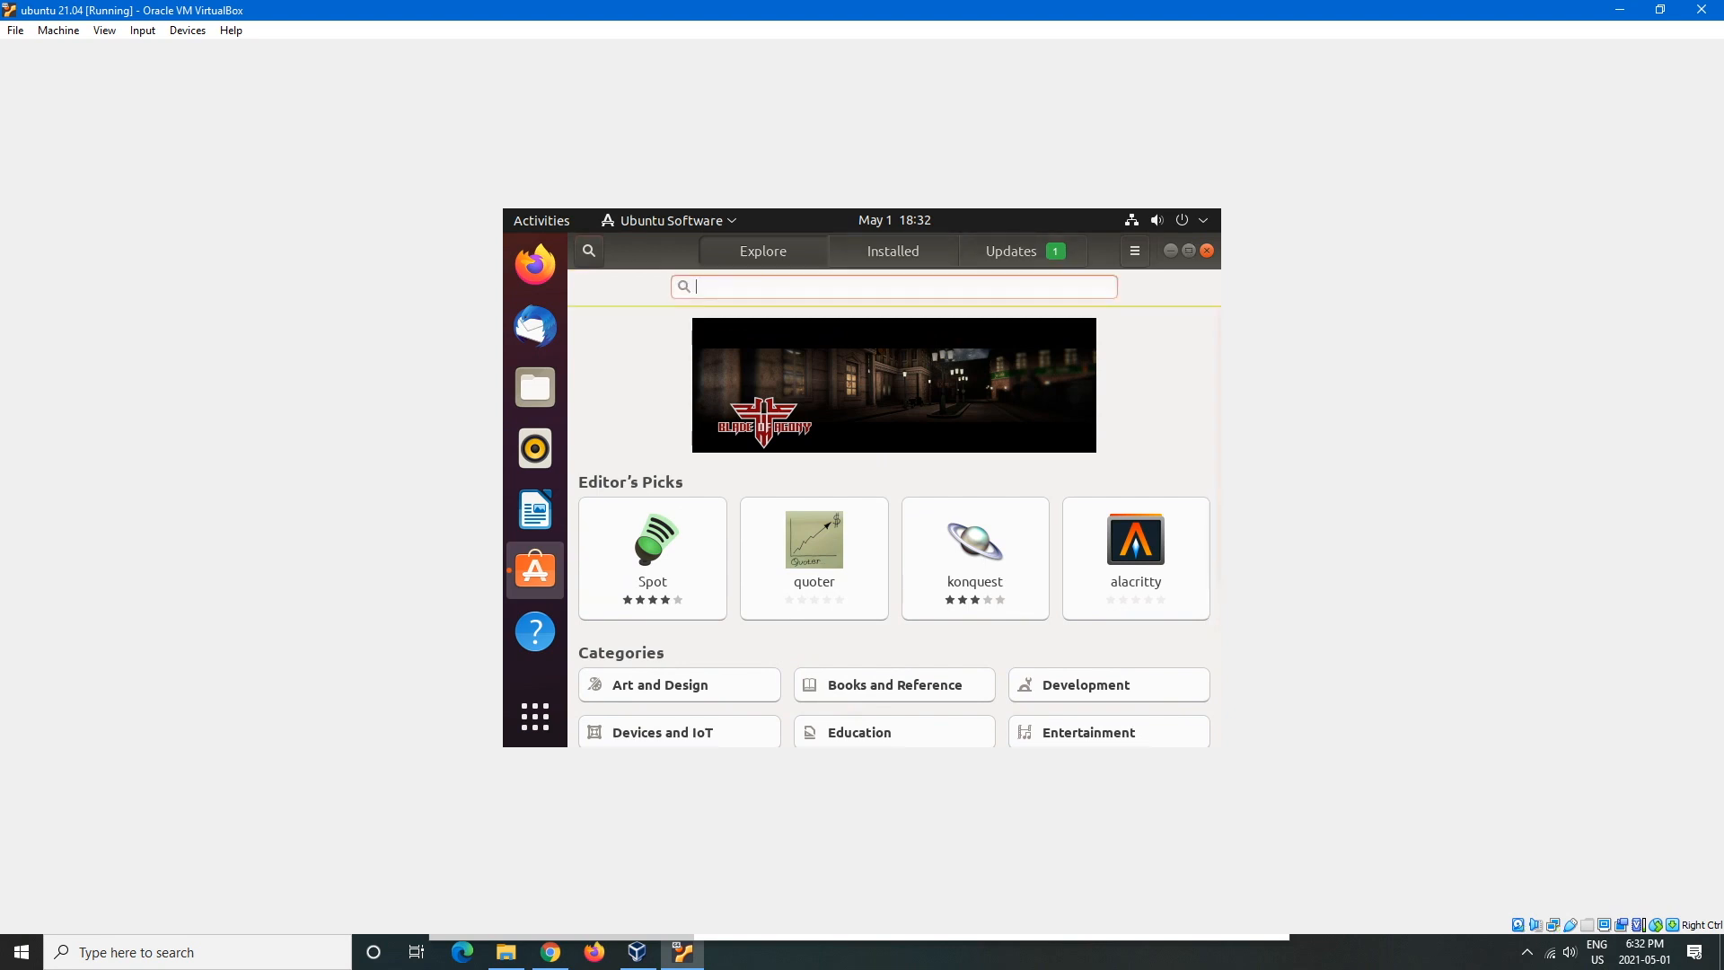
{"action": "type", "text": "zoom"}
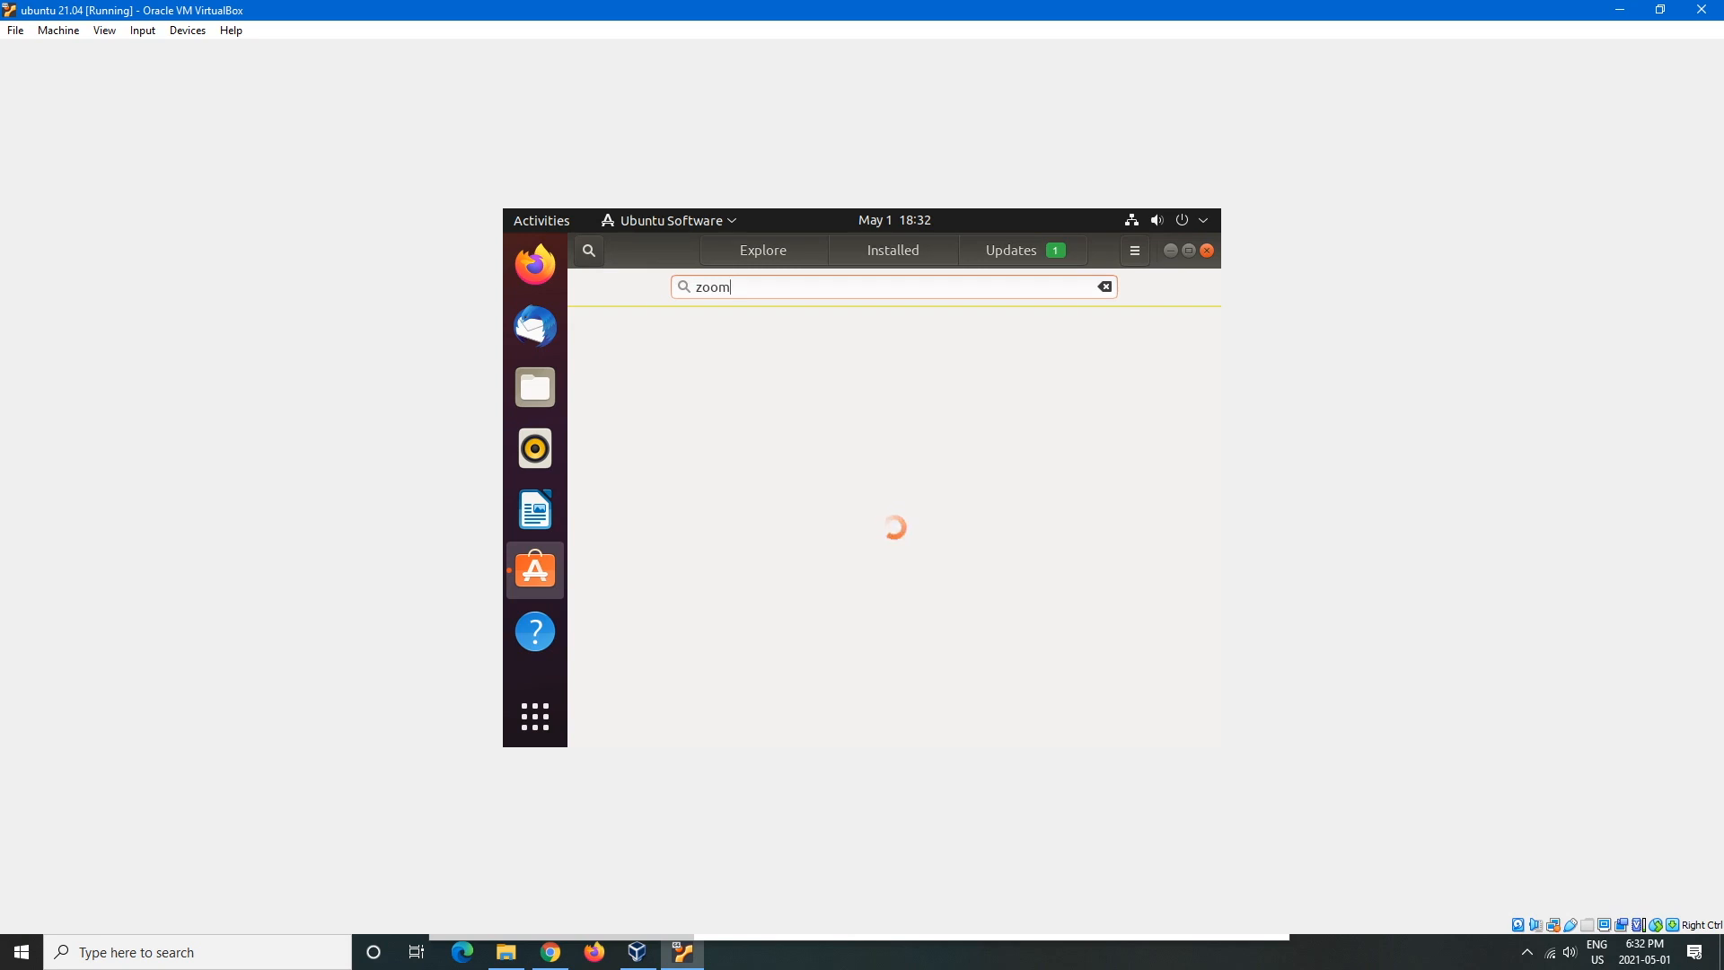
{"action": "scroll", "coordinate": [895, 526], "scroll_direction": "down", "scroll_amount": 3}
{"action": "scroll", "coordinate": [894, 526], "scroll_direction": "down", "scroll_amount": 5}
{"action": "scroll", "coordinate": [894, 526], "scroll_direction": "up", "scroll_amount": 10}
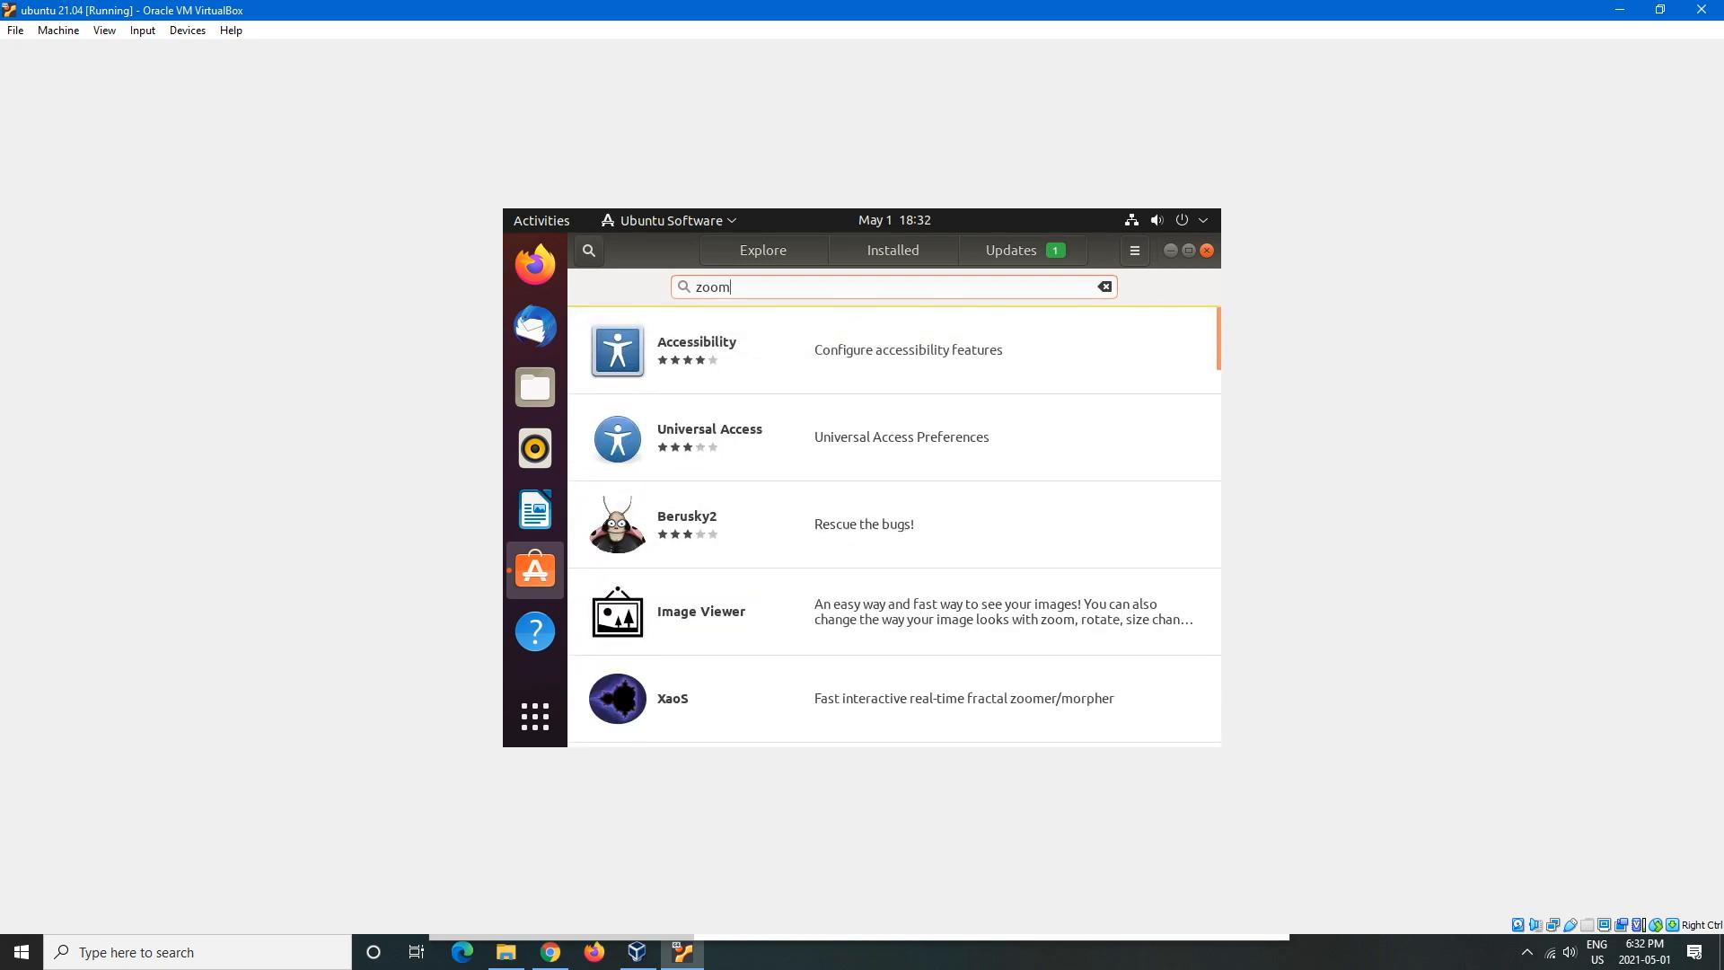
{"action": "left_click_drag", "start_coordinate": [745, 287], "coordinate": [555, 282]}
{"action": "key", "text": "BackSpace"}
- Open the Education category from Explore, keeping its sort by Rating
{"action": "left_click", "coordinate": [763, 251]}
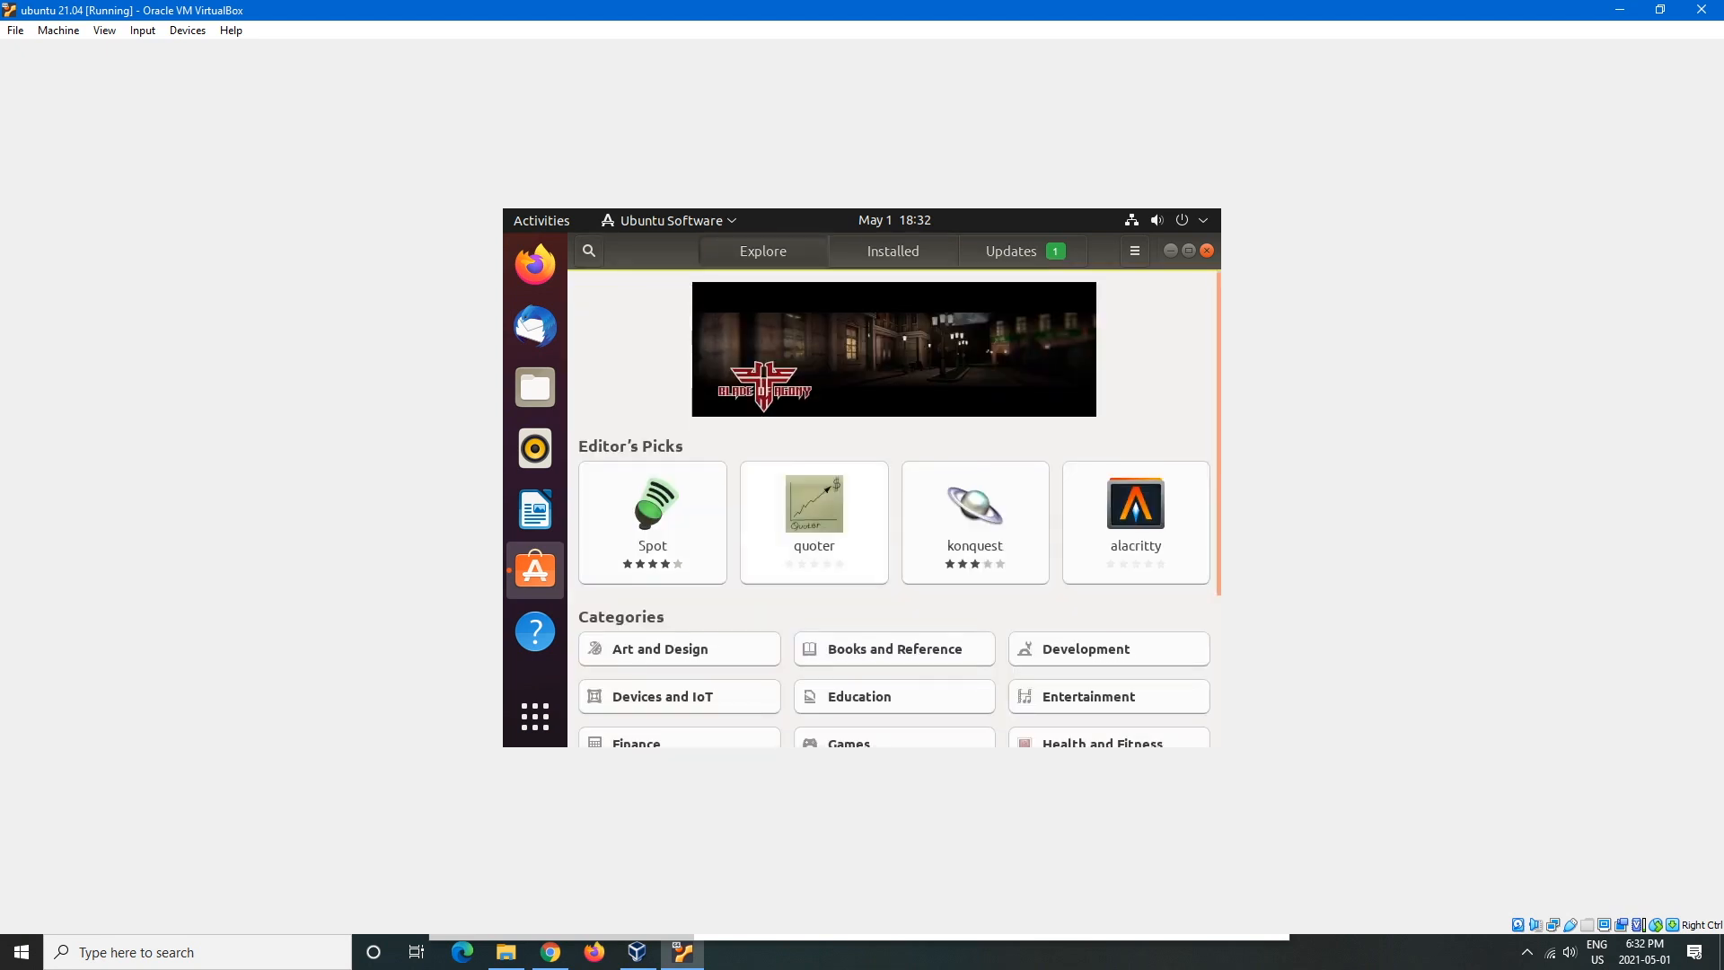
{"action": "scroll", "coordinate": [894, 521], "scroll_direction": "down", "scroll_amount": 3}
{"action": "scroll", "coordinate": [859, 474], "scroll_direction": "down", "scroll_amount": 1}
{"action": "left_click", "coordinate": [859, 474]}
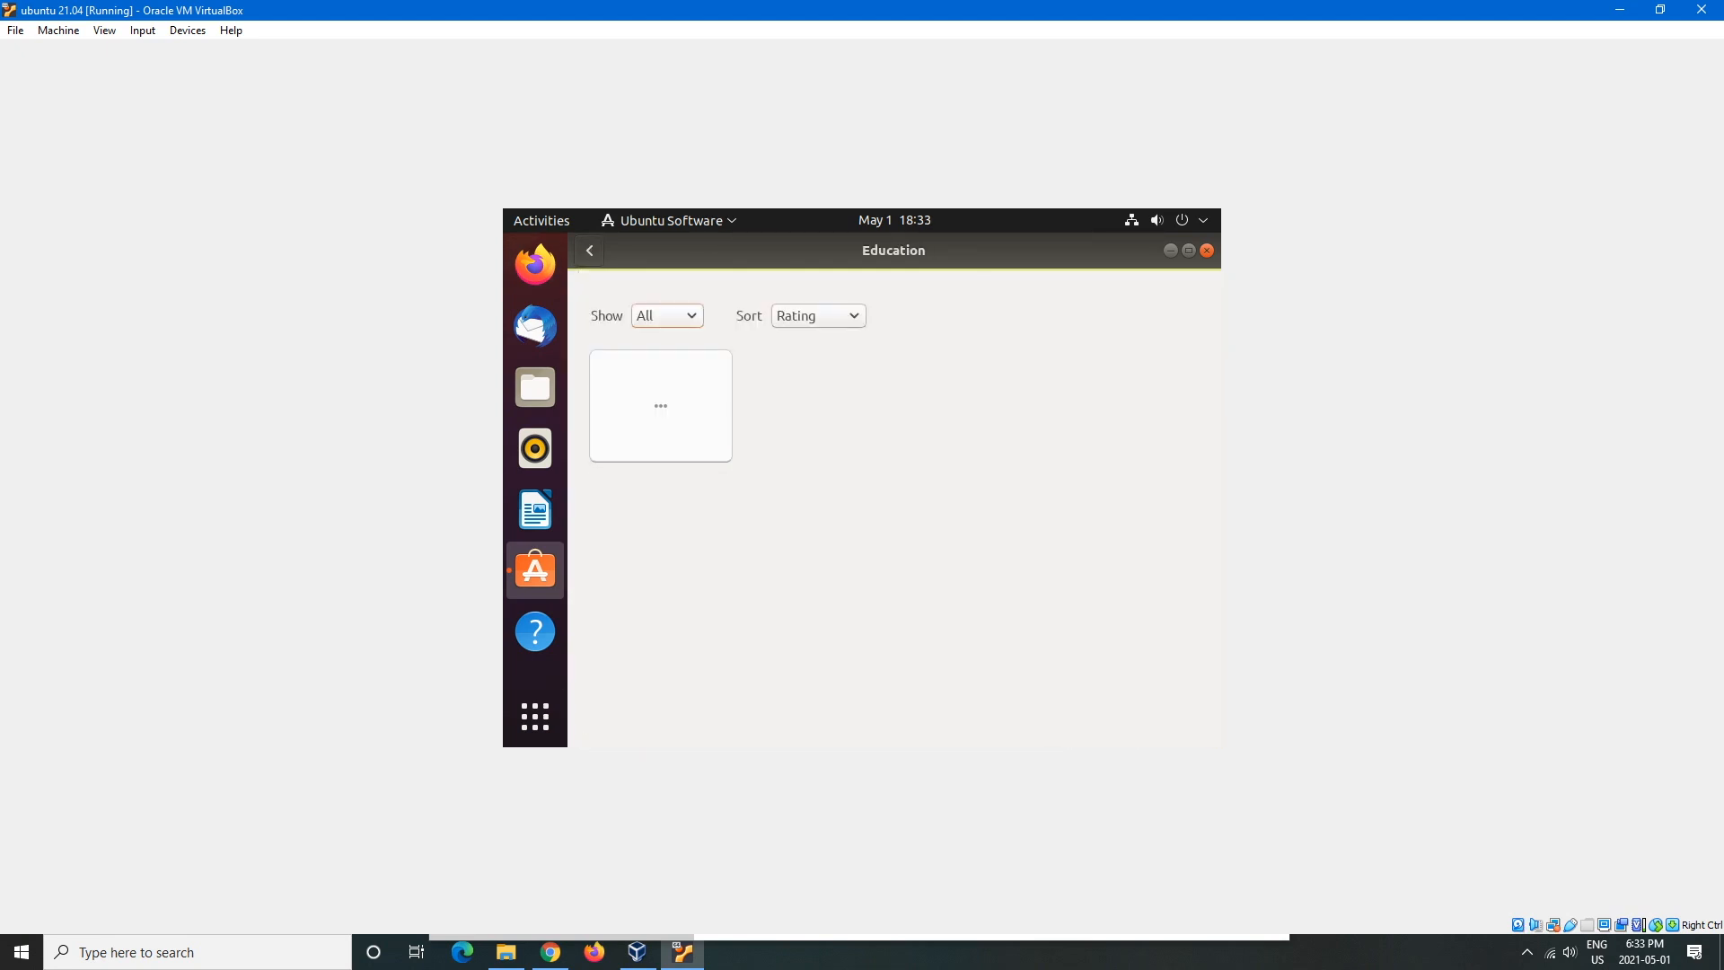
{"action": "left_click", "coordinate": [818, 316]}
{"action": "left_click", "coordinate": [818, 316]}
- Open the Music and Audio category, then return to the category list
{"action": "left_click", "coordinate": [589, 251]}
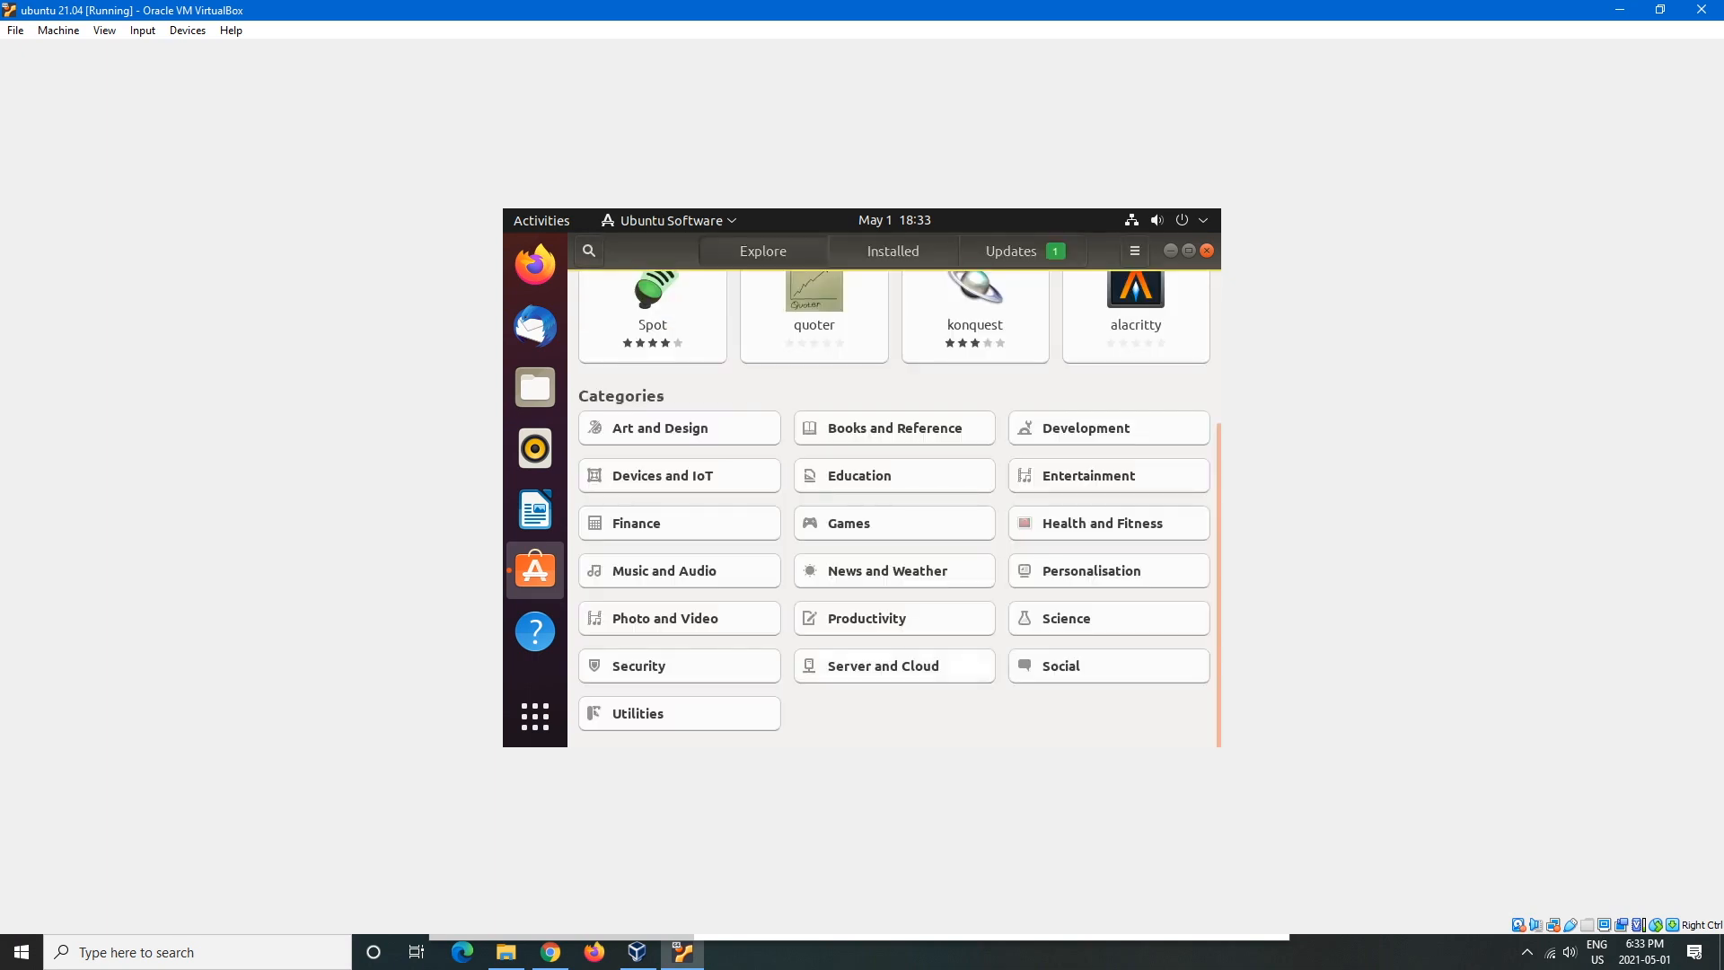
{"action": "left_click", "coordinate": [664, 569]}
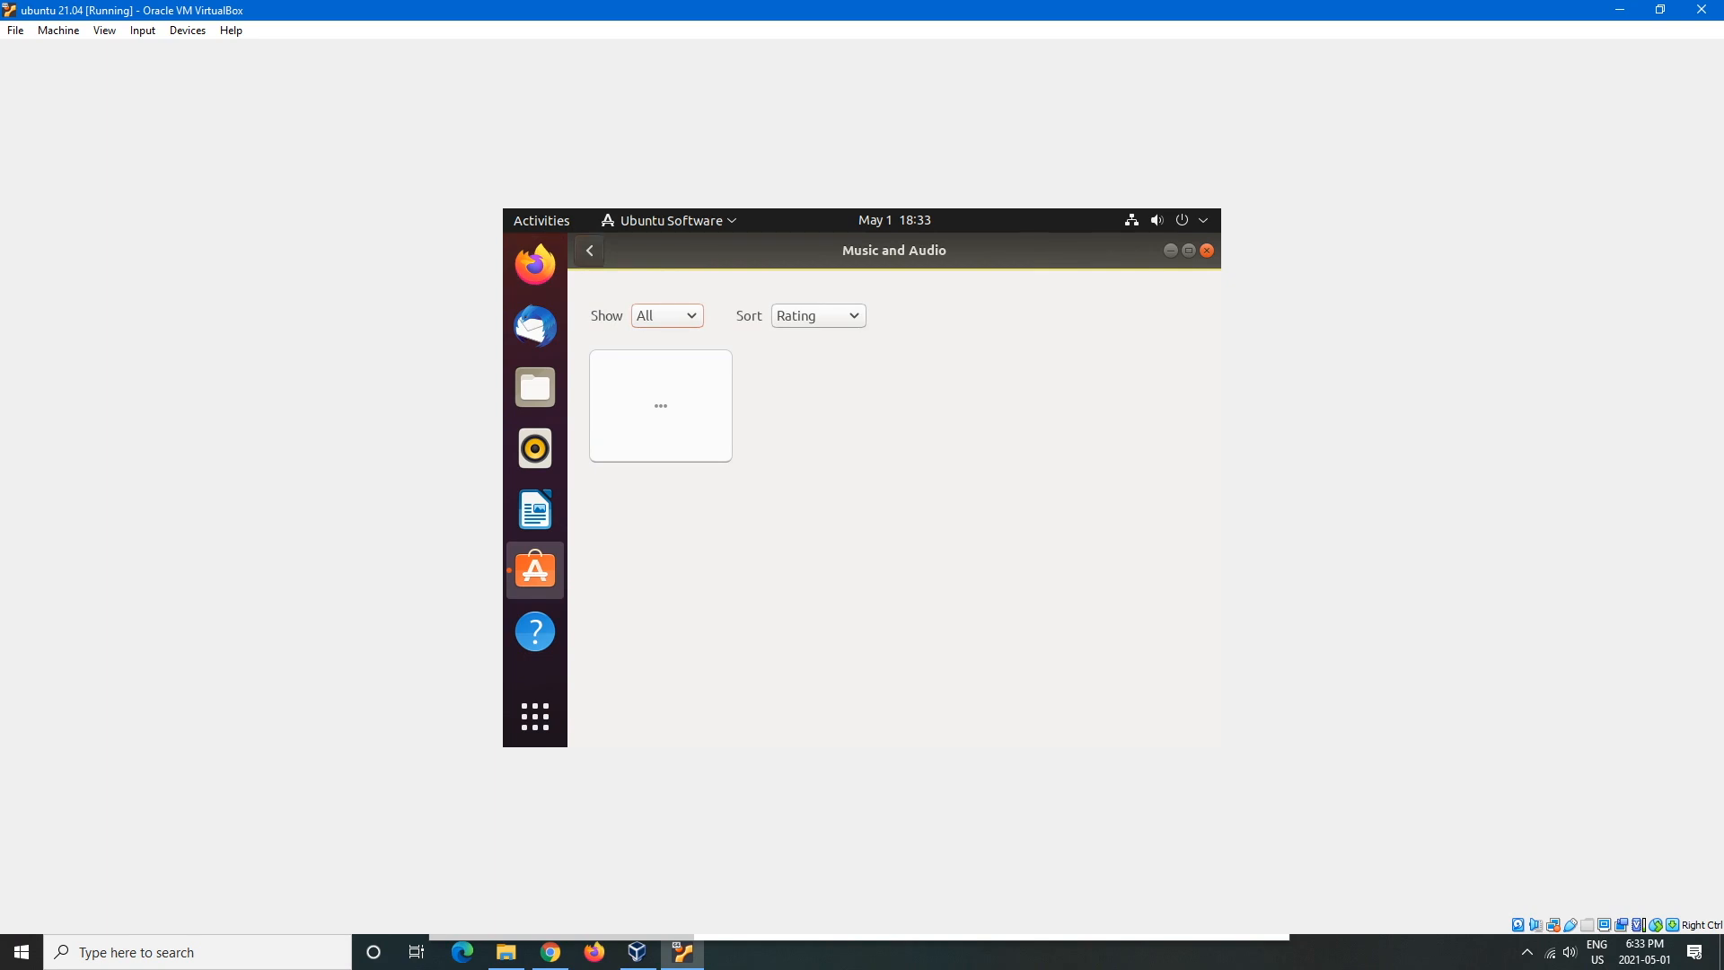
{"action": "left_click", "coordinate": [589, 250]}
{"action": "scroll", "coordinate": [894, 508], "scroll_direction": "up", "scroll_amount": 4}
{"action": "scroll", "coordinate": [895, 509], "scroll_direction": "down", "scroll_amount": 4}
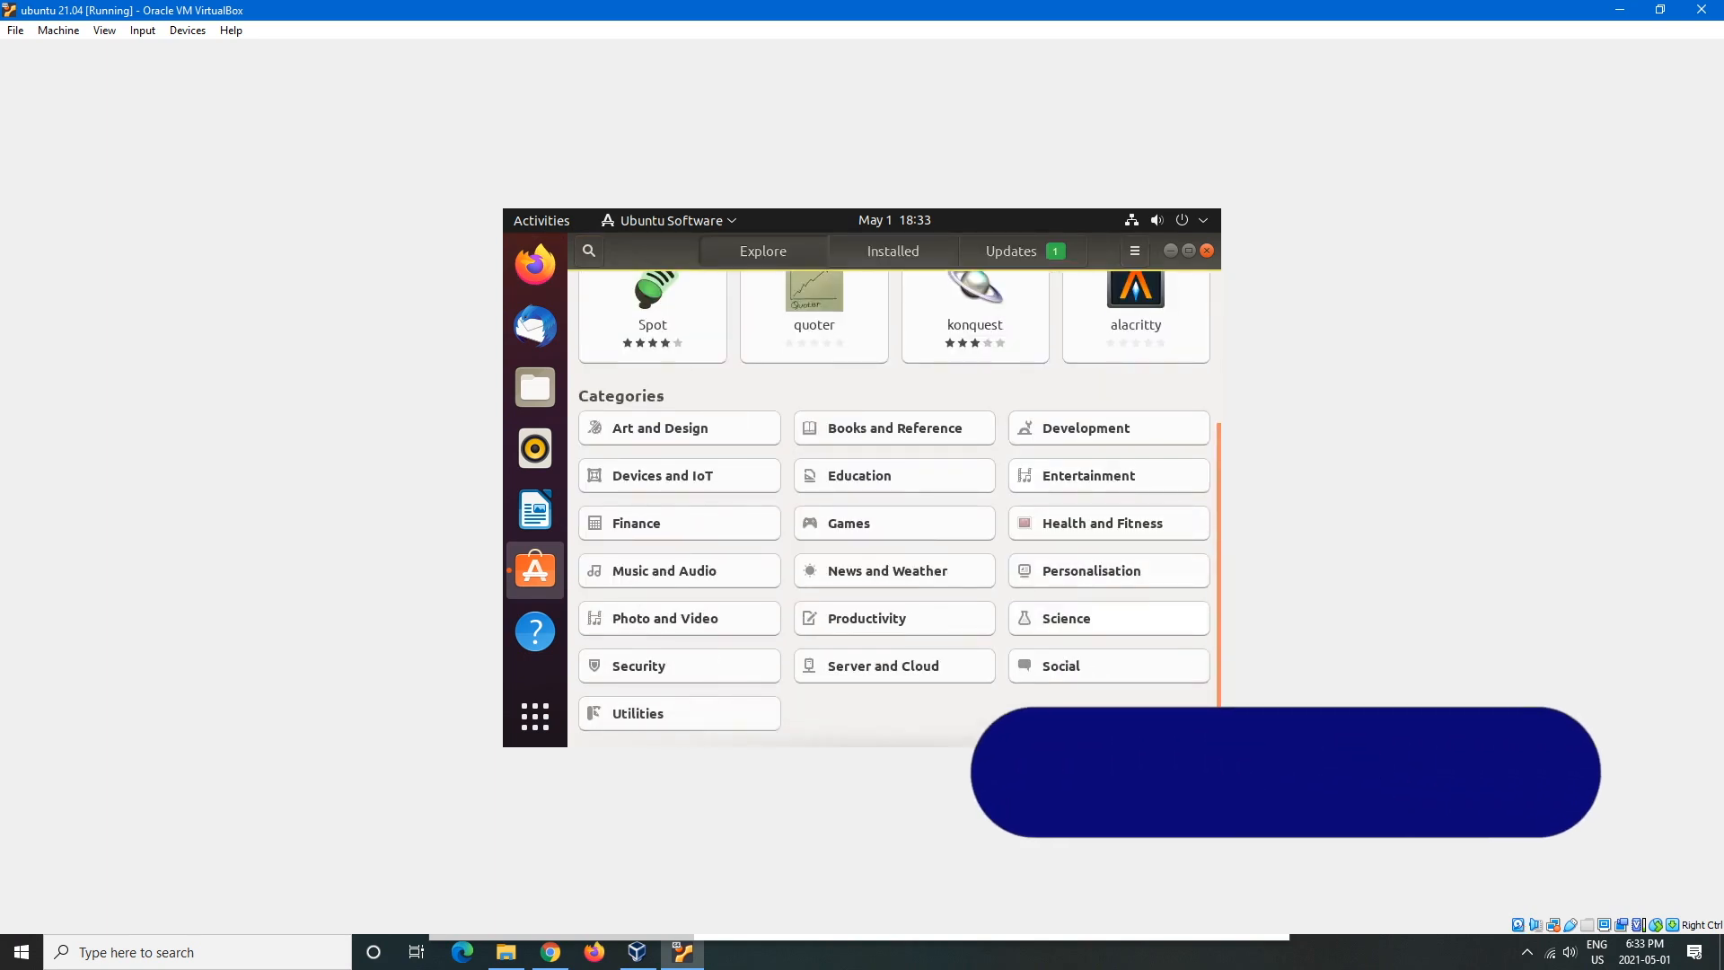